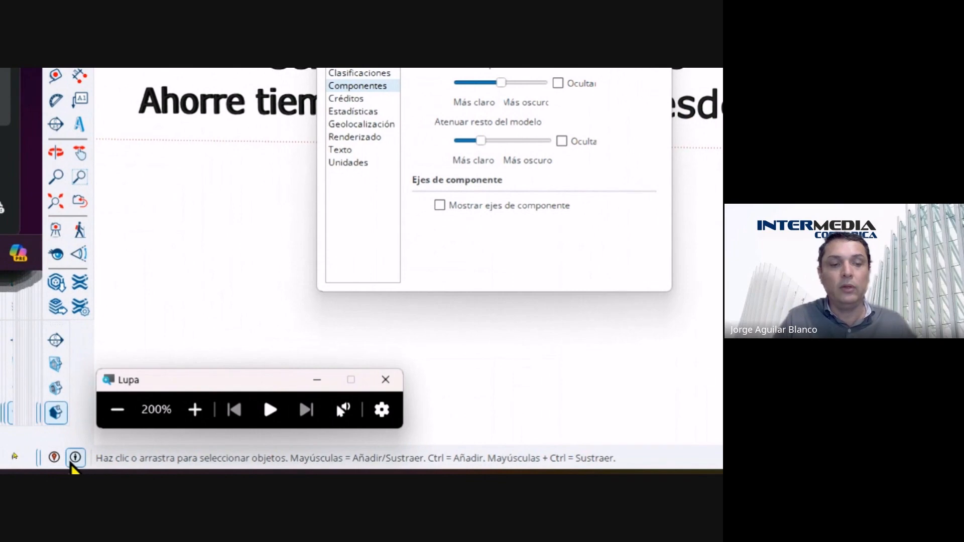
Step: Return the screen magnification to 100% and open the model's geolocation information, moving its window clear of the title text
{"action": "left_click", "coordinate": [117, 410]}
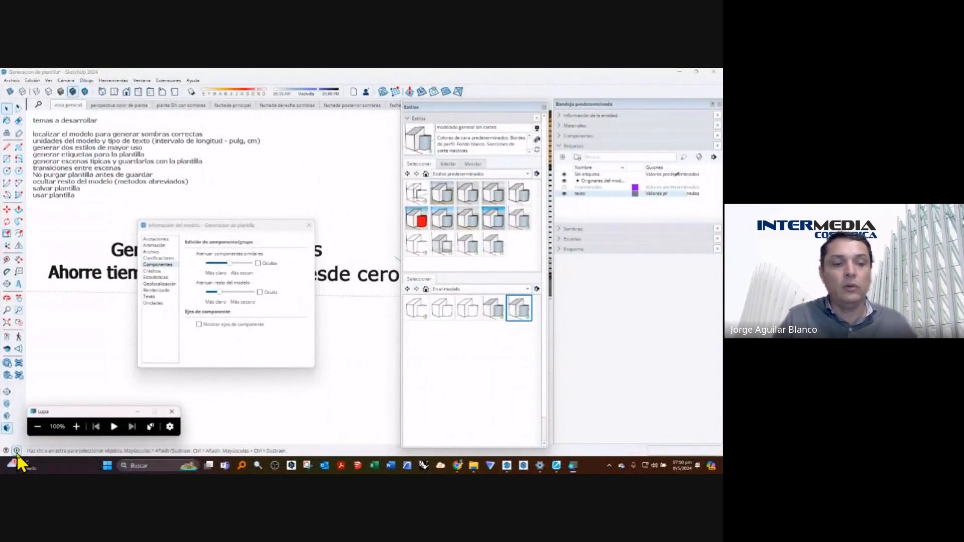
{"action": "left_click", "coordinate": [17, 453]}
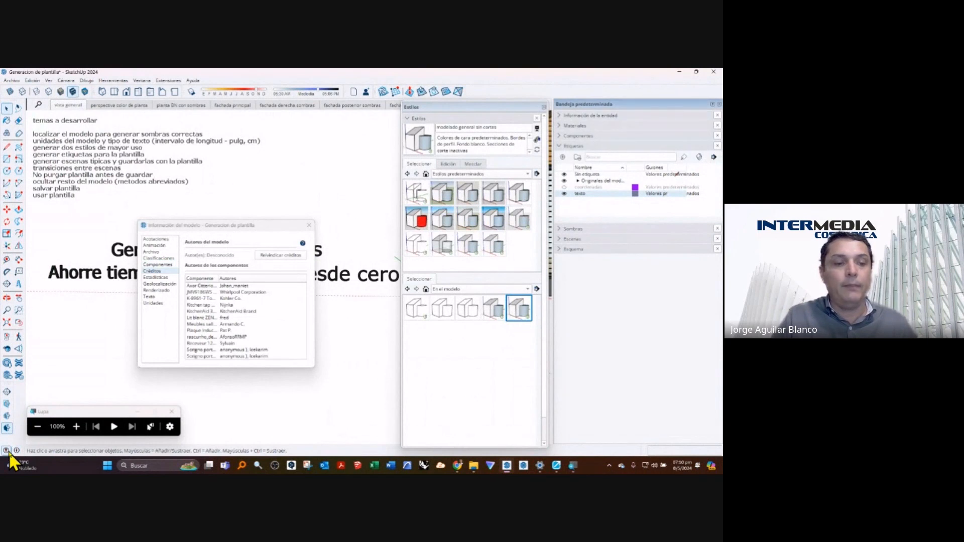
{"action": "left_click", "coordinate": [16, 451]}
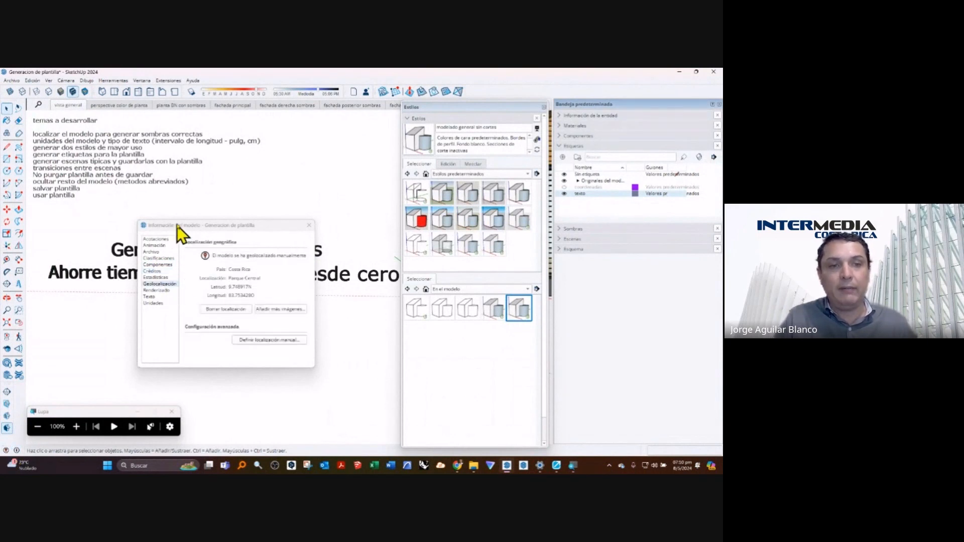
{"action": "left_click_drag", "start_coordinate": [188, 225], "coordinate": [121, 247]}
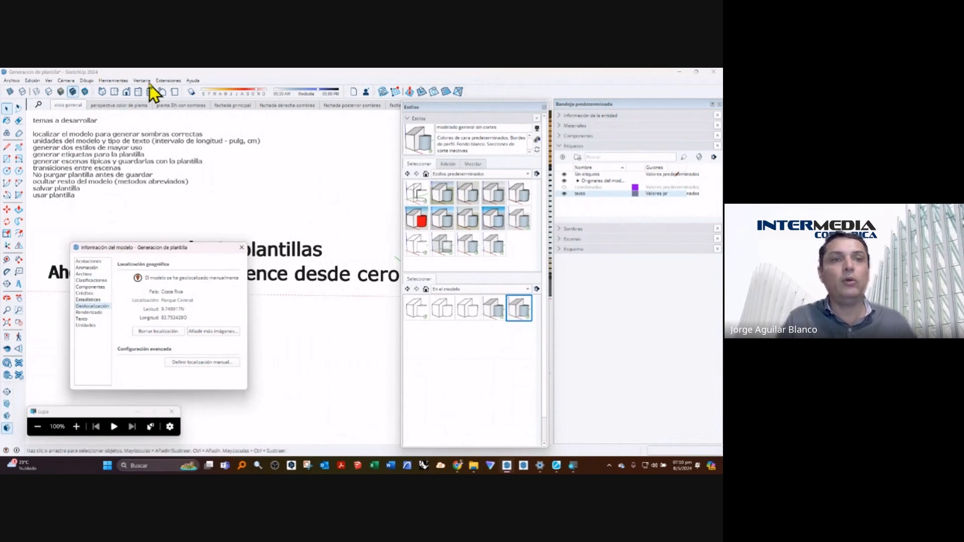
Step: Close and reopen the model information at Geolocation, view the manual location form, and cancel it
{"action": "left_click", "coordinate": [241, 247]}
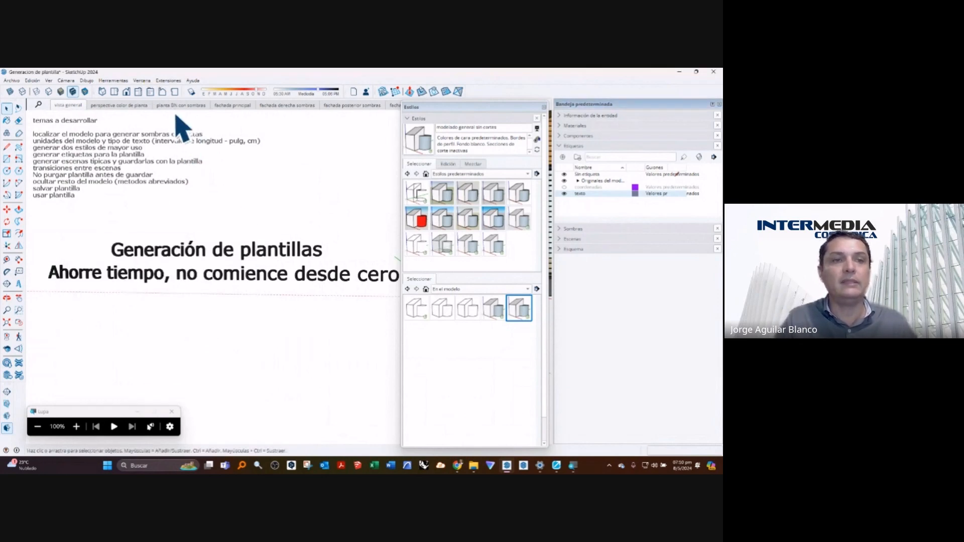
{"action": "left_click", "coordinate": [142, 80]}
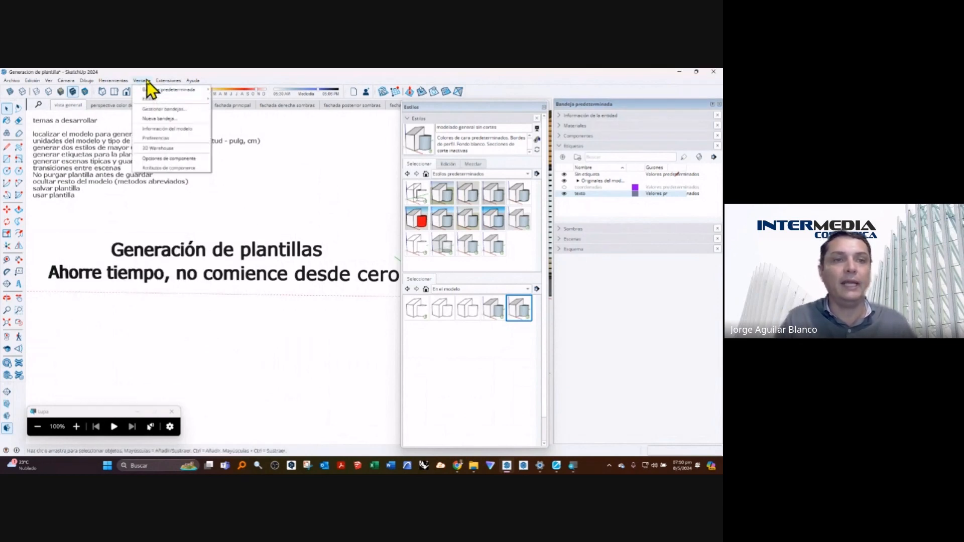
{"action": "left_click", "coordinate": [155, 129]}
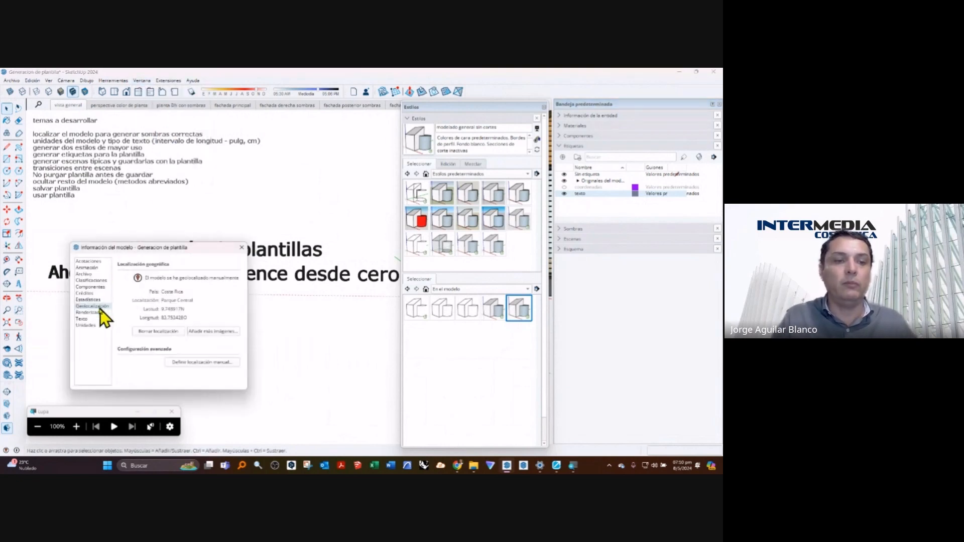
{"action": "left_click", "coordinate": [209, 365]}
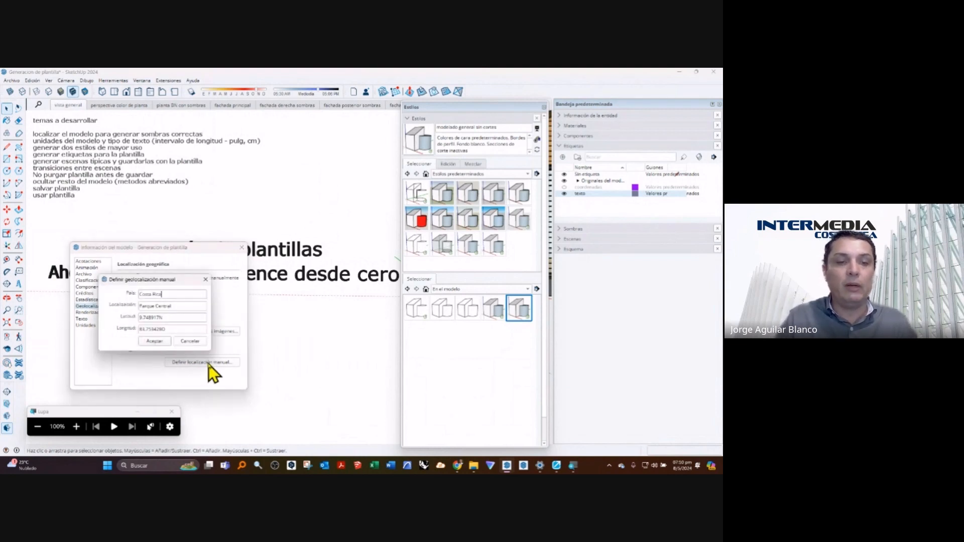
{"action": "left_click", "coordinate": [190, 341]}
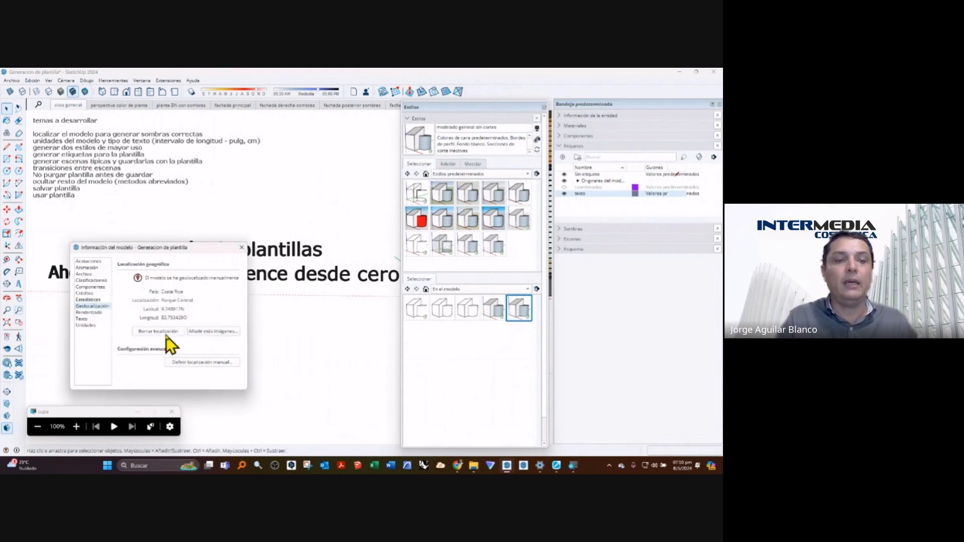
Step: Open the map for adding more imagery and examine where the geolocated model sits within Costa Rica
{"action": "left_click", "coordinate": [214, 331]}
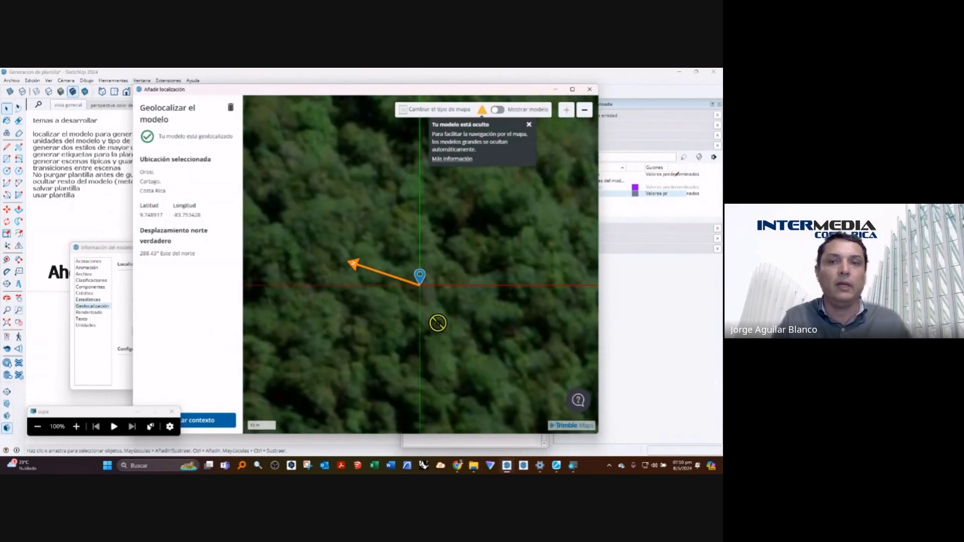
{"action": "scroll", "coordinate": [352, 307], "scroll_direction": "down", "scroll_amount": 5}
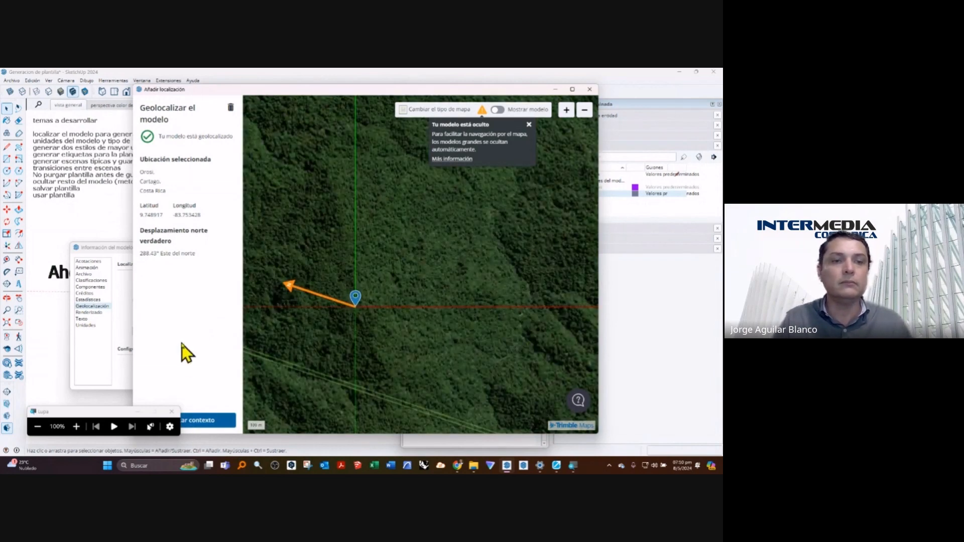
{"action": "scroll", "coordinate": [371, 294], "scroll_direction": "down", "scroll_amount": 5}
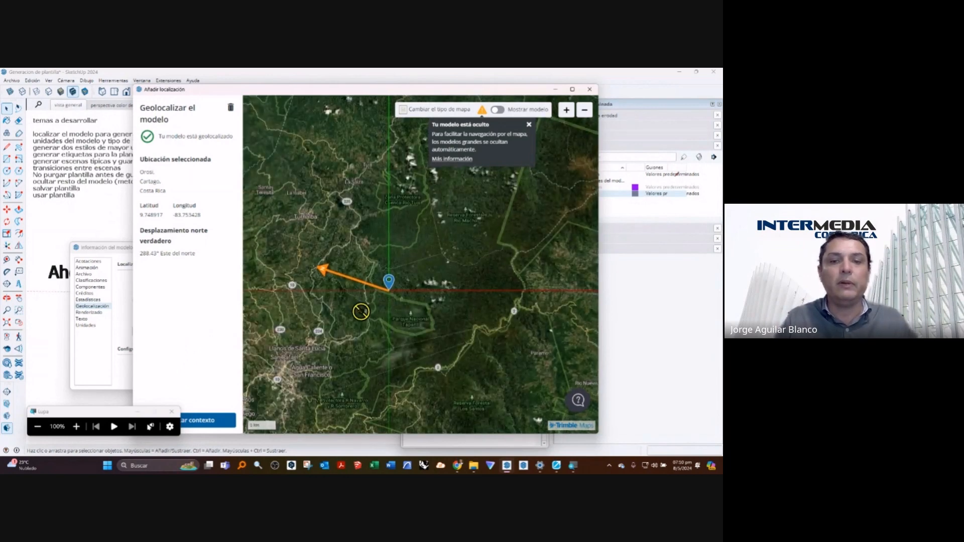
{"action": "scroll", "coordinate": [361, 312], "scroll_direction": "down", "scroll_amount": 3}
{"action": "scroll", "coordinate": [437, 295], "scroll_direction": "down", "scroll_amount": 2}
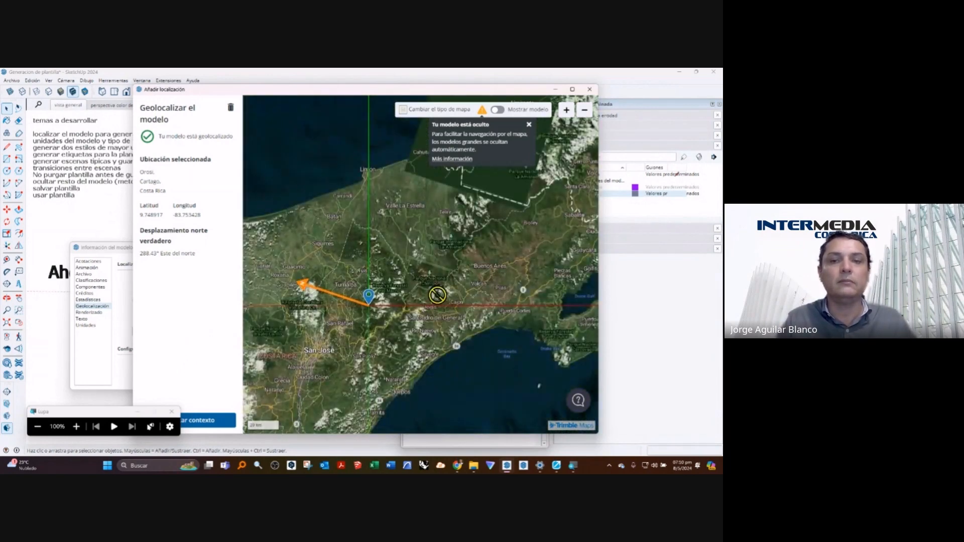
{"action": "scroll", "coordinate": [437, 296], "scroll_direction": "up", "scroll_amount": 2}
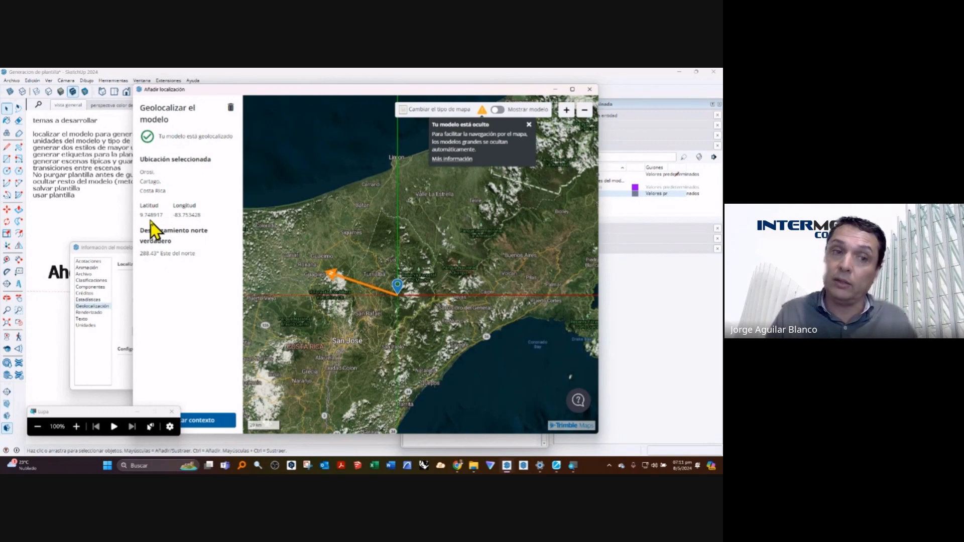
Step: Close the location map and open the form for defining the model's geolocation manually
{"action": "left_click_drag", "start_coordinate": [97, 413], "coordinate": [146, 297]}
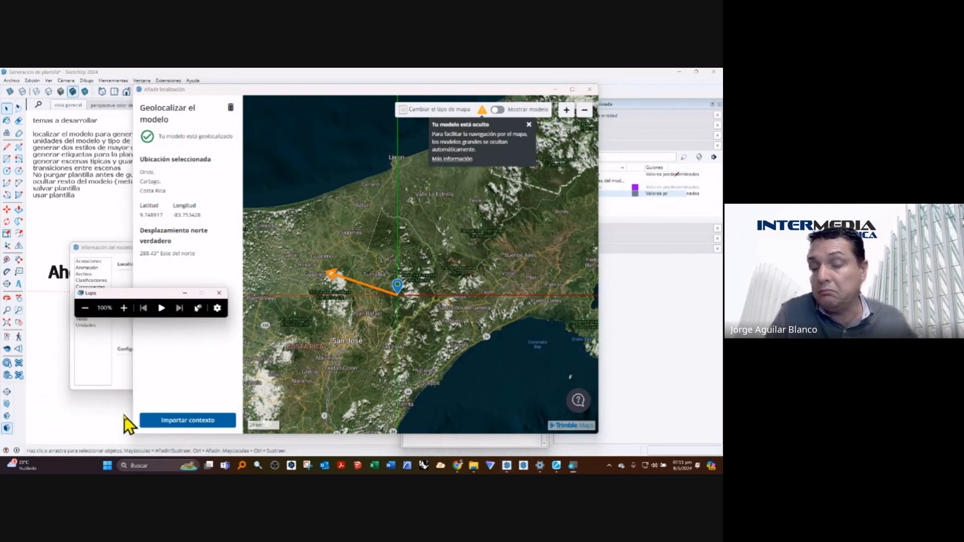
{"action": "left_click", "coordinate": [556, 91]}
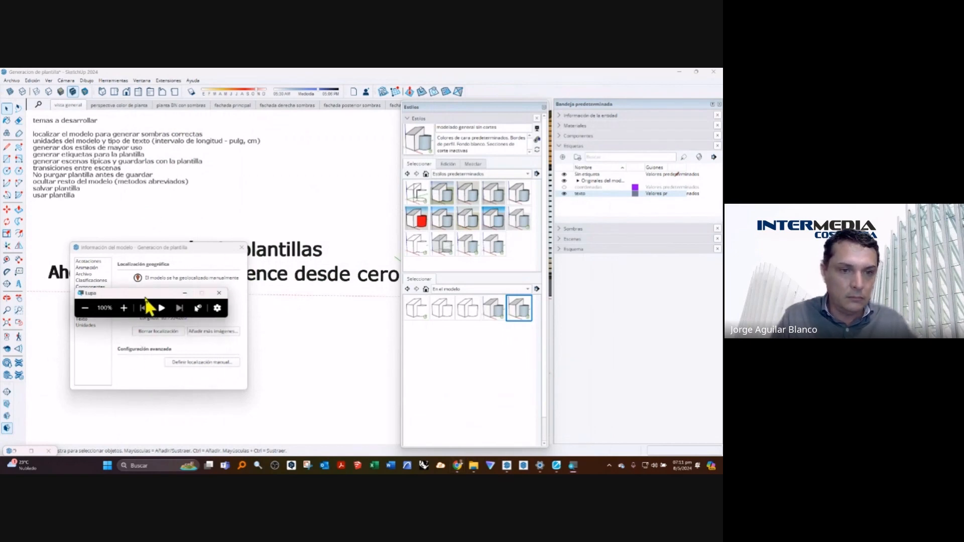
{"action": "left_click_drag", "start_coordinate": [149, 296], "coordinate": [103, 407]}
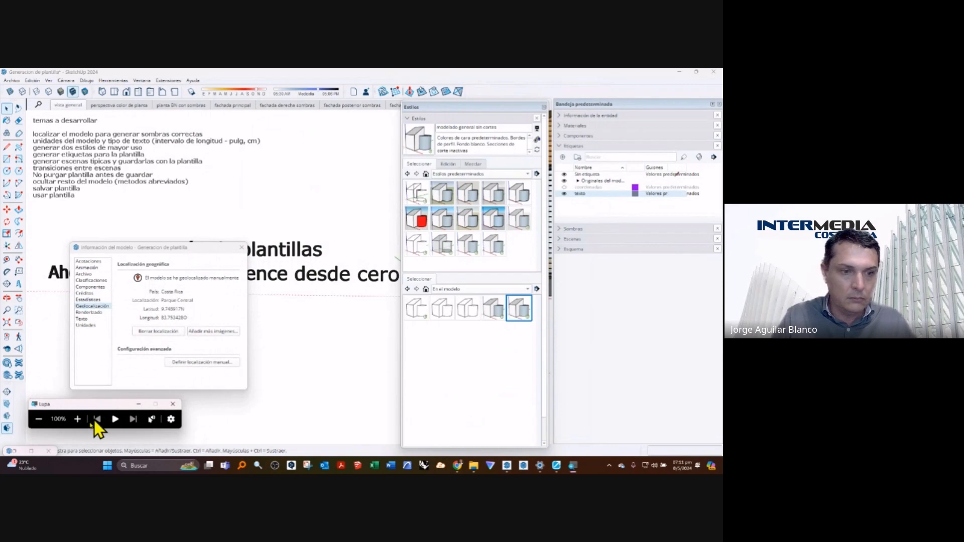
{"action": "left_click", "coordinate": [22, 451]}
{"action": "left_click", "coordinate": [591, 89]}
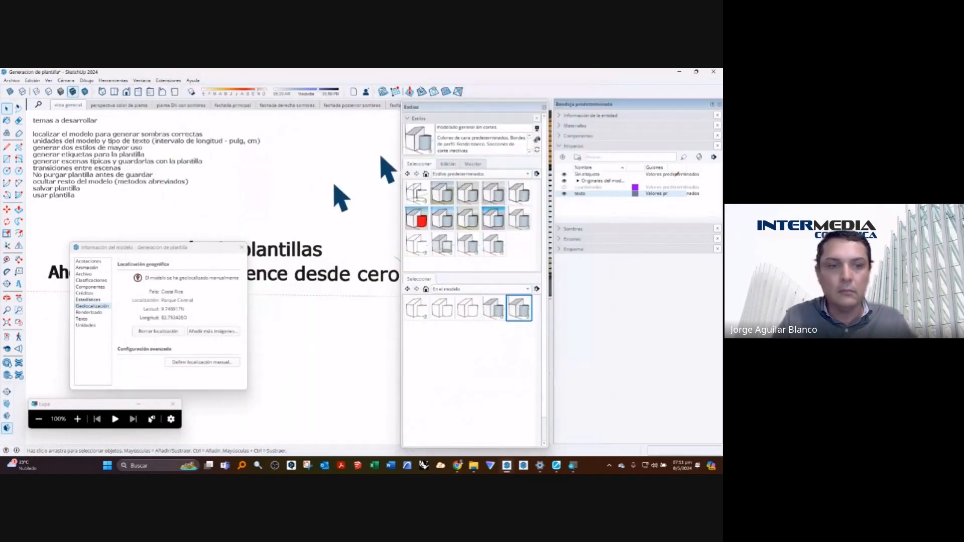
{"action": "left_click", "coordinate": [208, 362]}
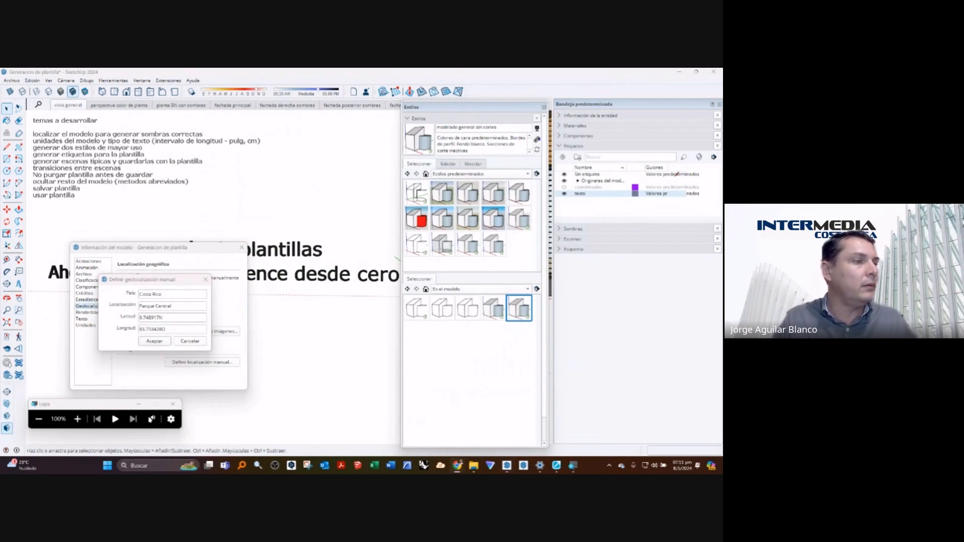
Step: Switch to Chrome and search the web for "google maps costa rica"
{"action": "left_click_drag", "start_coordinate": [415, 138], "coordinate": [443, 124]}
{"action": "left_click", "coordinate": [309, 274]}
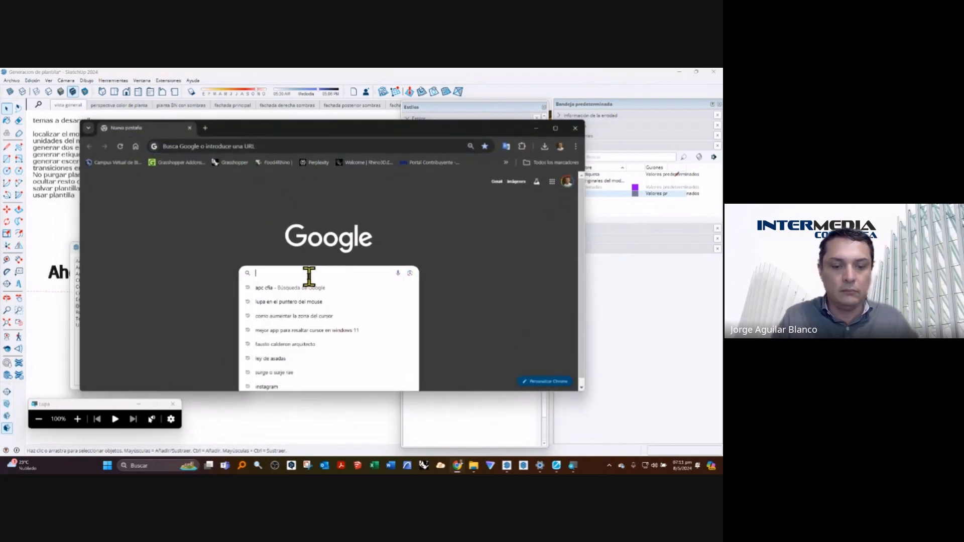
{"action": "type", "text": "googlr"}
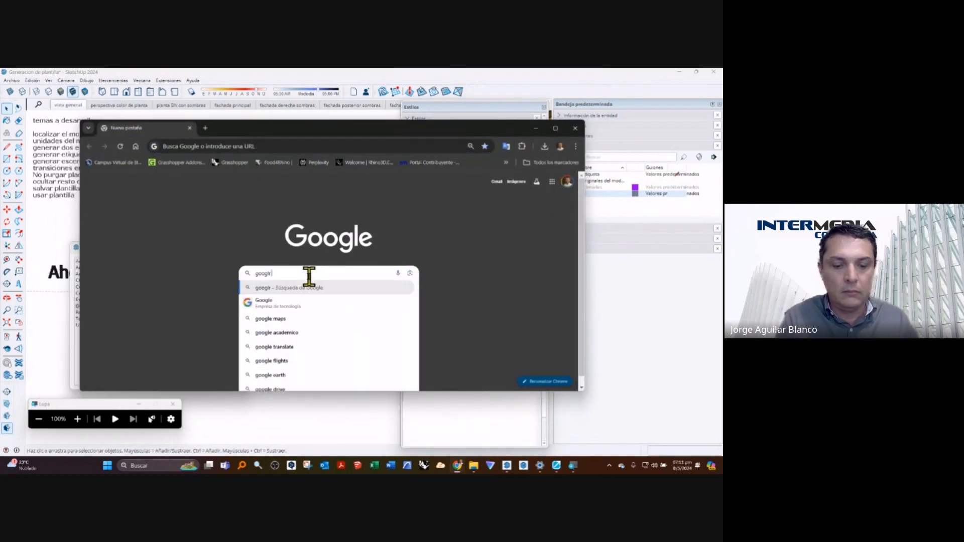
{"action": "key", "text": "BackSpace"}
{"action": "type", "text": "e maps"}
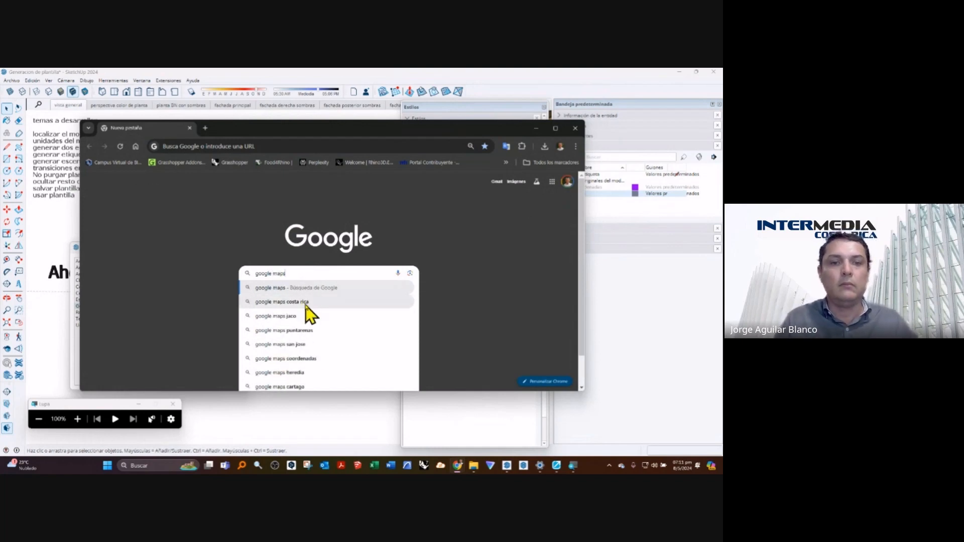
{"action": "left_click", "coordinate": [305, 303]}
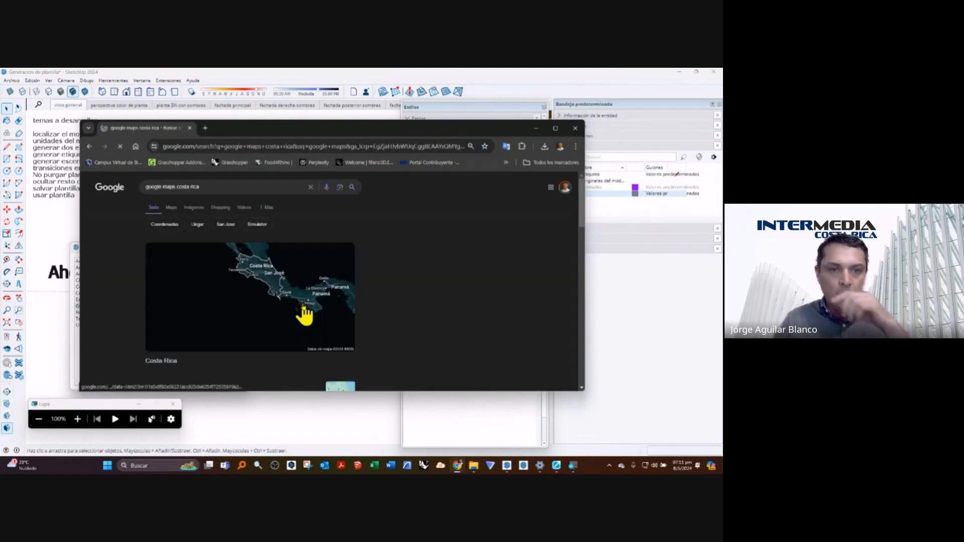
Step: Open the satellites.pro Costa Rica map from the search results and look at the San José area
{"action": "scroll", "coordinate": [295, 273], "scroll_direction": "down", "scroll_amount": 5}
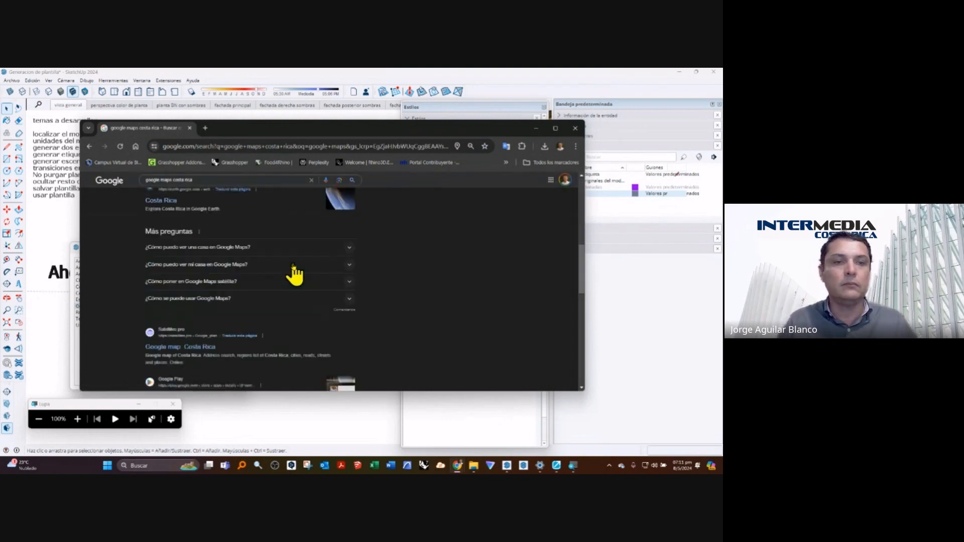
{"action": "left_click", "coordinate": [178, 348]}
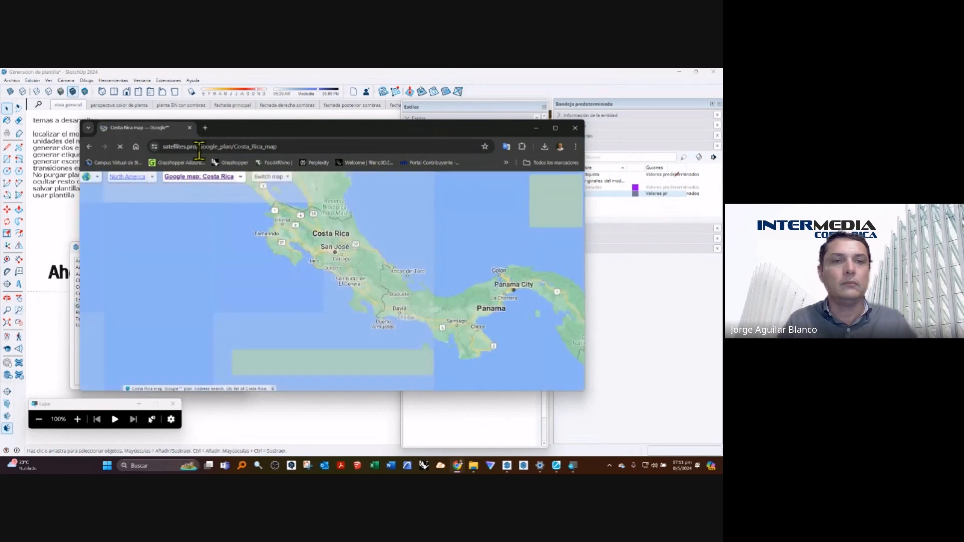
{"action": "scroll", "coordinate": [342, 252], "scroll_direction": "down", "scroll_amount": 2}
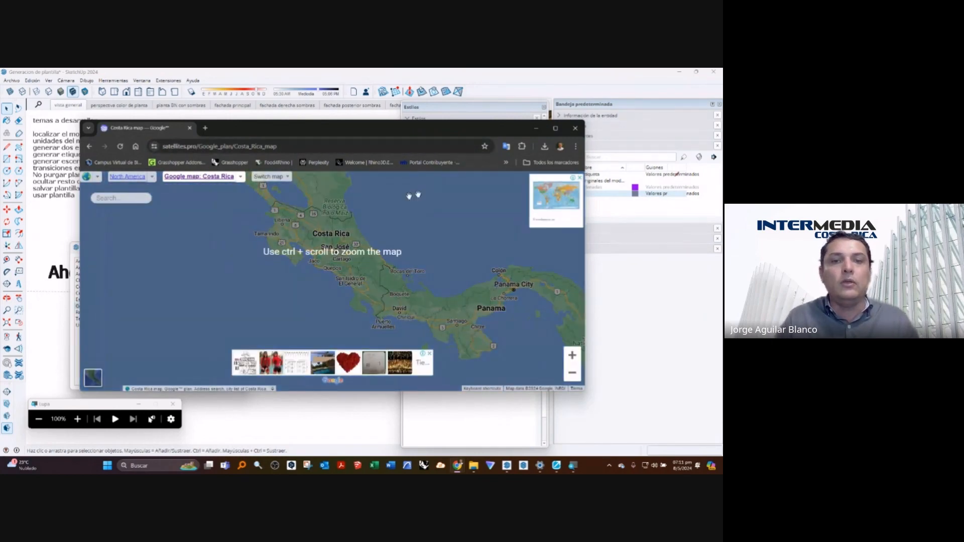
{"action": "scroll", "coordinate": [389, 230], "scroll_direction": "up", "scroll_amount": 1, "text": "ctrl"}
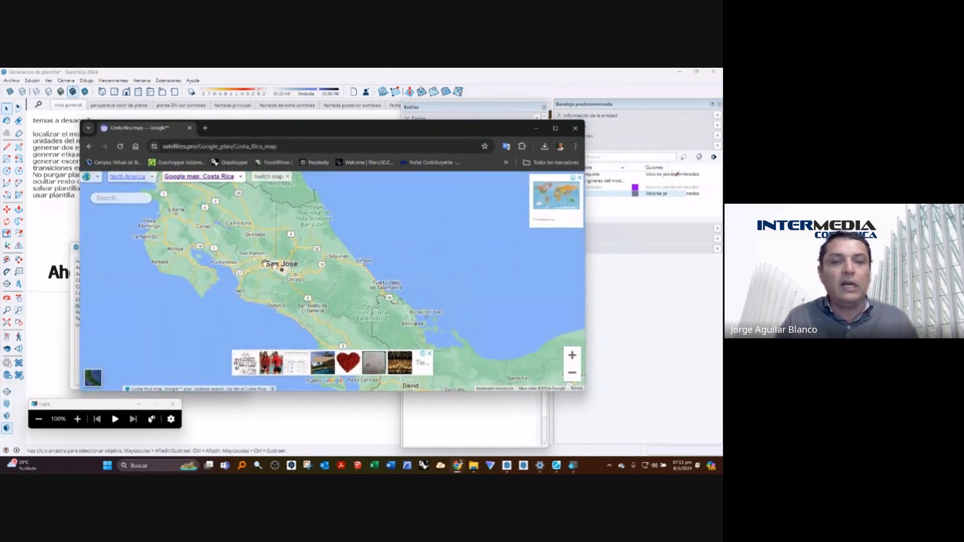
Step: Open the SNIT map viewer at snitcr.go.cr/Visor/visor
{"action": "left_click", "coordinate": [289, 146]}
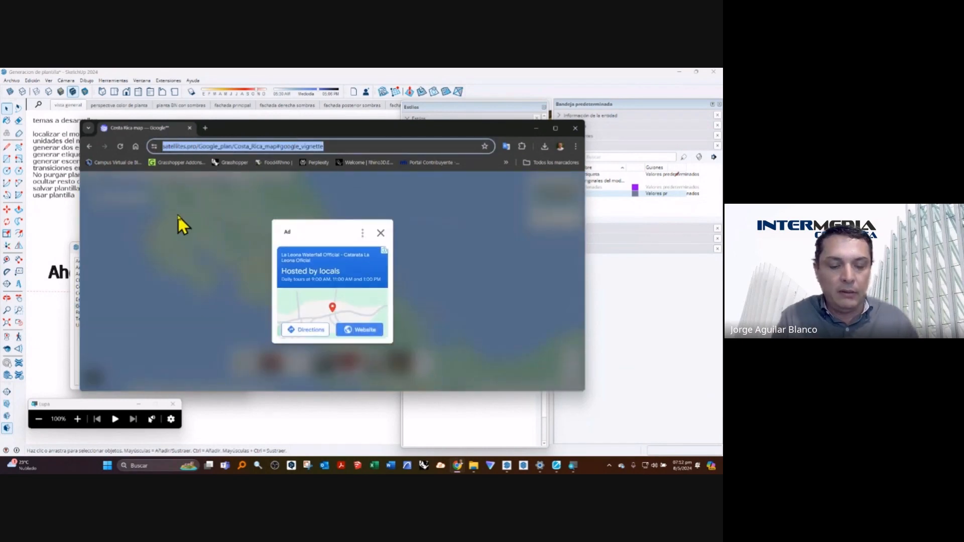
{"action": "type", "text": "snitcr.go.cr/Visor/visor"}
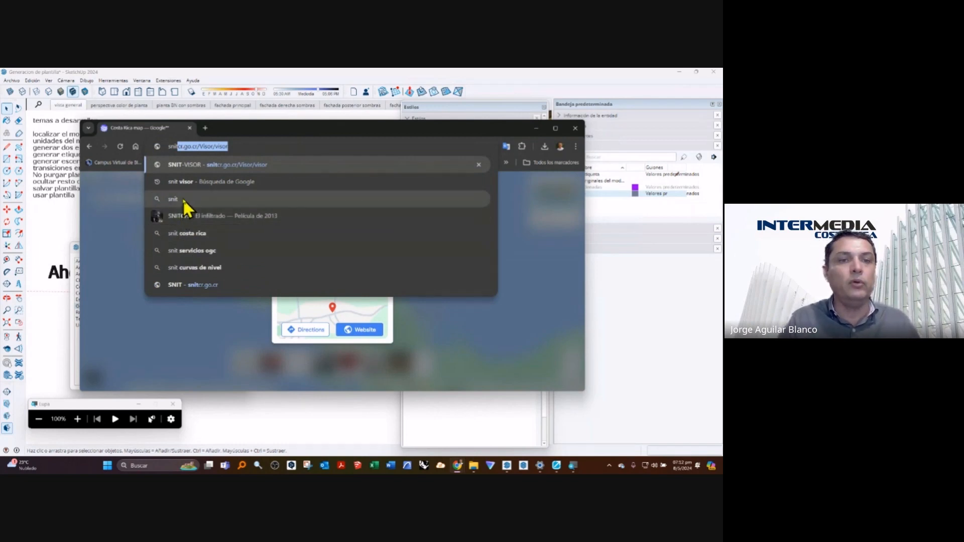
{"action": "left_click", "coordinate": [242, 145]}
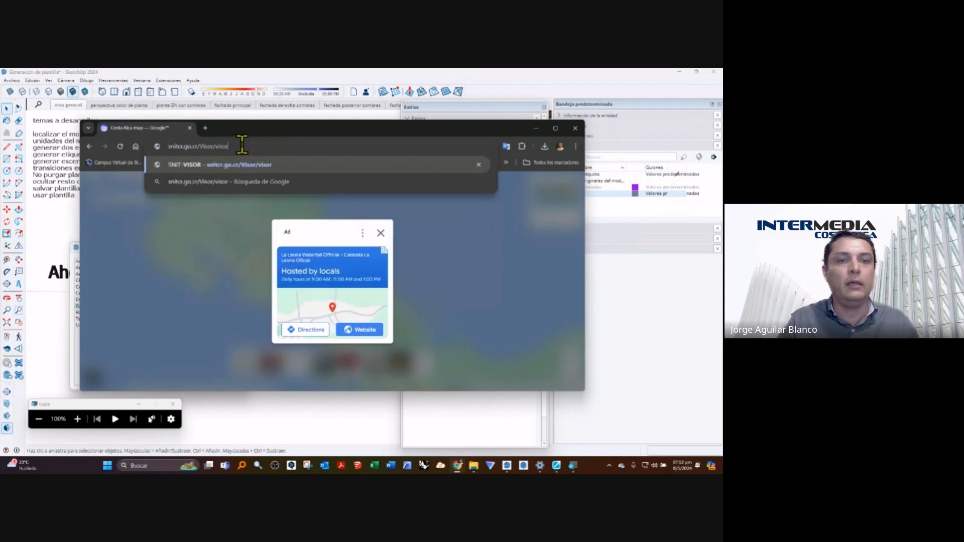
{"action": "key", "text": "Return"}
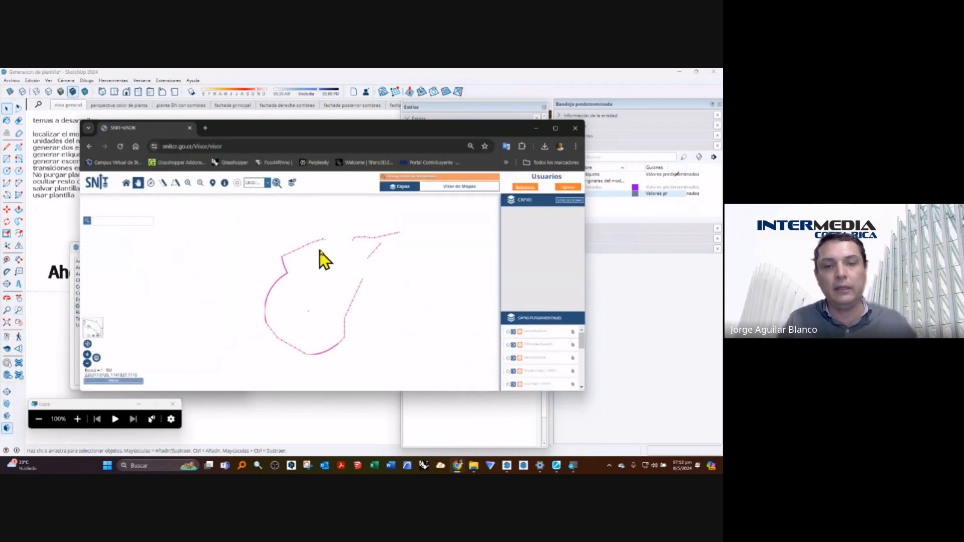
Step: Search the SNIT viewer's places for "catedral" and maximize the browser window
{"action": "scroll", "coordinate": [355, 266], "scroll_direction": "up", "scroll_amount": 2}
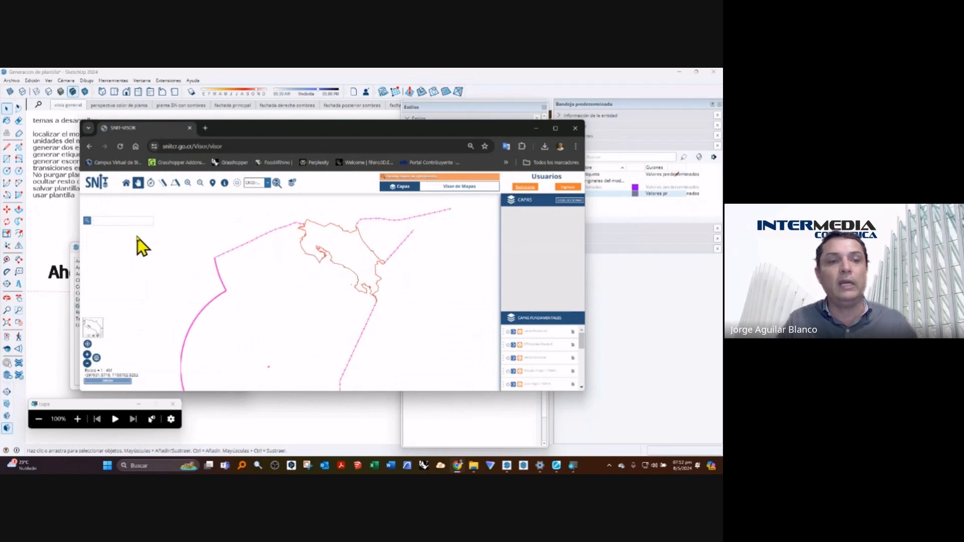
{"action": "left_click", "coordinate": [128, 221]}
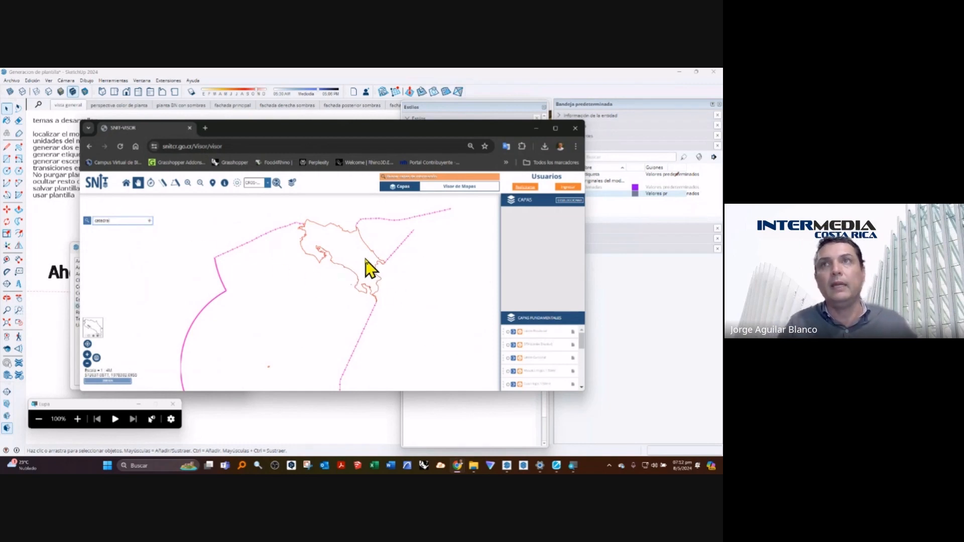
{"action": "scroll", "coordinate": [355, 263], "scroll_direction": "up", "scroll_amount": 3}
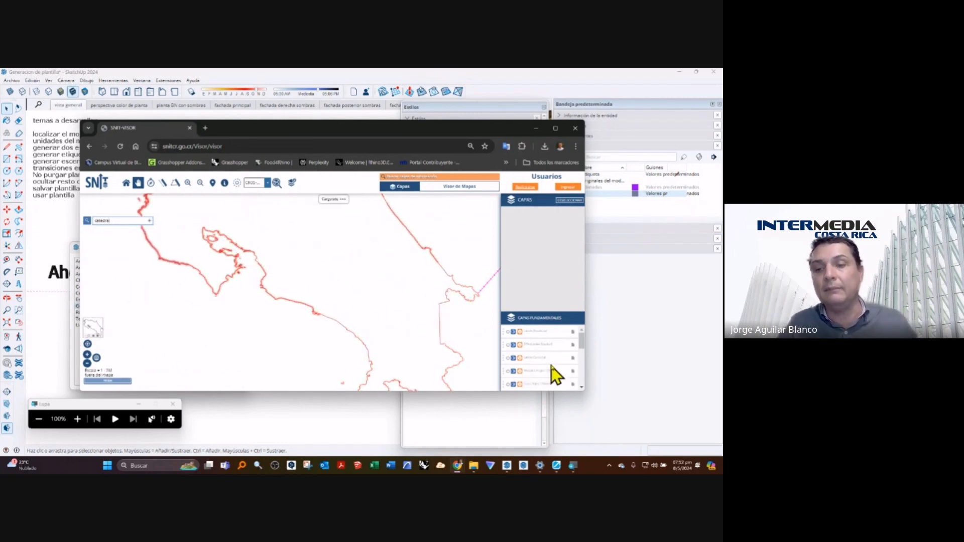
{"action": "scroll", "coordinate": [553, 366], "scroll_direction": "down", "scroll_amount": 2}
{"action": "type", "text": "l"}
{"action": "left_click", "coordinate": [556, 128]}
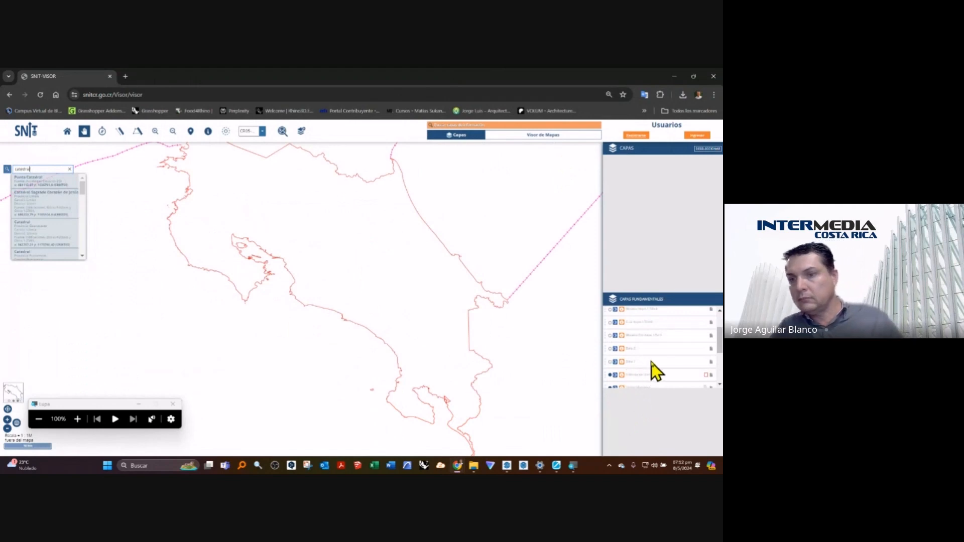
Step: Turn on the aerial imagery mosaic layer among the fundamental layers of the SNIT viewer
{"action": "scroll", "coordinate": [652, 362], "scroll_direction": "down", "scroll_amount": 2}
{"action": "scroll", "coordinate": [653, 373], "scroll_direction": "down", "scroll_amount": 2}
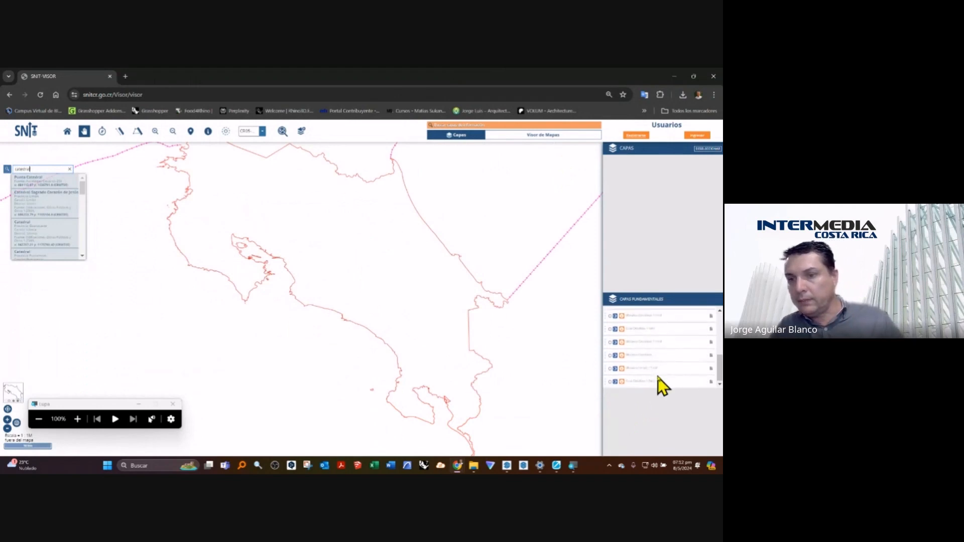
{"action": "left_click", "coordinate": [611, 343]}
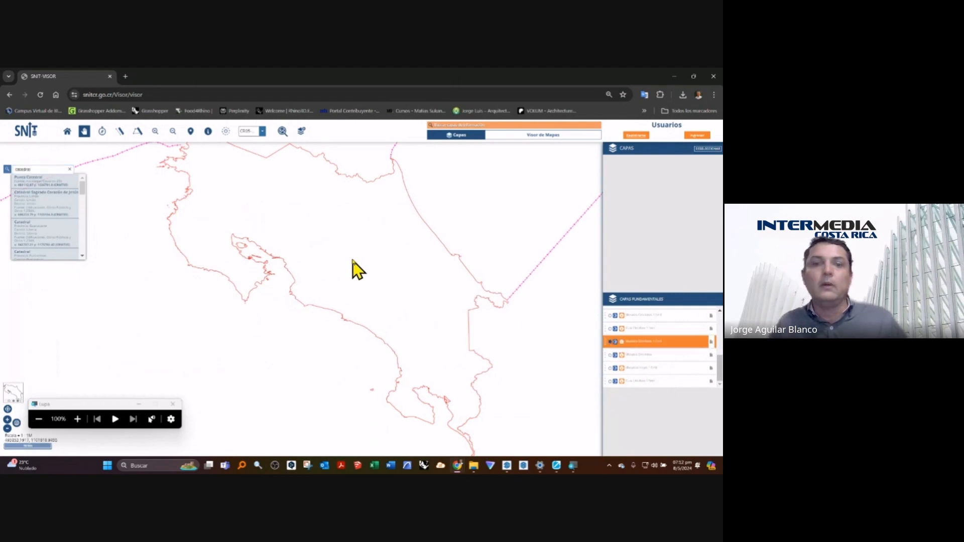
{"action": "scroll", "coordinate": [358, 267], "scroll_direction": "up", "scroll_amount": 5}
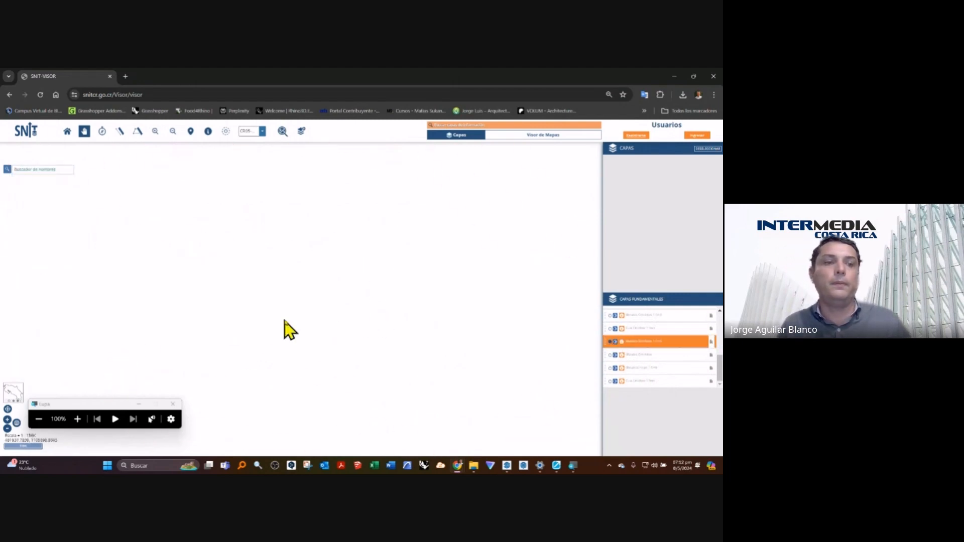
Step: Search the place names for "catedral" again and read the magnified list of matching places
{"action": "left_click", "coordinate": [32, 170]}
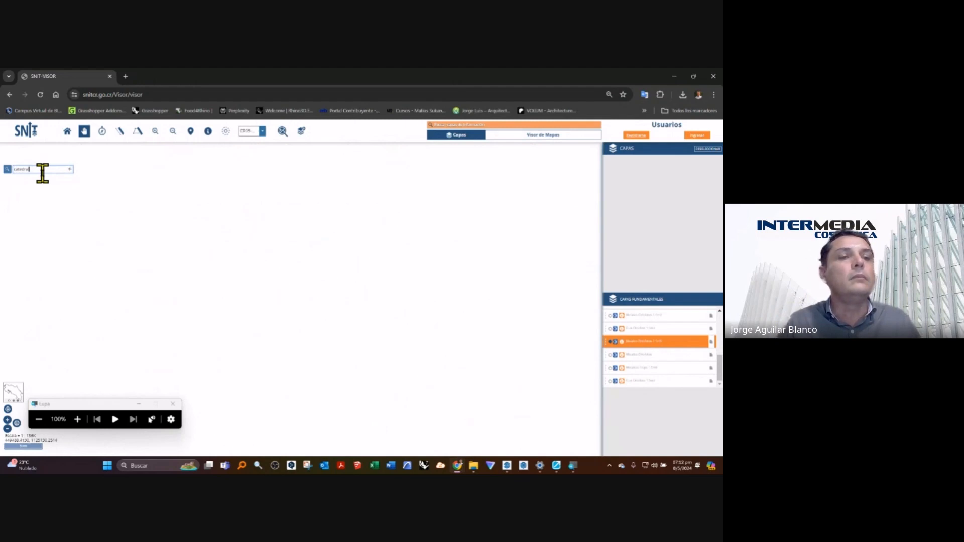
{"action": "scroll", "coordinate": [173, 299], "scroll_direction": "down", "scroll_amount": 3}
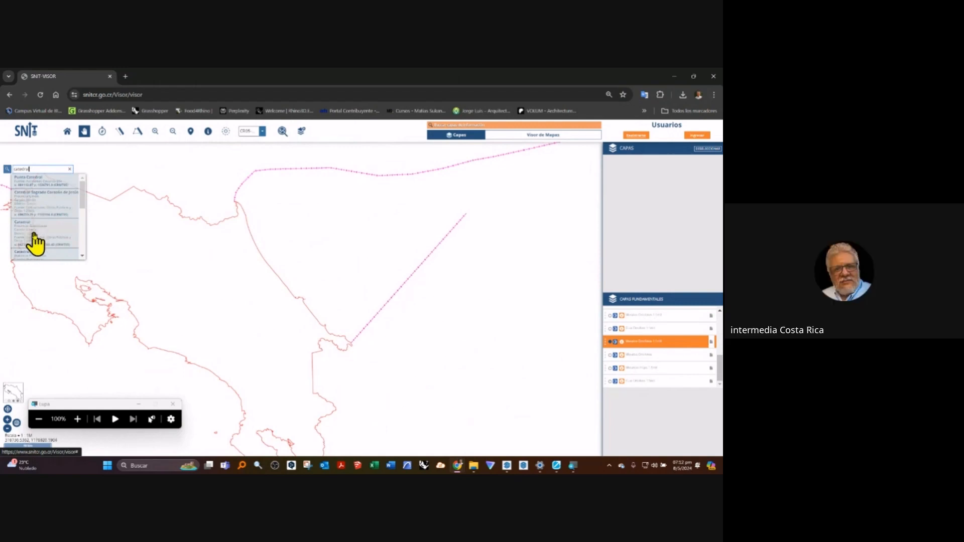
{"action": "left_click", "coordinate": [77, 418]}
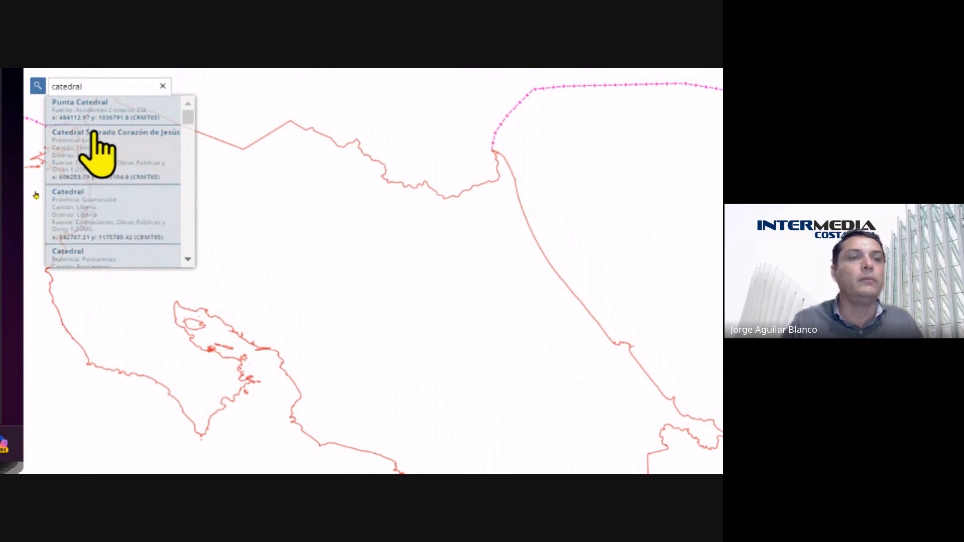
Step: Try narrowing the place search to "catedral san jose"
{"action": "left_click", "coordinate": [95, 106]}
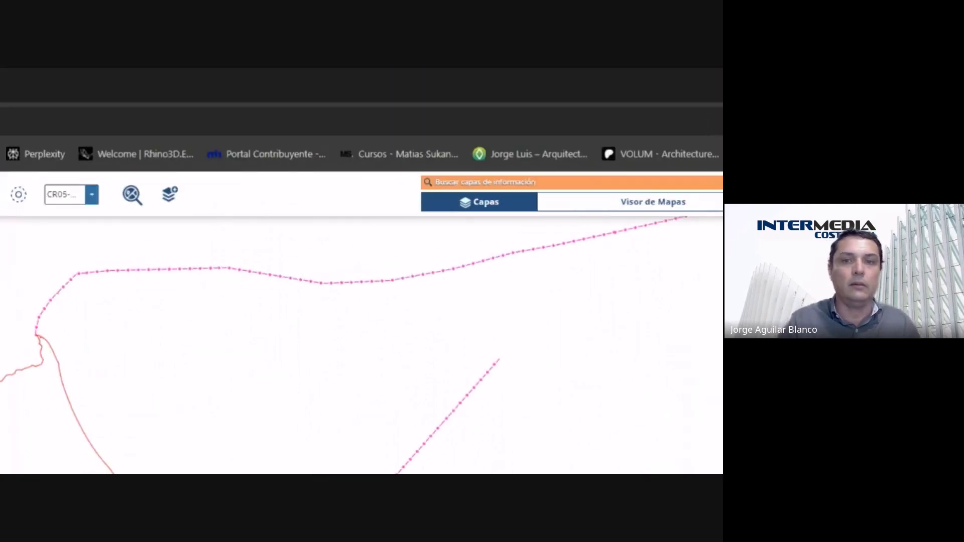
{"action": "left_click", "coordinate": [132, 445]}
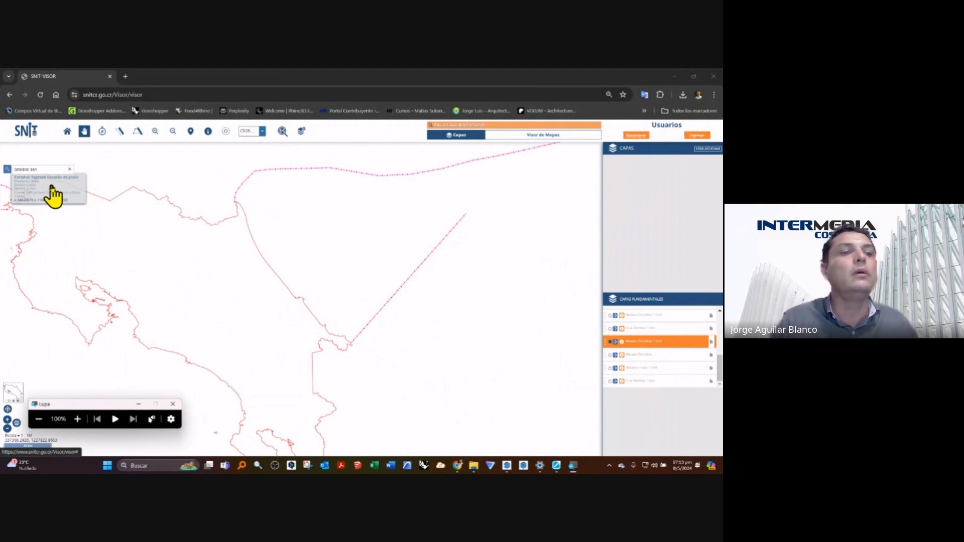
{"action": "left_click", "coordinate": [53, 170]}
{"action": "type", "text": "j"}
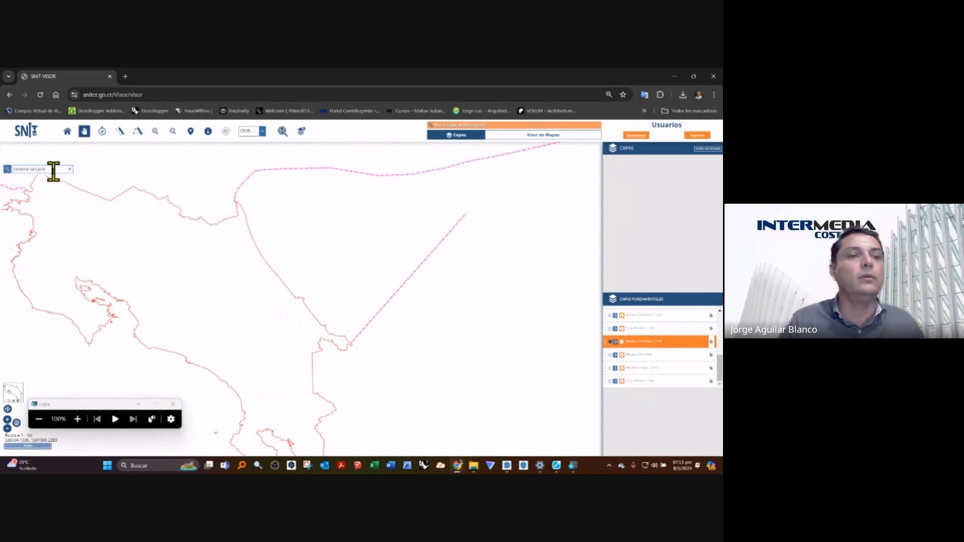
{"action": "type", "text": "ose"}
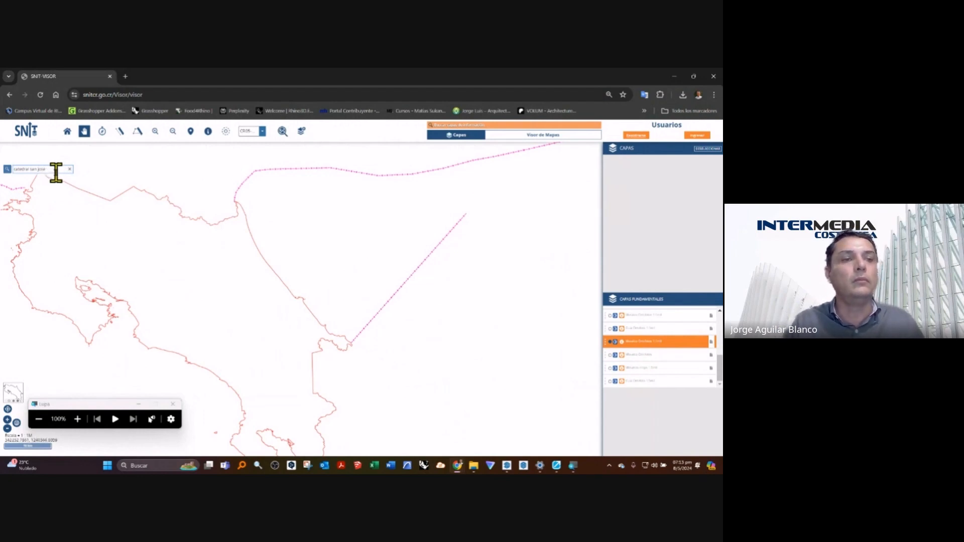
{"action": "left_click", "coordinate": [31, 171]}
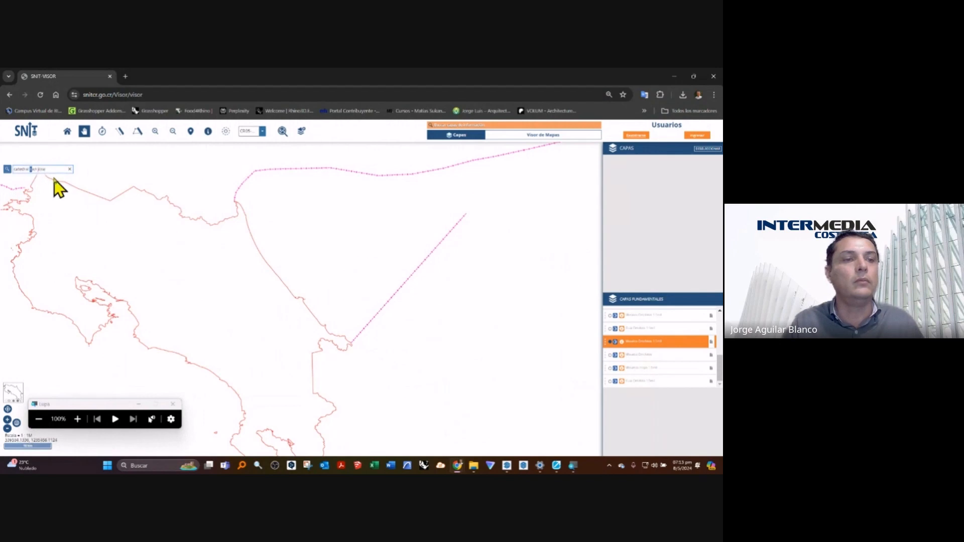
{"action": "left_click", "coordinate": [50, 171]}
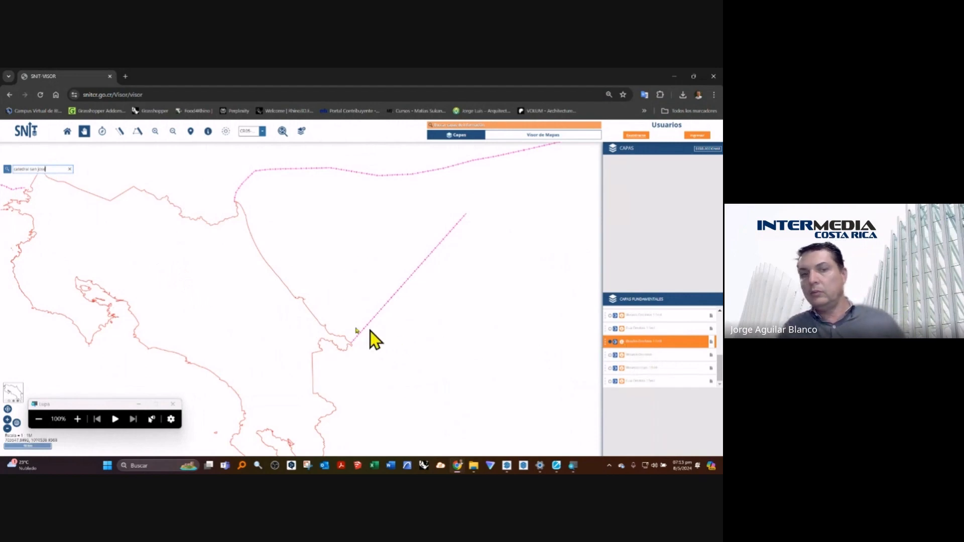
{"action": "scroll", "coordinate": [200, 315], "scroll_direction": "up", "scroll_amount": 1}
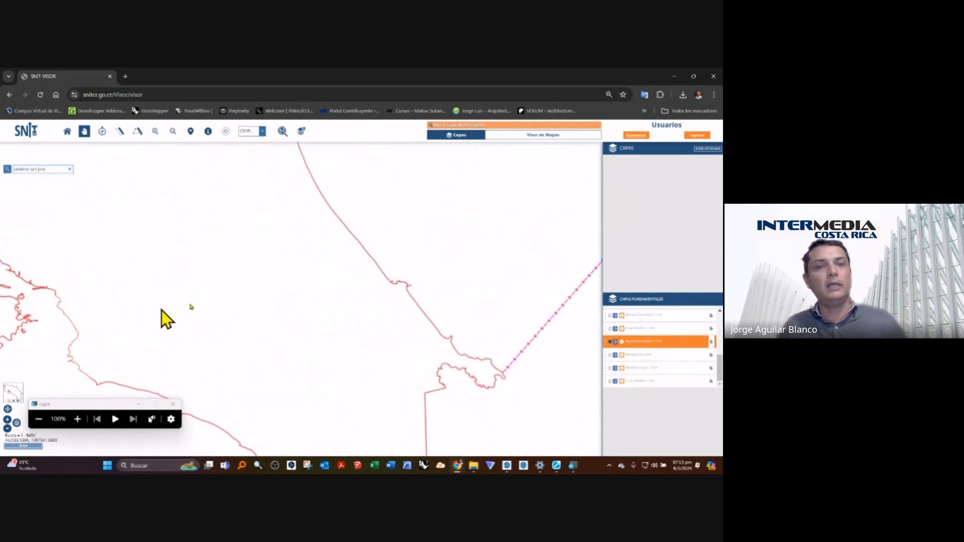
{"action": "scroll", "coordinate": [261, 305], "scroll_direction": "down", "scroll_amount": 2}
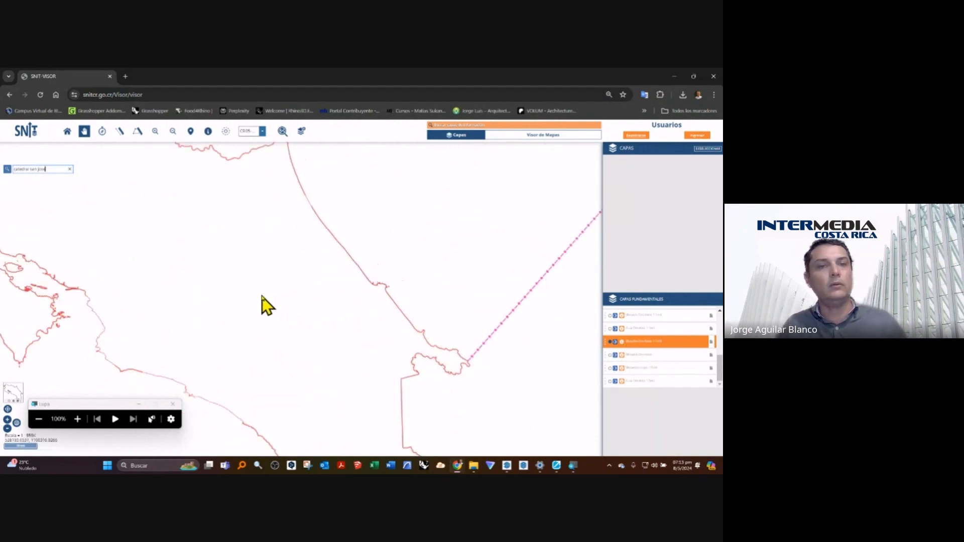
Step: Search the place names for "catedral", go to Catedral Metropolitana and bring its building into close view on the map
{"action": "left_click", "coordinate": [56, 171]}
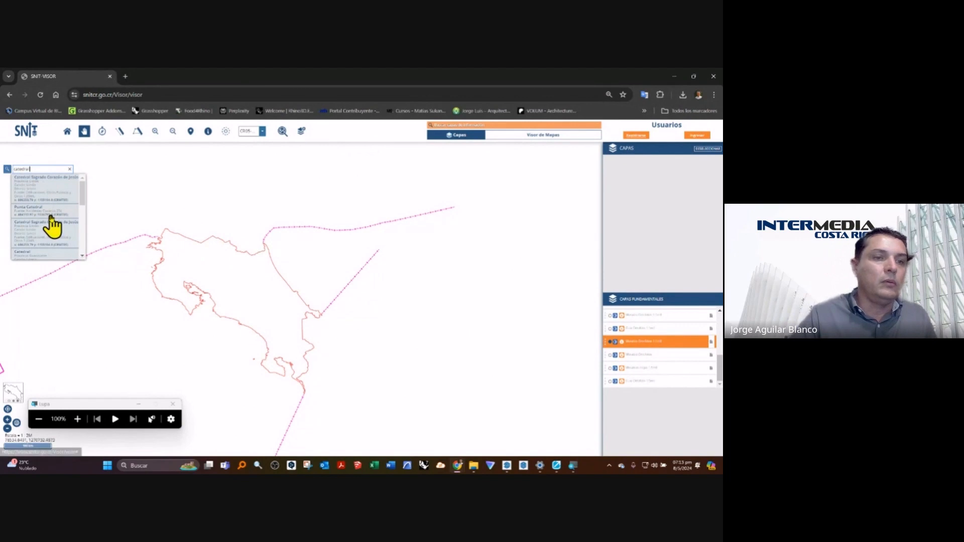
{"action": "scroll", "coordinate": [50, 253], "scroll_direction": "down", "scroll_amount": 2}
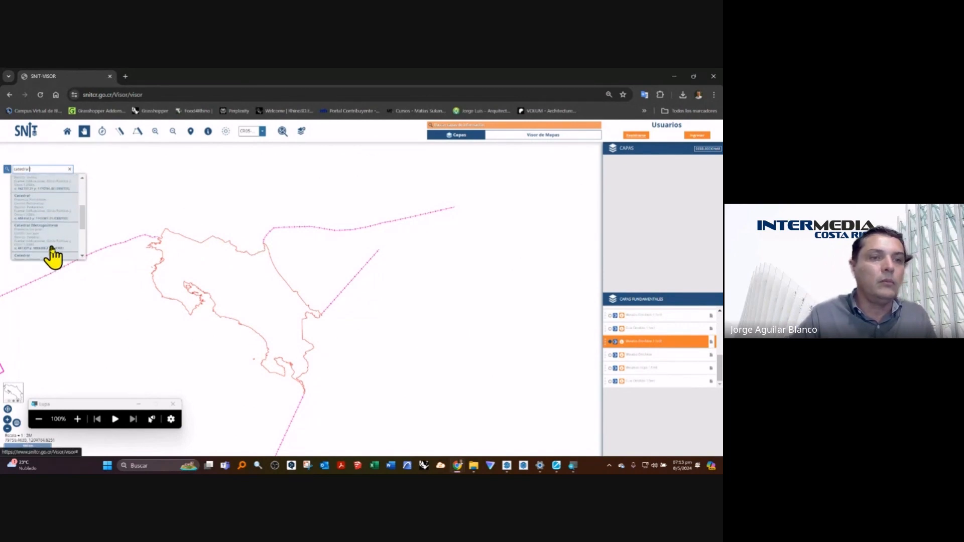
{"action": "left_click", "coordinate": [25, 234]}
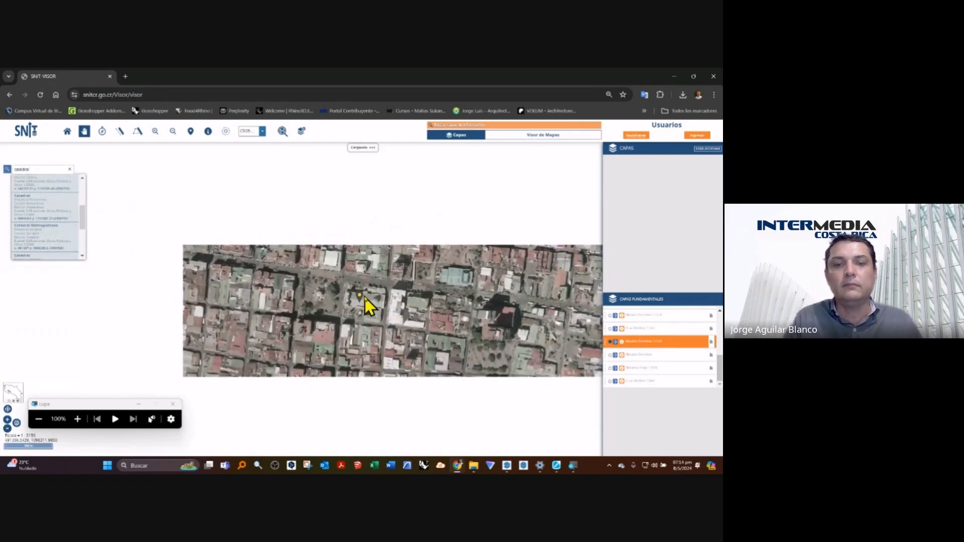
{"action": "scroll", "coordinate": [364, 297], "scroll_direction": "up", "scroll_amount": 3}
{"action": "left_click_drag", "start_coordinate": [402, 289], "coordinate": [451, 283]}
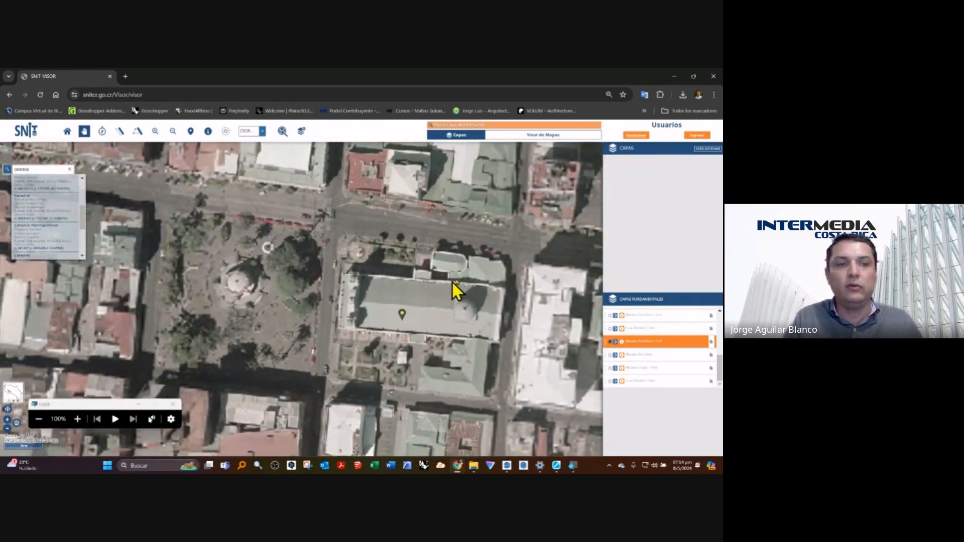
Step: Examine the place-name results and the park beside the cathedral at 200% screen magnification
{"action": "left_click", "coordinate": [76, 418]}
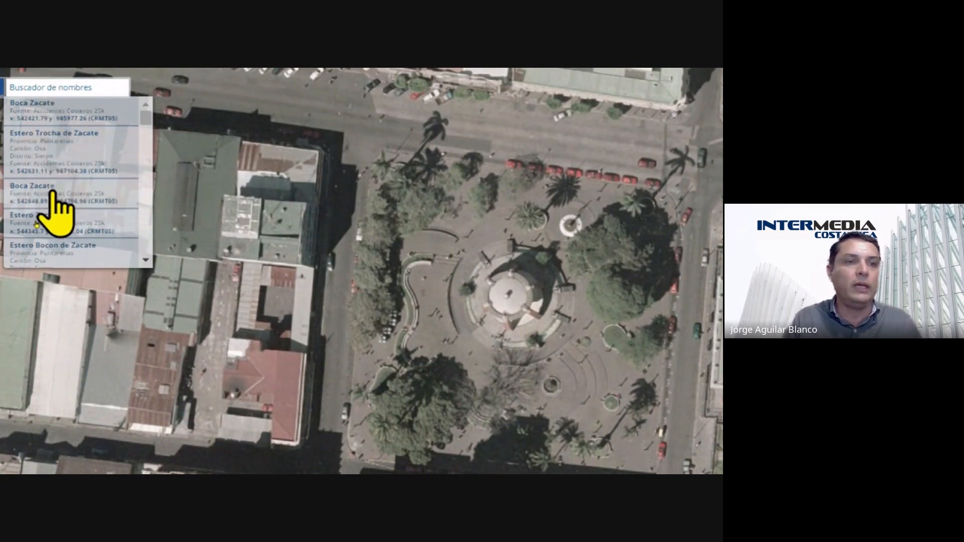
{"action": "left_click", "coordinate": [55, 231]}
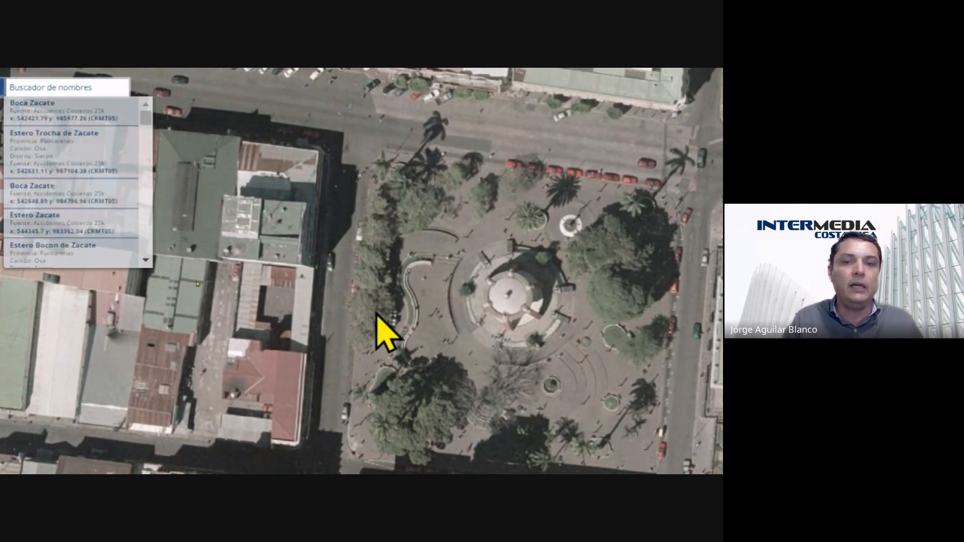
{"action": "scroll", "coordinate": [215, 318], "scroll_direction": "down", "scroll_amount": 1}
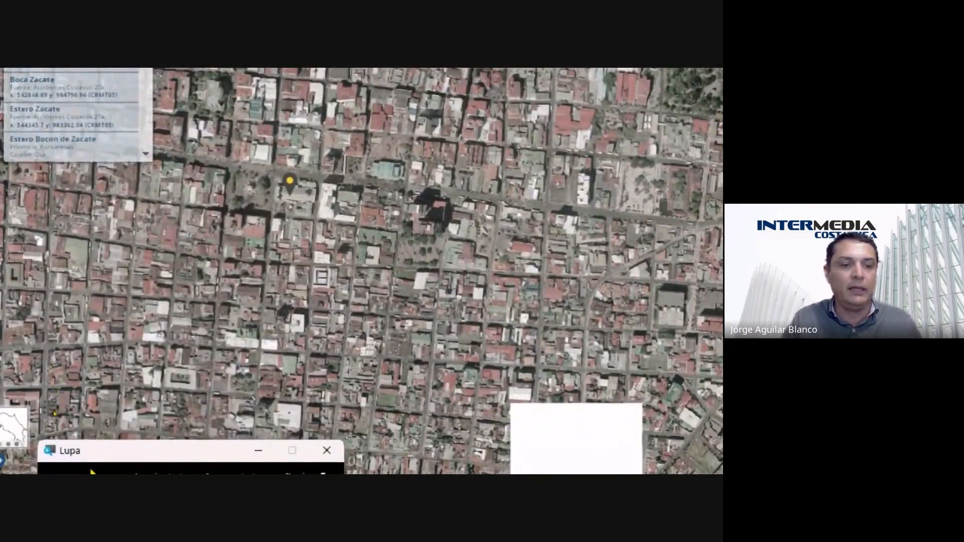
Step: Return the screen magnification to 100% and set the viewer's coordinate system to WGS84
{"action": "mouse_move", "coordinate": [80, 462]}
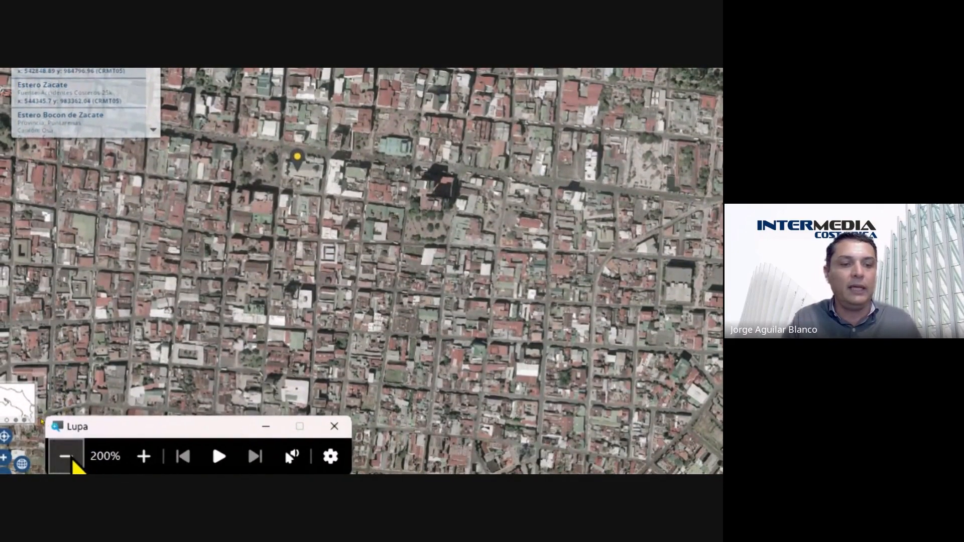
{"action": "left_click", "coordinate": [82, 464]}
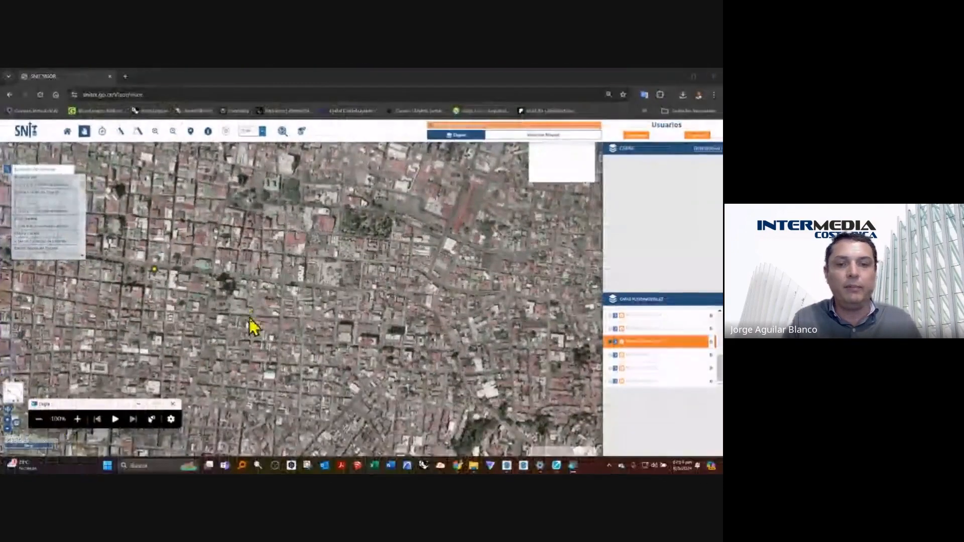
{"action": "left_click", "coordinate": [261, 131]}
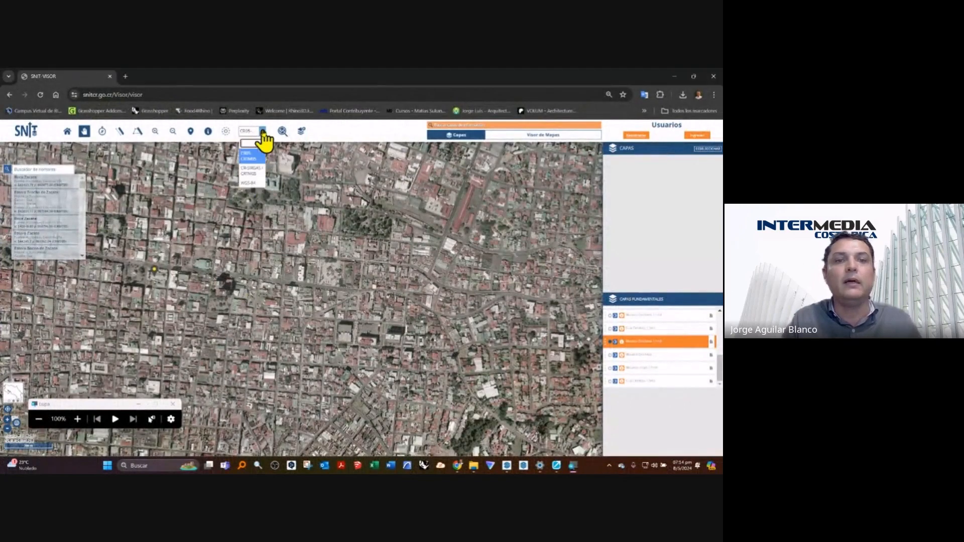
{"action": "left_click", "coordinate": [247, 184]}
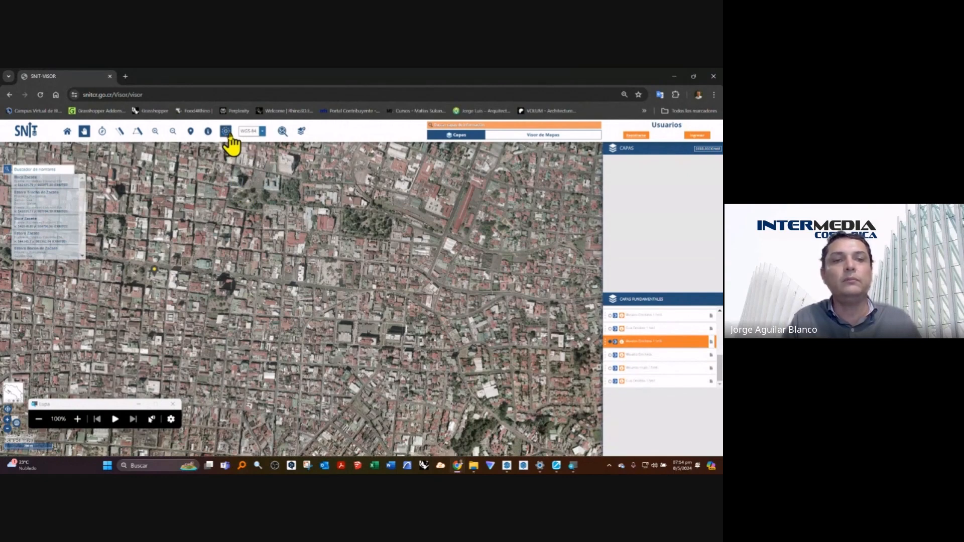
{"action": "left_click", "coordinate": [190, 131]}
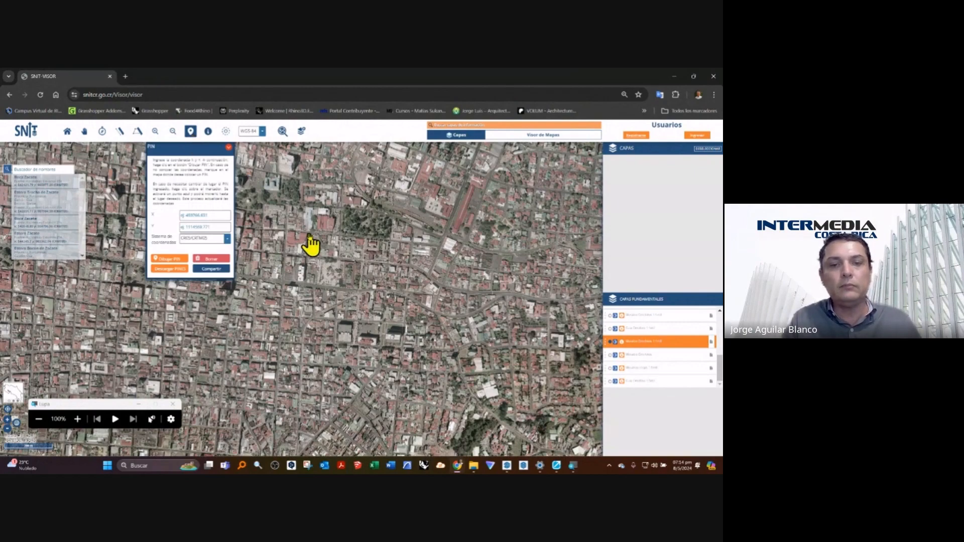
{"action": "scroll", "coordinate": [311, 243], "scroll_direction": "down", "scroll_amount": 1}
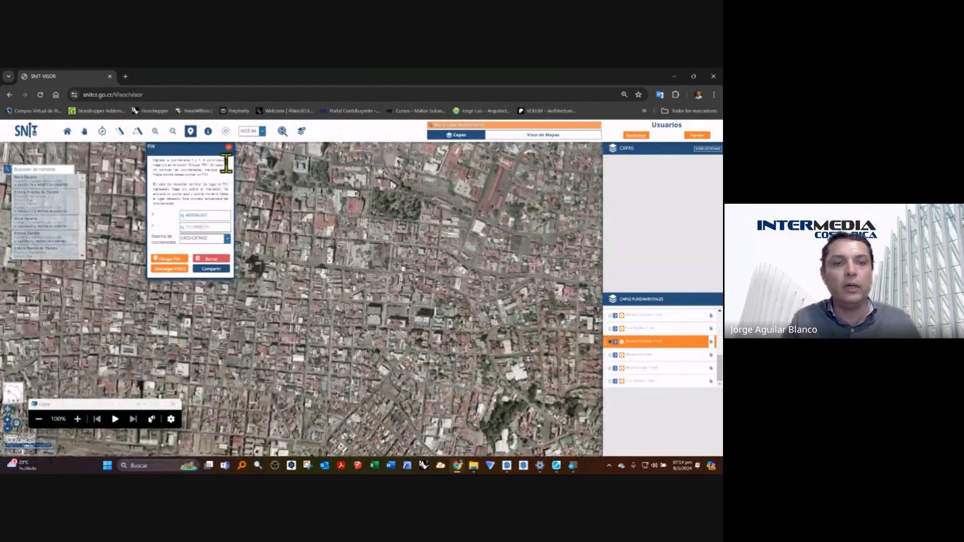
{"action": "left_click", "coordinate": [190, 131]}
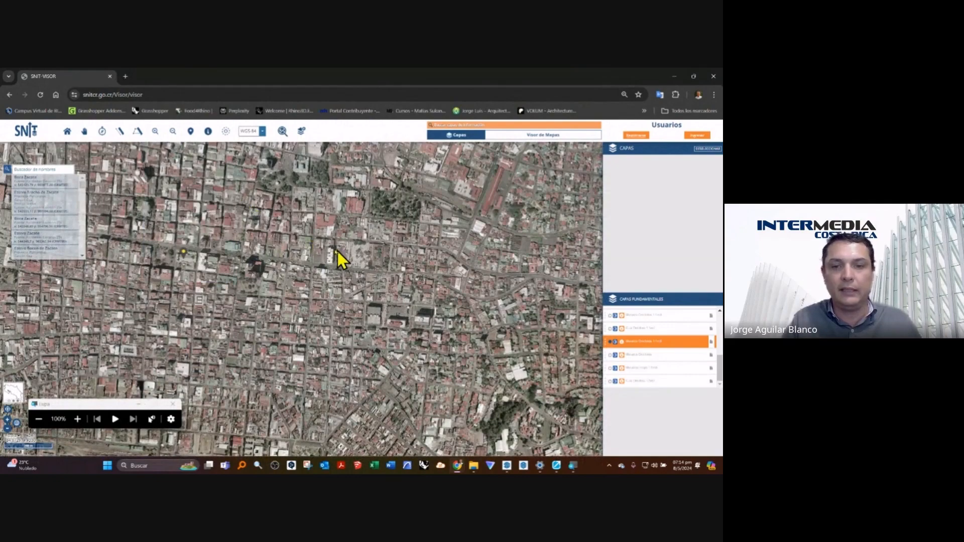
Step: Mark a new pin on the round kiosk in the middle of the park beside the Catedral Metropolitana
{"action": "scroll", "coordinate": [307, 293], "scroll_direction": "down", "scroll_amount": 1}
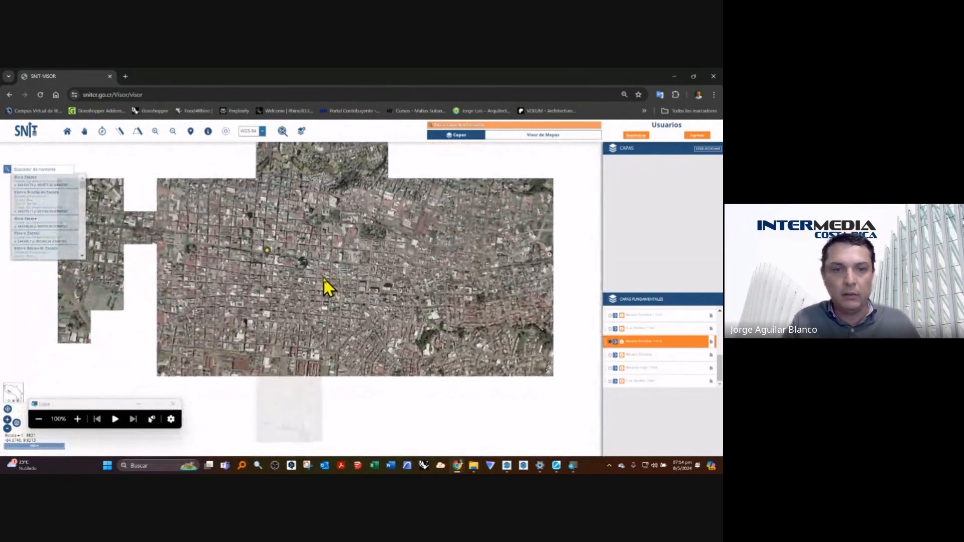
{"action": "scroll", "coordinate": [263, 266], "scroll_direction": "up", "scroll_amount": 3}
{"action": "scroll", "coordinate": [294, 286], "scroll_direction": "up", "scroll_amount": 1}
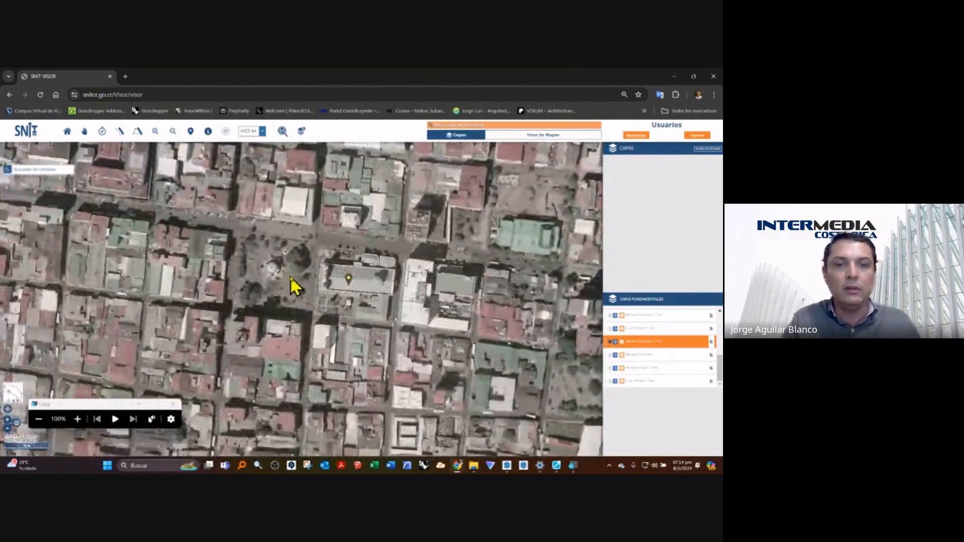
{"action": "left_click", "coordinate": [189, 132]}
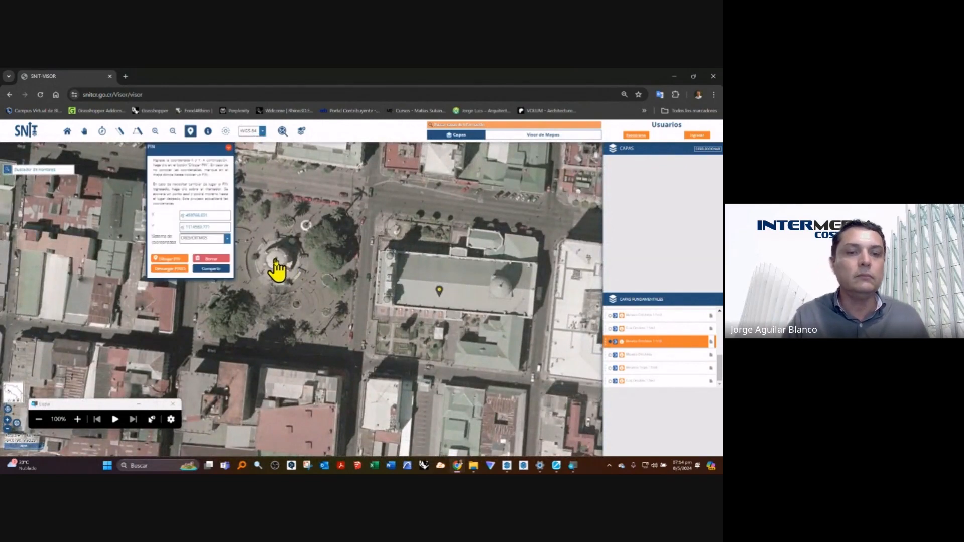
{"action": "left_click", "coordinate": [171, 259]}
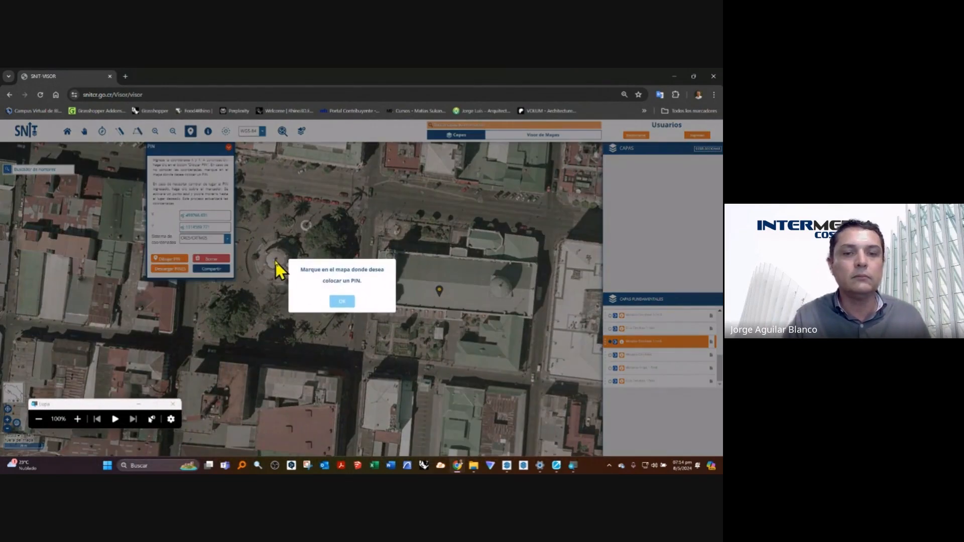
{"action": "left_click", "coordinate": [340, 300]}
{"action": "left_click", "coordinate": [276, 259]}
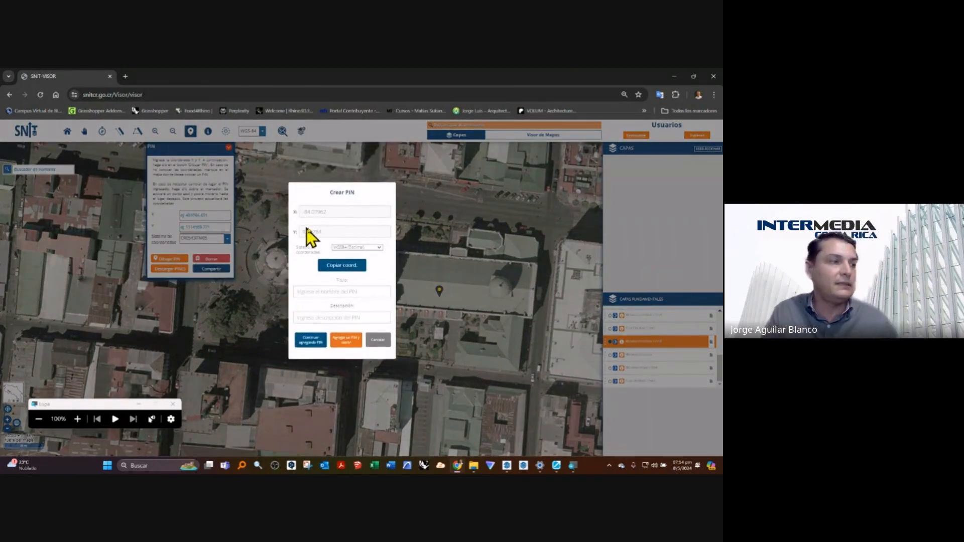
Step: Magnify the new pin's details and copy its coordinates in WGS84 (Decimal)
{"action": "left_click", "coordinate": [77, 419]}
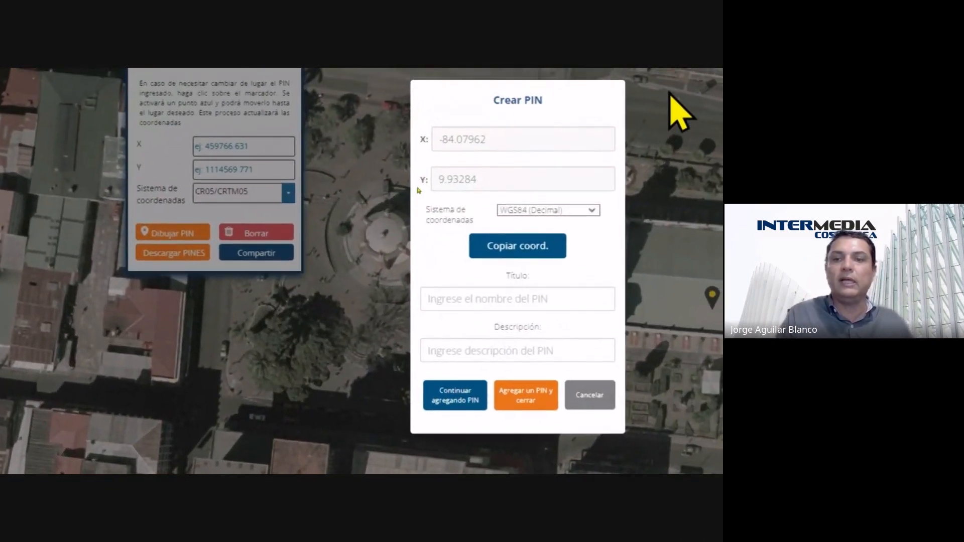
{"action": "left_click", "coordinate": [523, 248]}
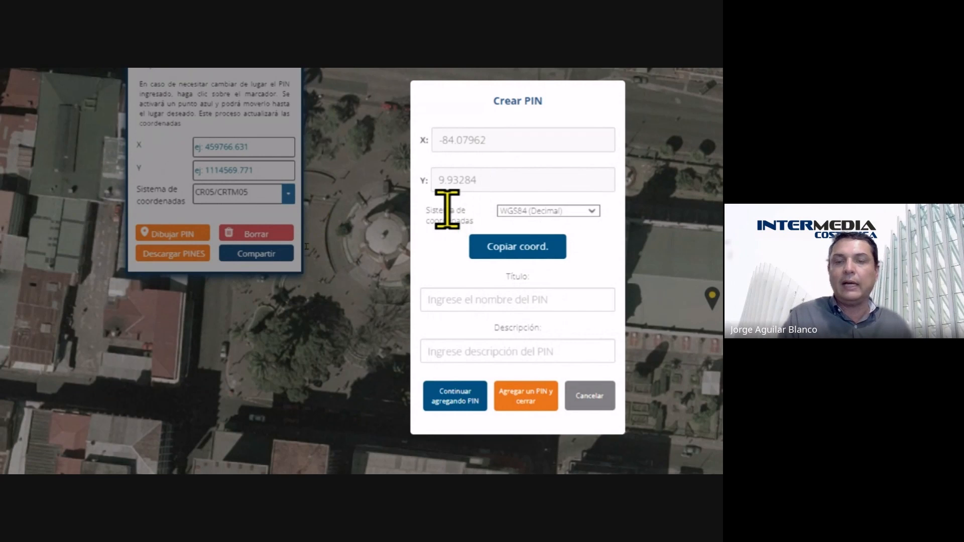
Step: Select the X coordinate in the new pin's details and return the screen magnification to 100%
{"action": "left_click_drag", "start_coordinate": [462, 140], "coordinate": [497, 141]}
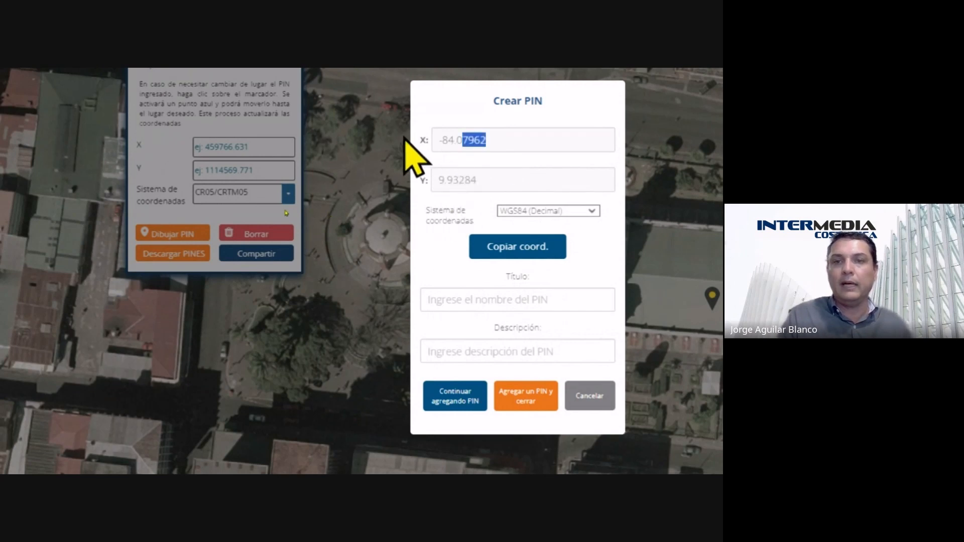
{"action": "left_click_drag", "start_coordinate": [404, 138], "coordinate": [436, 140]}
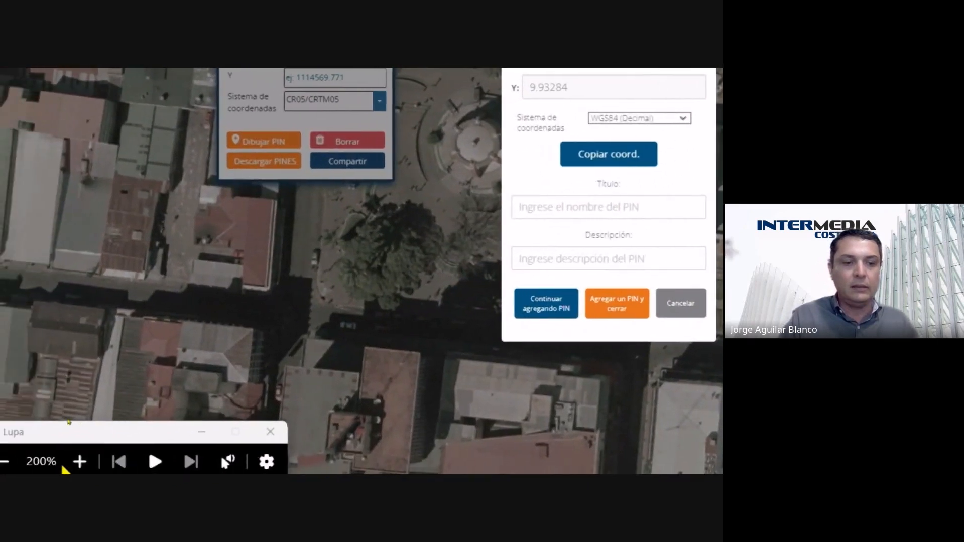
{"action": "left_click", "coordinate": [50, 462]}
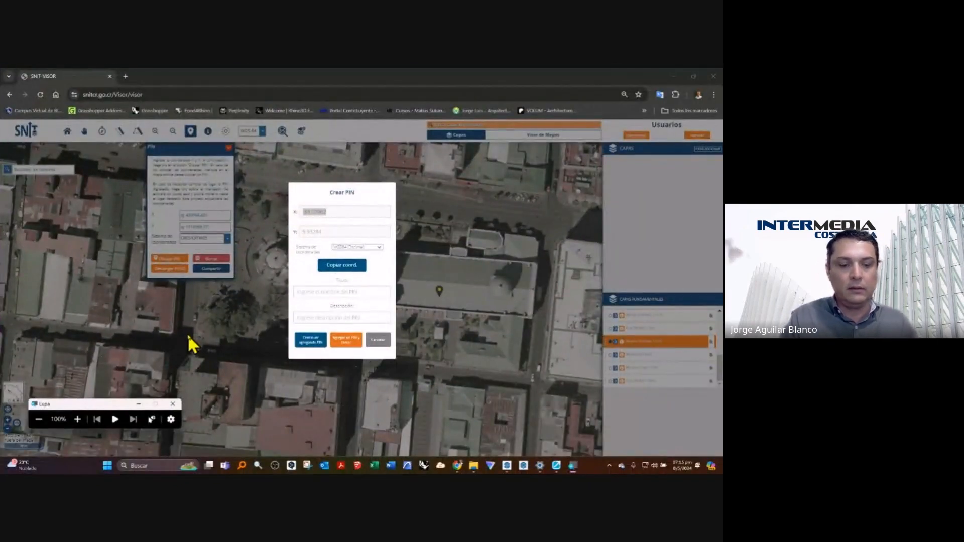
Step: Switch to SketchUp and dismiss the manual geolocation dialog without saving changes
{"action": "key", "text": "alt+Tab"}
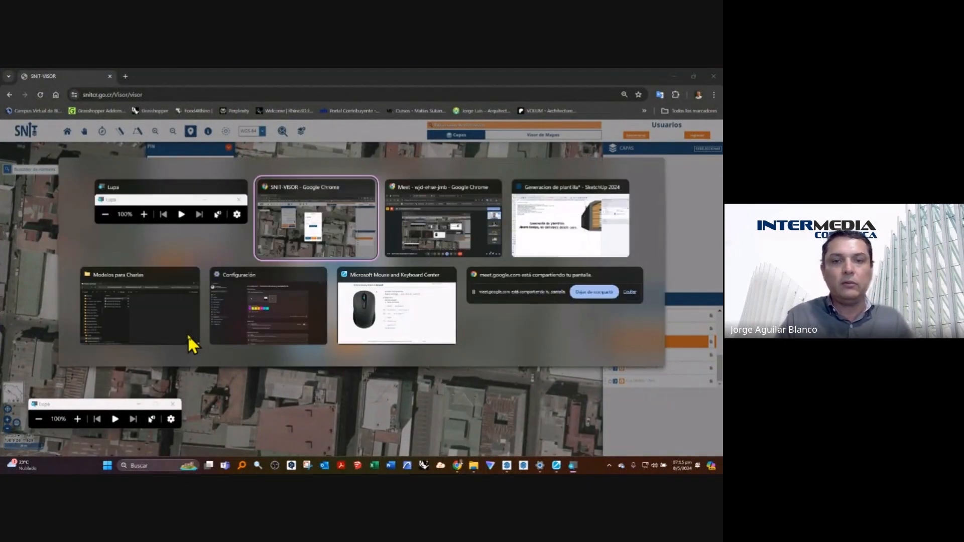
{"action": "key", "text": "alt+Tab"}
{"action": "key", "text": "alt+Tab"}
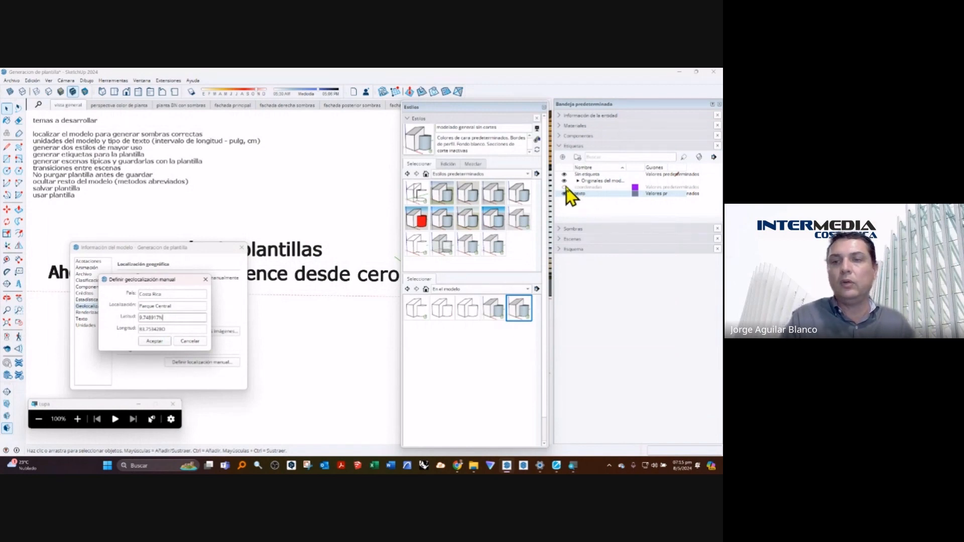
{"action": "left_click", "coordinate": [192, 342]}
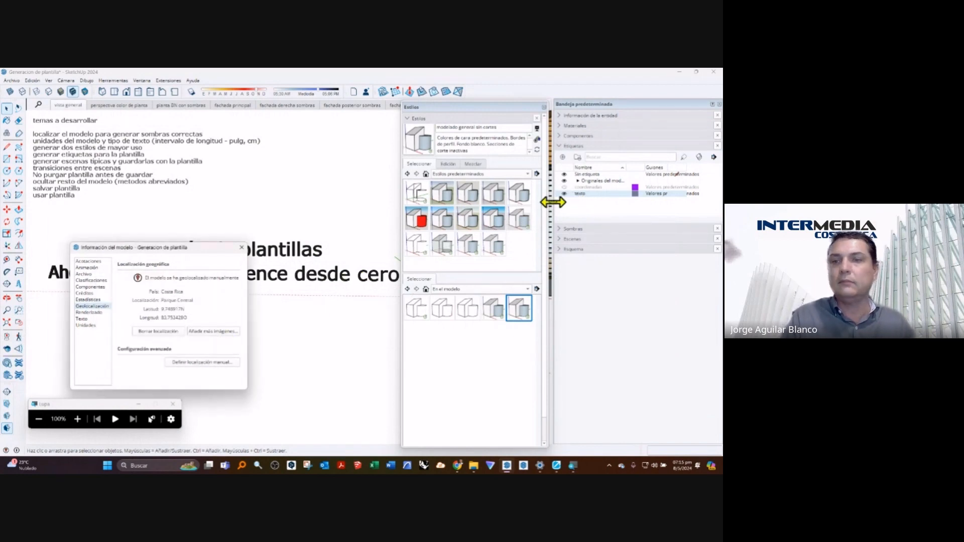
Step: Show the coordenadas tag, uncover the Costa Rica location note and open its text for editing after the longitude line
{"action": "left_click", "coordinate": [565, 187]}
{"action": "left_click_drag", "start_coordinate": [98, 405], "coordinate": [216, 402]}
{"action": "double_click", "coordinate": [95, 424]}
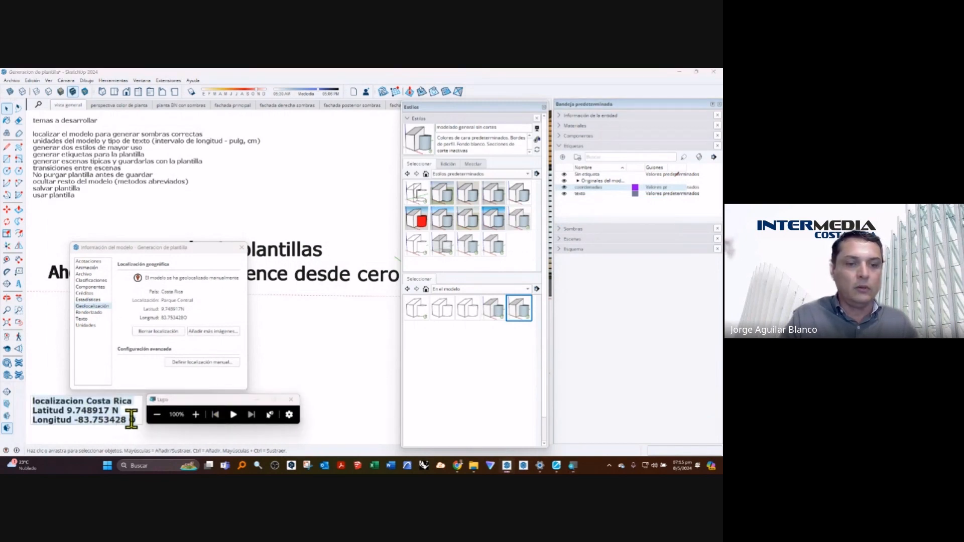
{"action": "left_click", "coordinate": [135, 420]}
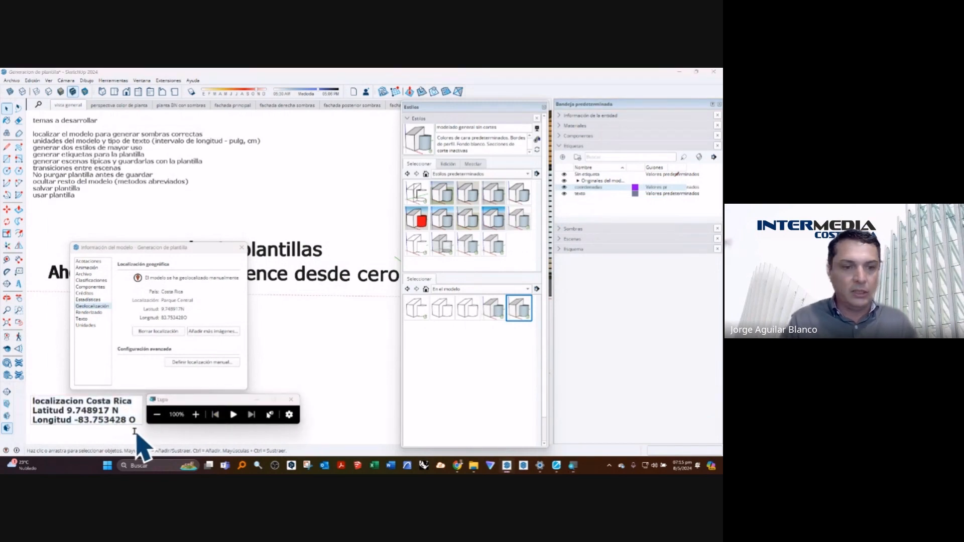
{"action": "type", "text": "Generación de plantillas Ahorre tiempo, no comience desde cero"}
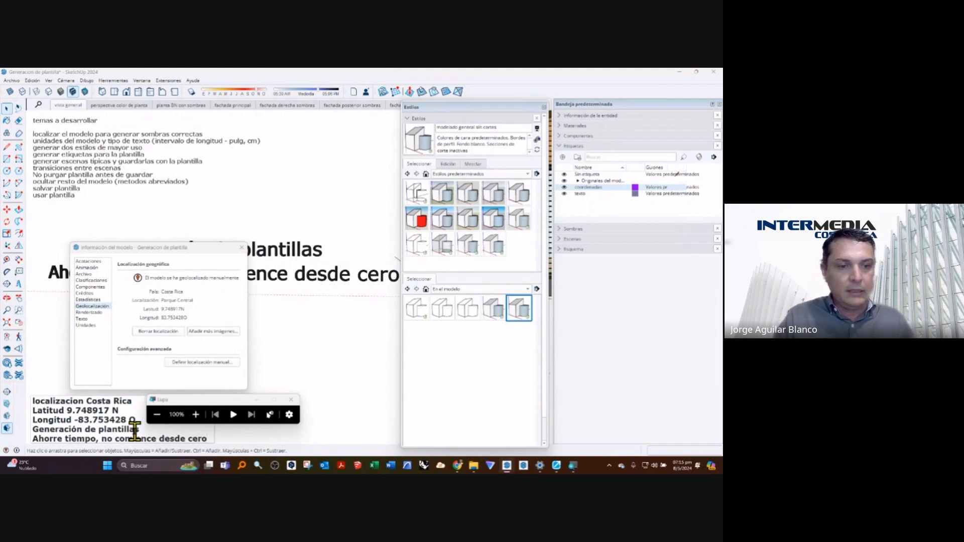
{"action": "key", "text": "ctrl+z"}
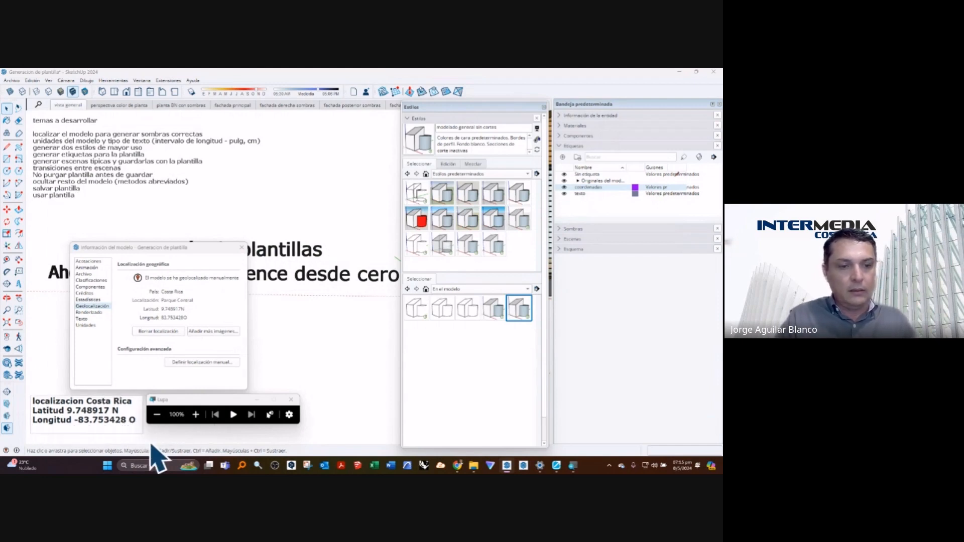
Step: Switch to the SNIT viewer in Chrome and copy the X coordinate from the new pin's details
{"action": "key", "text": "alt+Tab"}
{"action": "key", "text": "alt+Tab"}
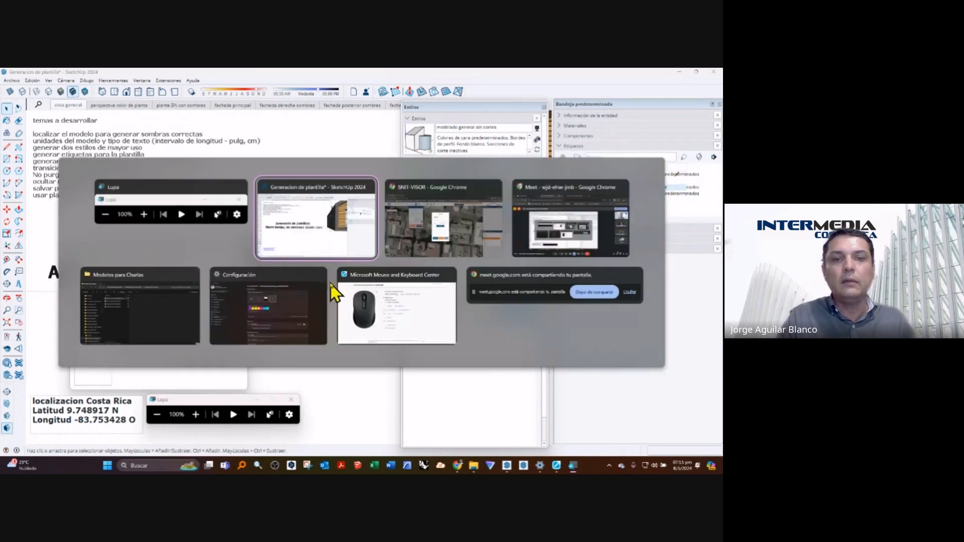
{"action": "key", "text": "alt+Tab"}
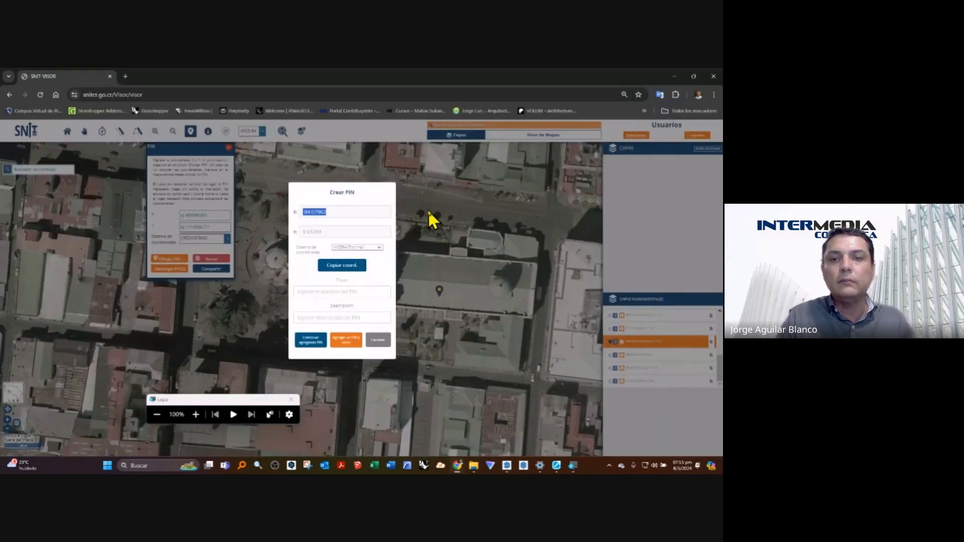
{"action": "right_click", "coordinate": [324, 210]}
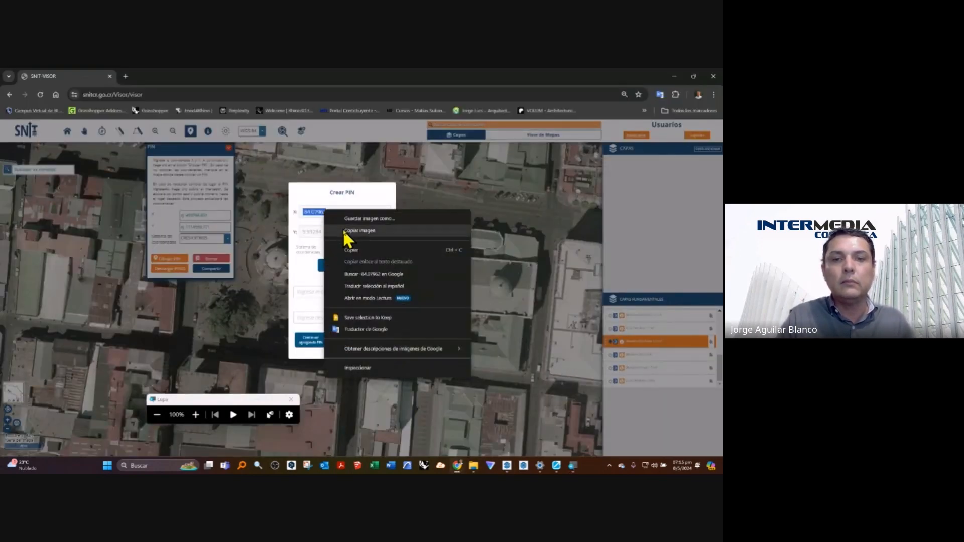
{"action": "left_click", "coordinate": [345, 250]}
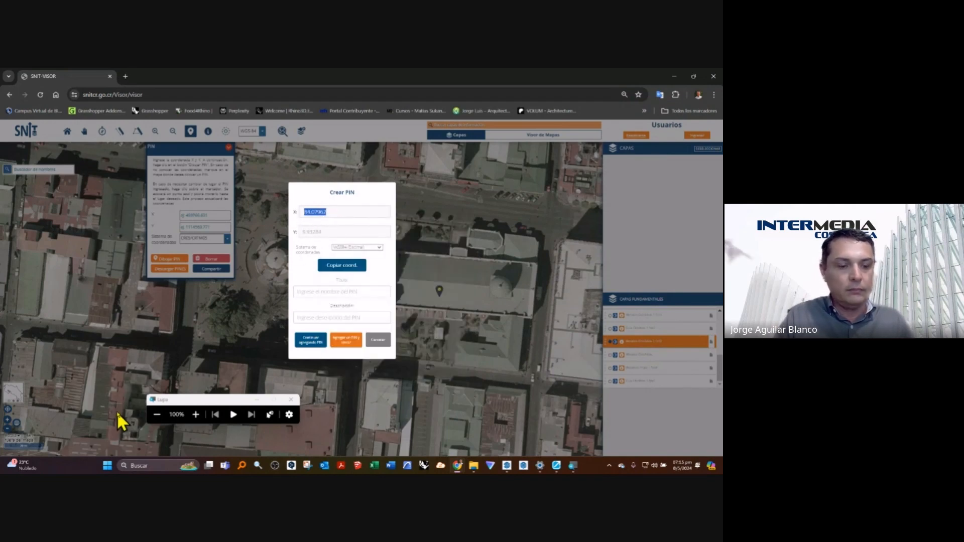
Step: Switch to SketchUp and add 84.07962 as a new line below the longitude in the location note
{"action": "key", "text": "alt+Tab"}
{"action": "key", "text": "alt+Tab"}
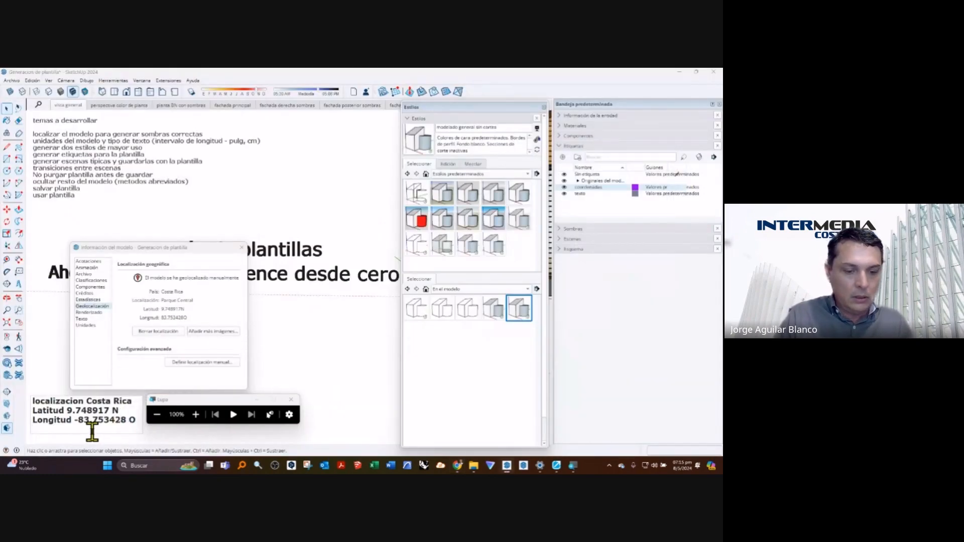
{"action": "type", "text": "84.07962"}
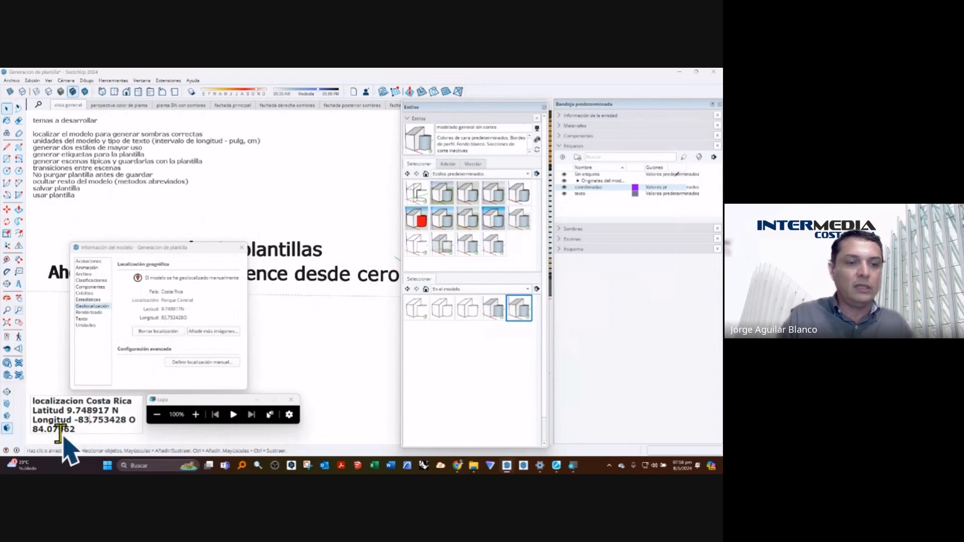
Step: Set the longitude of the model's manual geolocation to 84.07962O and accept it
{"action": "left_click", "coordinate": [206, 362]}
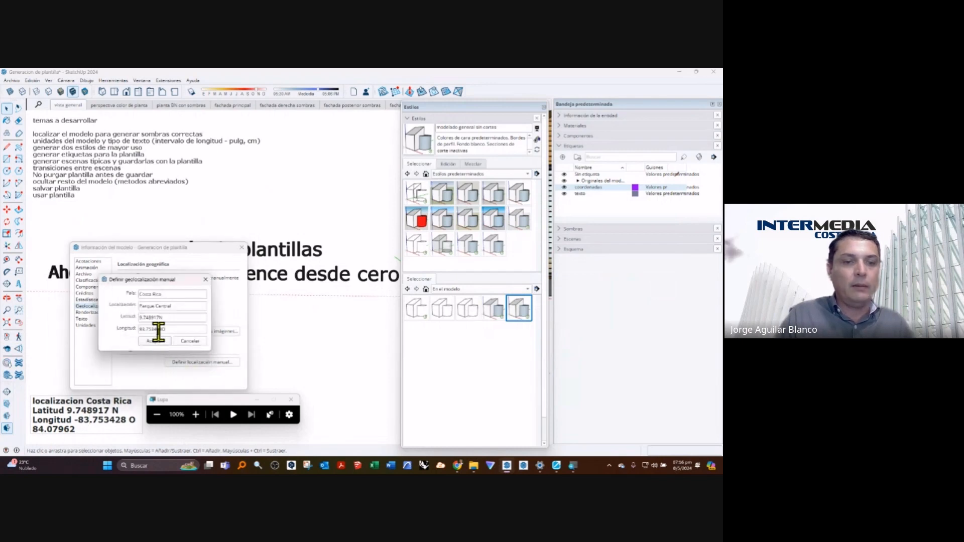
{"action": "left_click_drag", "start_coordinate": [163, 329], "coordinate": [135, 329]}
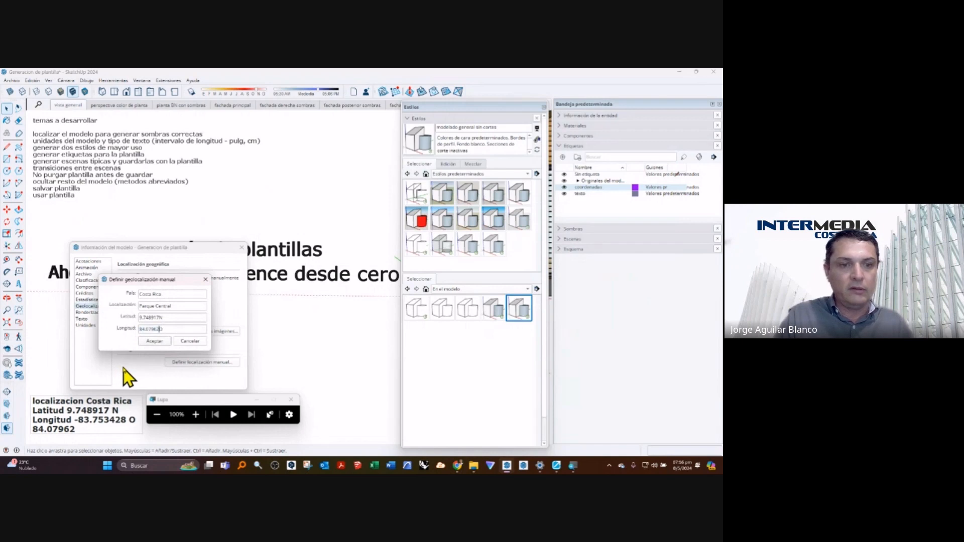
{"action": "left_click", "coordinate": [140, 330]}
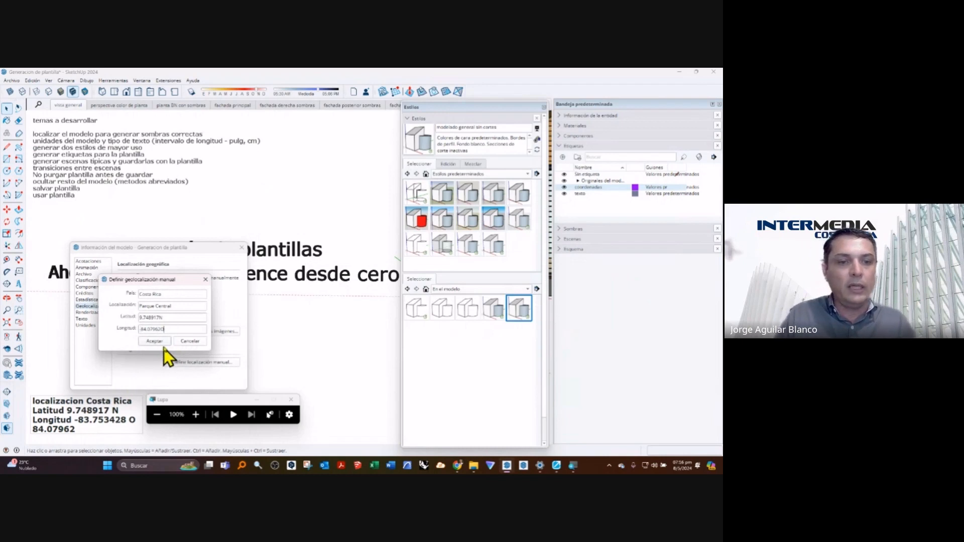
{"action": "left_click", "coordinate": [172, 318]}
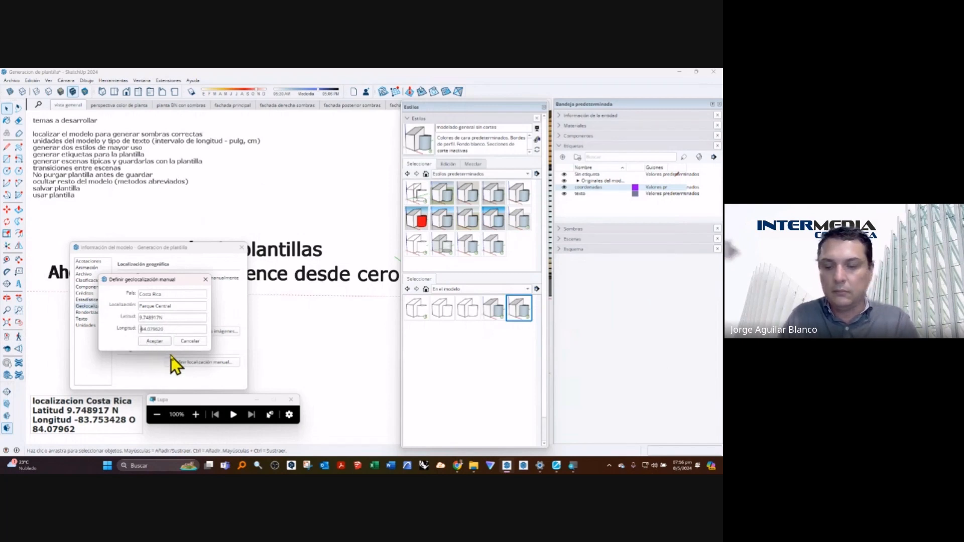
{"action": "key", "text": "Return"}
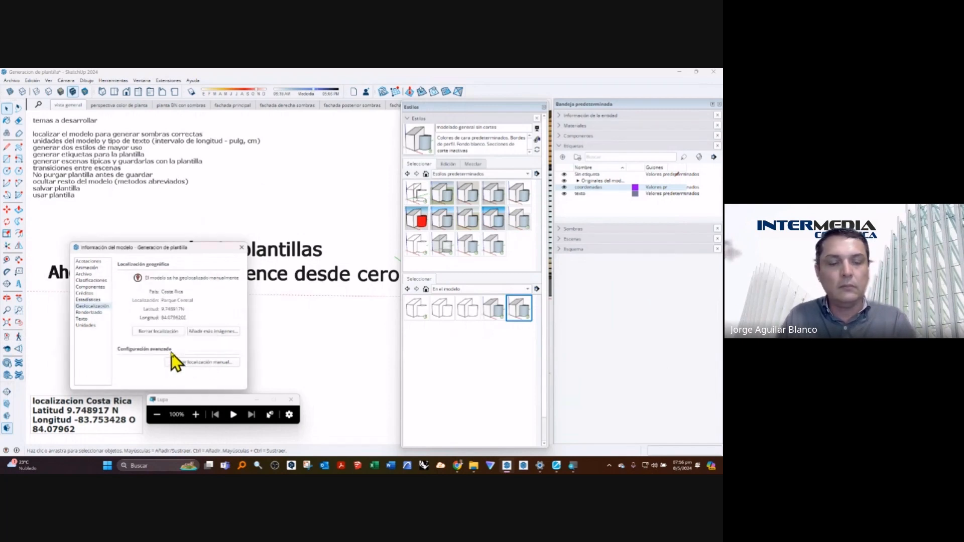
Step: Copy the pin's Y coordinate from the SNIT viewer and set the model's manual latitude to 9.93284N
{"action": "left_click", "coordinate": [208, 363]}
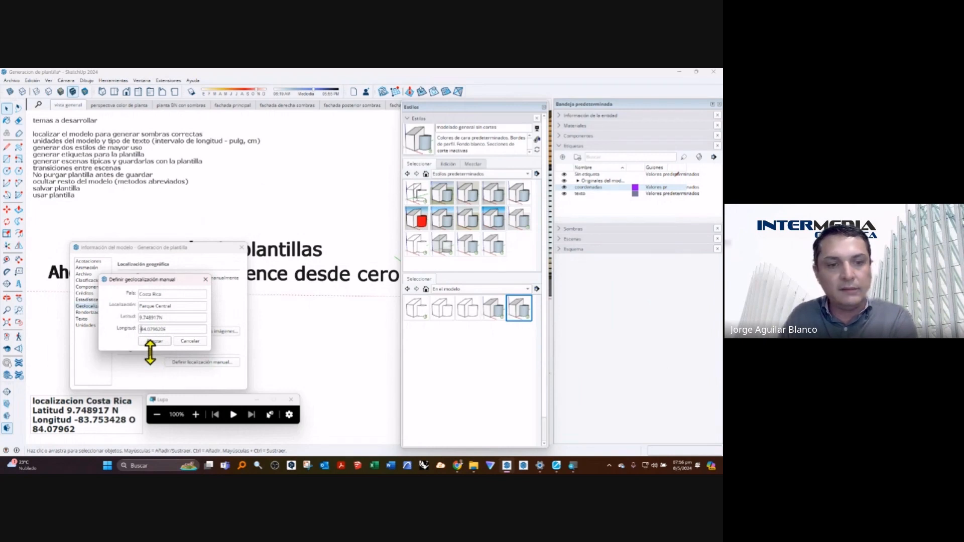
{"action": "left_click", "coordinate": [174, 319]}
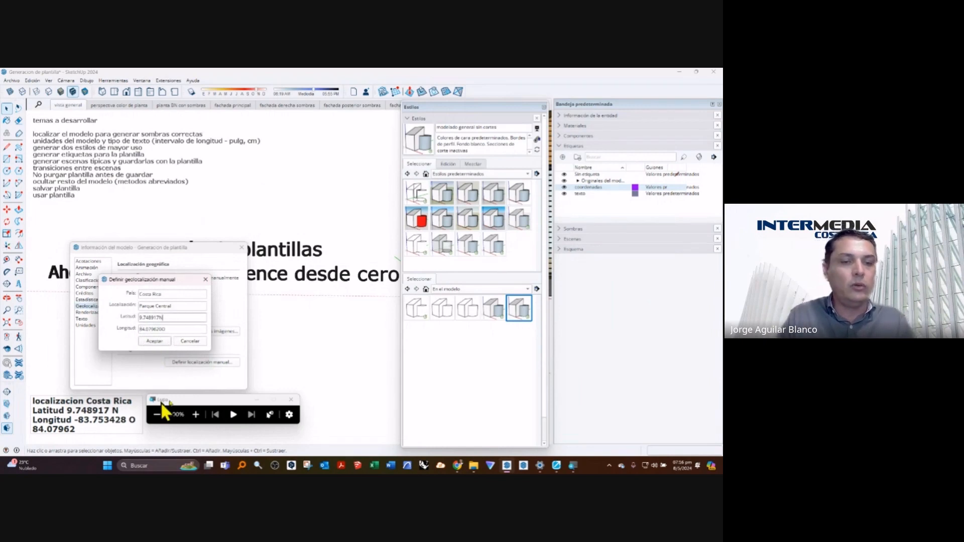
{"action": "key", "text": "alt+Tab"}
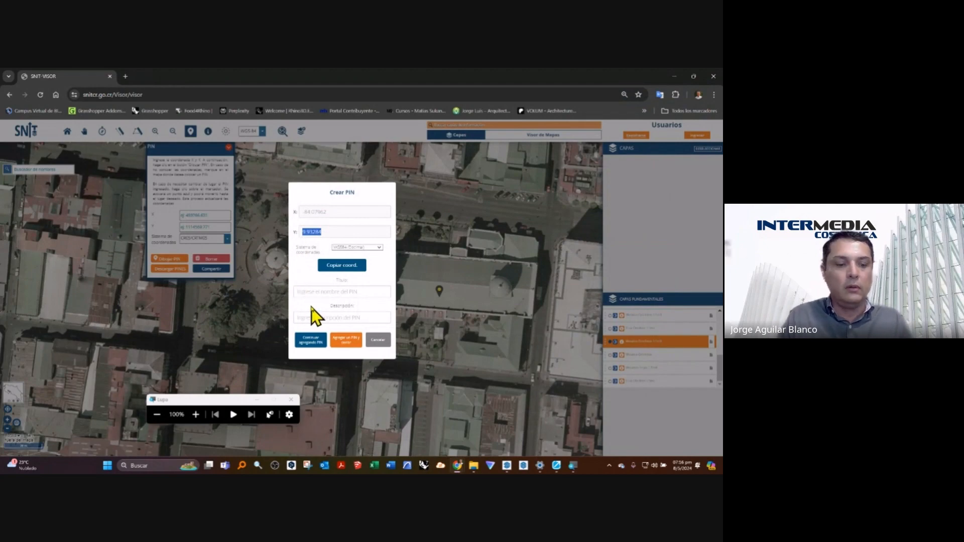
{"action": "key", "text": "alt+Tab"}
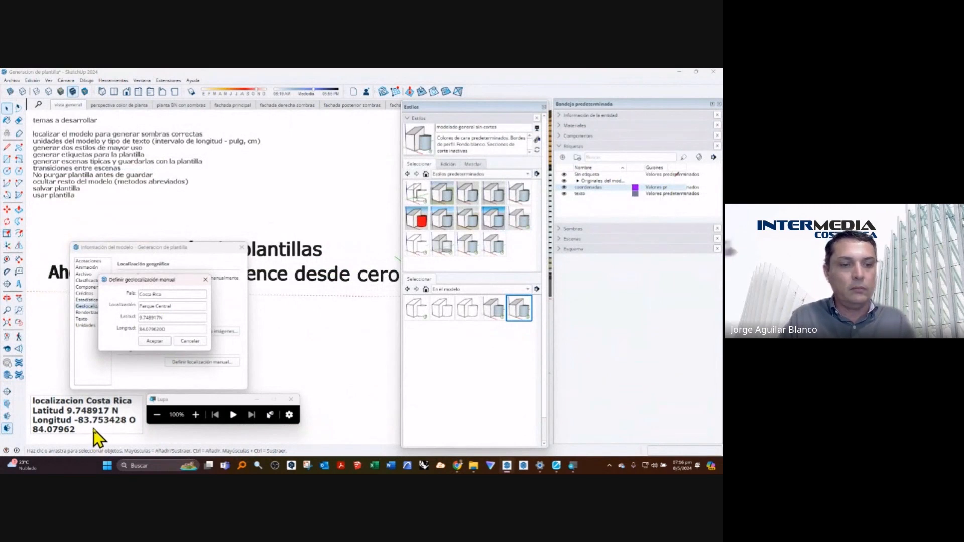
{"action": "double_click", "coordinate": [155, 318]}
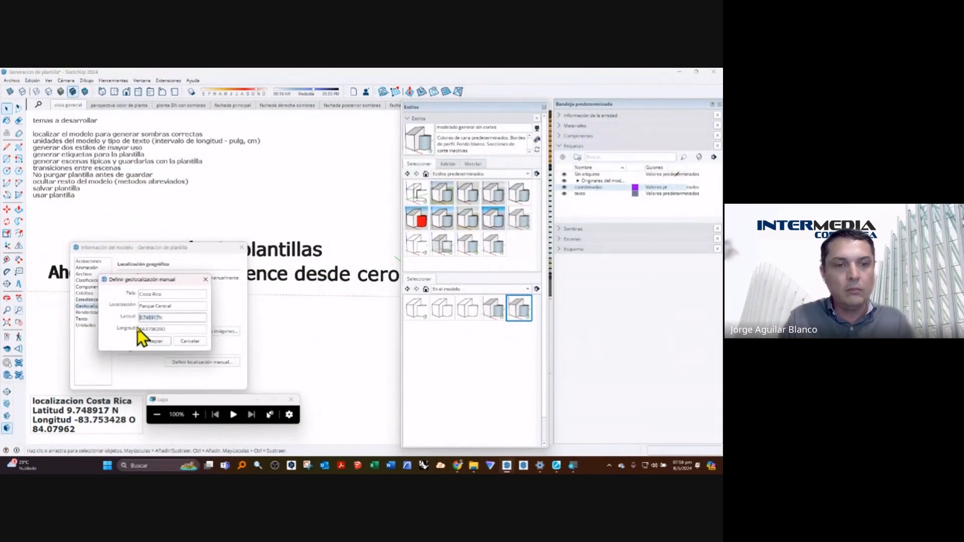
{"action": "type", "text": "9.93284N"}
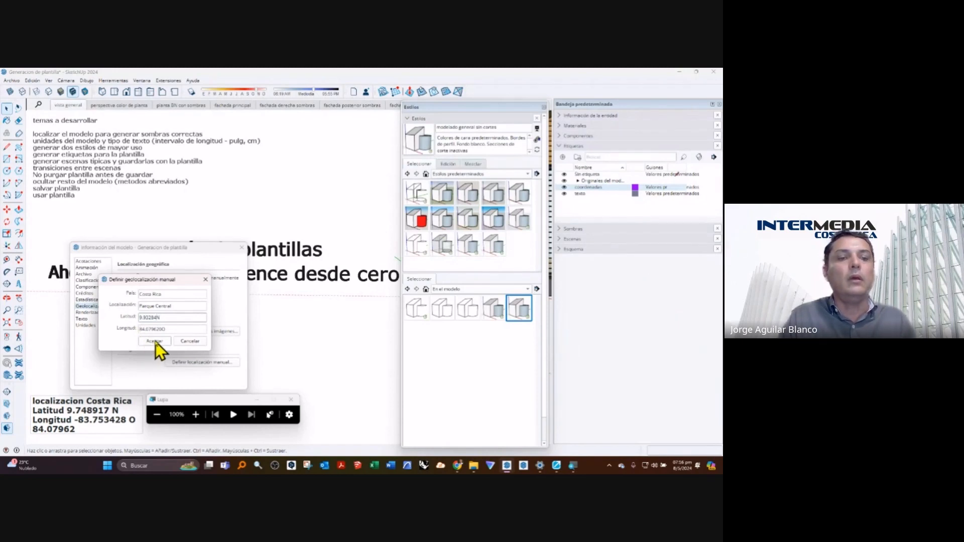
{"action": "left_click", "coordinate": [154, 341]}
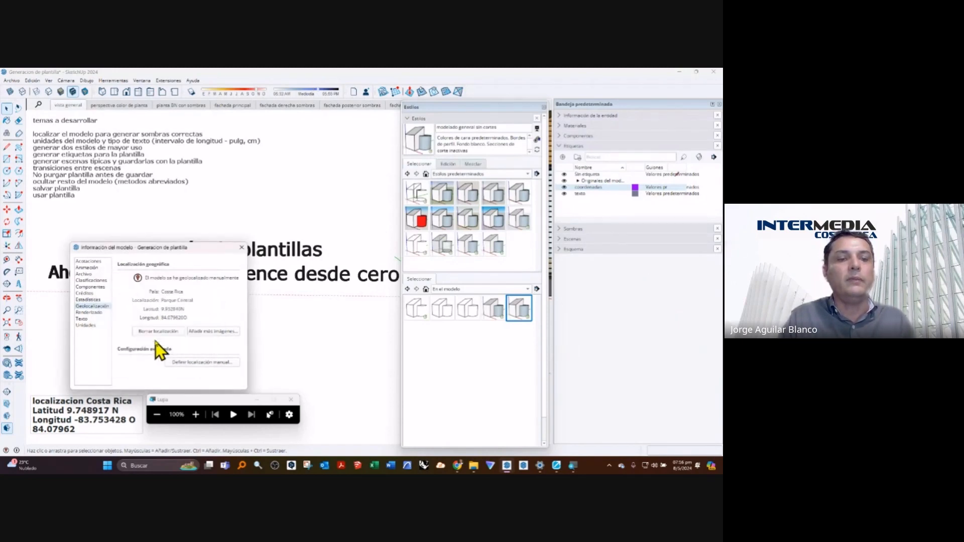
Step: Check the saved manual coordinates and the model's position on the location map, closing the map without importing anything
{"action": "left_click", "coordinate": [194, 365]}
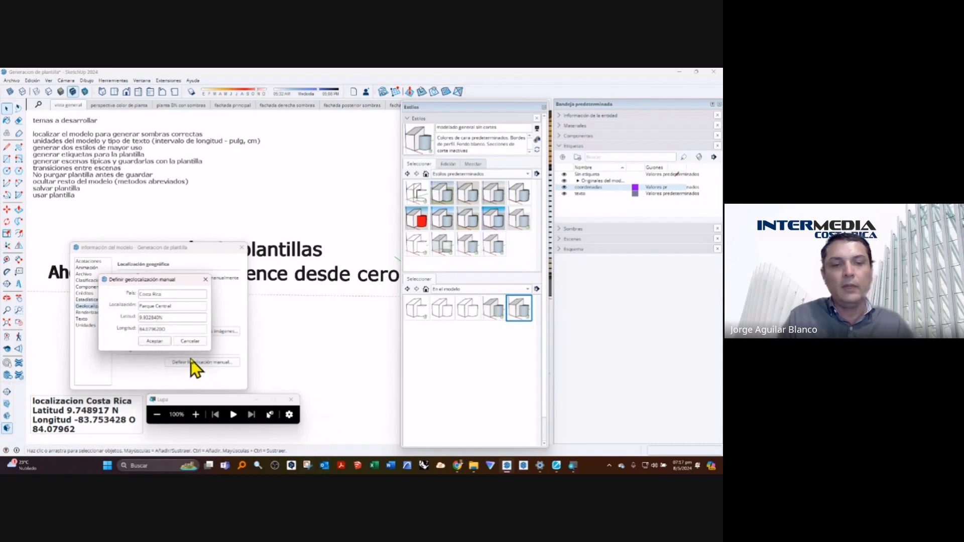
{"action": "left_click", "coordinate": [155, 342]}
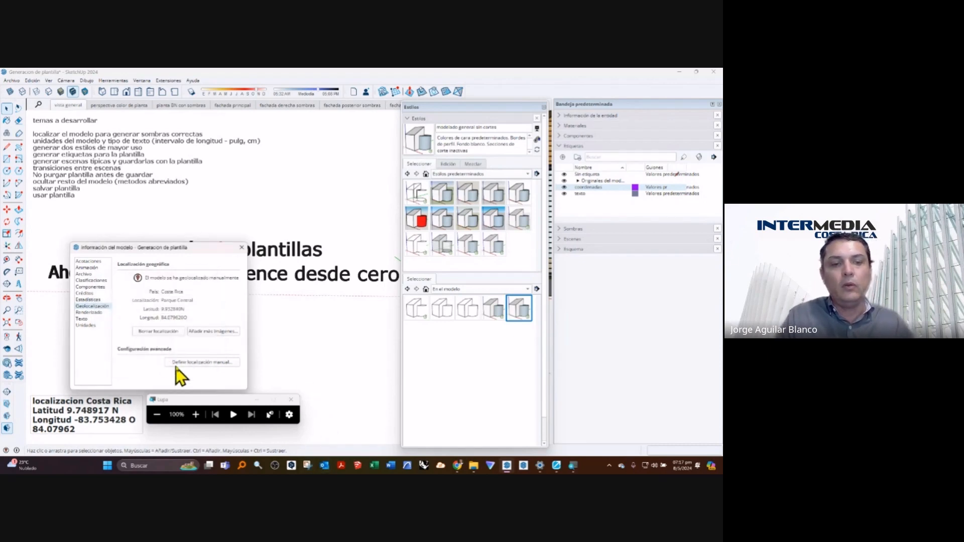
{"action": "left_click", "coordinate": [220, 332]}
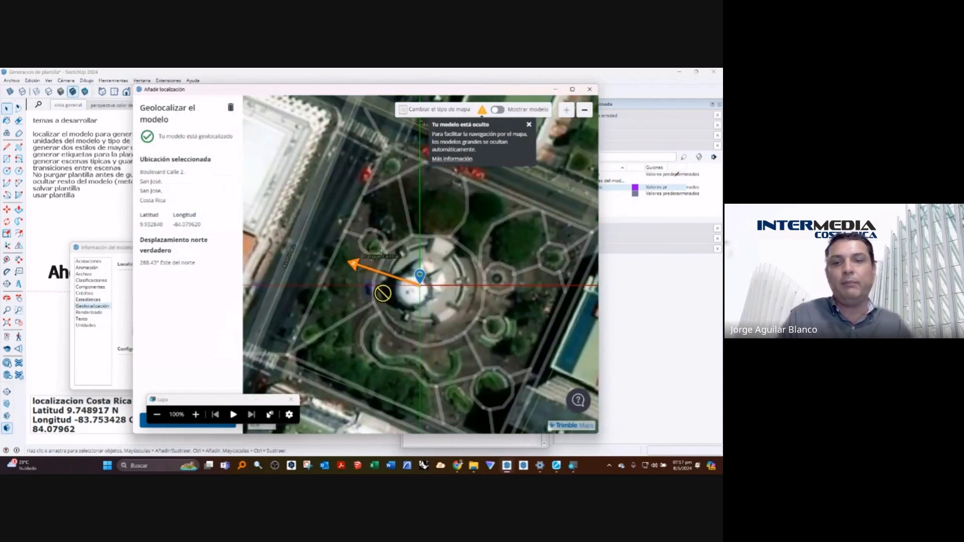
{"action": "left_click_drag", "start_coordinate": [383, 286], "coordinate": [345, 288]}
{"action": "scroll", "coordinate": [346, 292], "scroll_direction": "down", "scroll_amount": 2}
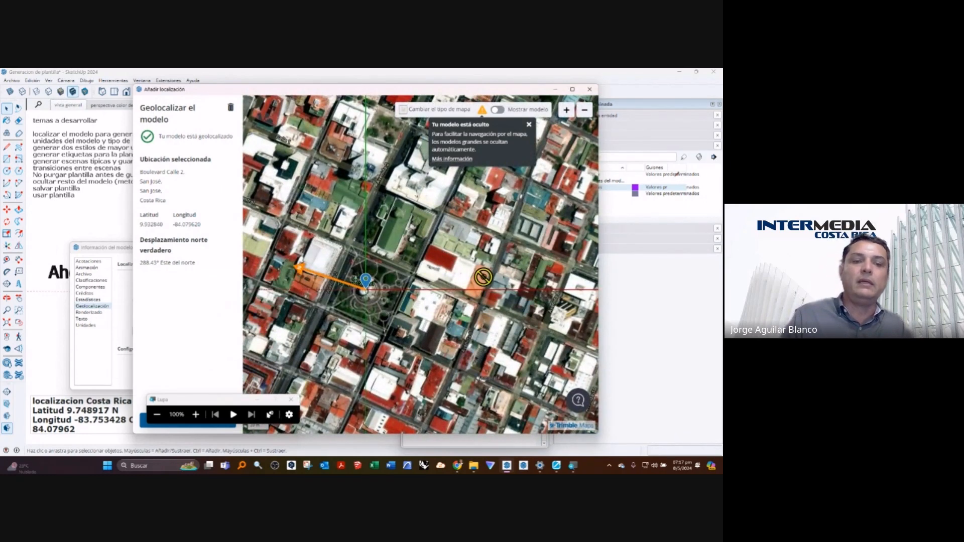
{"action": "left_click_drag", "start_coordinate": [225, 400], "coordinate": [225, 348]}
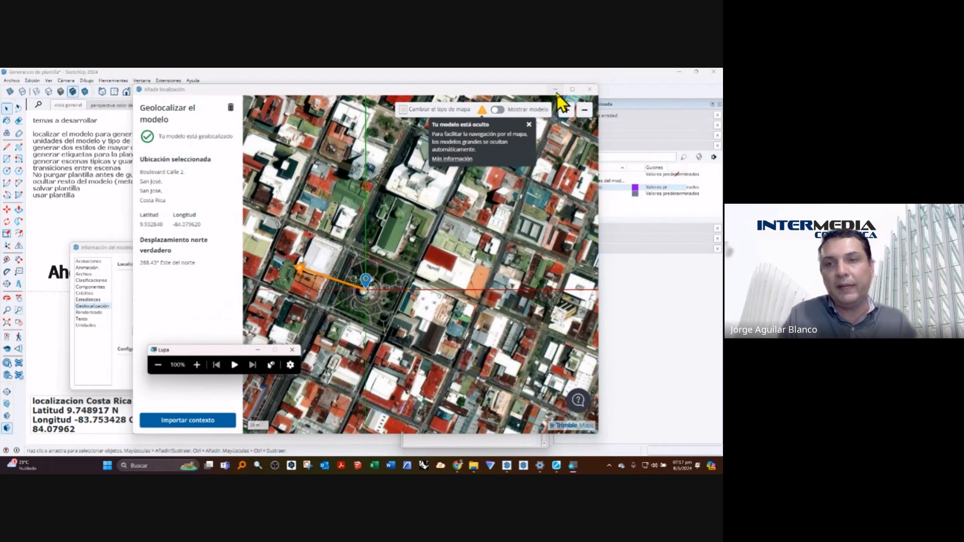
{"action": "left_click", "coordinate": [587, 90]}
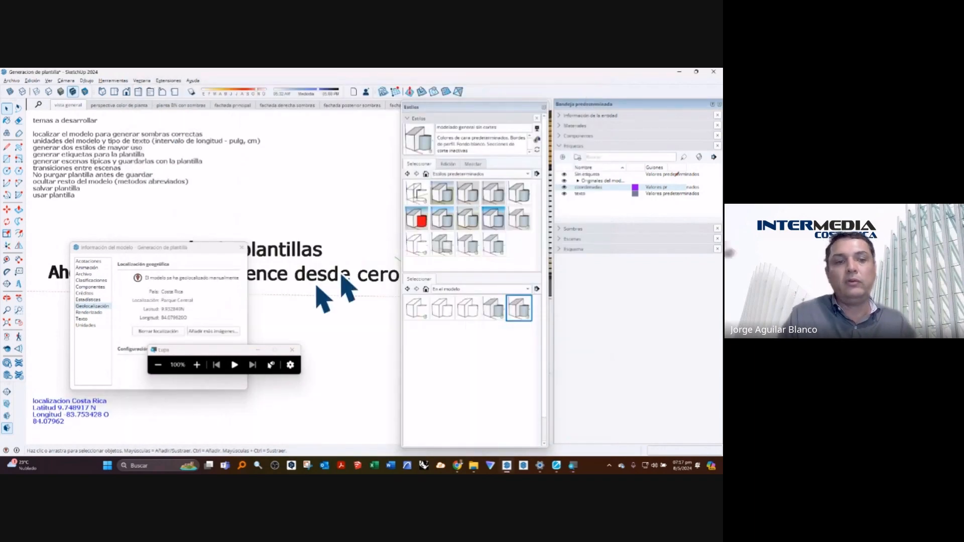
{"action": "left_click_drag", "start_coordinate": [208, 254], "coordinate": [288, 188]}
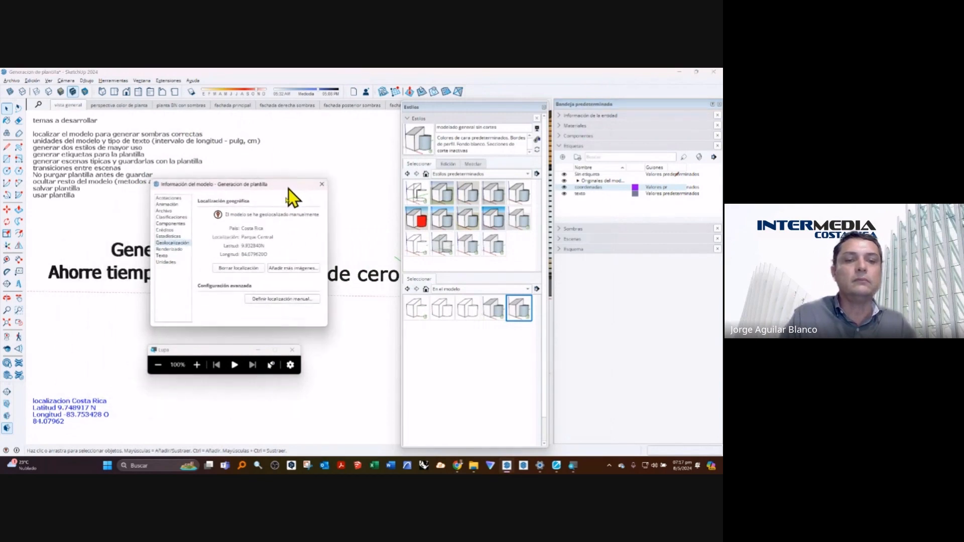
Step: Close the model information and delete the 'Generación de plantillas / Ahorre tiempo, no comience desde cero' title text from the model
{"action": "left_click", "coordinate": [322, 184]}
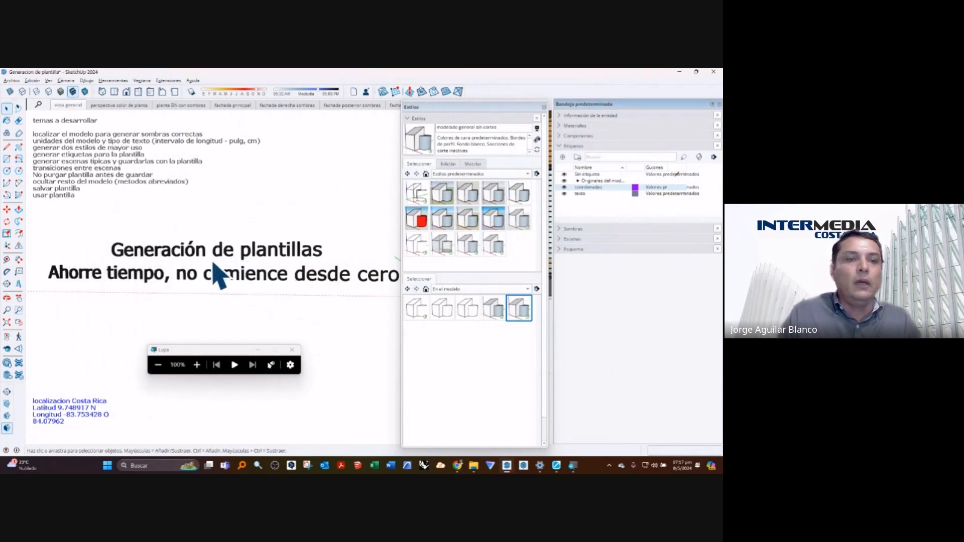
{"action": "scroll", "coordinate": [218, 274], "scroll_direction": "down", "scroll_amount": 1}
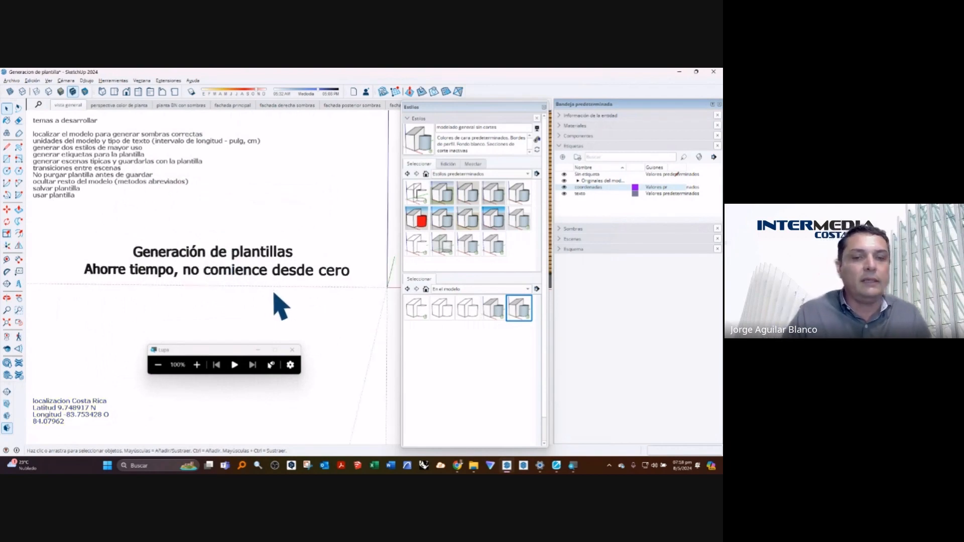
{"action": "left_click", "coordinate": [7, 110]}
{"action": "middle_click_drag", "start_coordinate": [221, 265], "coordinate": [252, 269]}
{"action": "left_click", "coordinate": [251, 268]}
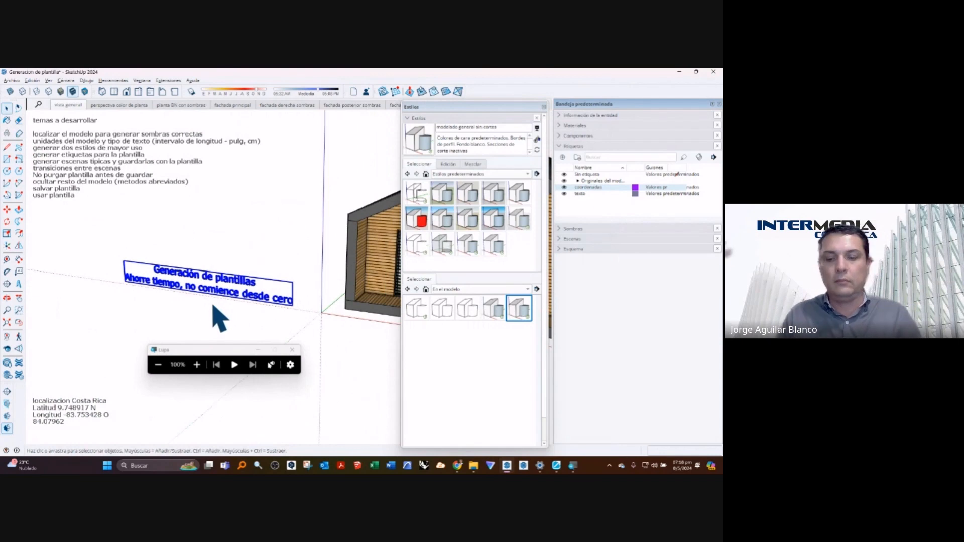
{"action": "key", "text": "Delete"}
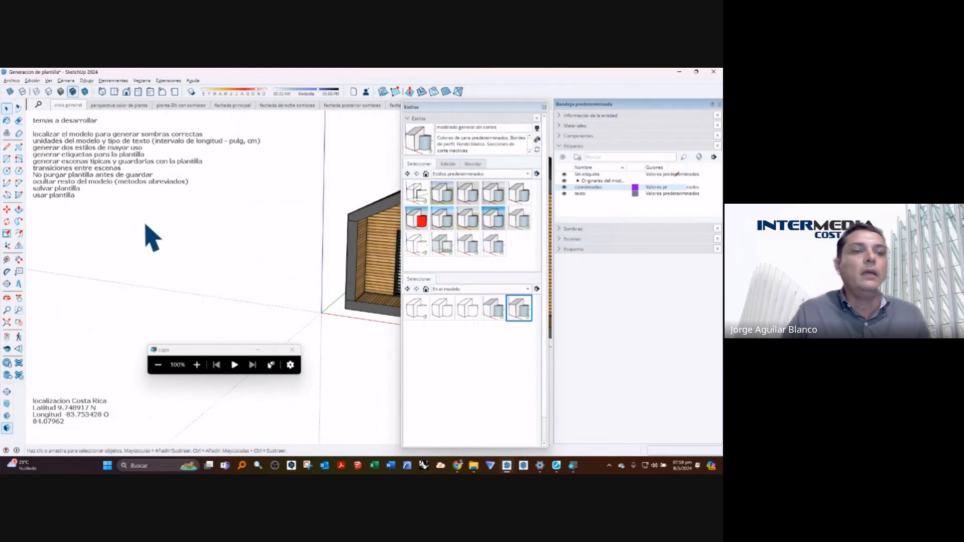
Step: Review the manual geolocation values in the model information, accepting them without edits
{"action": "left_click", "coordinate": [141, 81]}
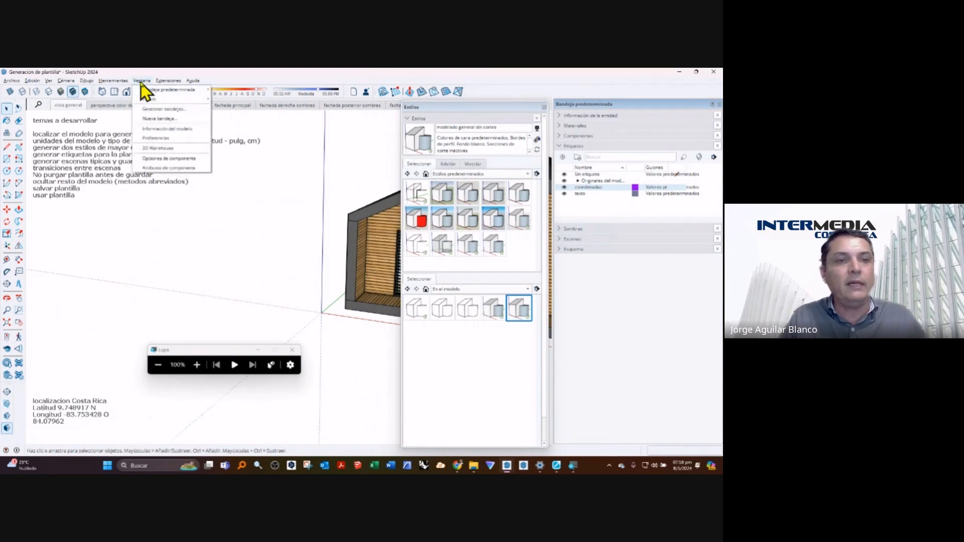
{"action": "left_click", "coordinate": [160, 129]}
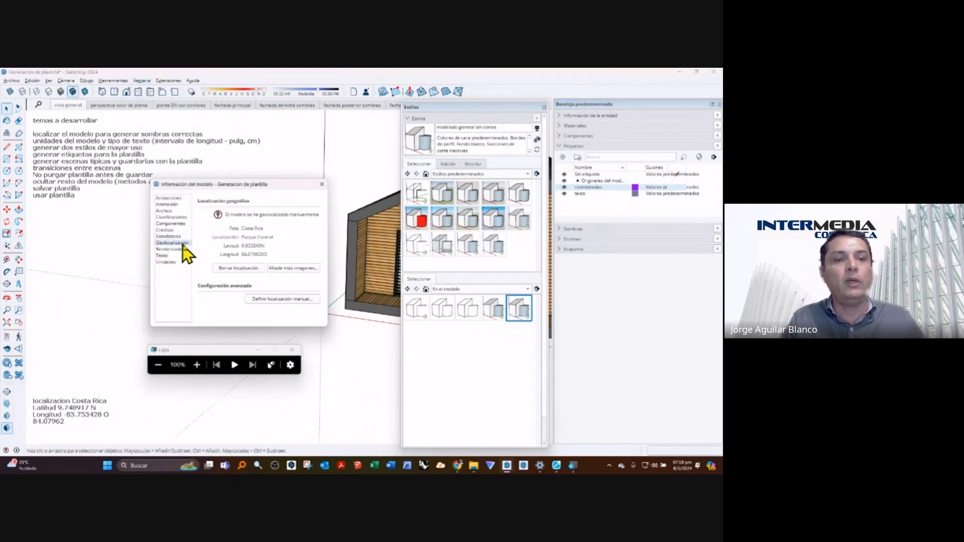
{"action": "left_click", "coordinate": [275, 300]}
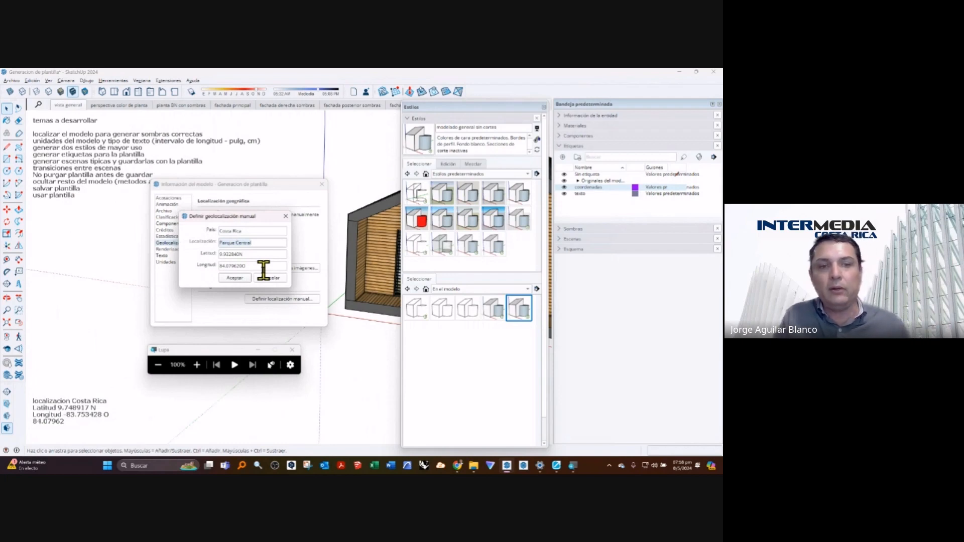
{"action": "left_click", "coordinate": [235, 277]}
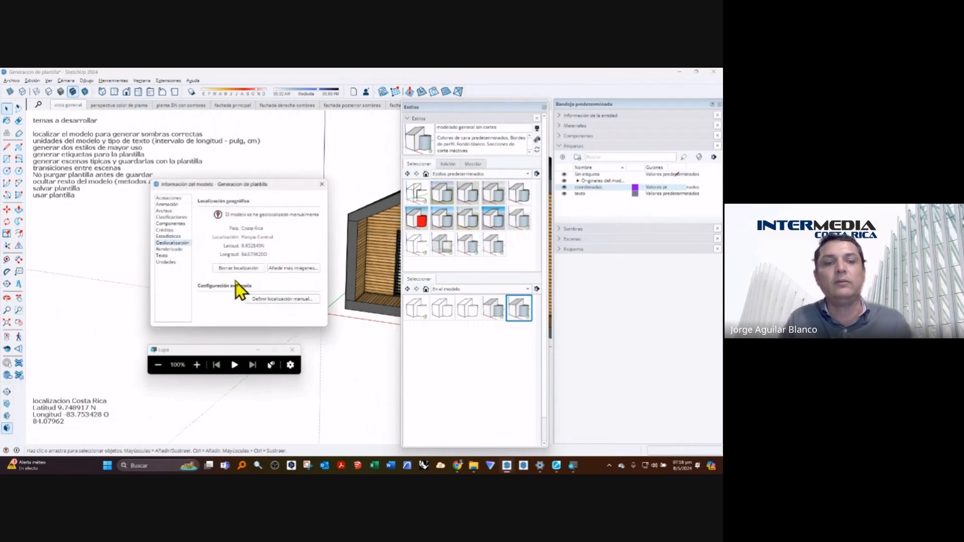
{"action": "left_click_drag", "start_coordinate": [225, 192], "coordinate": [109, 223]}
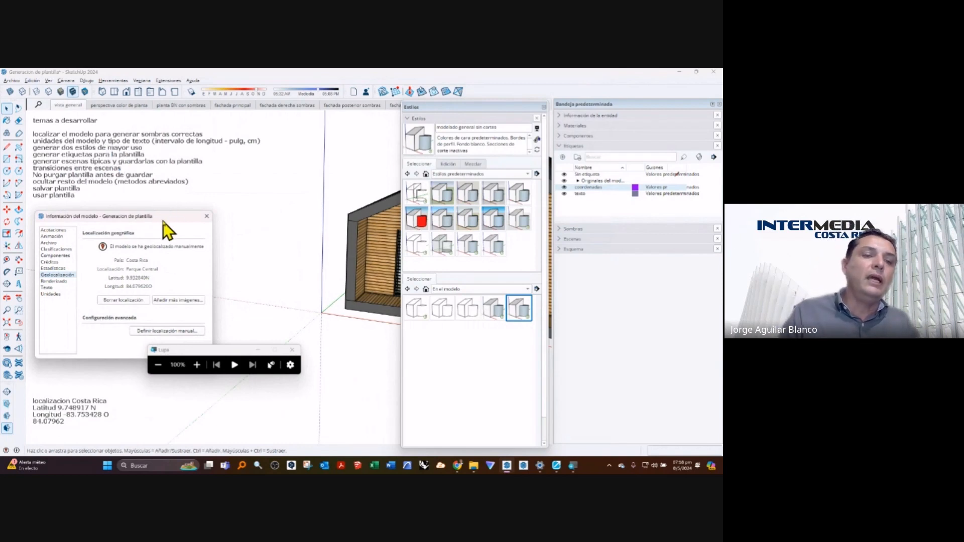
{"action": "left_click_drag", "start_coordinate": [163, 221], "coordinate": [227, 203]}
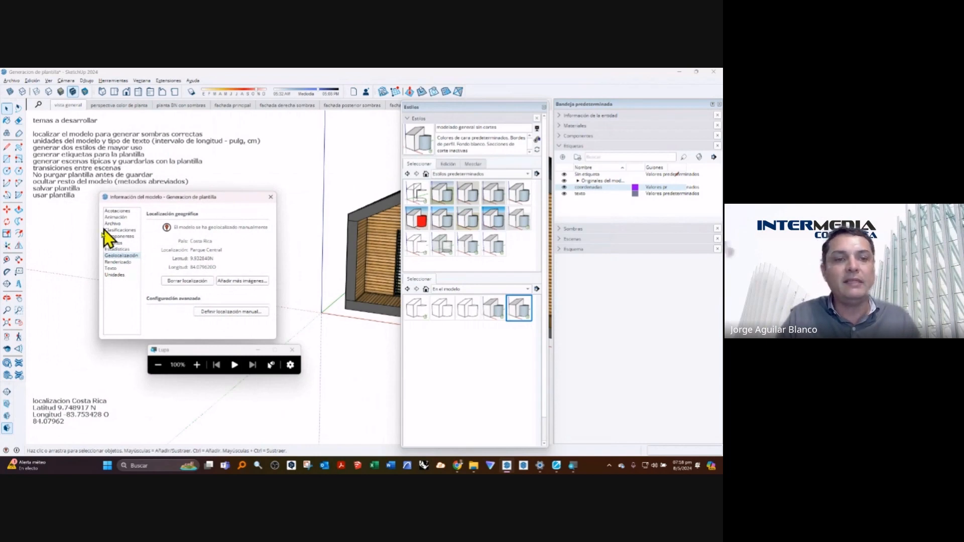
Step: Review the unit settings in the model information, choosing Decimal as the measurement format
{"action": "left_click", "coordinate": [110, 269]}
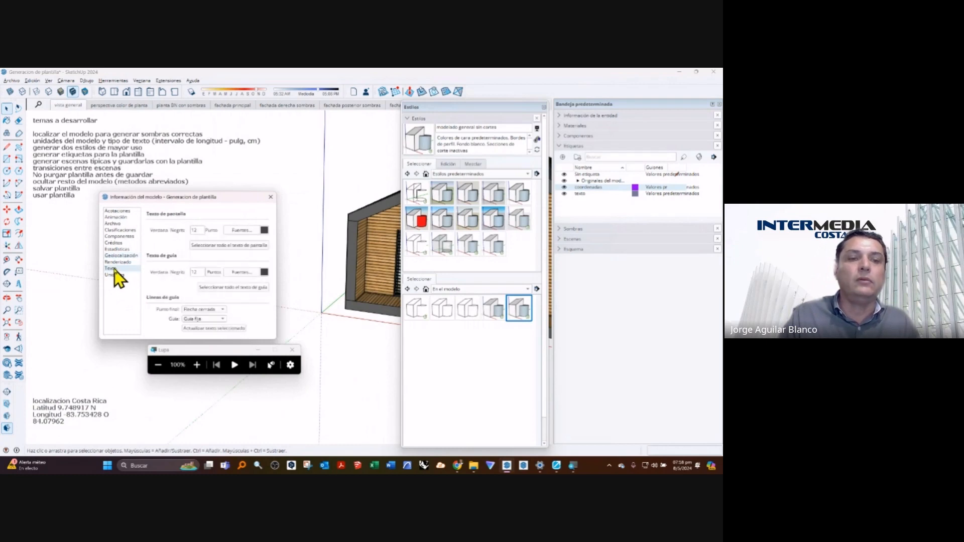
{"action": "left_click", "coordinate": [117, 275]}
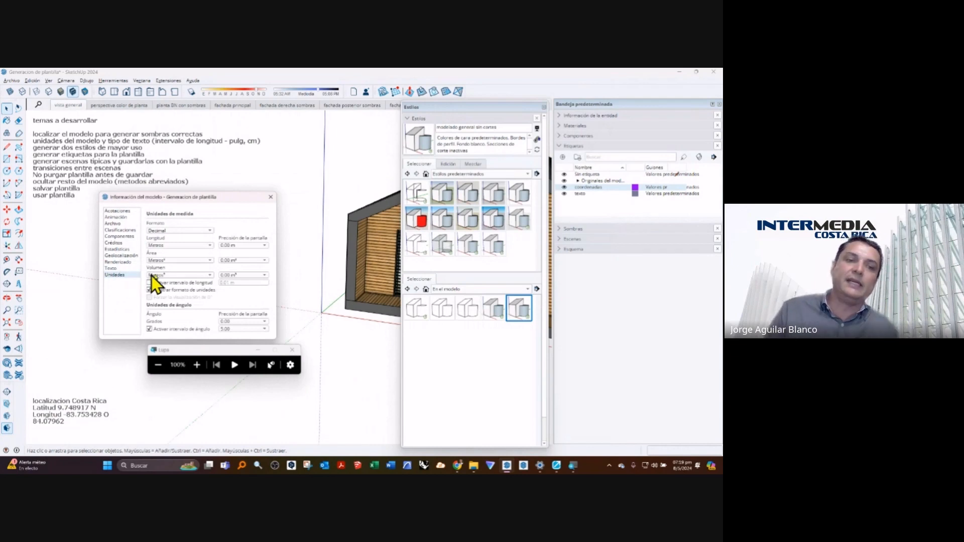
{"action": "left_click", "coordinate": [194, 234]}
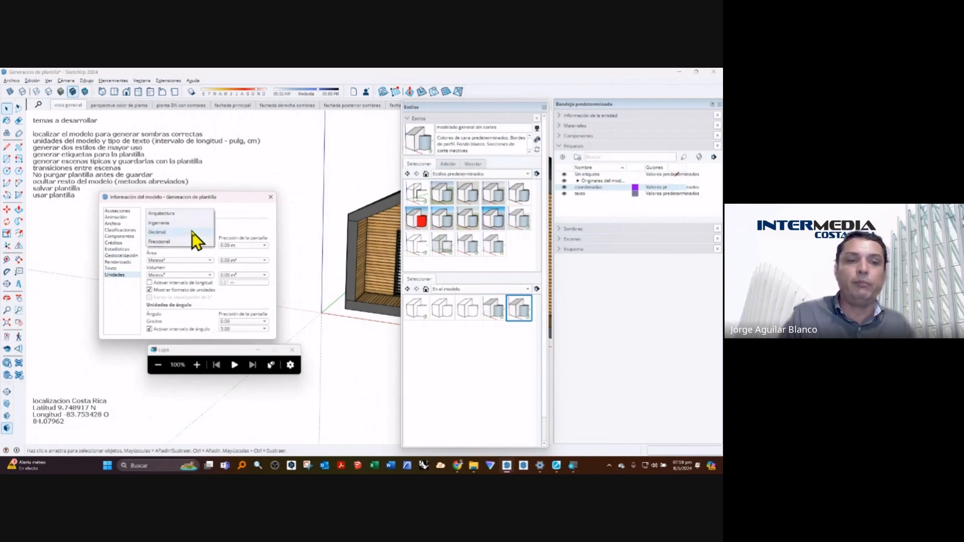
{"action": "left_click", "coordinate": [157, 232]}
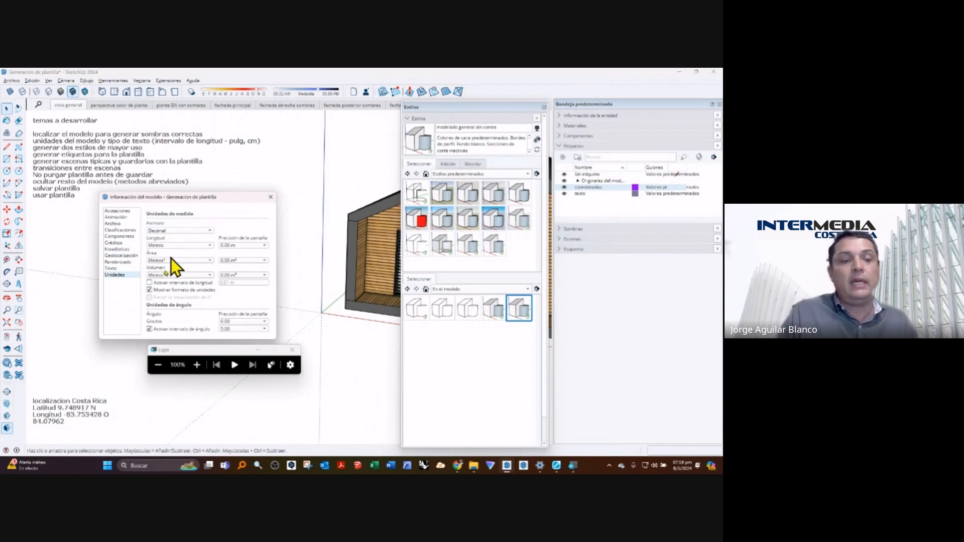
Step: Enable the length snapping interval in the model's units, and switch it off again
{"action": "left_click", "coordinate": [197, 365]}
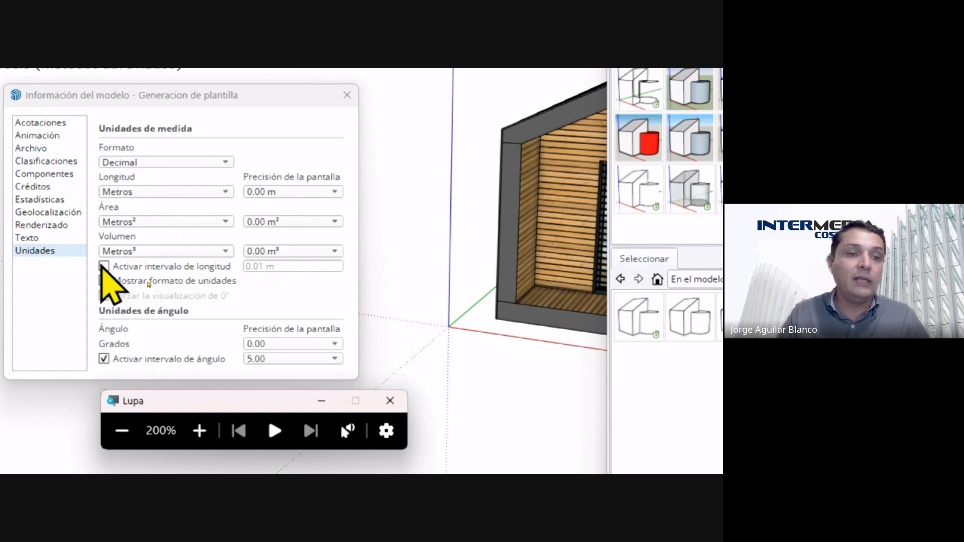
{"action": "left_click", "coordinate": [103, 266]}
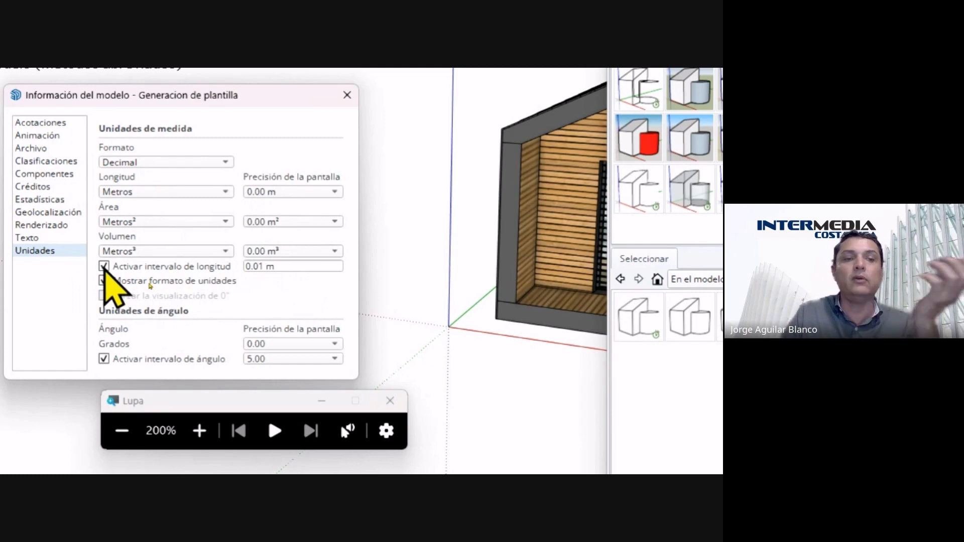
{"action": "left_click", "coordinate": [105, 267]}
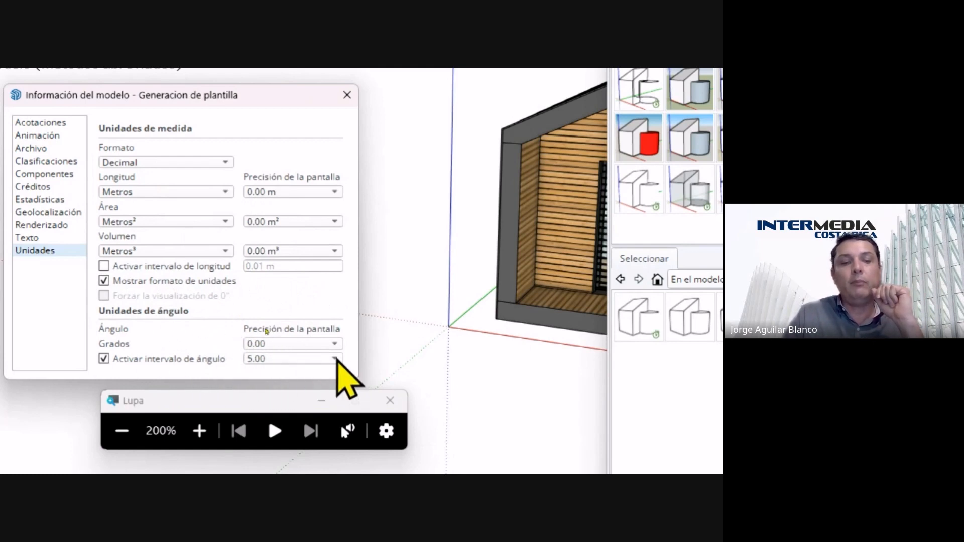
Step: Try a 15.00 angle snapping interval in the model's units, and set it back to 5.00
{"action": "left_click", "coordinate": [335, 358]}
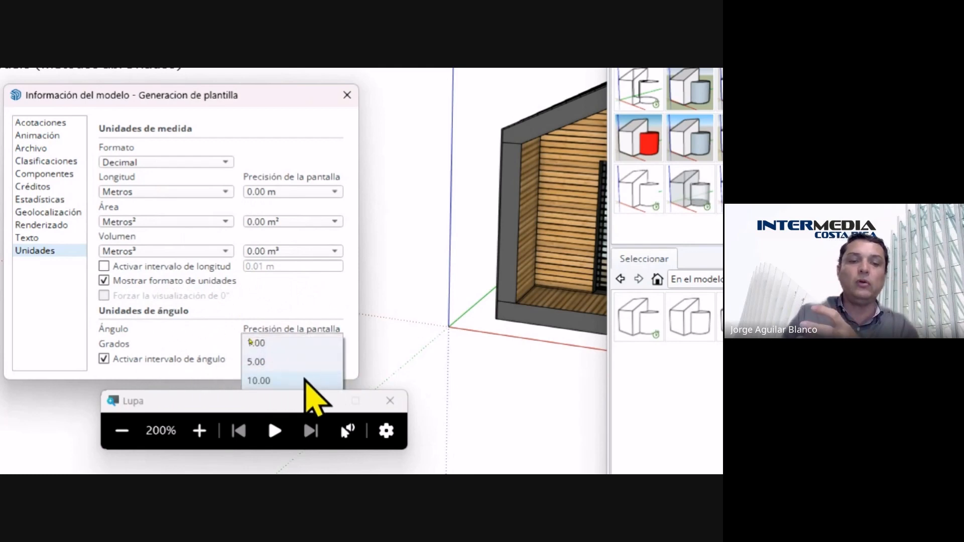
{"action": "left_click", "coordinate": [277, 401]}
{"action": "left_click_drag", "start_coordinate": [277, 400], "coordinate": [270, 439]}
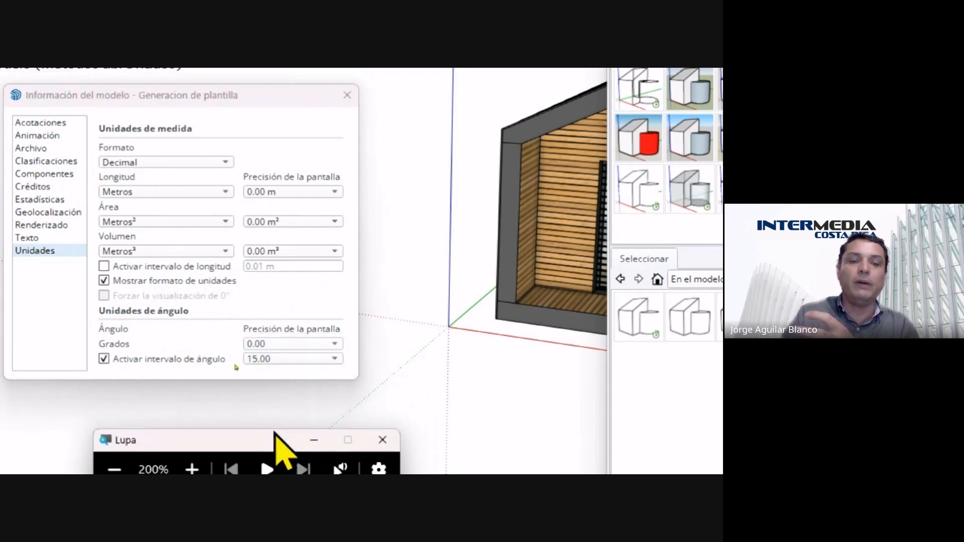
{"action": "left_click", "coordinate": [335, 359]}
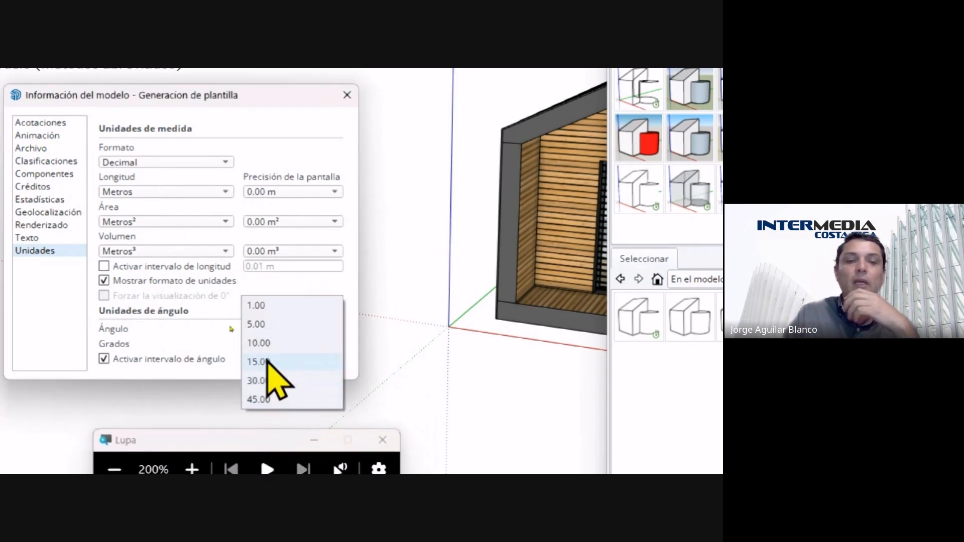
{"action": "left_click", "coordinate": [267, 324]}
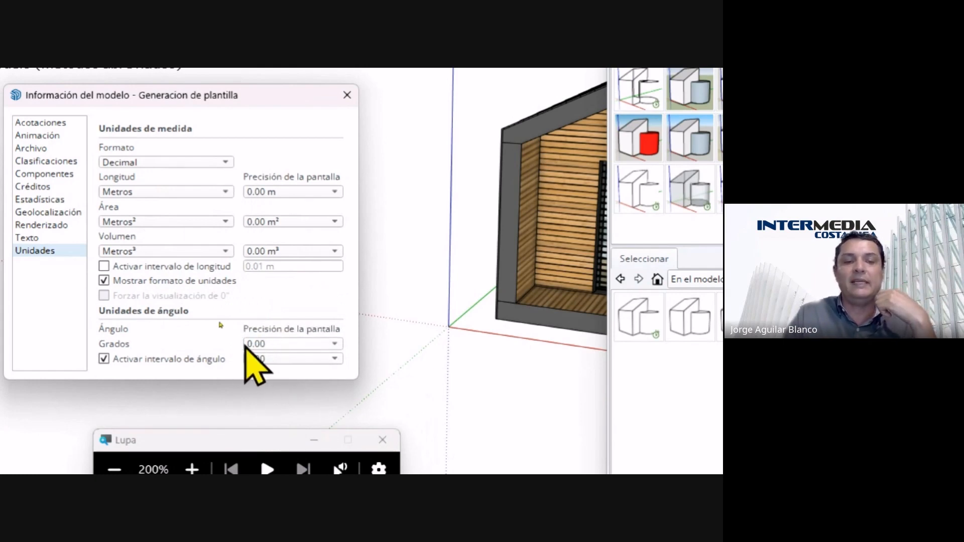
{"action": "left_click_drag", "start_coordinate": [222, 434], "coordinate": [216, 392]}
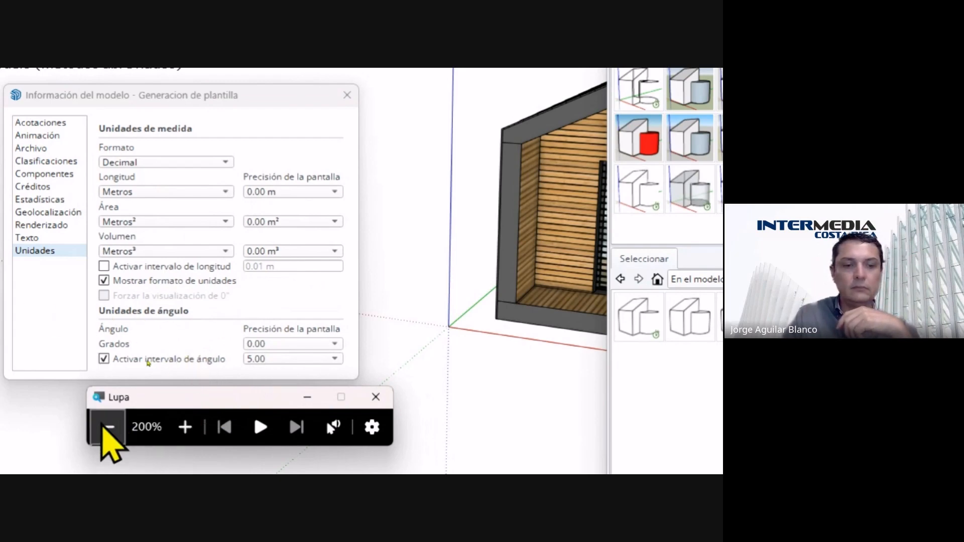
{"action": "left_click", "coordinate": [108, 427]}
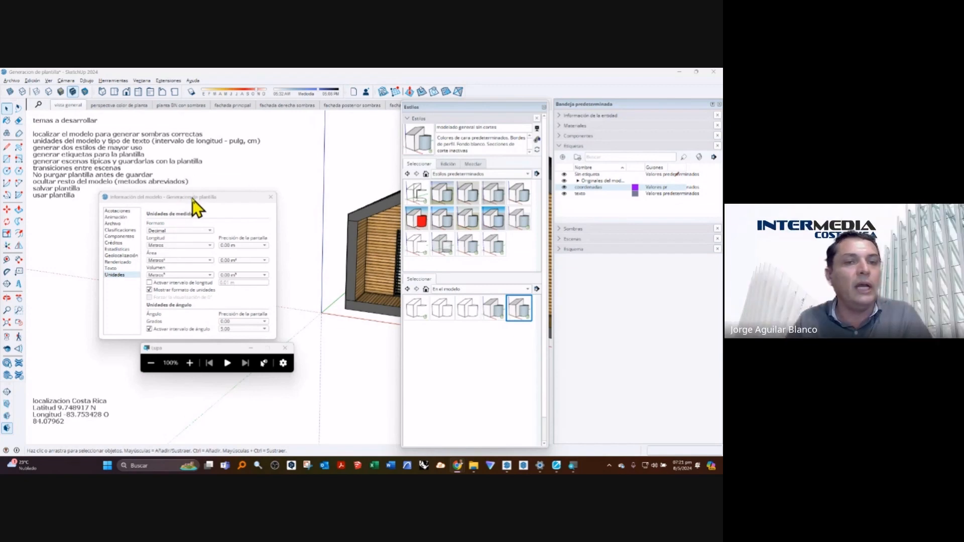
Step: Move the model information aside and check the geolocation details in the status display
{"action": "left_click_drag", "start_coordinate": [190, 199], "coordinate": [166, 211]}
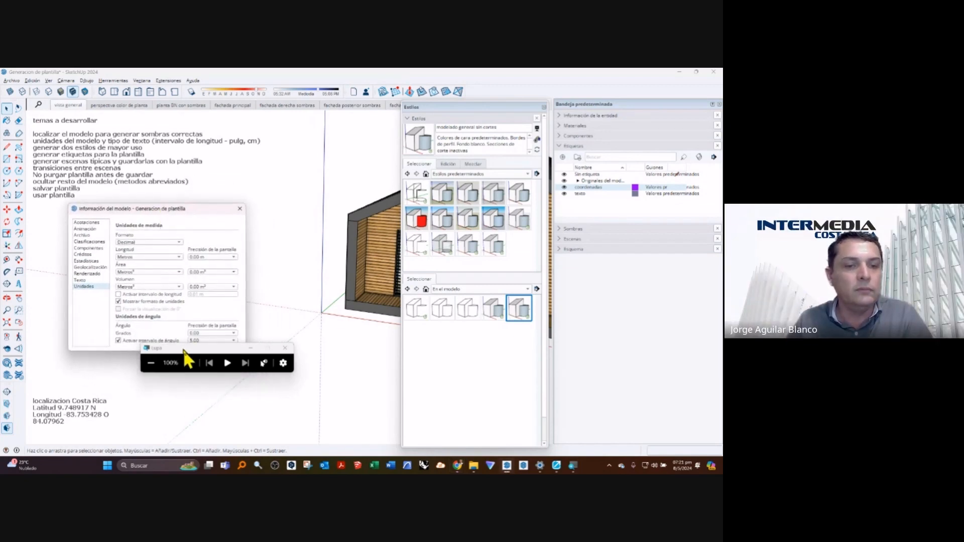
{"action": "left_click_drag", "start_coordinate": [189, 351], "coordinate": [184, 374]}
{"action": "left_click_drag", "start_coordinate": [178, 216], "coordinate": [245, 223]}
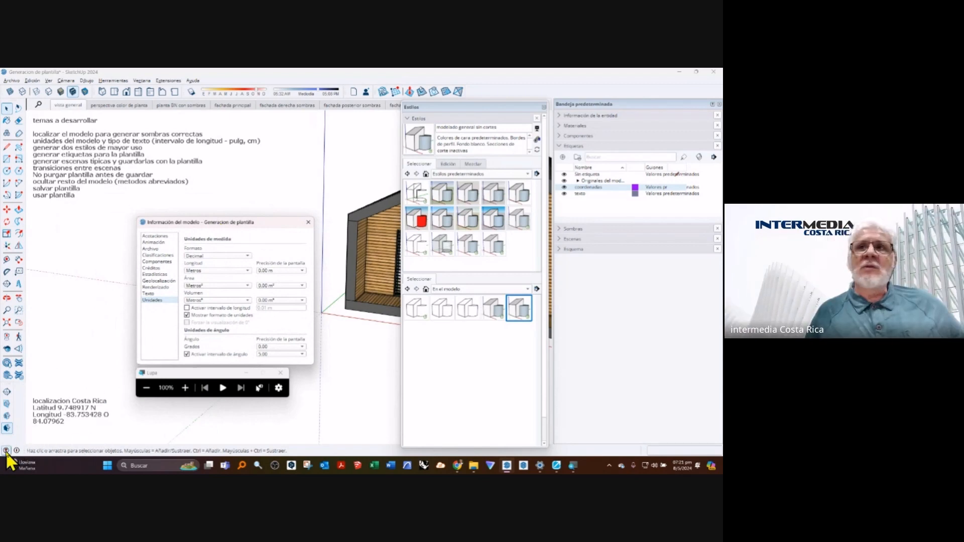
{"action": "mouse_move", "coordinate": [7, 452]}
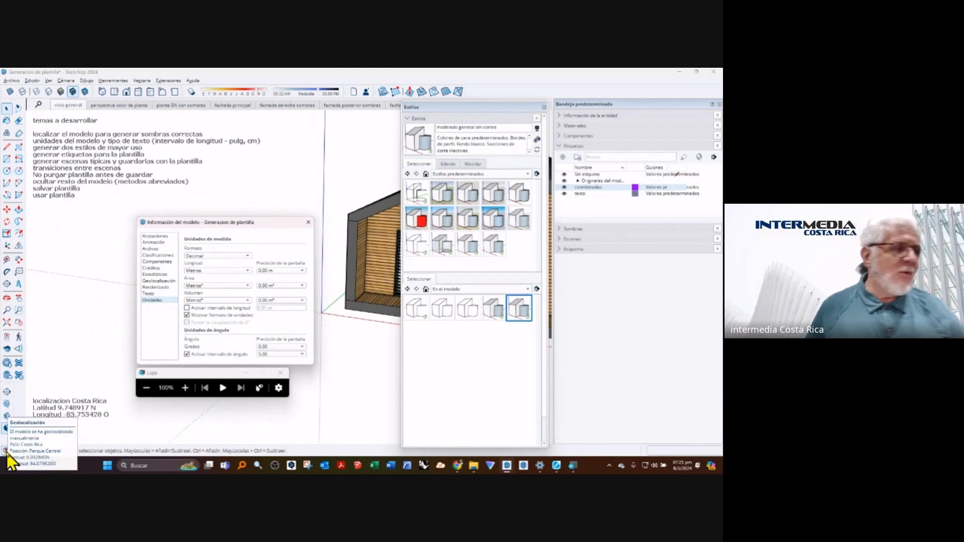
Step: Open the model's location map and delete its geolocation, resetting the north offset and clearing the imported context
{"action": "left_click", "coordinate": [16, 82]}
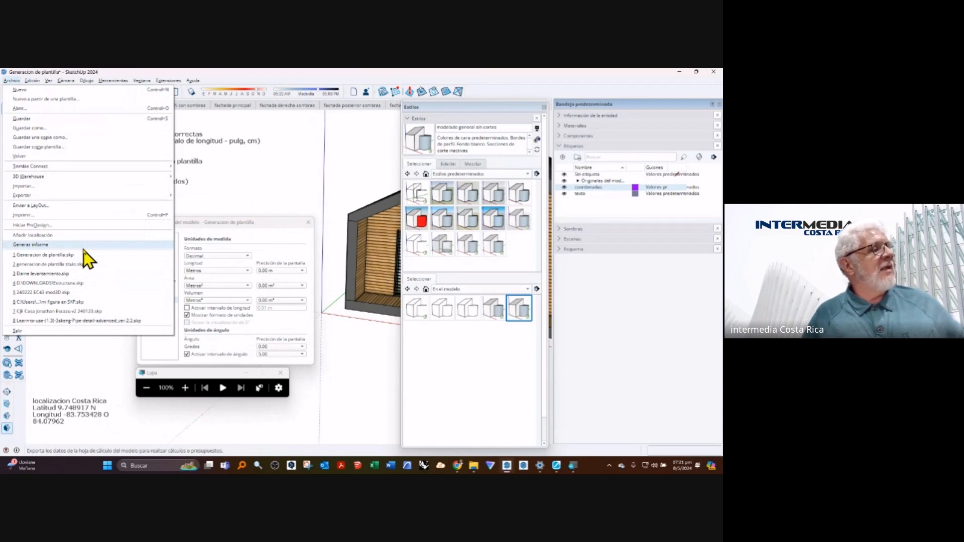
{"action": "left_click", "coordinate": [85, 236]}
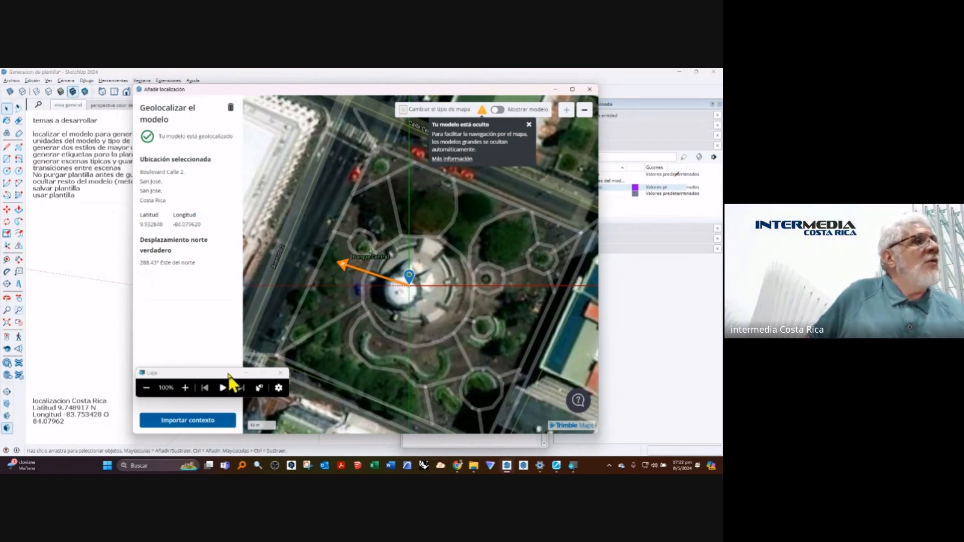
{"action": "left_click_drag", "start_coordinate": [226, 376], "coordinate": [67, 325]}
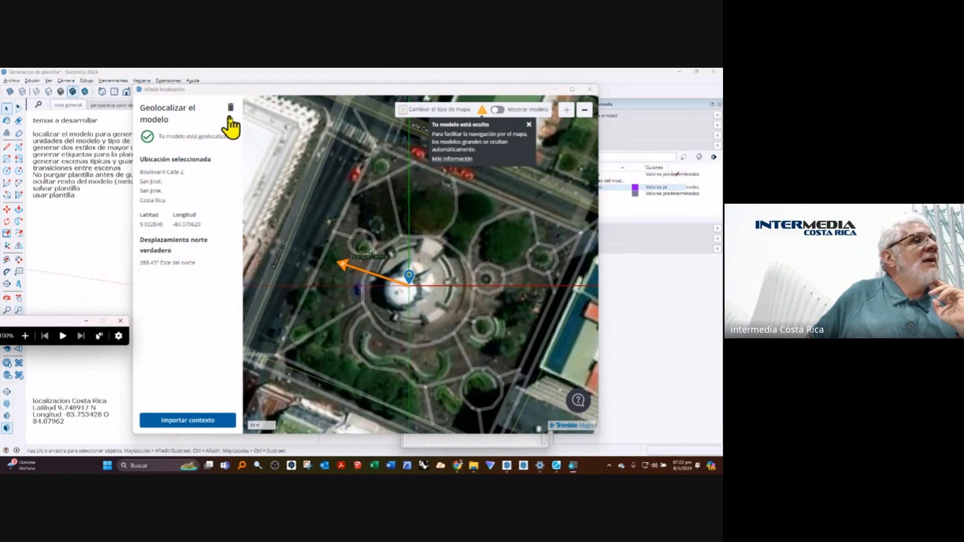
{"action": "left_click", "coordinate": [230, 111]}
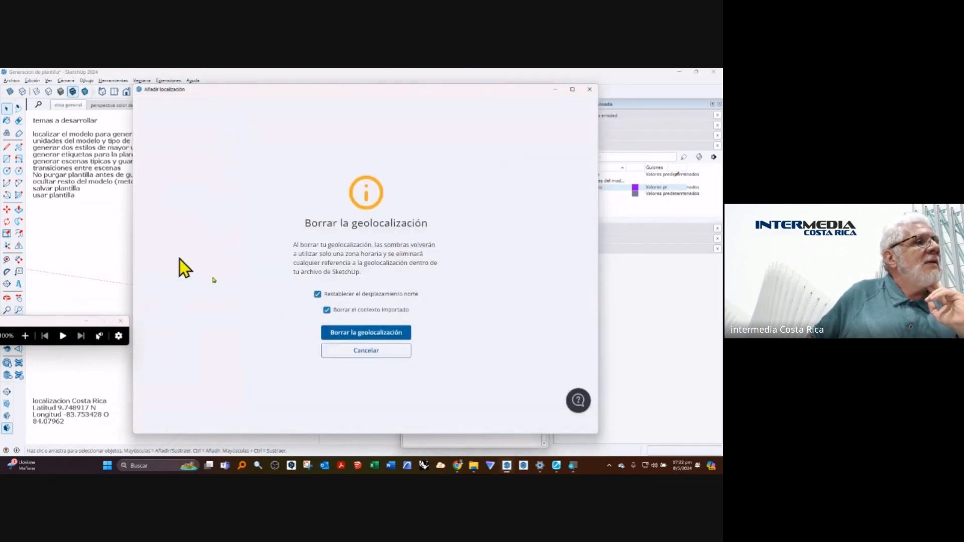
{"action": "left_click", "coordinate": [381, 354]}
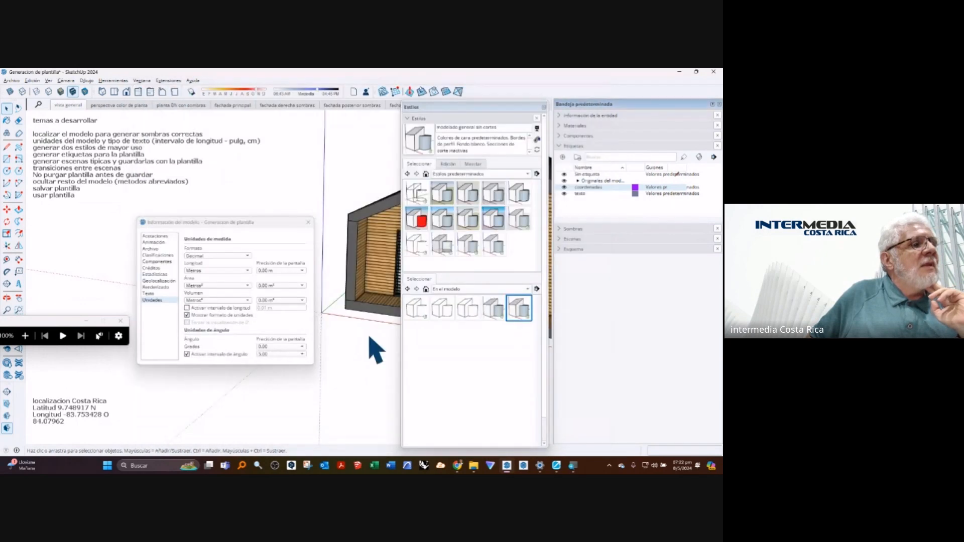
Step: Open the add-location map, search for "catedral" and choose the Catedral result in San José, Costa Rica
{"action": "left_click", "coordinate": [14, 81]}
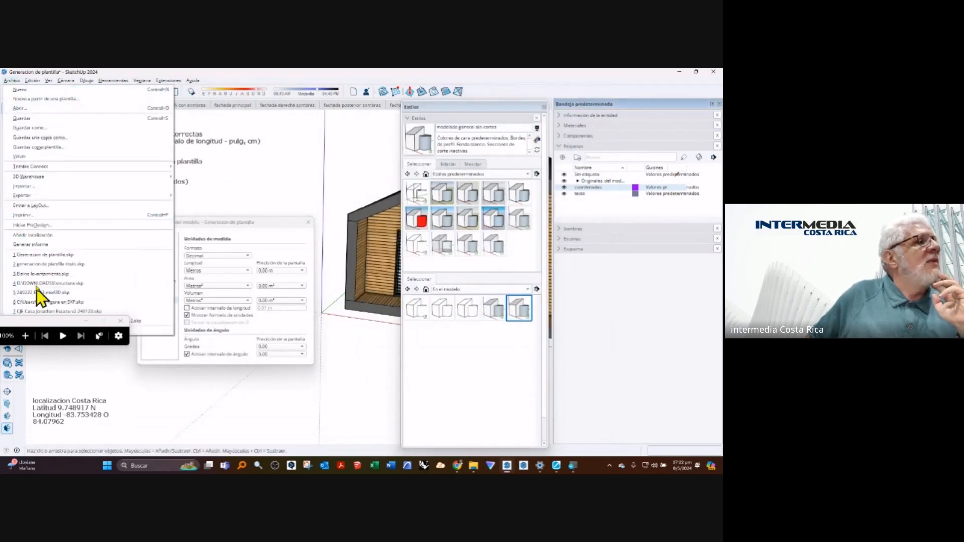
{"action": "left_click", "coordinate": [45, 235]}
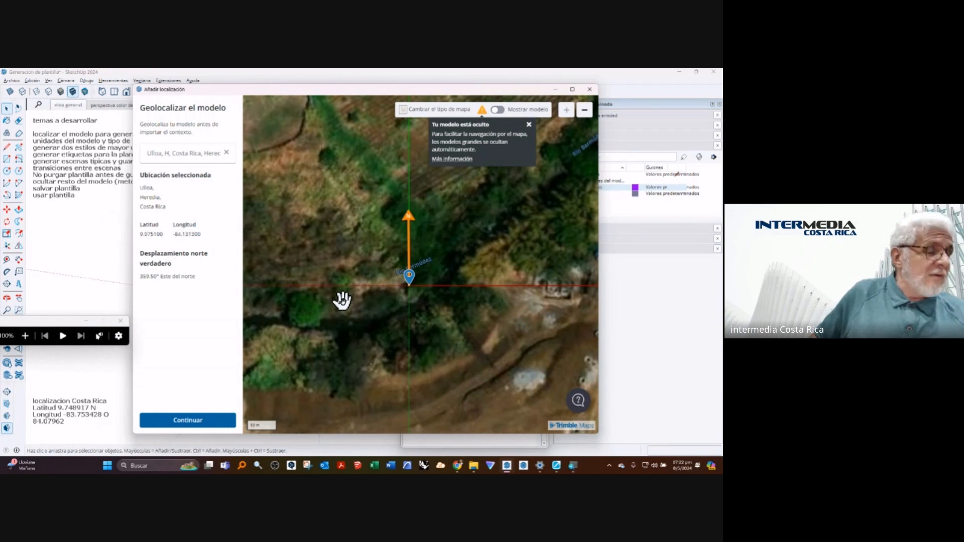
{"action": "left_click", "coordinate": [193, 154]}
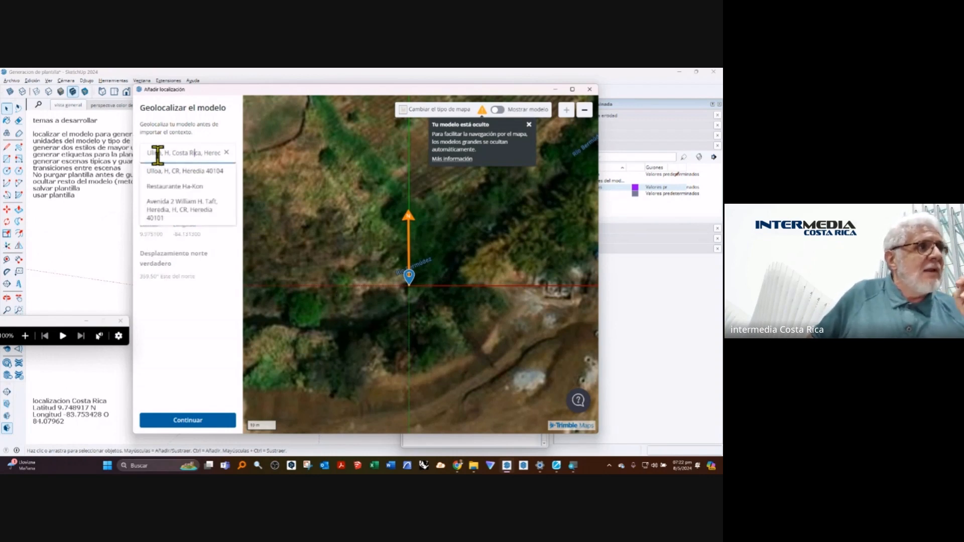
{"action": "left_click_drag", "start_coordinate": [147, 155], "coordinate": [231, 182]}
{"action": "type", "text": "cat"}
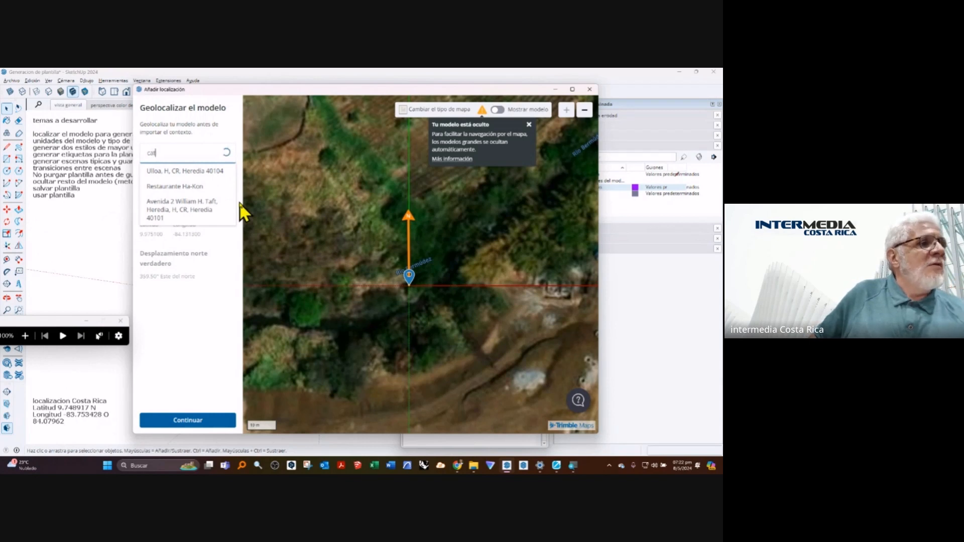
{"action": "type", "text": "edral"}
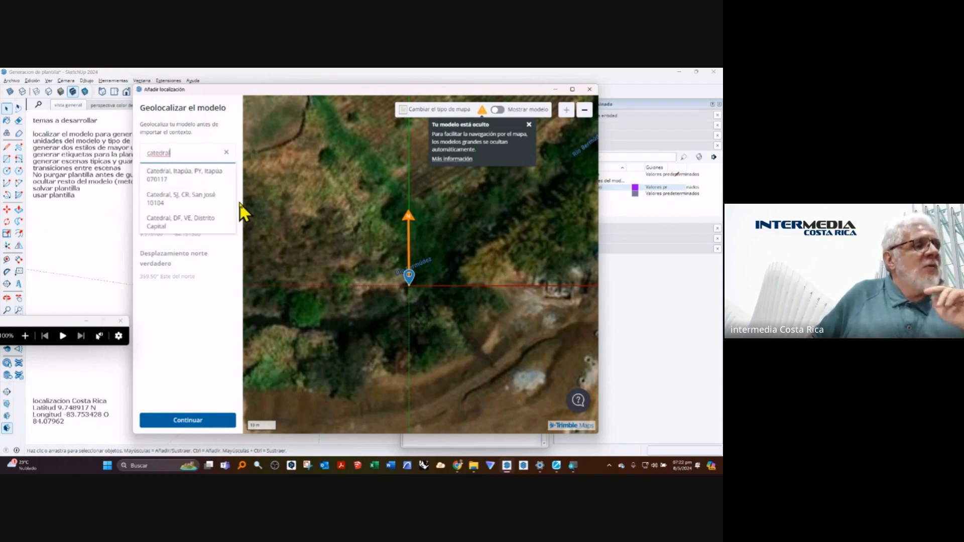
{"action": "left_click", "coordinate": [191, 198]}
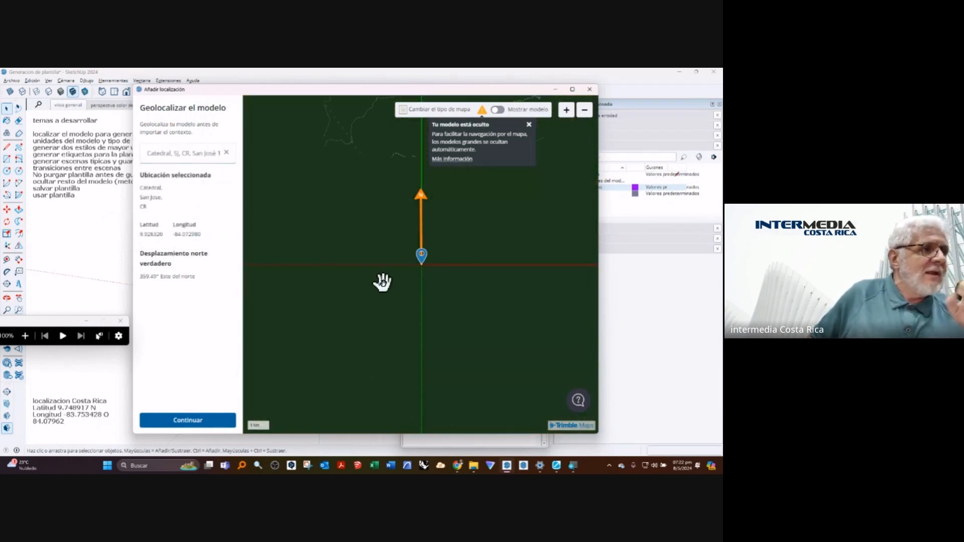
Step: Move the location pin from the search result to the San José city blocks farther northwest
{"action": "scroll", "coordinate": [420, 266], "scroll_direction": "up", "scroll_amount": 5}
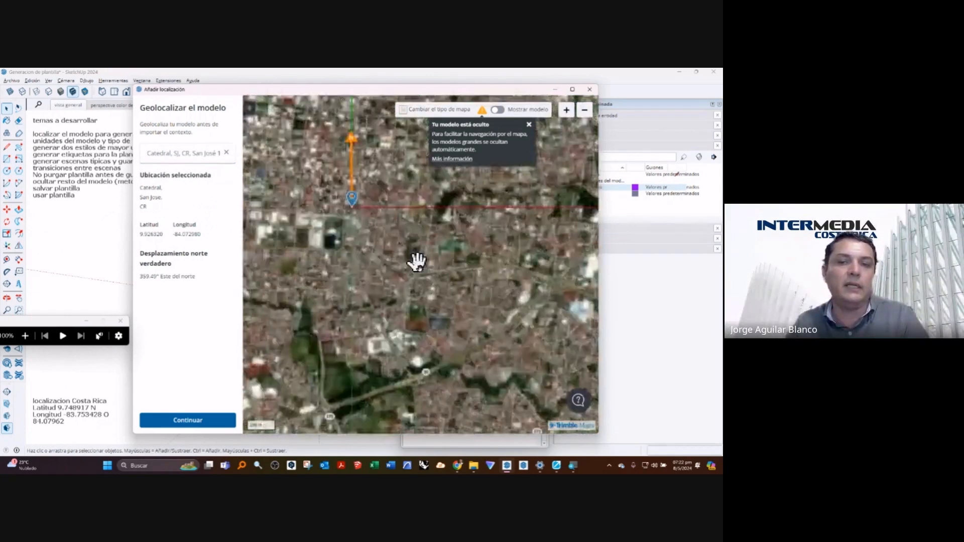
{"action": "left_click_drag", "start_coordinate": [417, 260], "coordinate": [547, 346]}
{"action": "scroll", "coordinate": [431, 260], "scroll_direction": "up", "scroll_amount": 6}
{"action": "scroll", "coordinate": [478, 286], "scroll_direction": "down", "scroll_amount": 2}
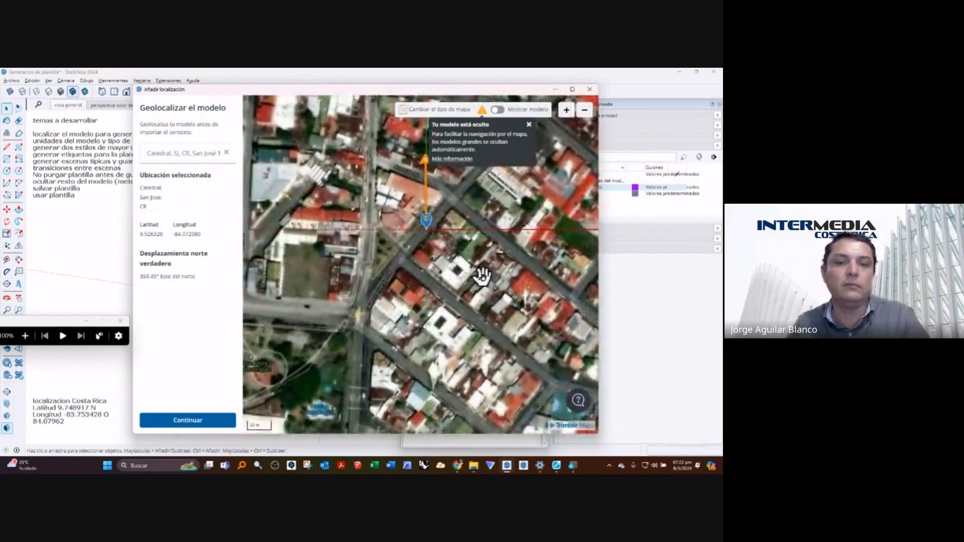
{"action": "left_click_drag", "start_coordinate": [381, 291], "coordinate": [393, 329]}
{"action": "left_click_drag", "start_coordinate": [385, 243], "coordinate": [414, 324]}
{"action": "scroll", "coordinate": [395, 277], "scroll_direction": "down", "scroll_amount": 2}
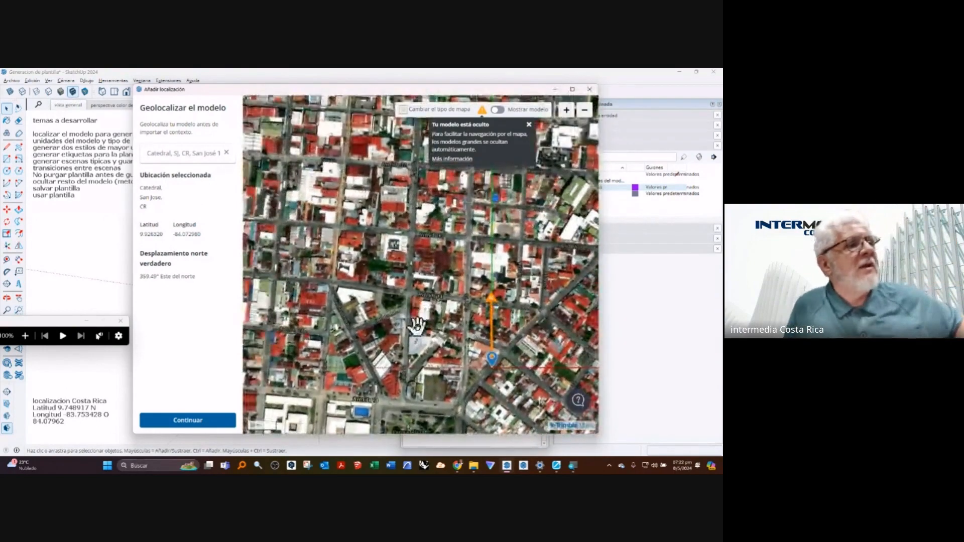
{"action": "left_click_drag", "start_coordinate": [346, 258], "coordinate": [393, 280]}
{"action": "left_click_drag", "start_coordinate": [302, 244], "coordinate": [378, 336]}
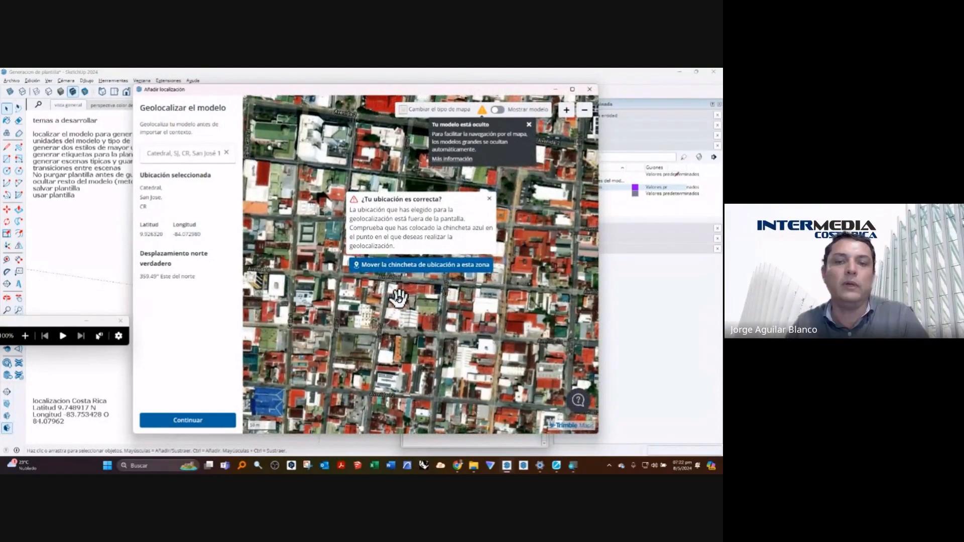
{"action": "left_click", "coordinate": [414, 274]}
Step: Place the location pin on the park's round kiosk beside Calle Central and finish geolocating without importing site context
{"action": "left_click_drag", "start_coordinate": [334, 236], "coordinate": [390, 318]}
{"action": "scroll", "coordinate": [382, 297], "scroll_direction": "up", "scroll_amount": 5}
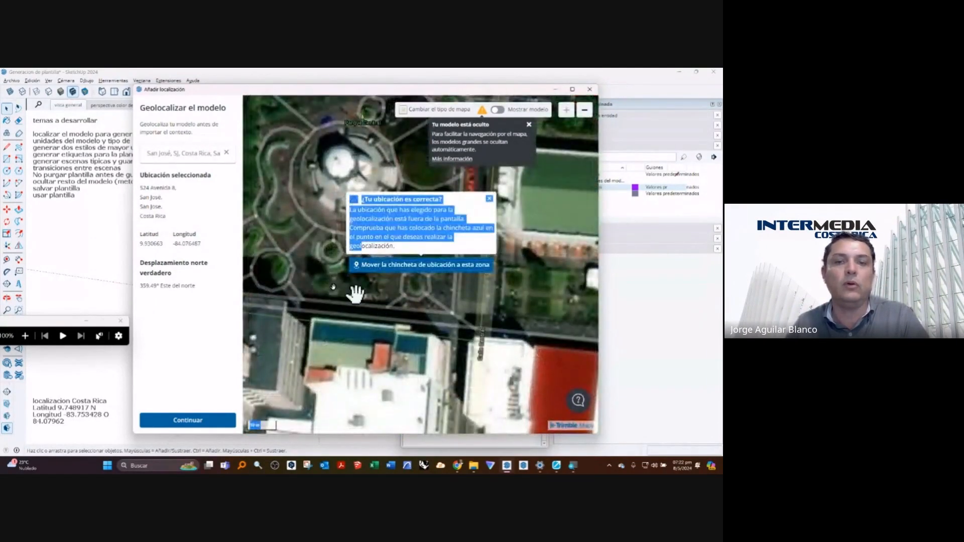
{"action": "left_click", "coordinate": [389, 266]}
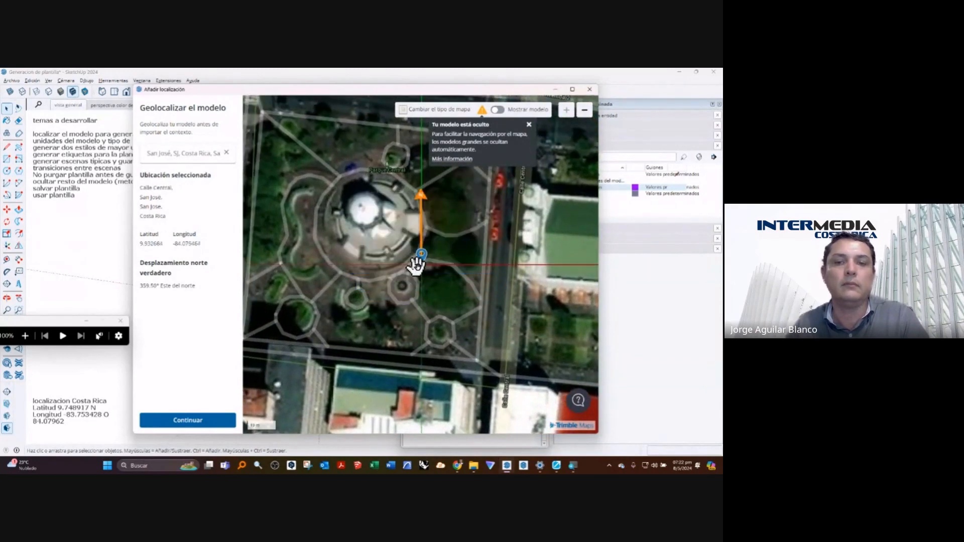
{"action": "left_click_drag", "start_coordinate": [417, 264], "coordinate": [360, 203]}
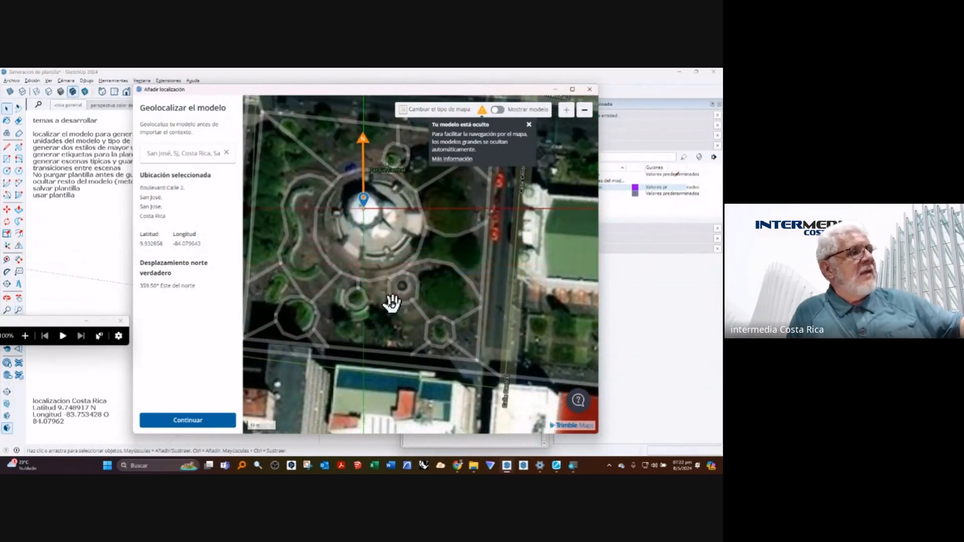
{"action": "left_click", "coordinate": [199, 422]}
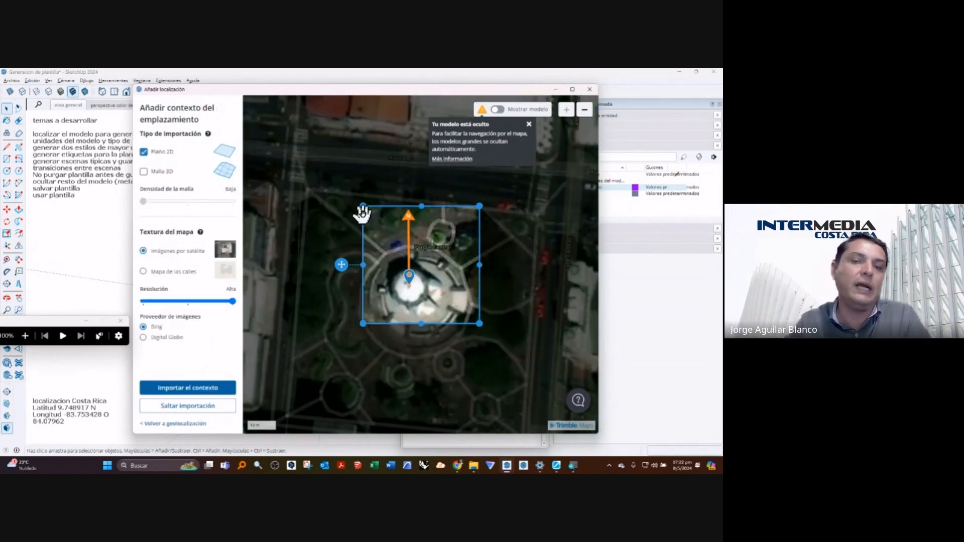
{"action": "left_click", "coordinate": [189, 408]}
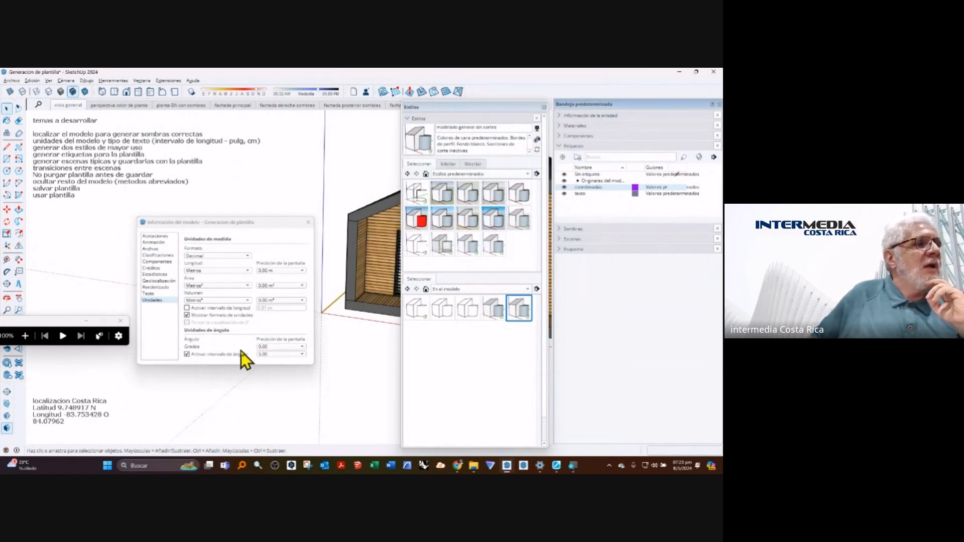
Step: Check the geolocation details in the model information and show the model on the location map, closing the map when done
{"action": "left_click_drag", "start_coordinate": [70, 322], "coordinate": [231, 375]}
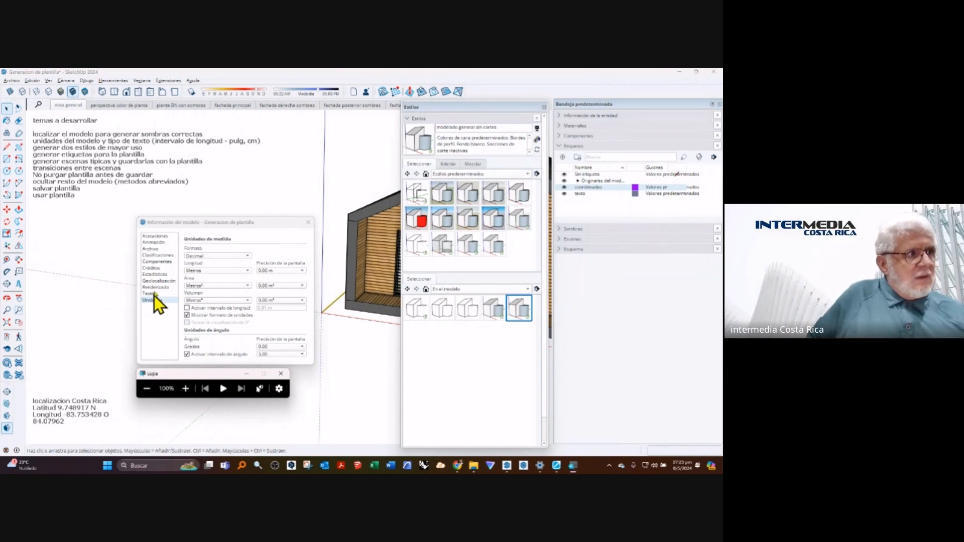
{"action": "left_click", "coordinate": [161, 282]}
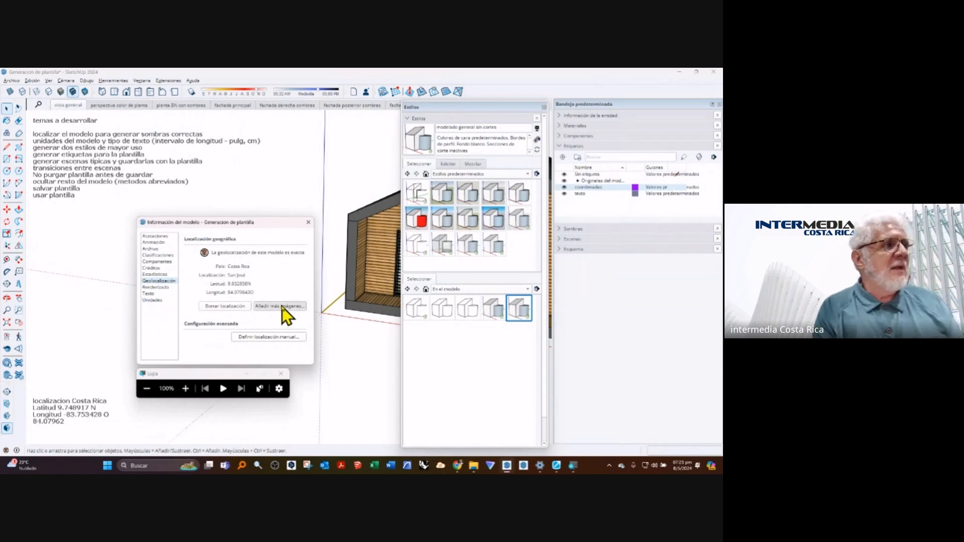
{"action": "left_click", "coordinate": [274, 337]}
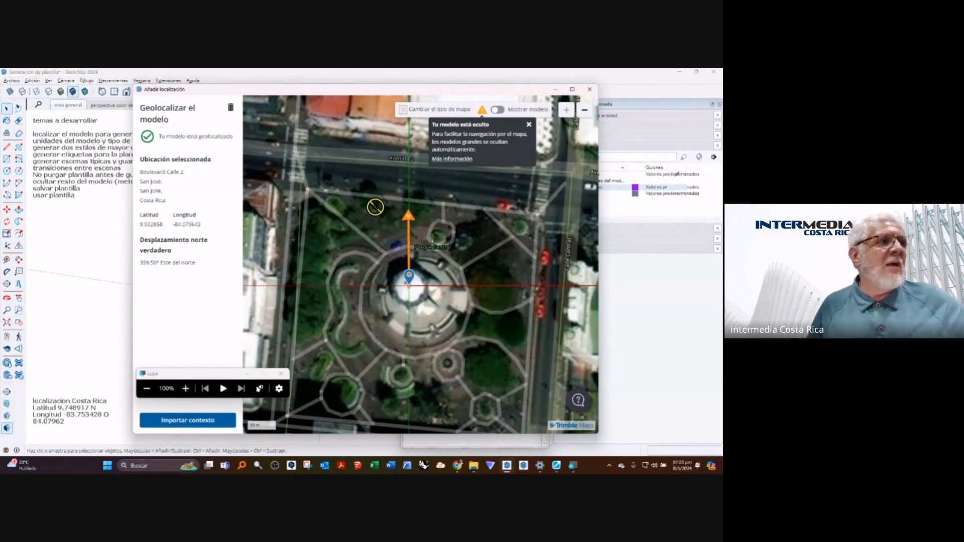
{"action": "scroll", "coordinate": [376, 208], "scroll_direction": "down", "scroll_amount": 3}
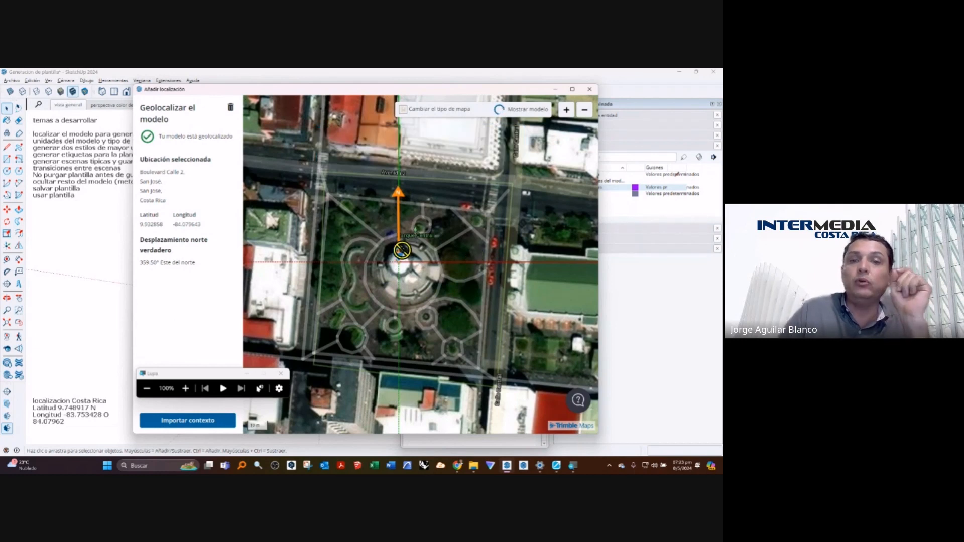
{"action": "scroll", "coordinate": [426, 240], "scroll_direction": "up", "scroll_amount": 2}
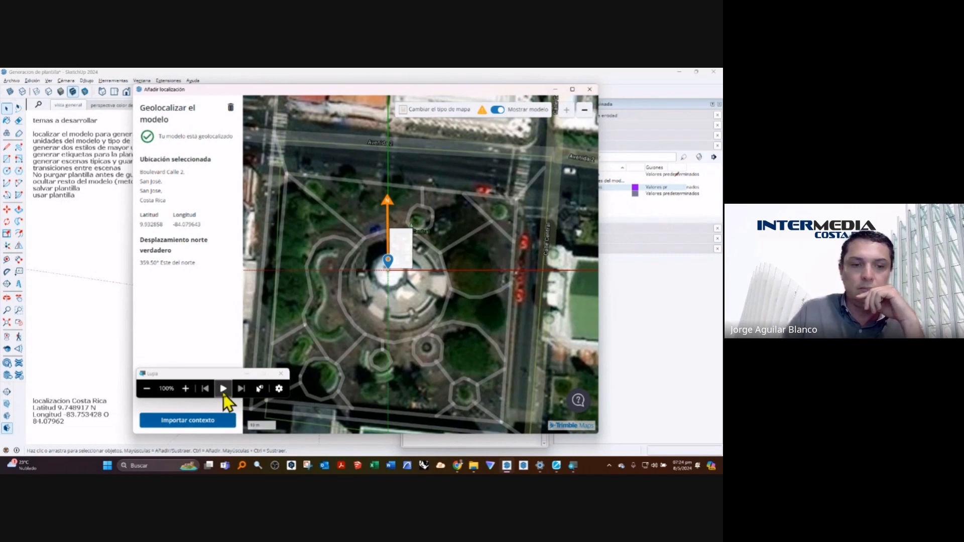
{"action": "left_click", "coordinate": [590, 90]}
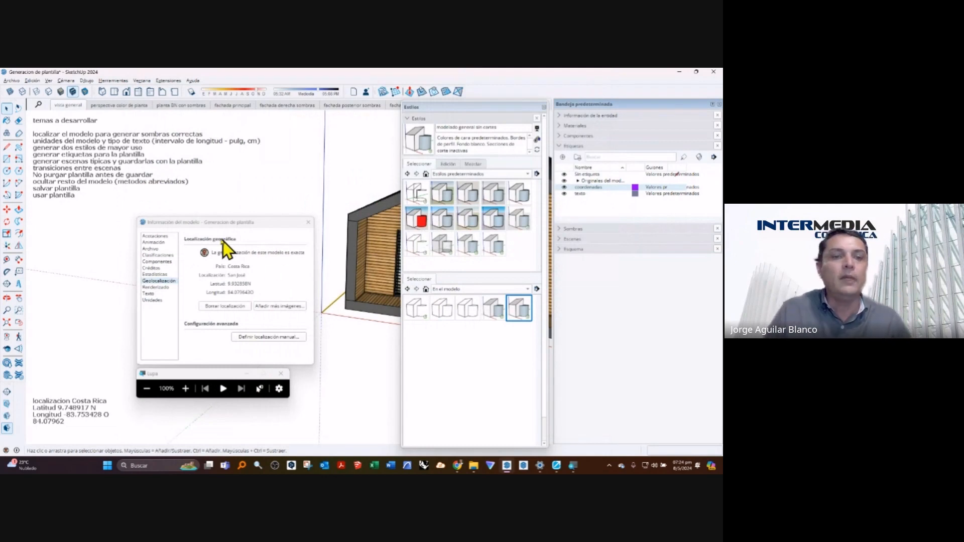
Step: Review the model's units and text settings at 200% magnification, and return to 100%
{"action": "left_click_drag", "start_coordinate": [224, 223], "coordinate": [225, 214]}
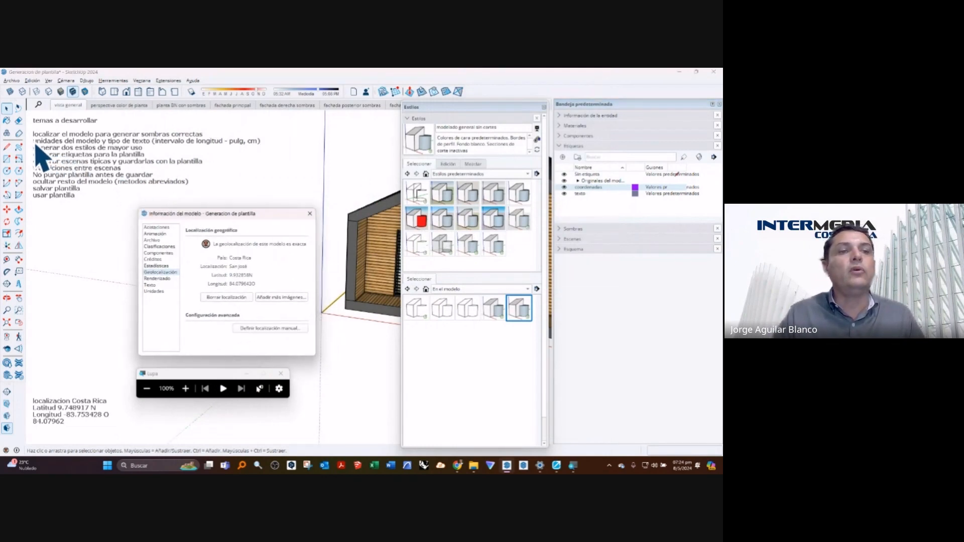
{"action": "left_click", "coordinate": [154, 292]}
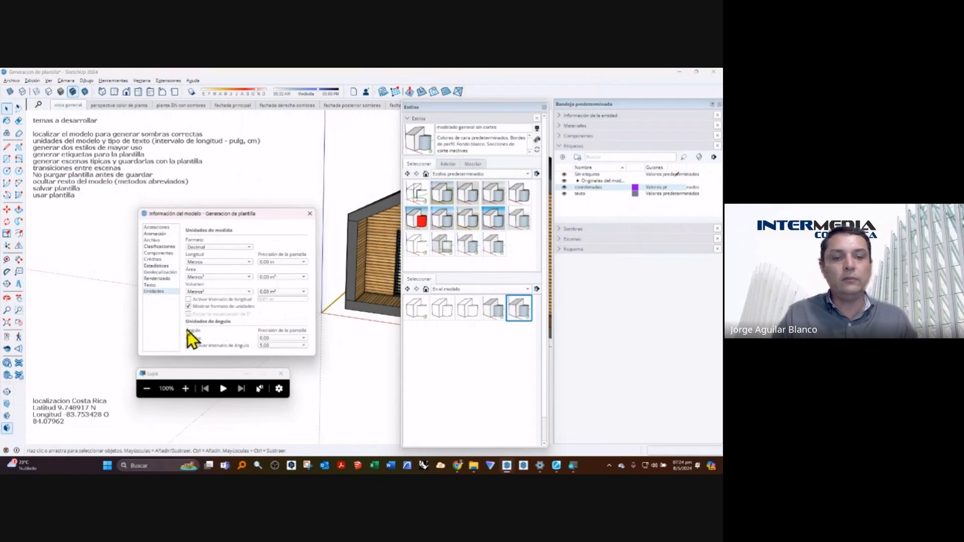
{"action": "left_click", "coordinate": [186, 389]}
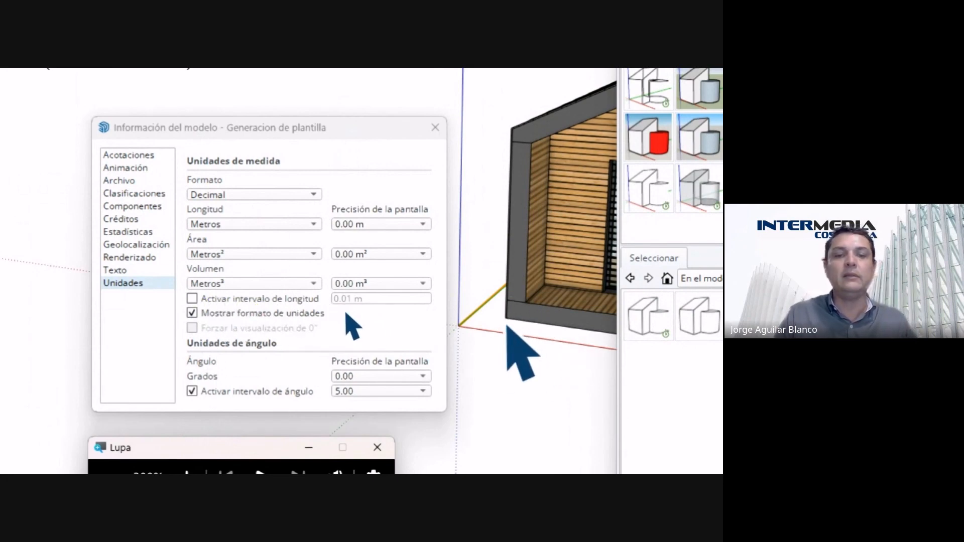
{"action": "left_click", "coordinate": [119, 269]}
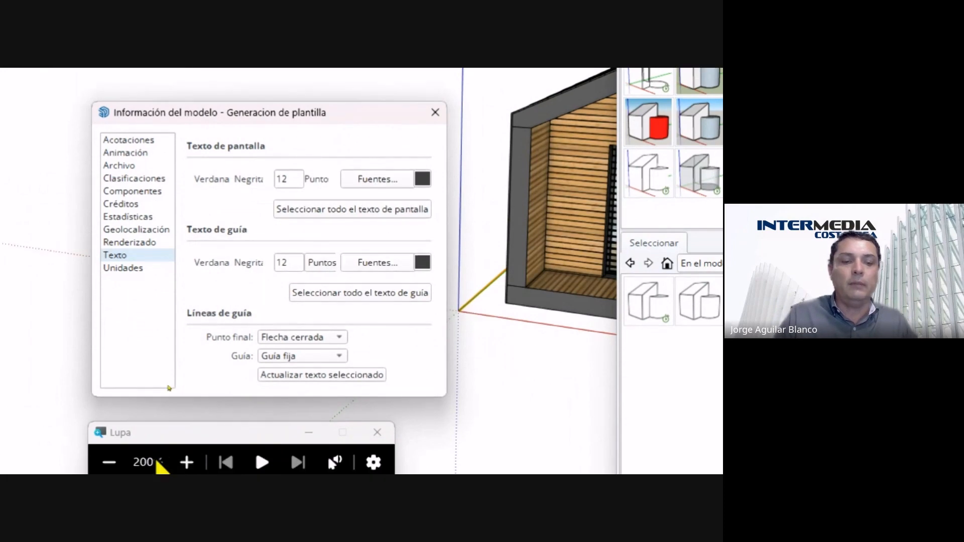
{"action": "left_click", "coordinate": [108, 472]}
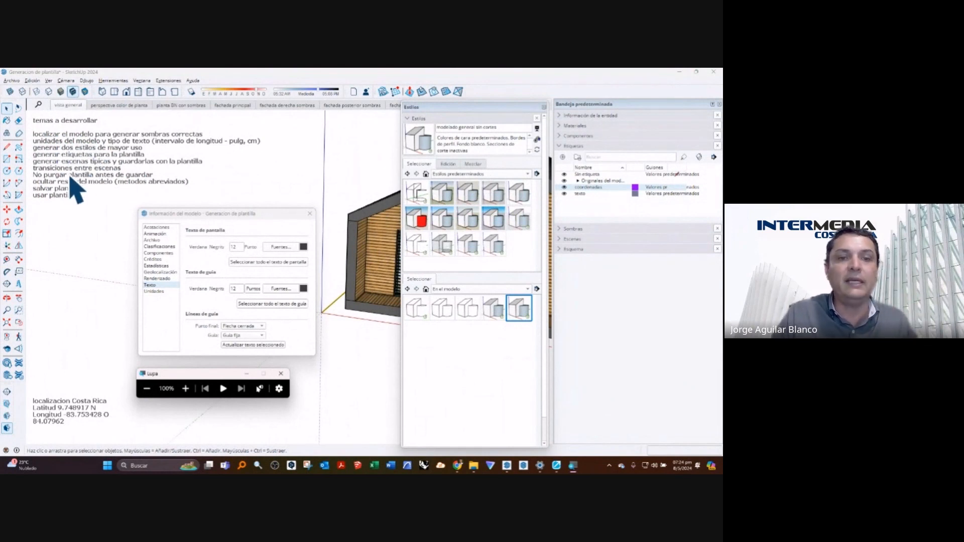
Step: Set the screen text and leader text fonts to Ubuntu Mono and update the selected topics list with them
{"action": "left_click", "coordinate": [93, 173]}
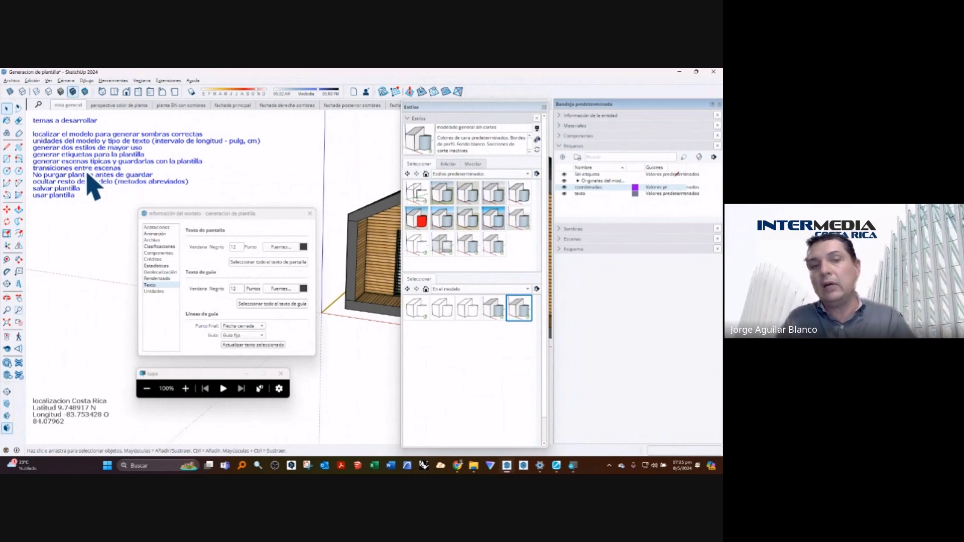
{"action": "left_click", "coordinate": [282, 247]}
{"action": "left_click", "coordinate": [284, 234]}
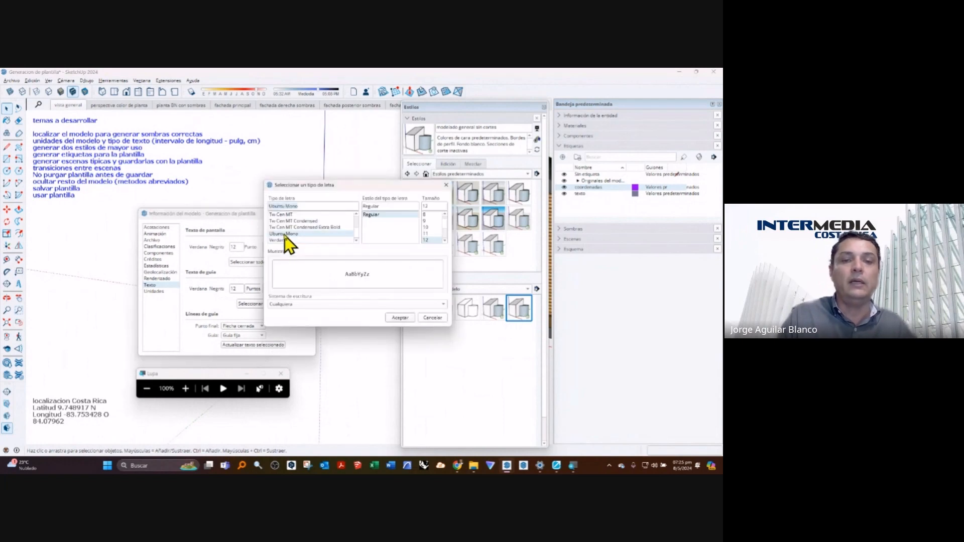
{"action": "left_click", "coordinate": [400, 318]}
{"action": "left_click", "coordinate": [280, 290]}
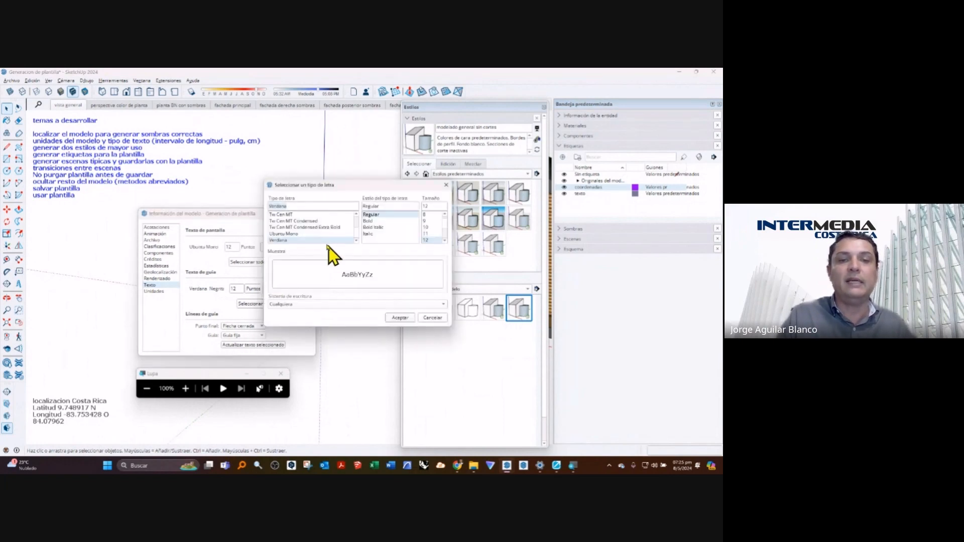
{"action": "left_click", "coordinate": [285, 234]}
{"action": "left_click", "coordinate": [399, 318]}
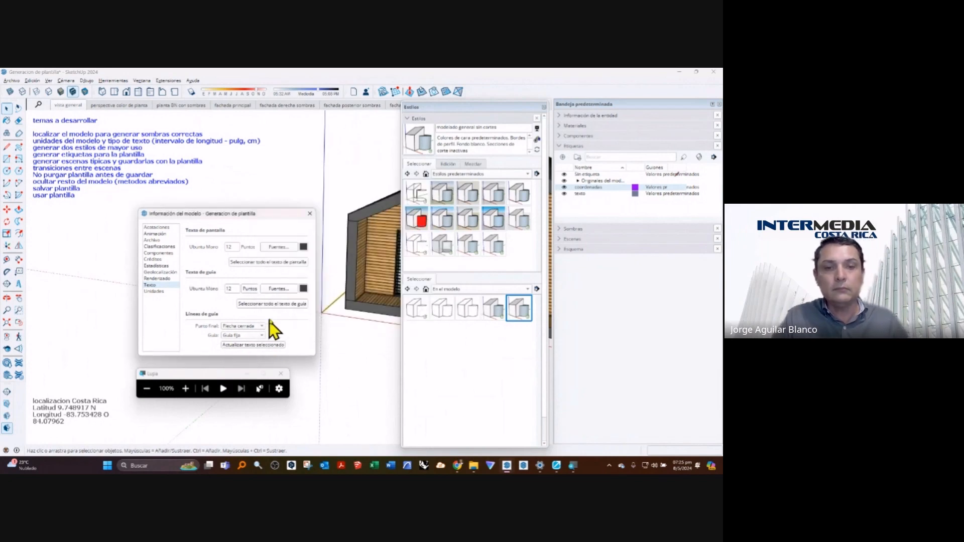
{"action": "left_click", "coordinate": [126, 177]}
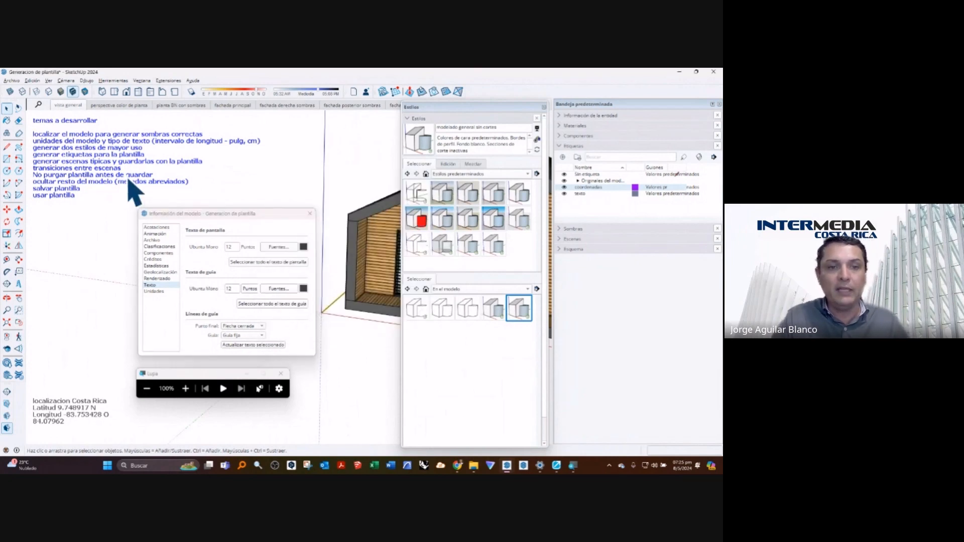
{"action": "left_click", "coordinate": [249, 345]}
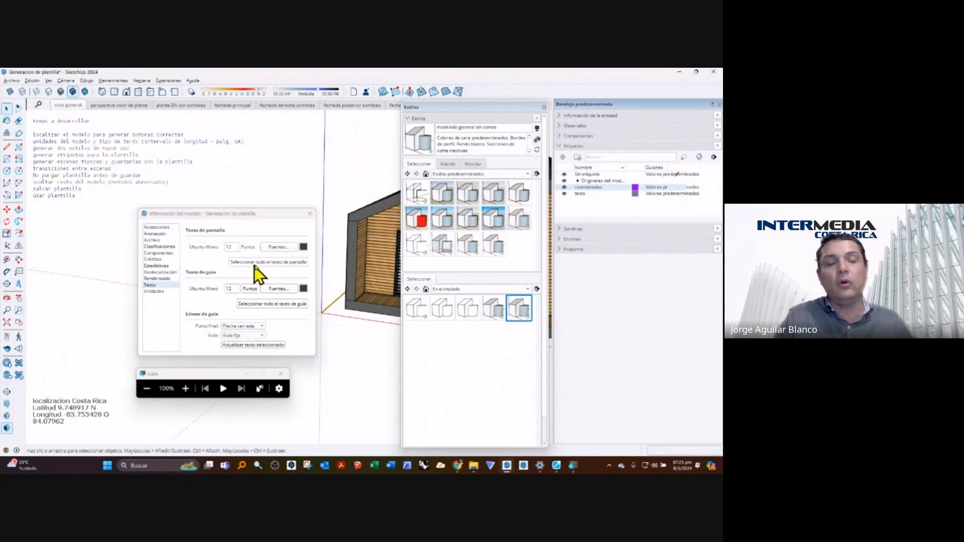
Step: Set the screen text font to Verdana in the model's text settings
{"action": "left_click", "coordinate": [278, 247]}
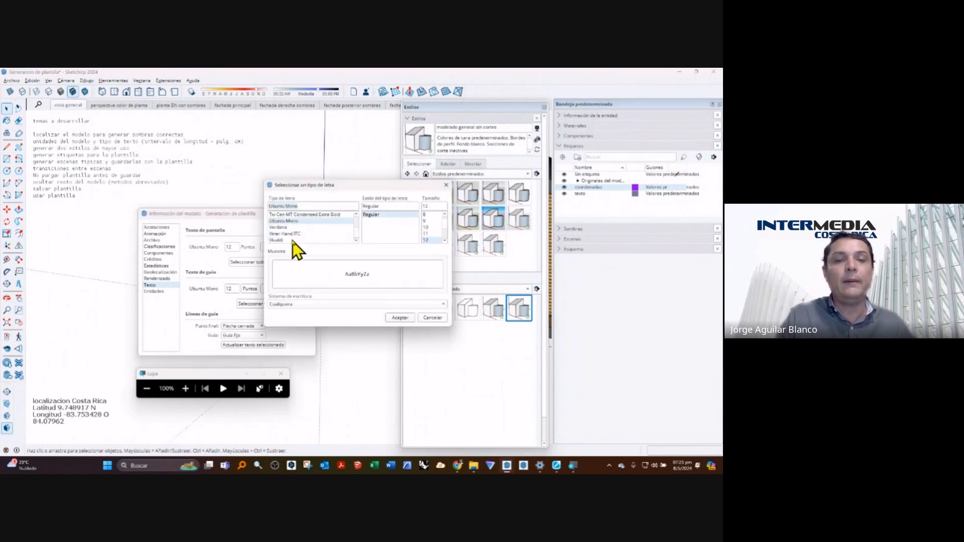
{"action": "left_click", "coordinate": [278, 227]}
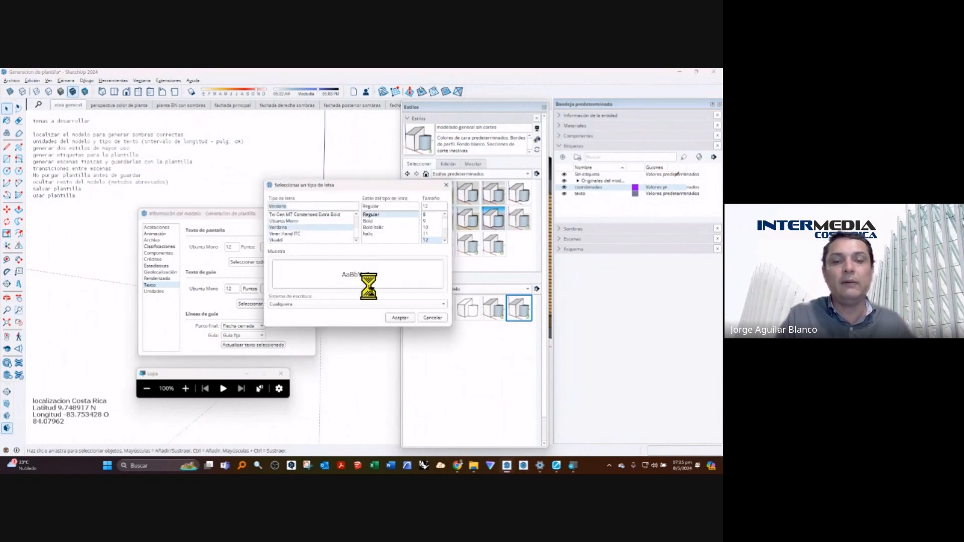
{"action": "left_click", "coordinate": [399, 318]}
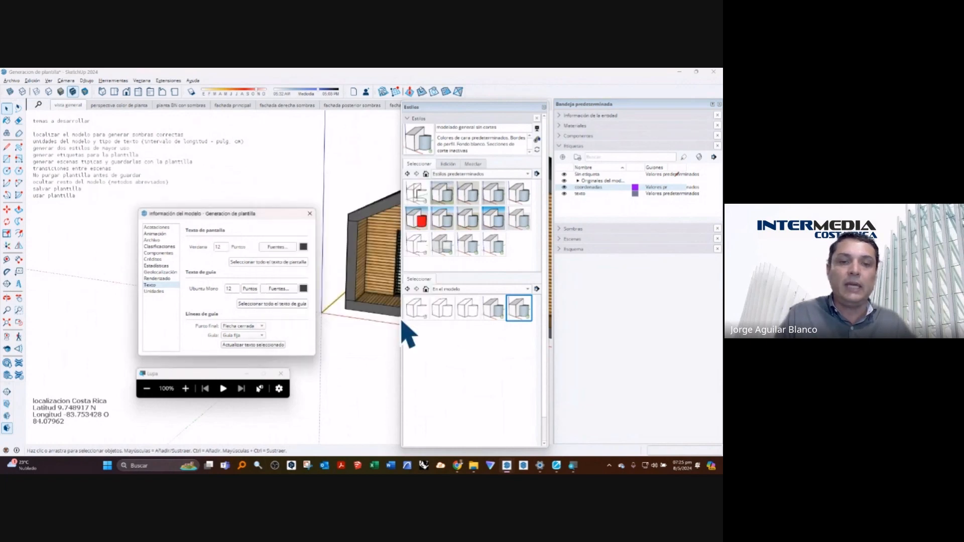
Step: Set the leader text font to Verdana and update the topics list with the new text settings
{"action": "left_click", "coordinate": [277, 289]}
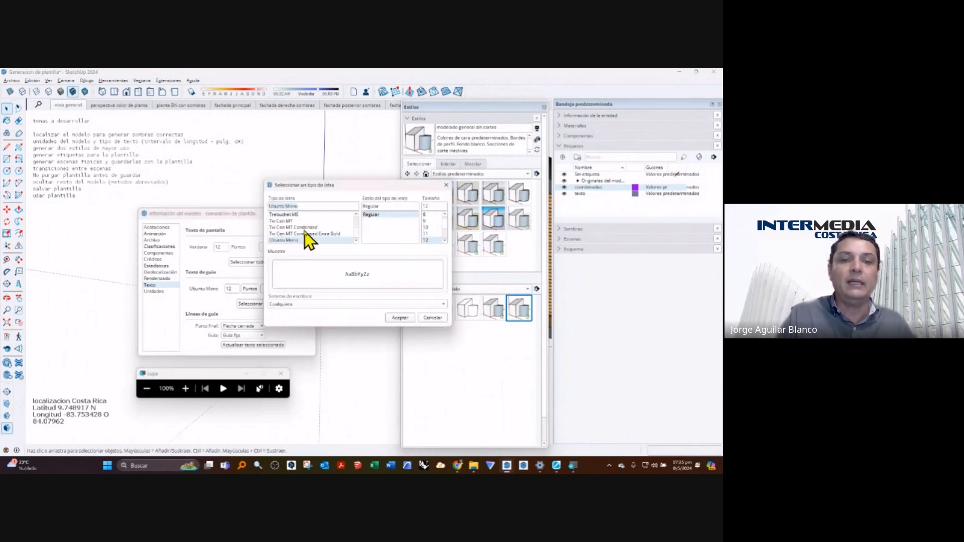
{"action": "scroll", "coordinate": [303, 235], "scroll_direction": "down", "scroll_amount": 1}
{"action": "left_click", "coordinate": [279, 227]}
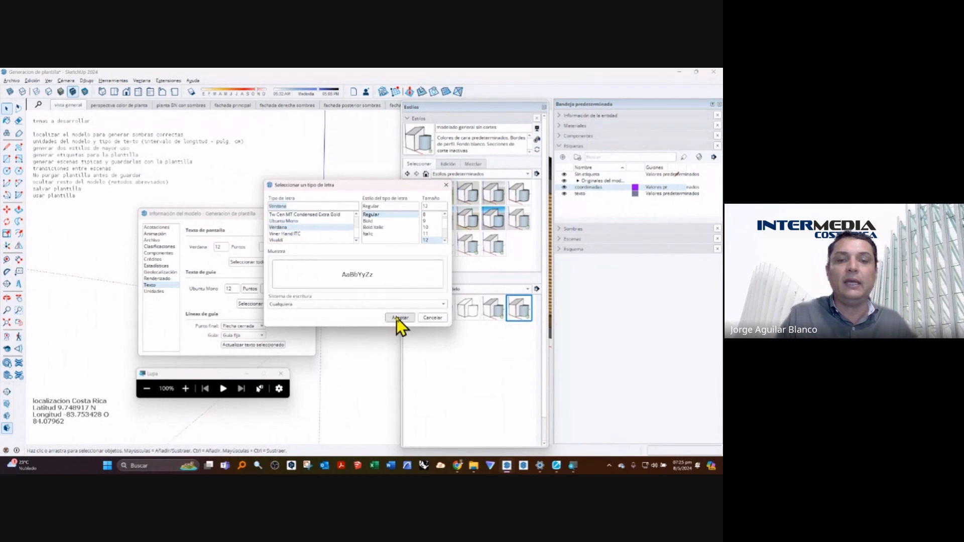
{"action": "left_click", "coordinate": [399, 319]}
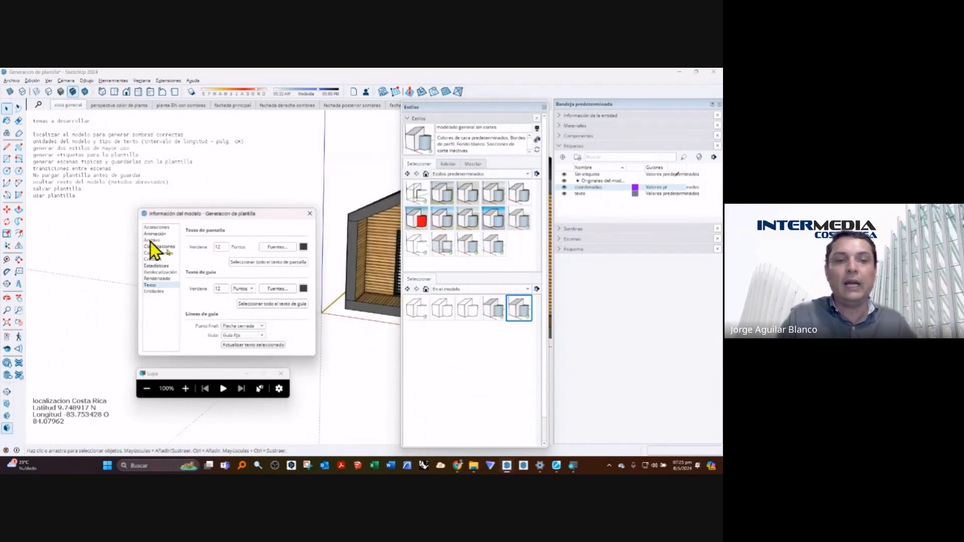
{"action": "left_click", "coordinate": [115, 178]}
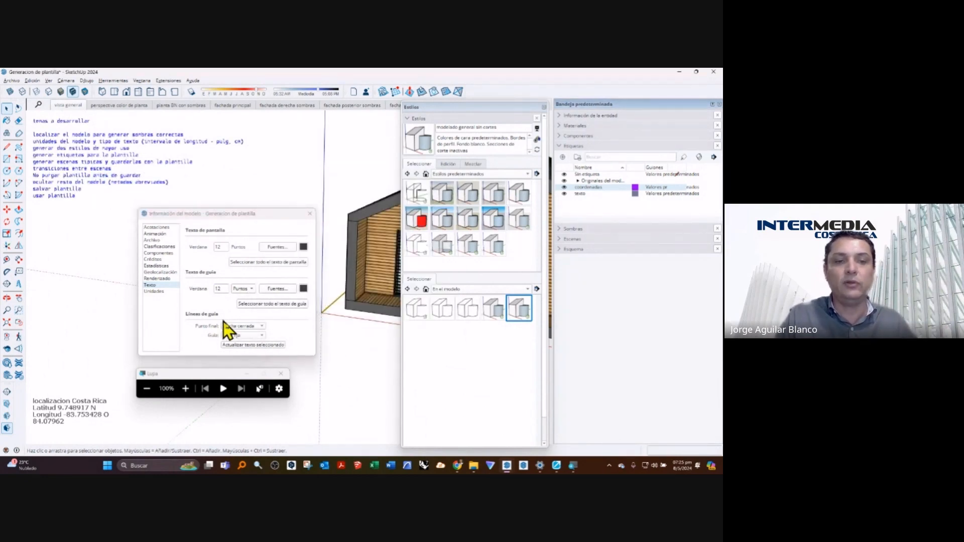
{"action": "left_click", "coordinate": [252, 345]}
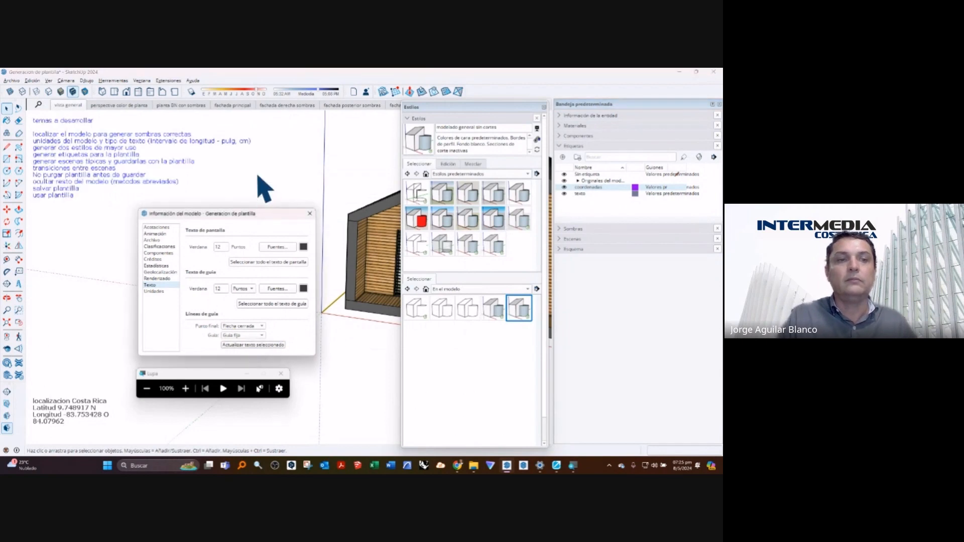
Step: Set both the screen text and leader text fonts to bold
{"action": "left_click", "coordinate": [277, 247]}
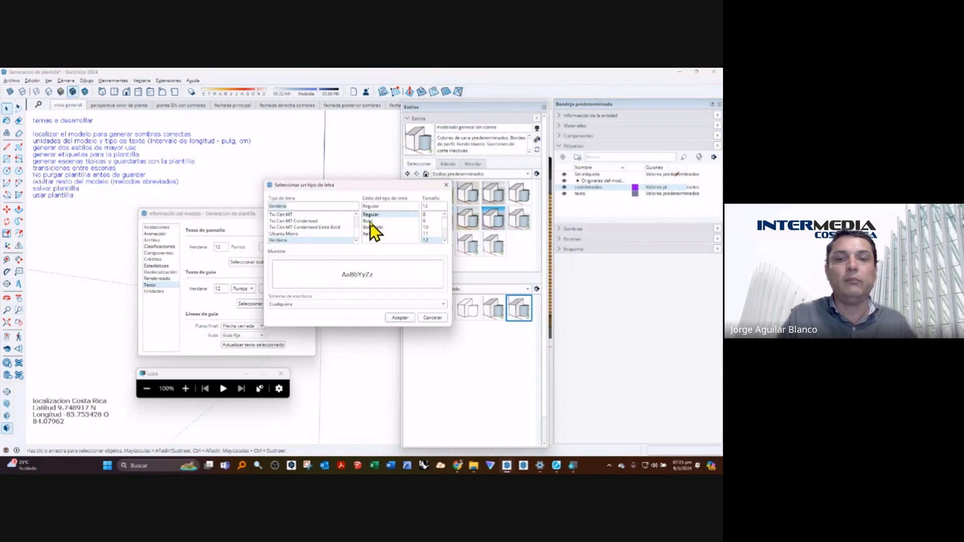
{"action": "left_click", "coordinate": [370, 221]}
{"action": "left_click", "coordinate": [400, 317]}
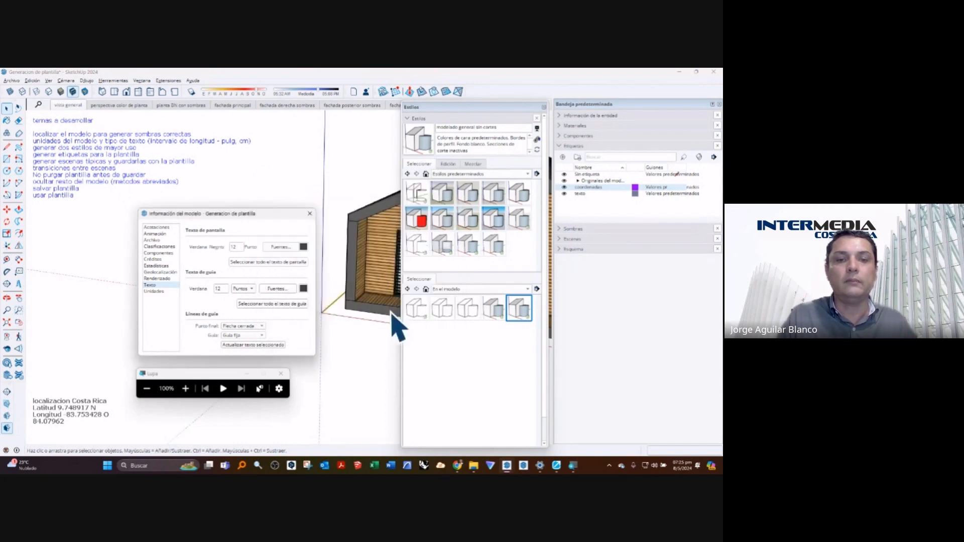
{"action": "left_click", "coordinate": [274, 290]}
{"action": "left_click", "coordinate": [369, 221]}
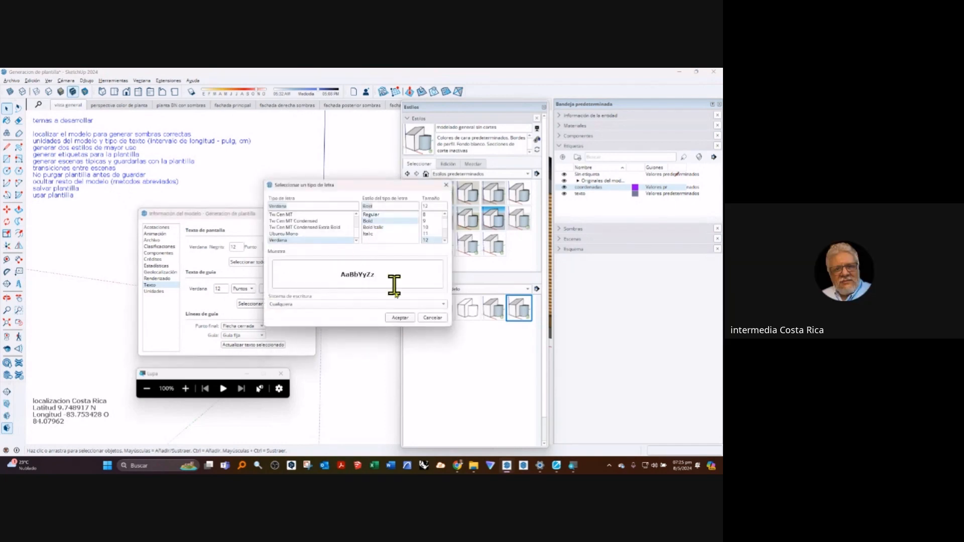
{"action": "left_click", "coordinate": [400, 318]}
Step: Set the leader text and screen text colours to dark red and update the topics list with them
{"action": "left_click", "coordinate": [303, 289]}
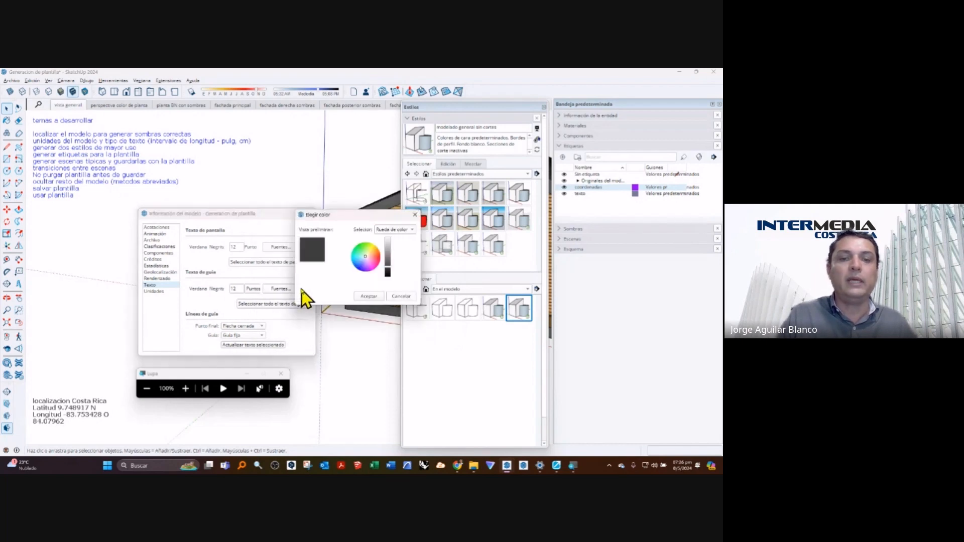
{"action": "left_click", "coordinate": [378, 259]}
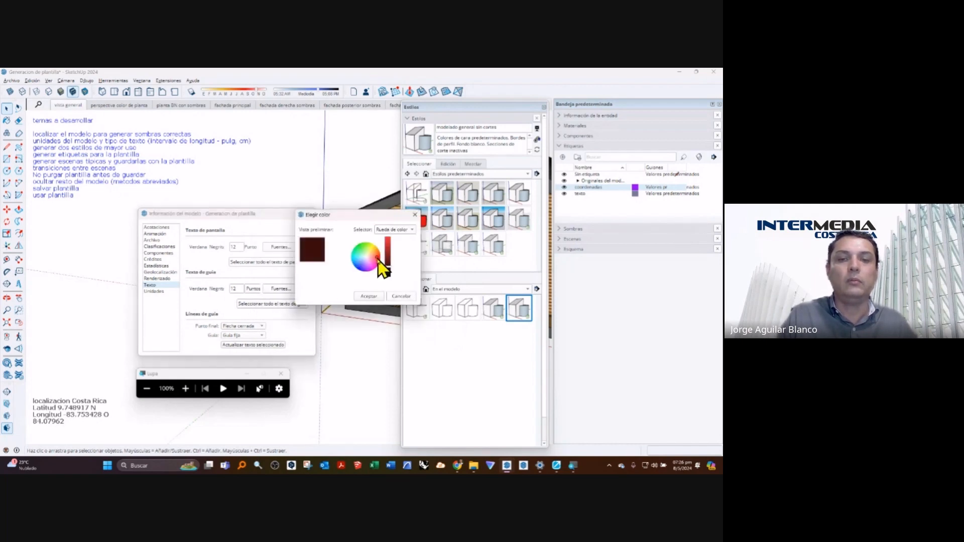
{"action": "left_click", "coordinate": [370, 297]}
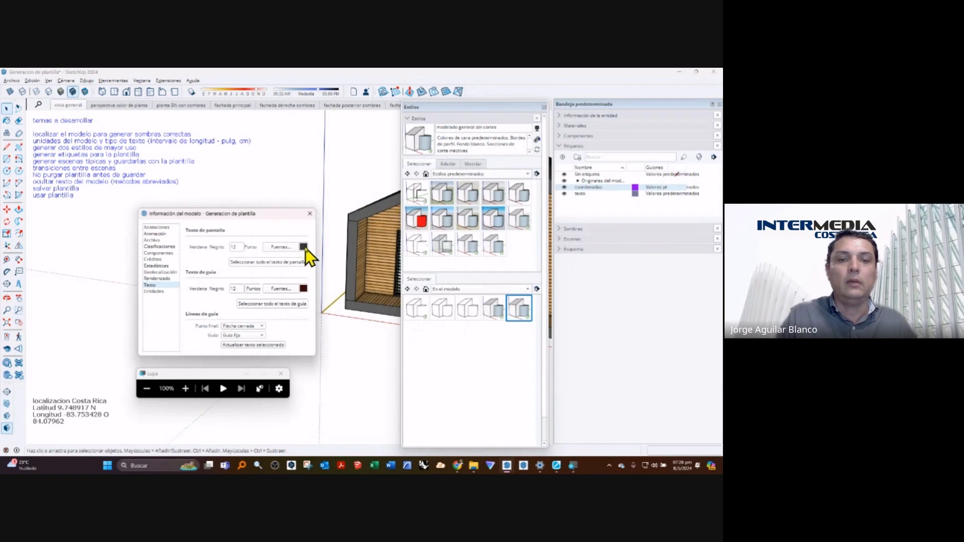
{"action": "left_click", "coordinate": [305, 247]}
{"action": "left_click", "coordinate": [356, 267]}
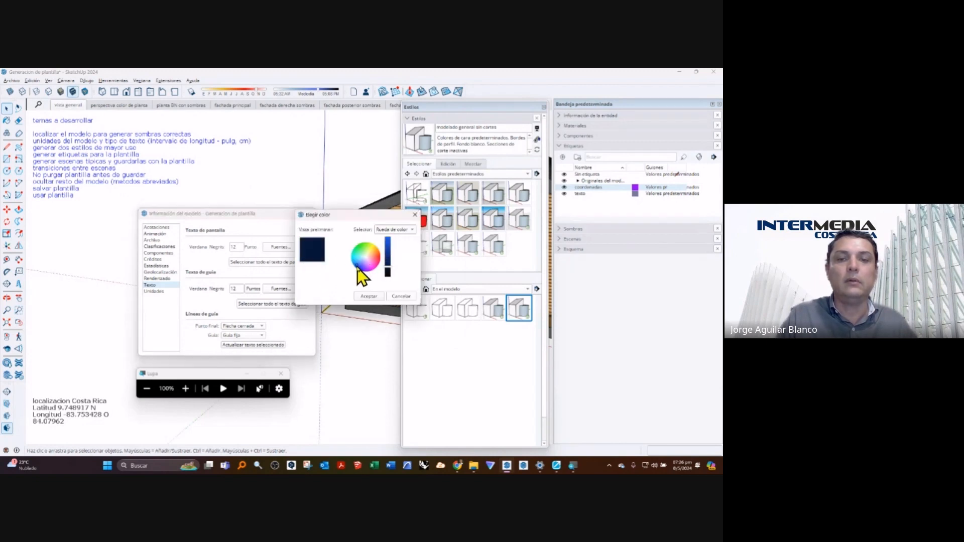
{"action": "left_click", "coordinate": [377, 263]}
{"action": "left_click", "coordinate": [369, 296]}
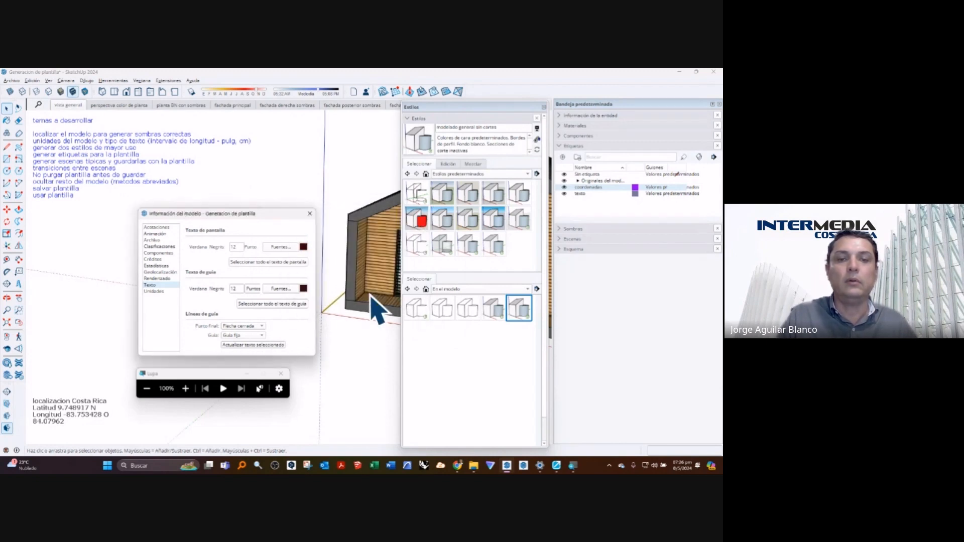
{"action": "left_click", "coordinate": [247, 346]}
{"action": "left_click", "coordinate": [91, 228]}
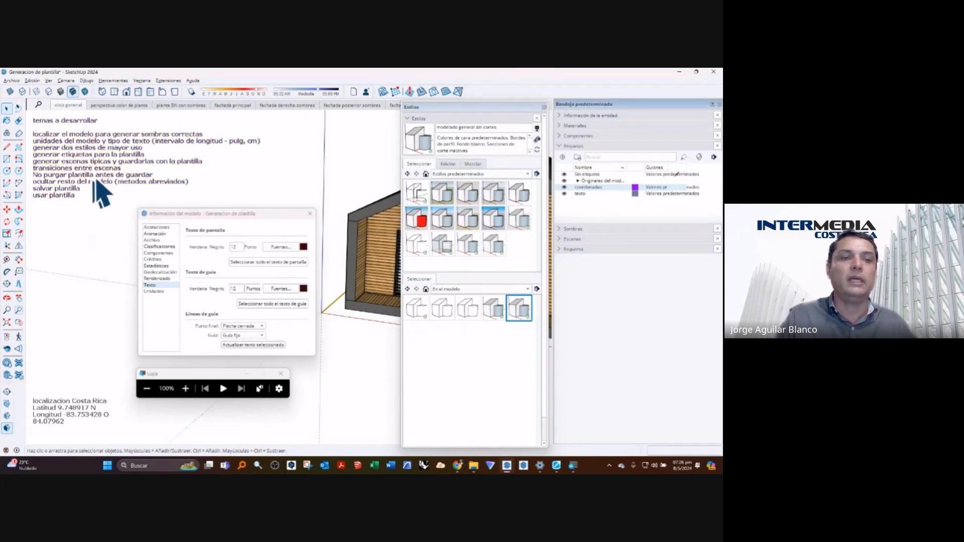
Step: Set the screen text colour to dark green and update the selected topics list
{"action": "left_click", "coordinate": [303, 288]}
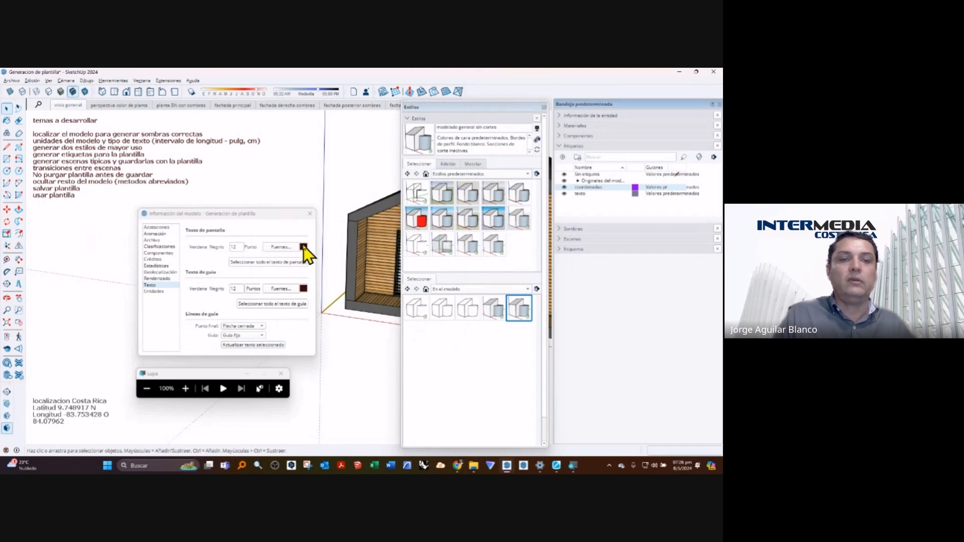
{"action": "left_click_drag", "start_coordinate": [379, 257], "coordinate": [355, 246]}
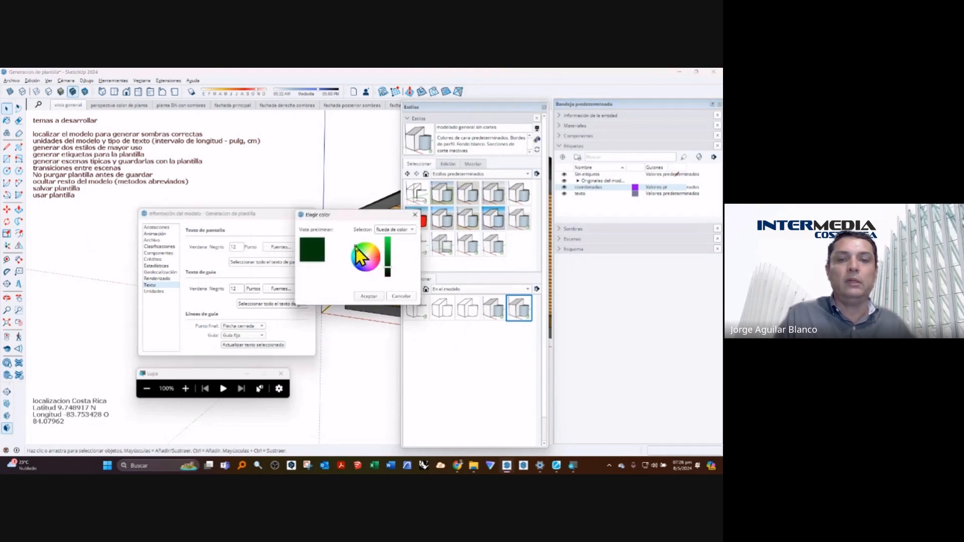
{"action": "left_click", "coordinate": [375, 296]}
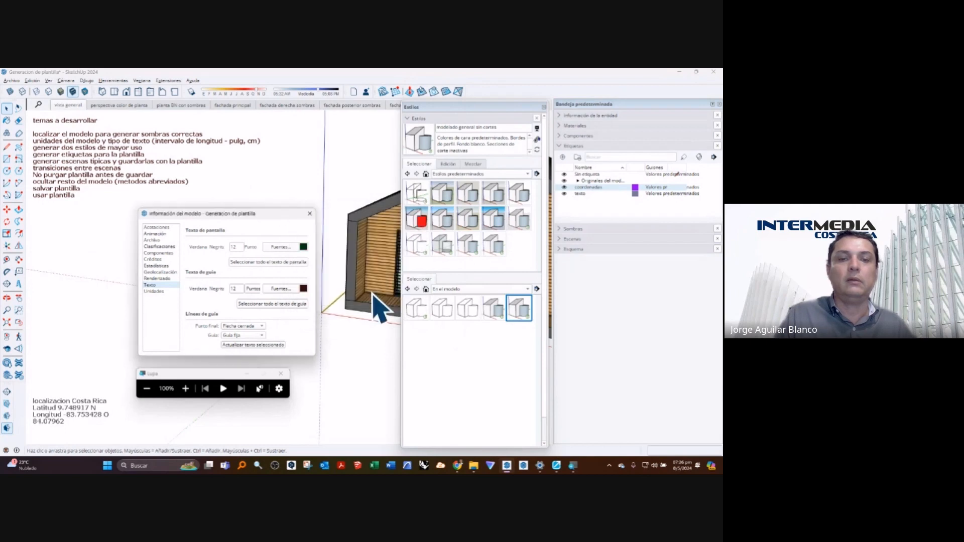
{"action": "left_click", "coordinate": [136, 171]}
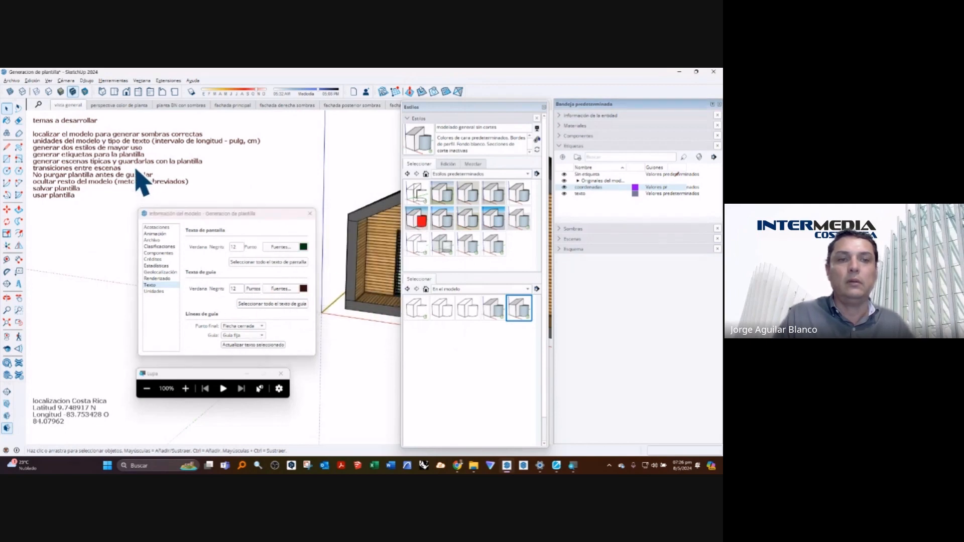
{"action": "left_click", "coordinate": [252, 345]}
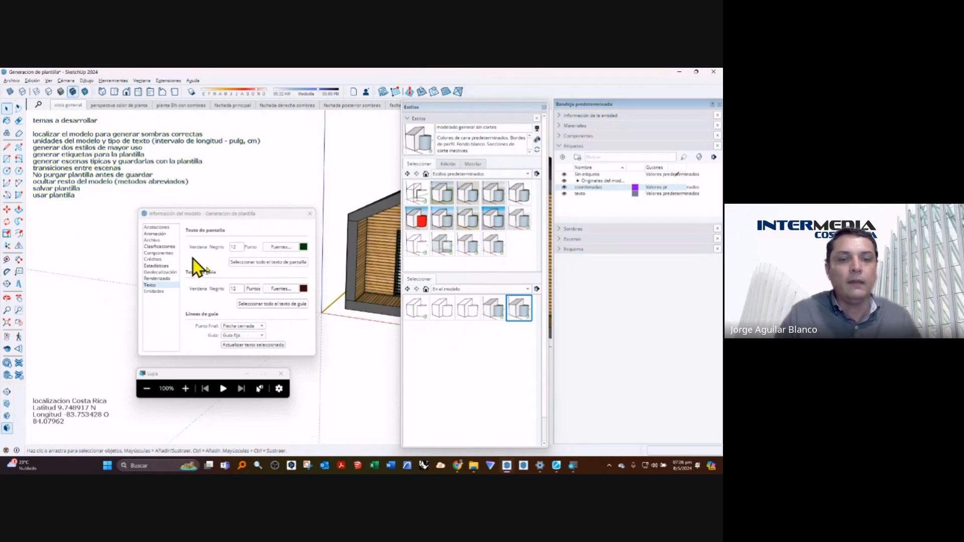
Step: Set the leader text colour to dark green and update the selected topics list
{"action": "left_click", "coordinate": [303, 288]}
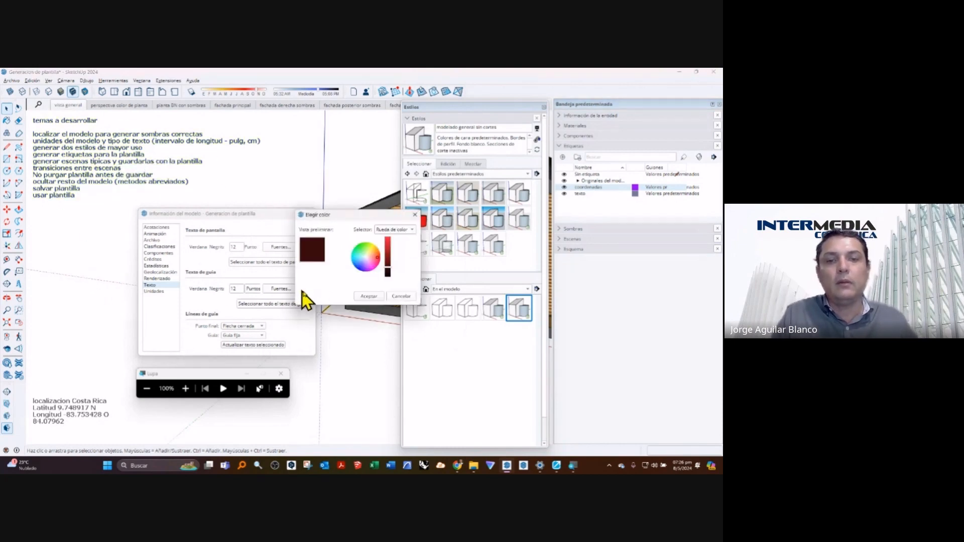
{"action": "left_click", "coordinate": [358, 246]}
{"action": "left_click", "coordinate": [368, 297]}
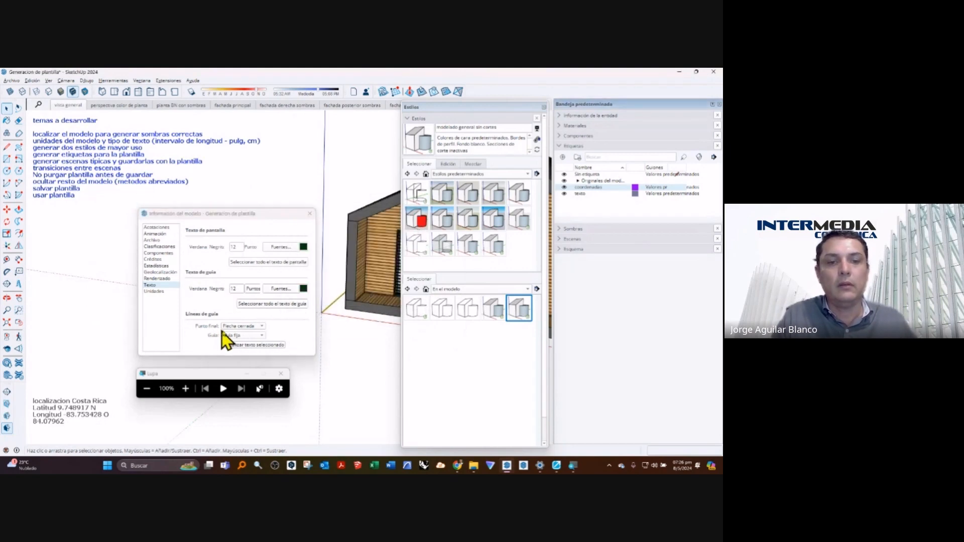
{"action": "left_click", "coordinate": [249, 346]}
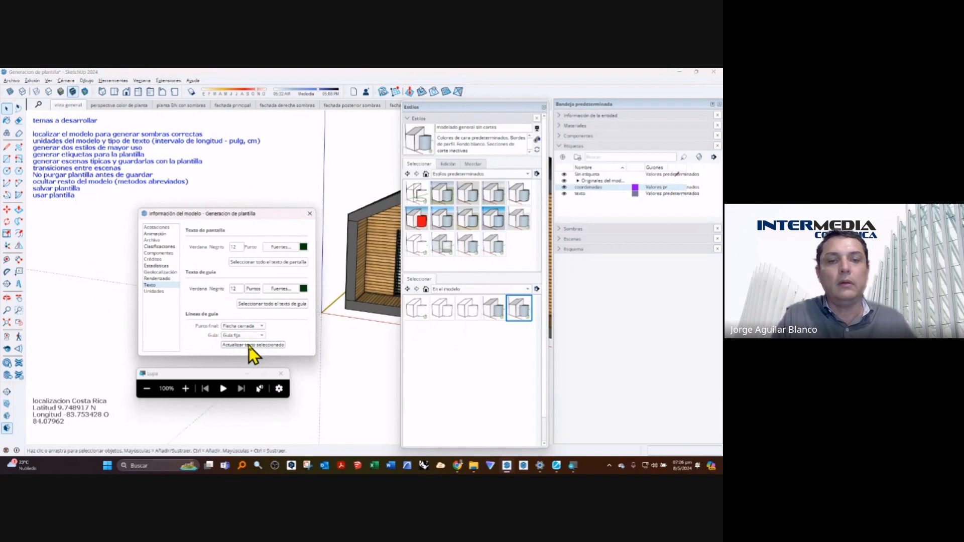
{"action": "left_click", "coordinate": [92, 331]}
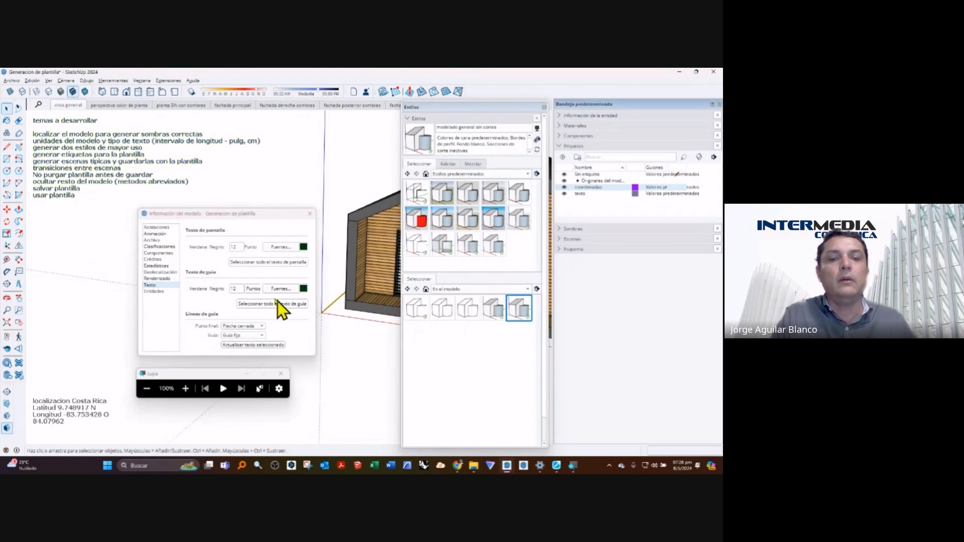
Step: Brighten the leader text and screen text colours to bright green and update the topics list with them
{"action": "left_click", "coordinate": [304, 288]}
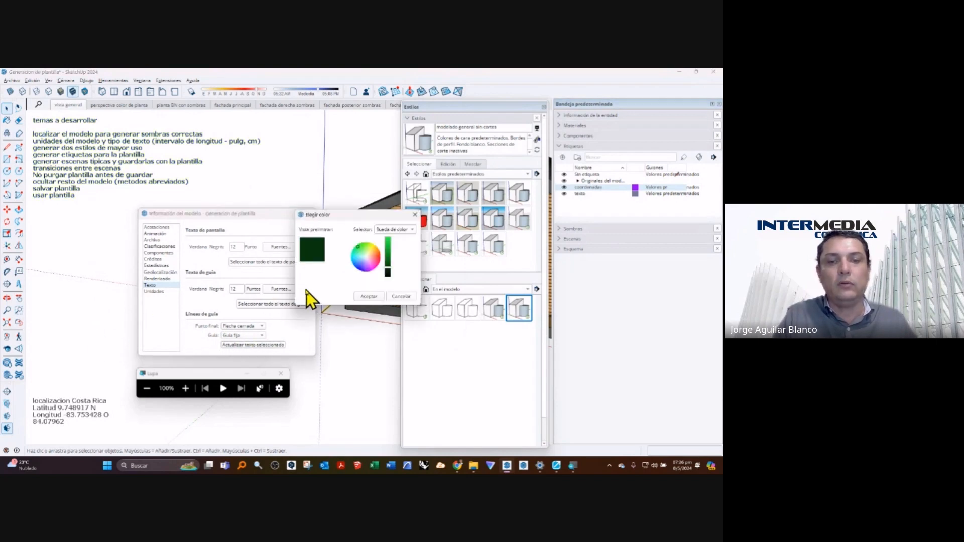
{"action": "left_click", "coordinate": [388, 241]}
{"action": "left_click", "coordinate": [369, 297]}
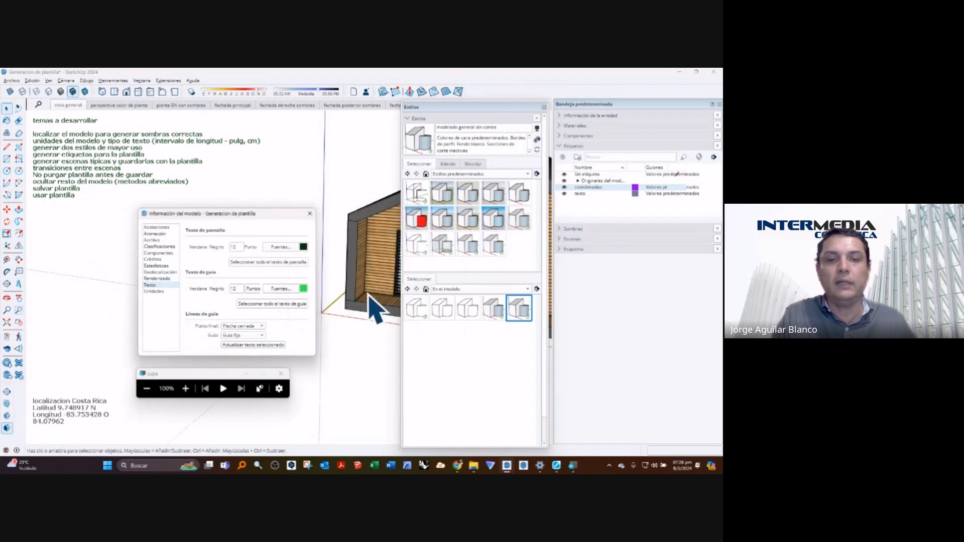
{"action": "left_click", "coordinate": [303, 248]}
{"action": "left_click", "coordinate": [387, 240]}
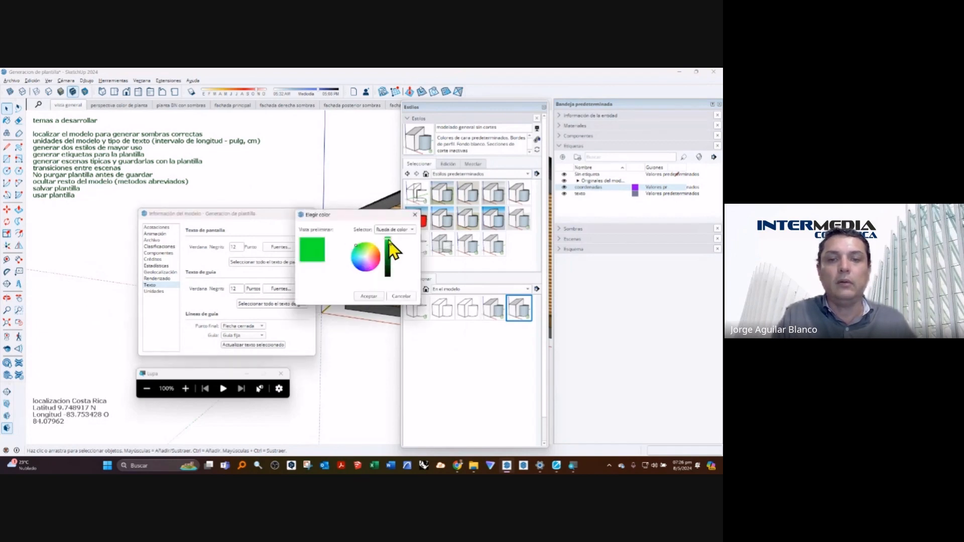
{"action": "left_click", "coordinate": [362, 295]}
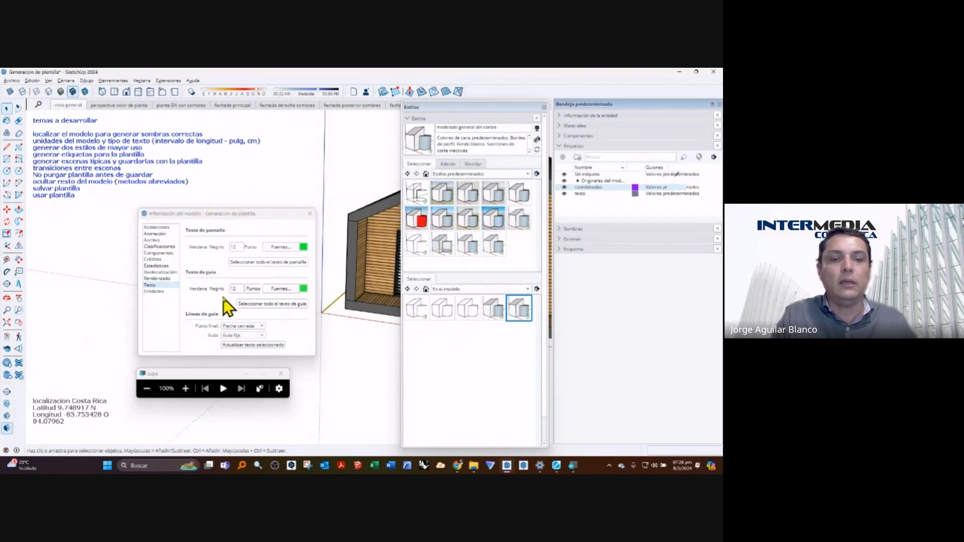
{"action": "left_click", "coordinate": [253, 346]}
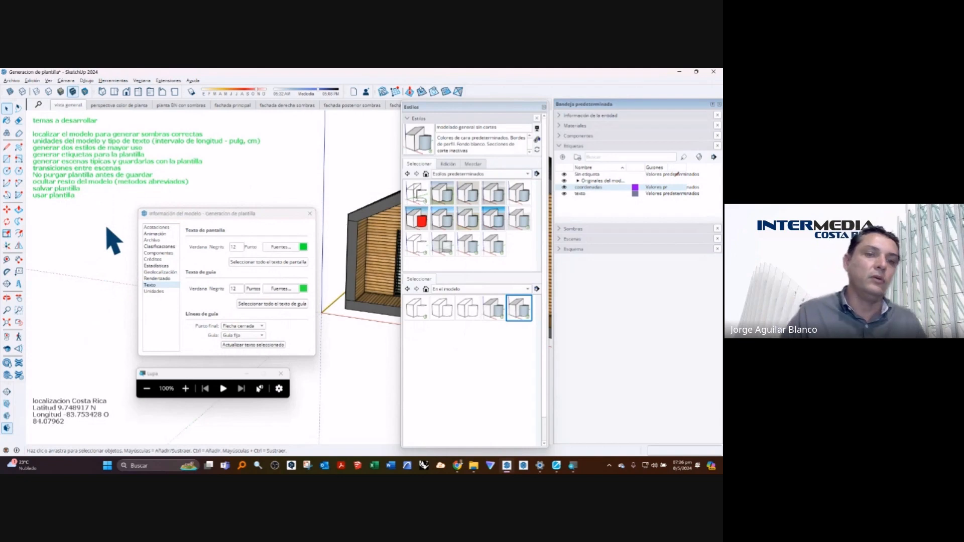
Step: Set the screen text and leader text colours to black and update the topics list with them
{"action": "left_click", "coordinate": [303, 247]}
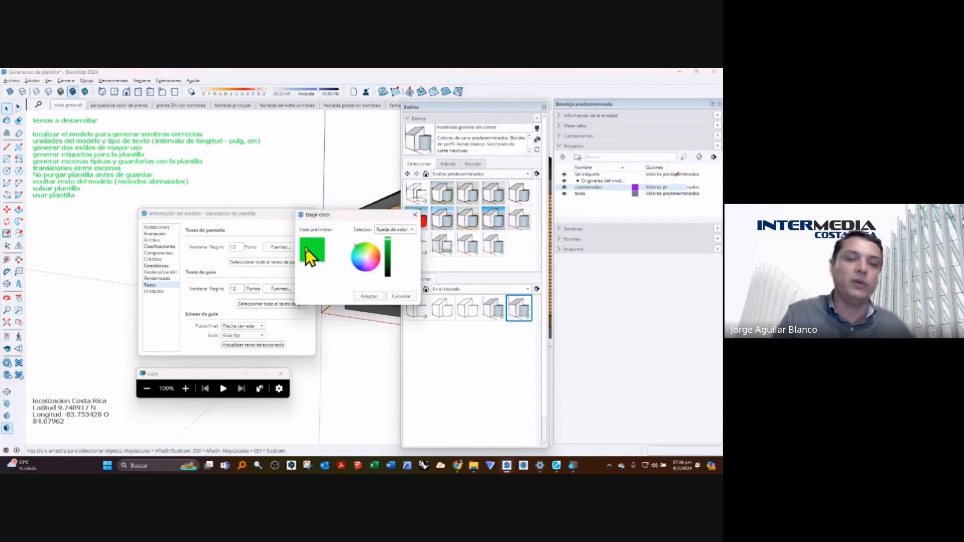
{"action": "left_click_drag", "start_coordinate": [390, 246], "coordinate": [387, 281]}
{"action": "left_click", "coordinate": [372, 296]}
{"action": "left_click", "coordinate": [304, 288]}
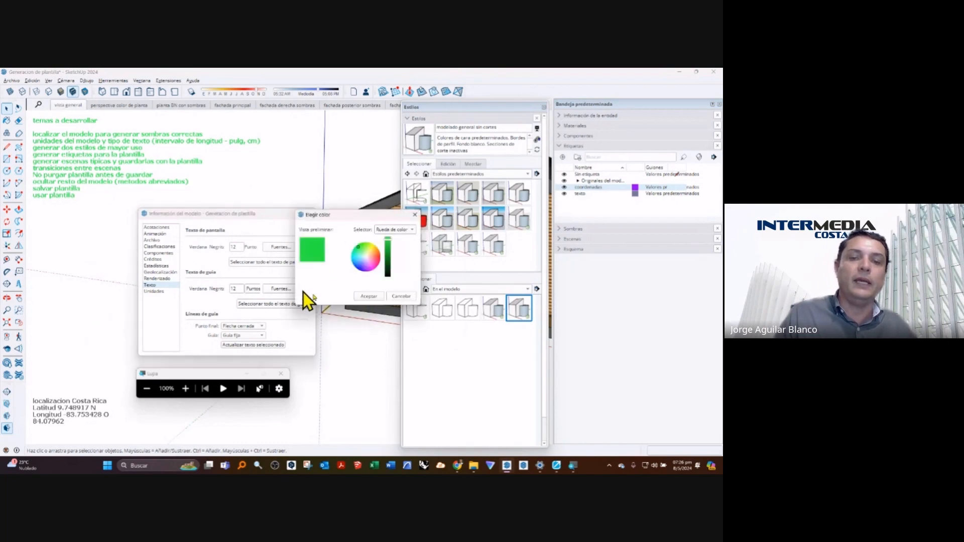
{"action": "left_click_drag", "start_coordinate": [391, 246], "coordinate": [389, 294]}
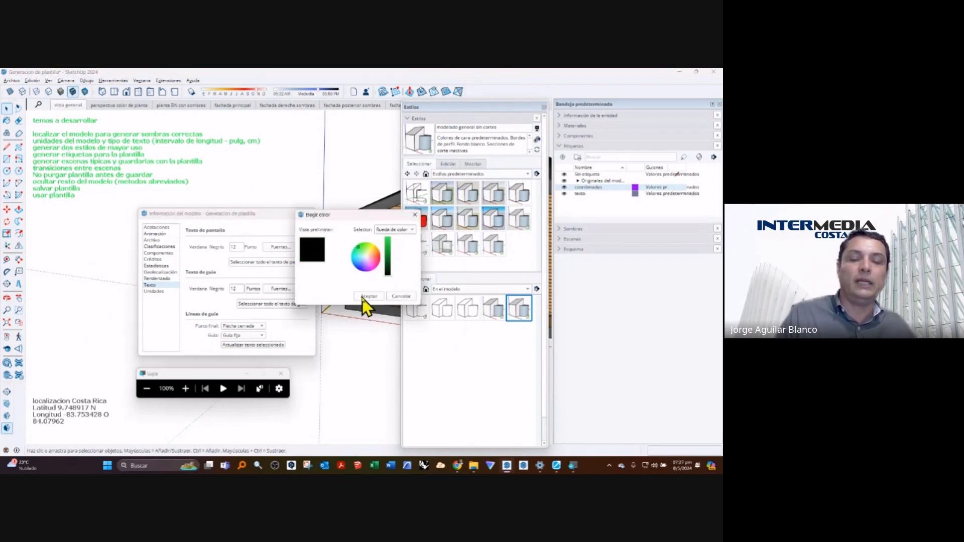
{"action": "left_click", "coordinate": [369, 296]}
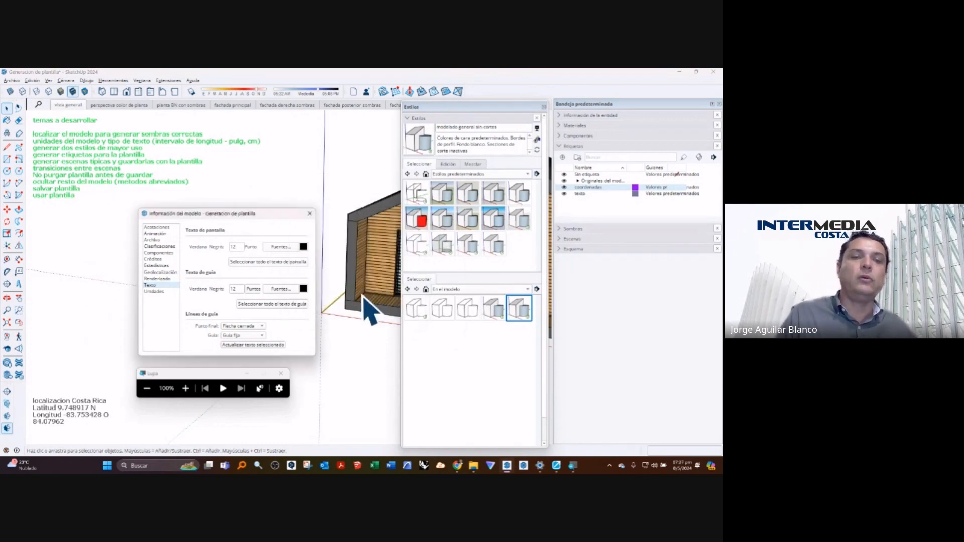
{"action": "left_click", "coordinate": [117, 180]}
{"action": "left_click", "coordinate": [249, 348]}
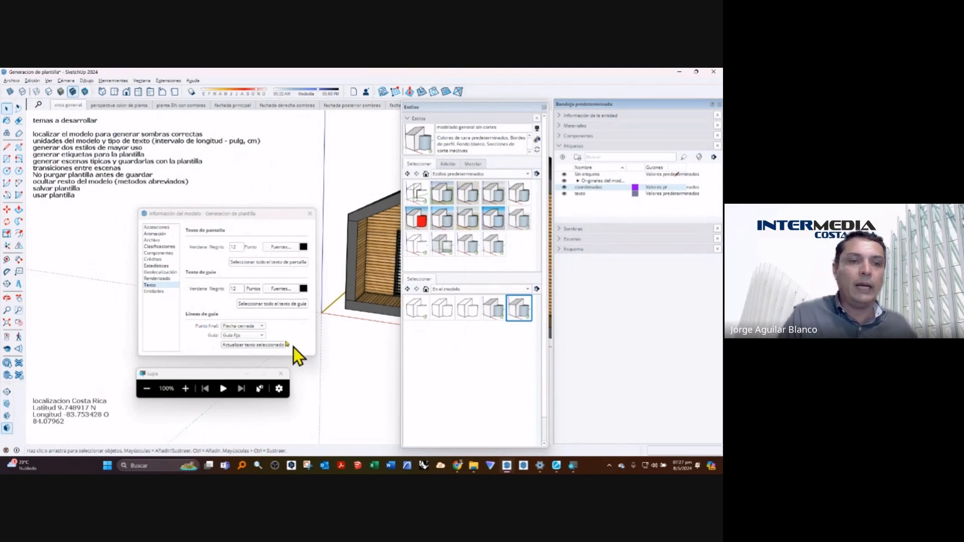
Step: Draw a 200 cm line along the green axis in front of the house and move the Magnifier window off the drawing area
{"action": "key", "text": "l"}
{"action": "left_click", "coordinate": [340, 388]}
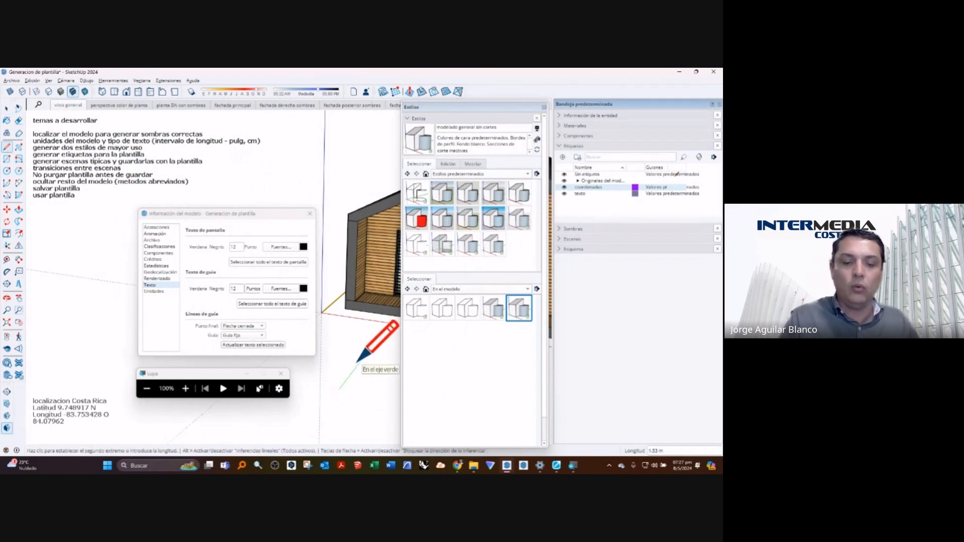
{"action": "type", "text": "200"}
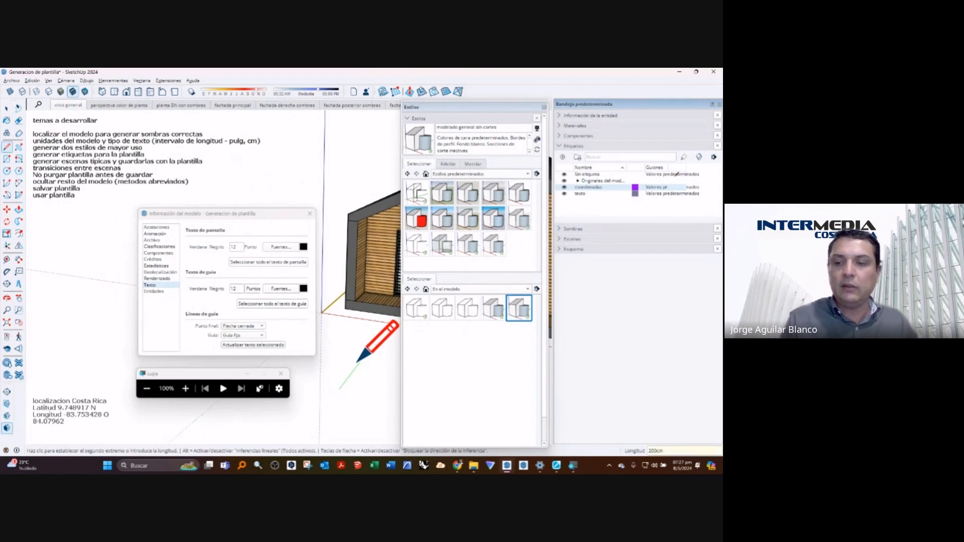
{"action": "type", "text": "cm"}
{"action": "key", "text": "Return"}
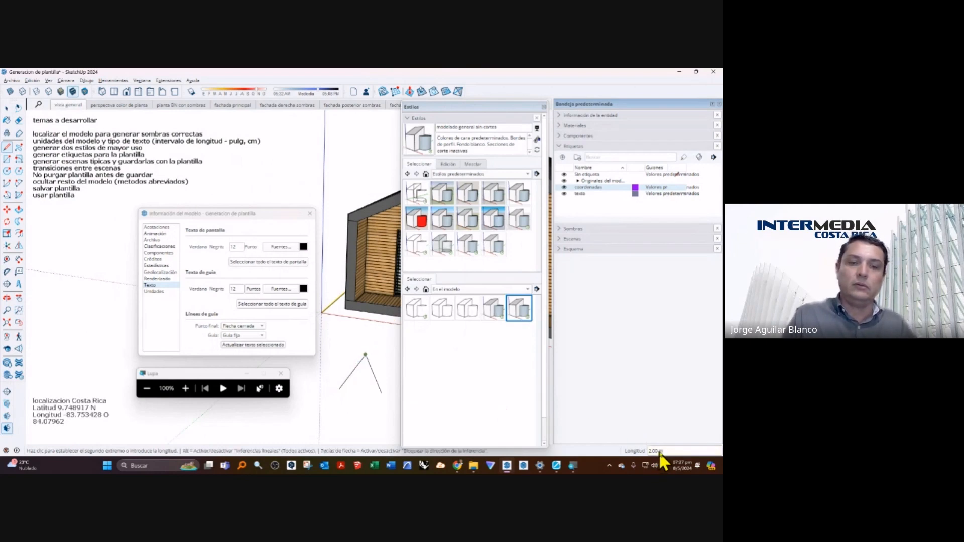
{"action": "left_click_drag", "start_coordinate": [230, 377], "coordinate": [660, 410]}
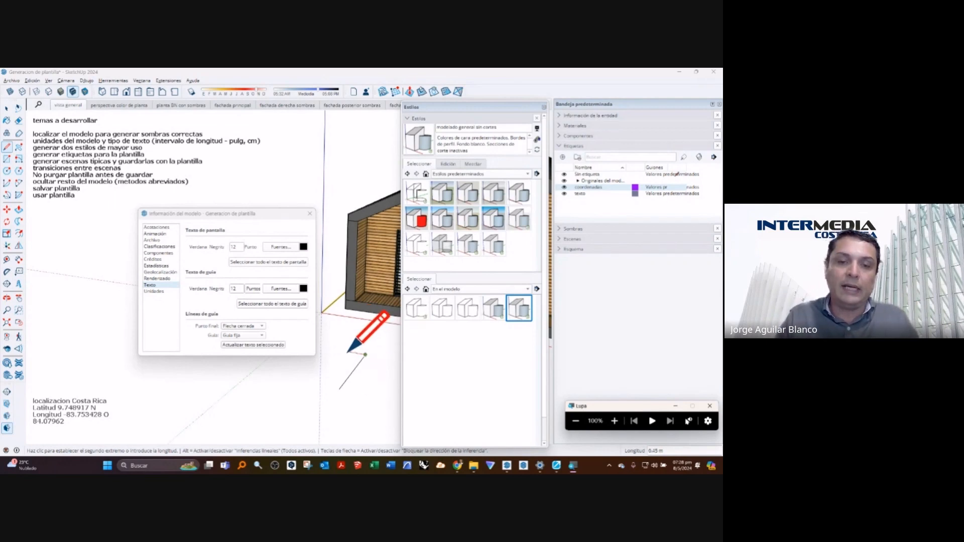
{"action": "left_click", "coordinate": [348, 351]}
{"action": "key", "text": "Escape"}
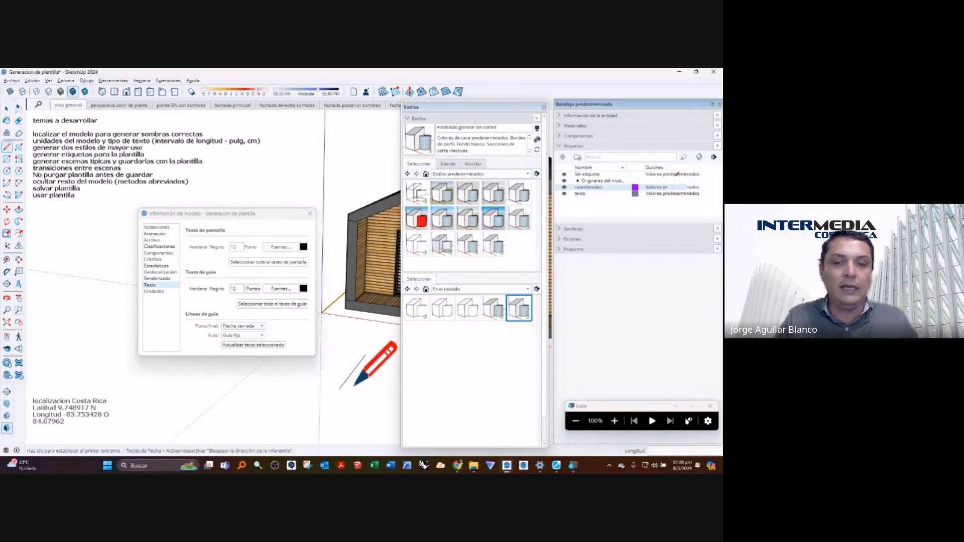
Step: Draw a 90-inch line along the red axis in front of the house and select it
{"action": "left_click", "coordinate": [324, 394]}
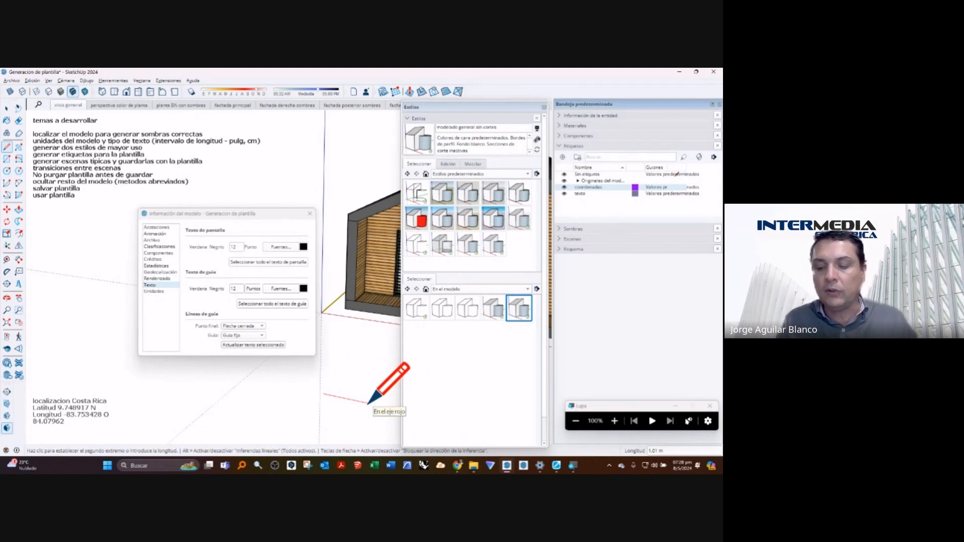
{"action": "type", "text": "30"}
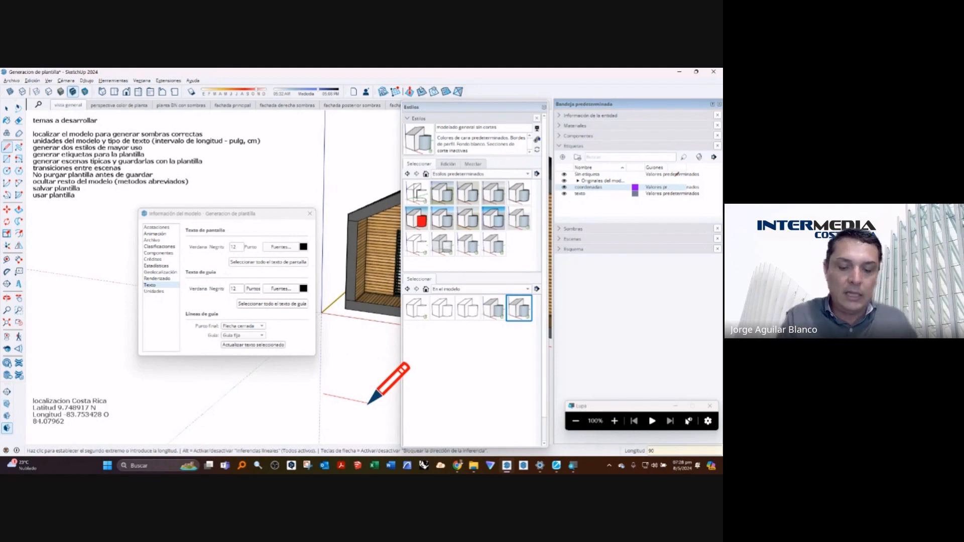
{"action": "type", "text": "'"}
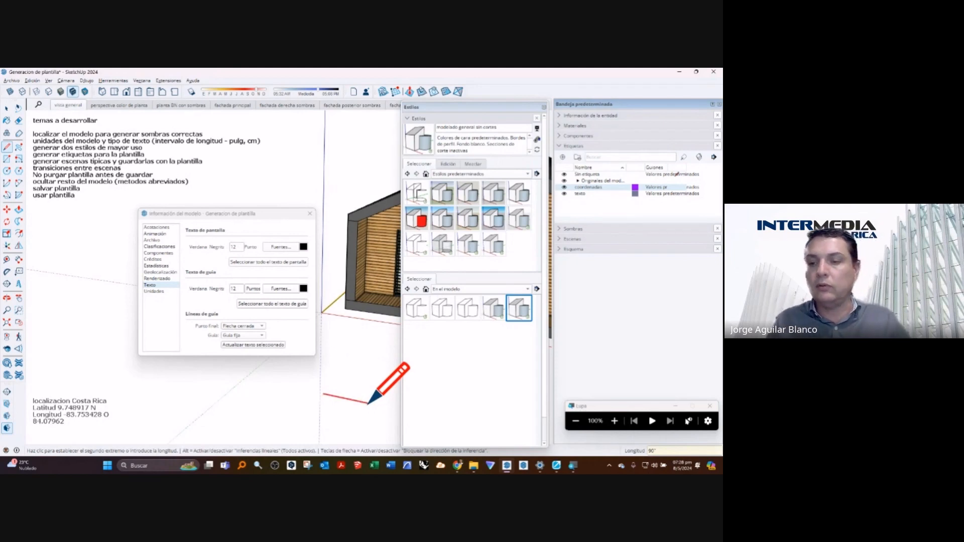
{"action": "key", "text": "Return"}
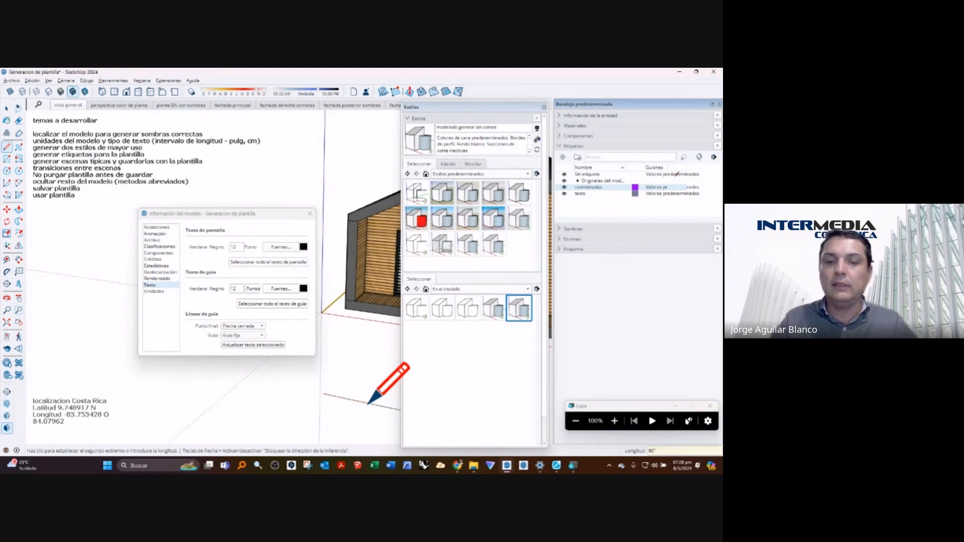
{"action": "scroll", "coordinate": [300, 403], "scroll_direction": "down", "scroll_amount": 4}
{"action": "scroll", "coordinate": [351, 410], "scroll_direction": "up", "scroll_amount": 3}
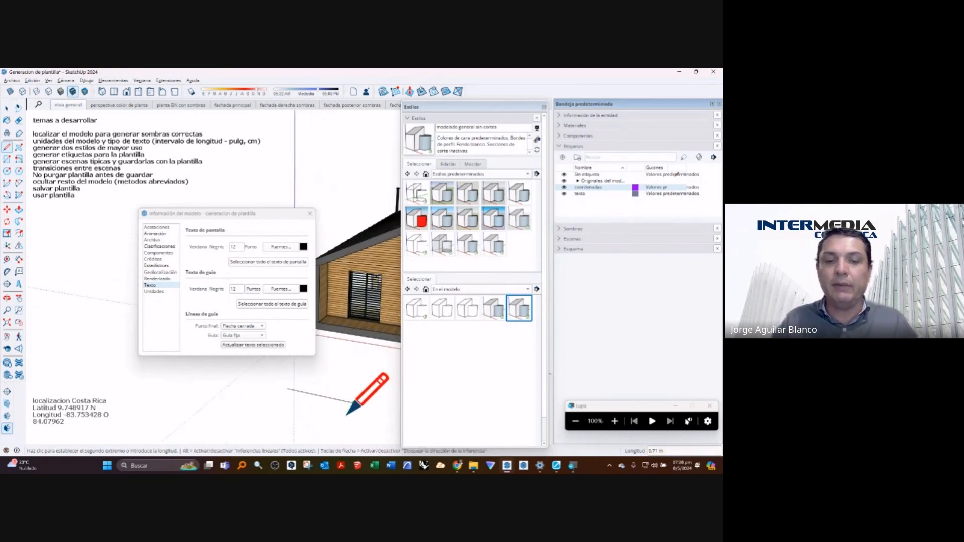
{"action": "key", "text": "space"}
{"action": "left_click", "coordinate": [342, 400]}
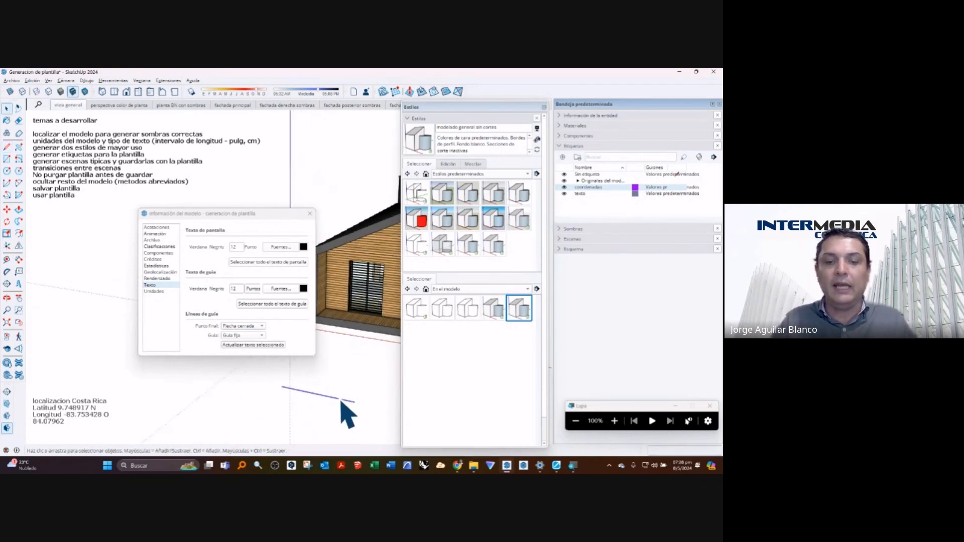
Step: Dimension the length of the line drawn along the red axis, placing the dimension text beside it
{"action": "left_click", "coordinate": [18, 259]}
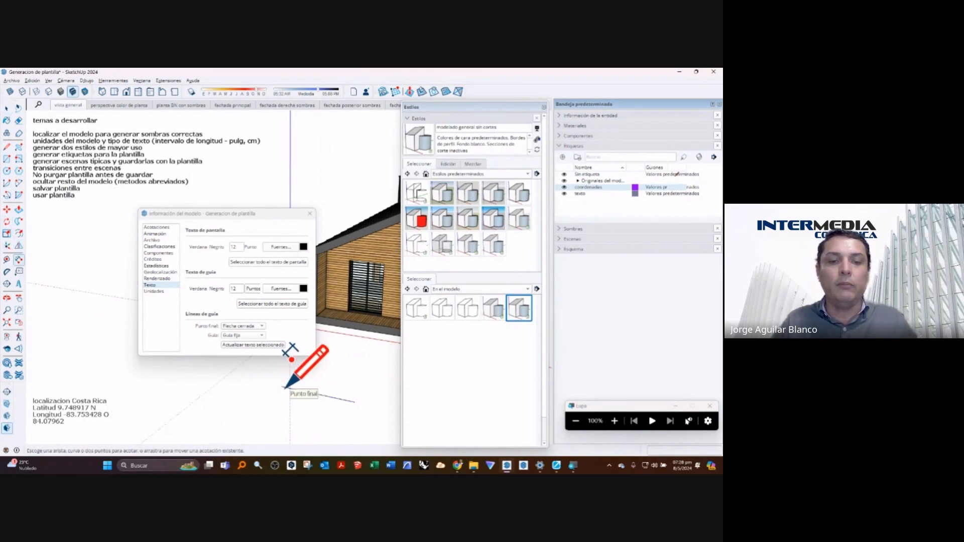
{"action": "scroll", "coordinate": [284, 391], "scroll_direction": "up", "scroll_amount": 2}
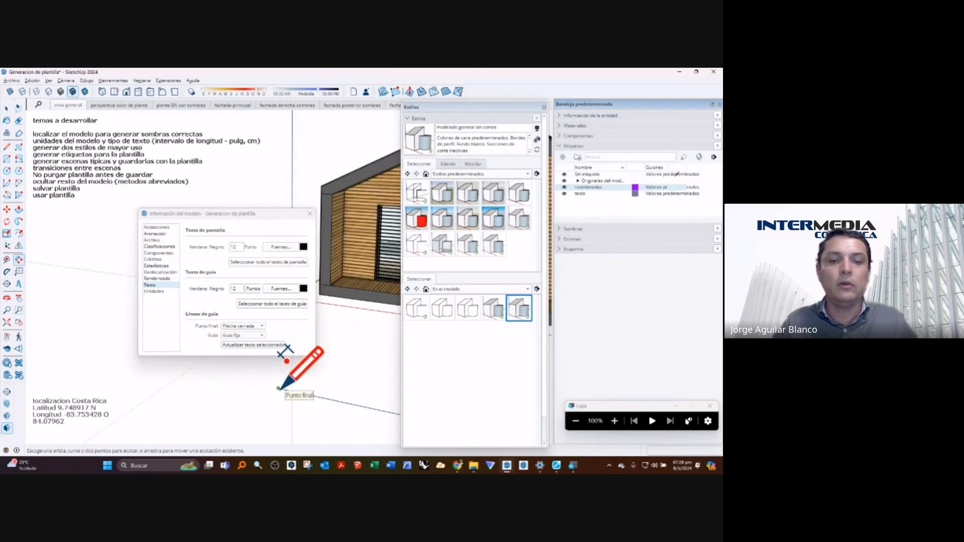
{"action": "middle_click_drag", "start_coordinate": [251, 399], "coordinate": [301, 392]}
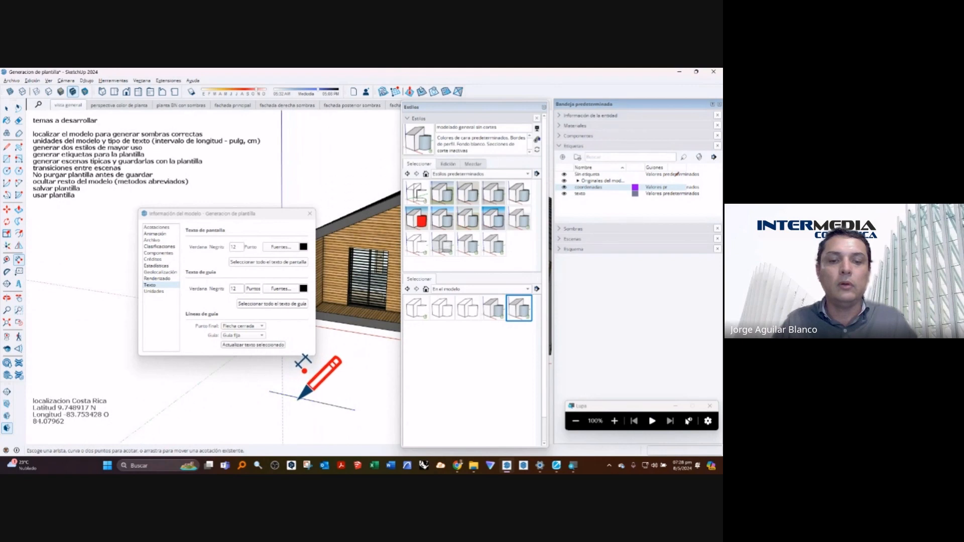
{"action": "left_click", "coordinate": [300, 397]}
{"action": "left_click", "coordinate": [319, 381]}
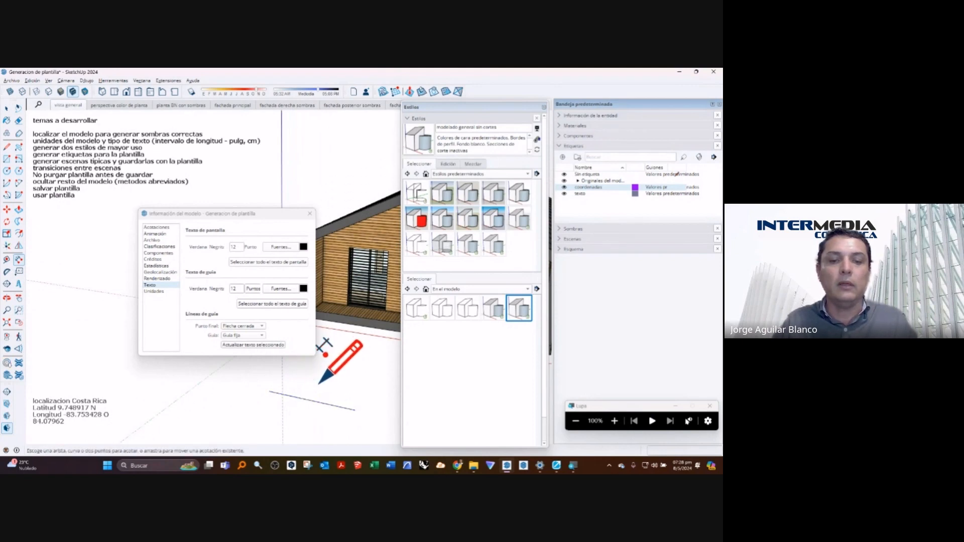
{"action": "middle_click_drag", "start_coordinate": [351, 380], "coordinate": [357, 417]}
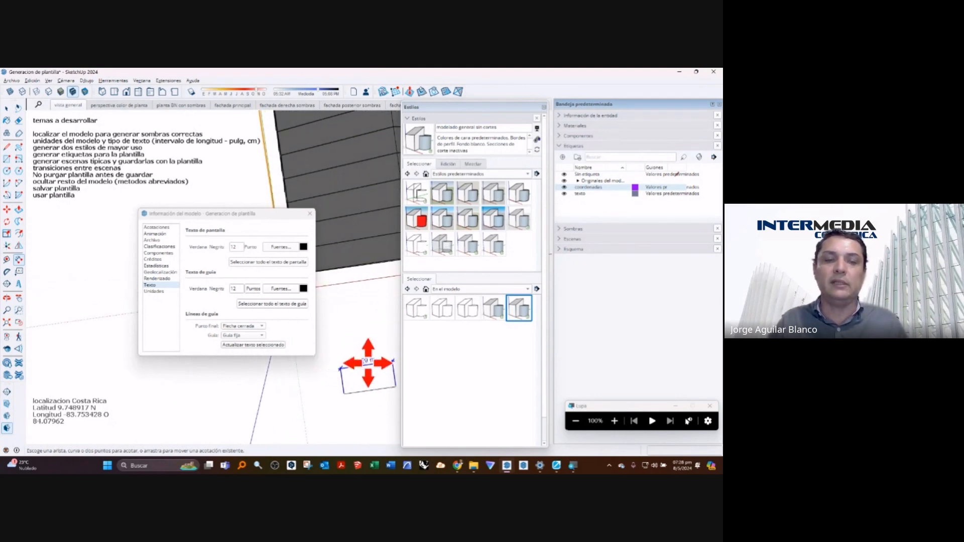
{"action": "left_click", "coordinate": [7, 109]}
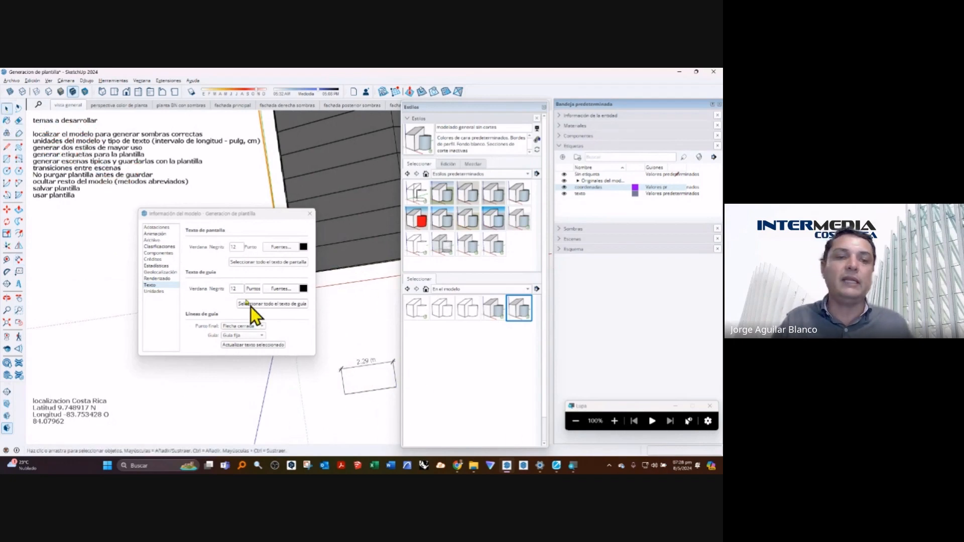
Step: Show the units settings in the model information and move the dialog aside to reveal the house
{"action": "left_click", "coordinate": [155, 292]}
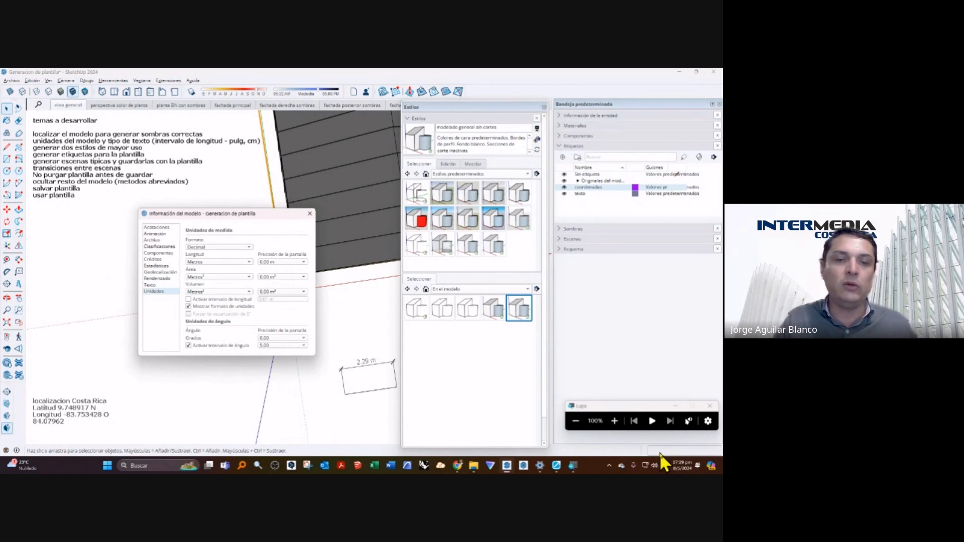
{"action": "middle_click_drag", "start_coordinate": [243, 362], "coordinate": [229, 216]}
{"action": "left_click_drag", "start_coordinate": [229, 217], "coordinate": [180, 215]}
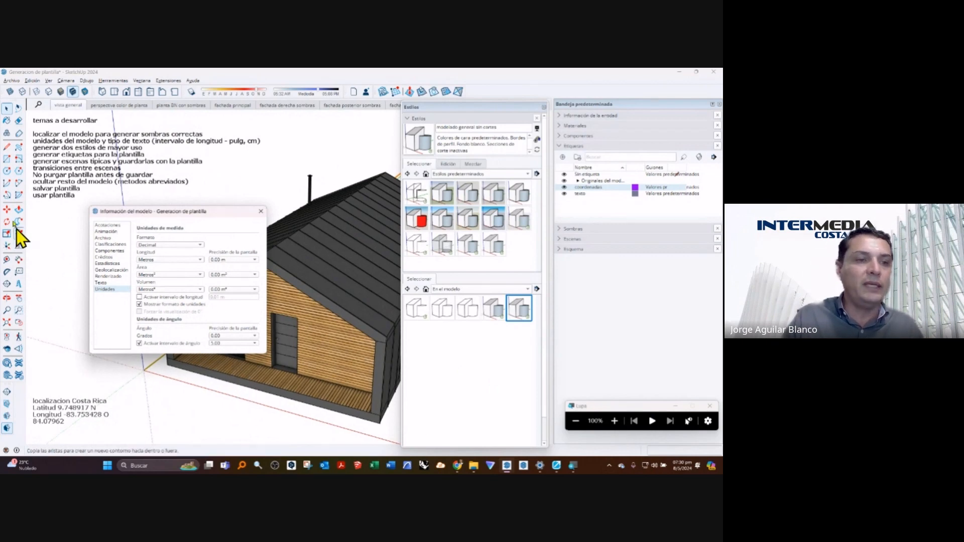
Step: Draw a 1 by 2 m rectangle on the ground in front of the house
{"action": "left_click", "coordinate": [6, 158]}
{"action": "scroll", "coordinate": [247, 345], "scroll_direction": "down", "scroll_amount": 4}
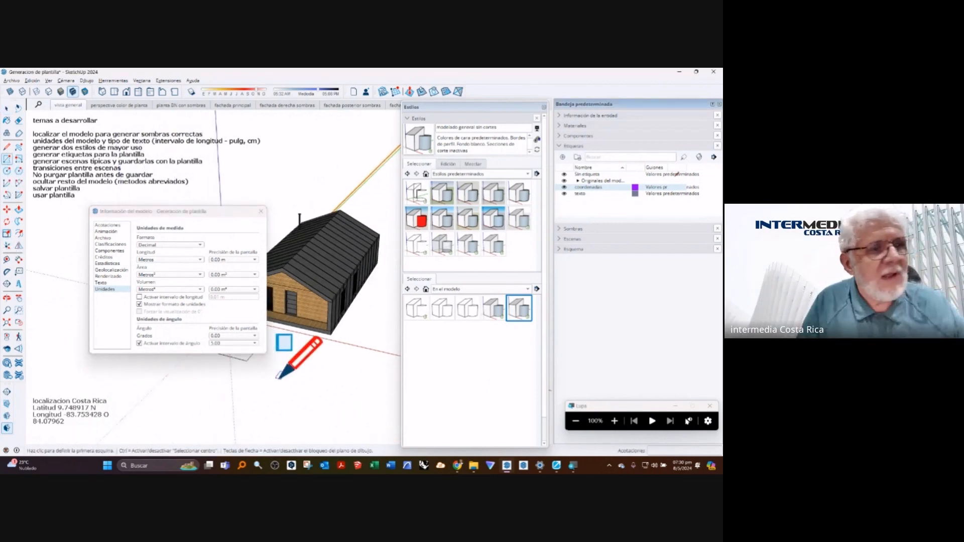
{"action": "scroll", "coordinate": [278, 377], "scroll_direction": "up", "scroll_amount": 1}
{"action": "left_click", "coordinate": [300, 363]}
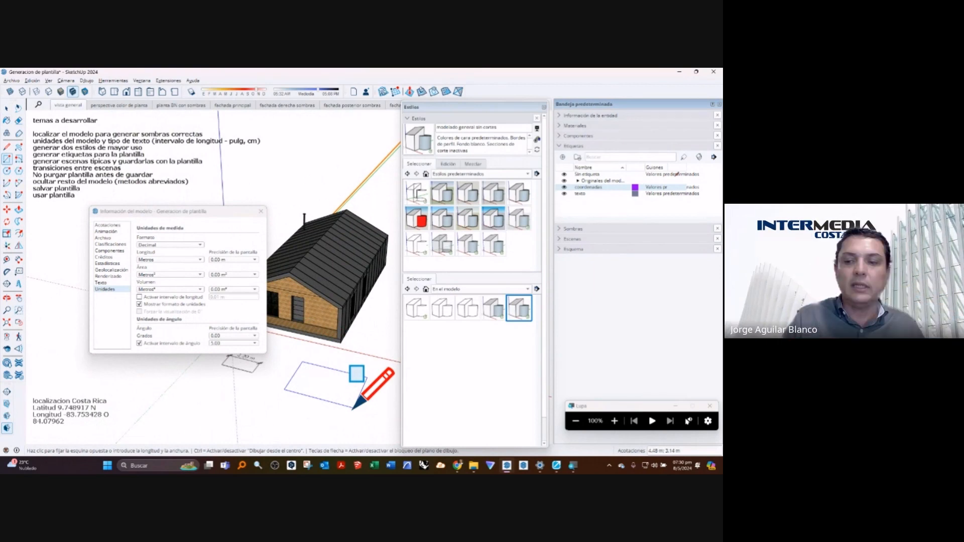
{"action": "type", "text": "1"}
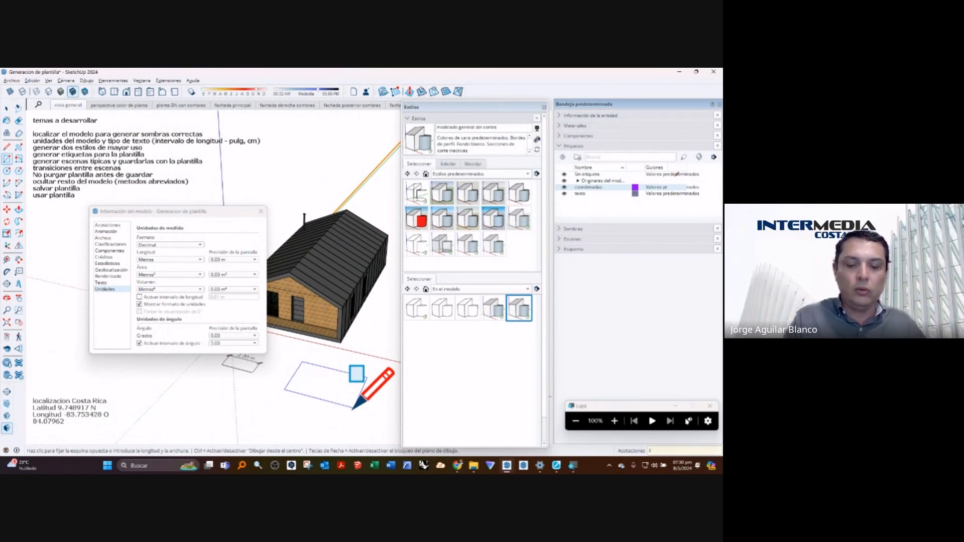
{"action": "type", "text": ";"}
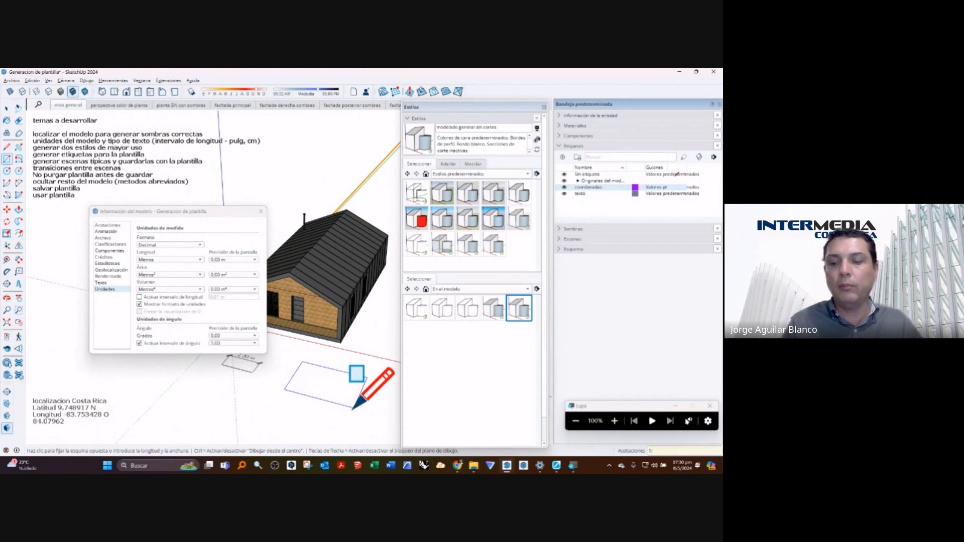
{"action": "type", "text": "2"}
{"action": "key", "text": "Return"}
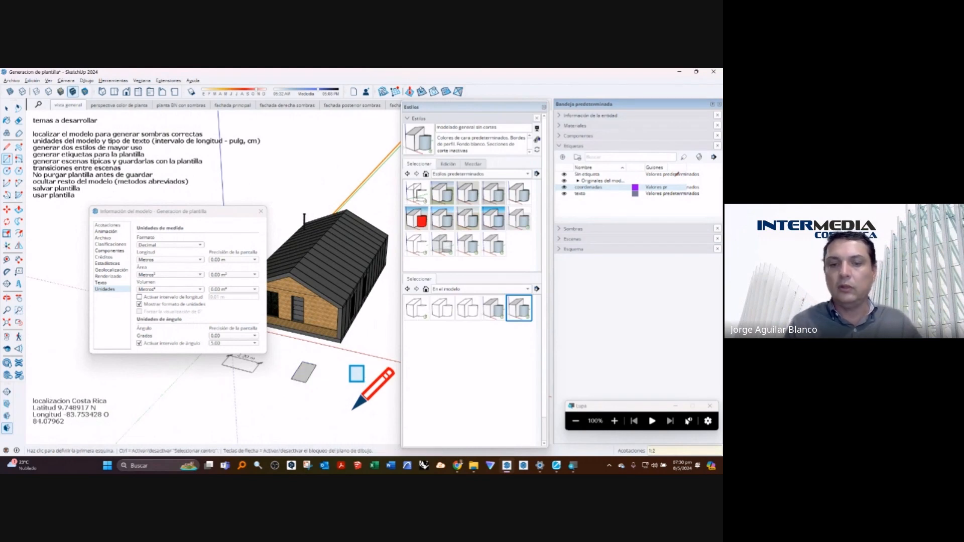
{"action": "scroll", "coordinate": [292, 372], "scroll_direction": "up", "scroll_amount": 5}
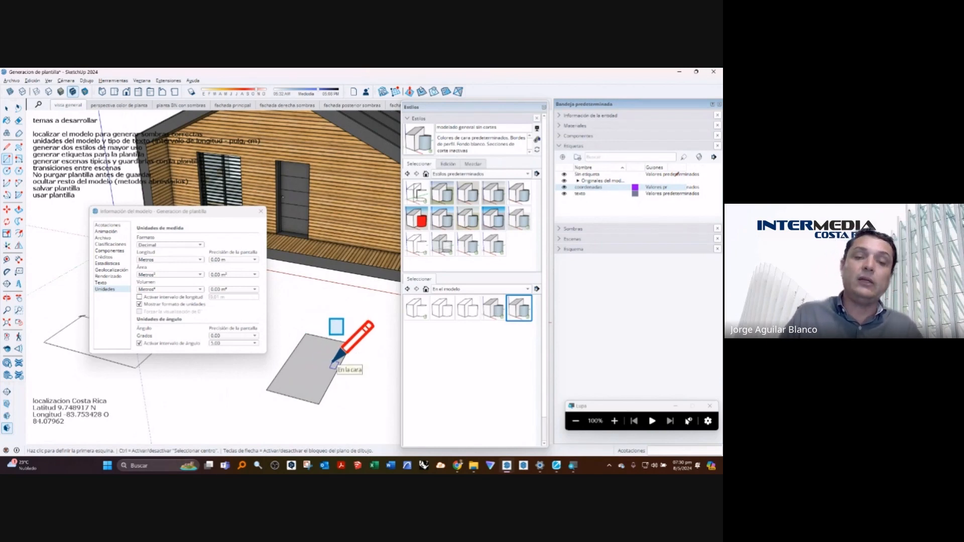
Step: Erase the rectangle and the dimensioned line in front of the house
{"action": "left_click", "coordinate": [7, 160]}
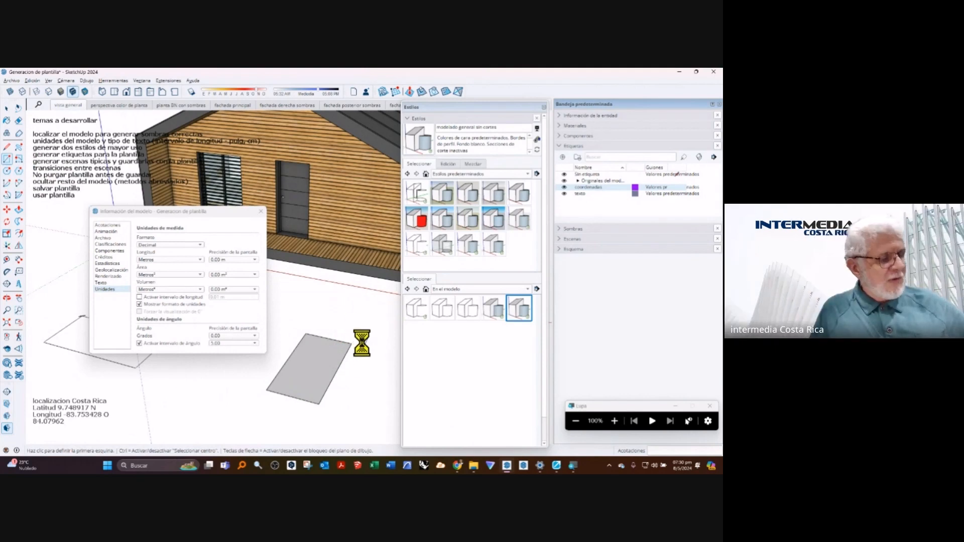
{"action": "key", "text": "e"}
{"action": "left_click_drag", "start_coordinate": [351, 345], "coordinate": [276, 362]}
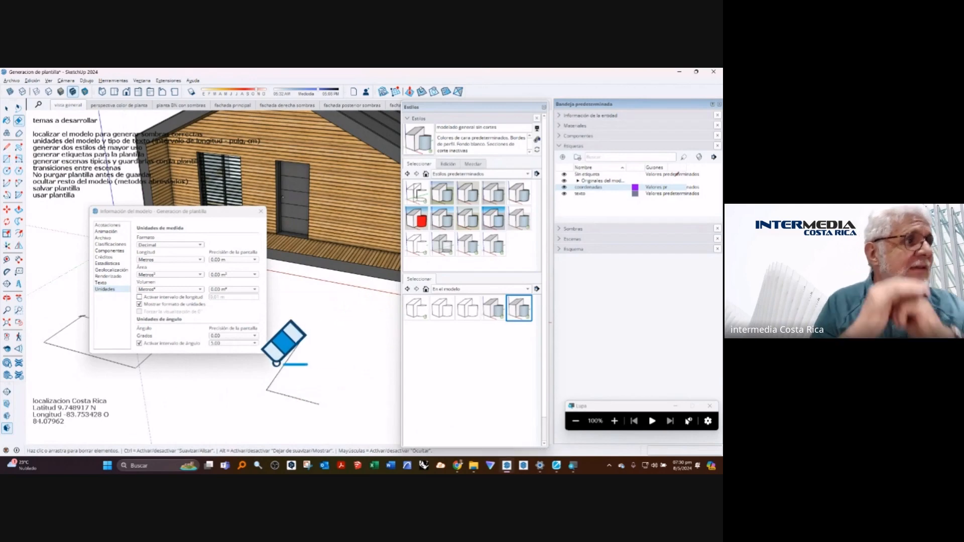
{"action": "mouse_move", "coordinate": [281, 379]}
{"action": "middle_mouse_down"}
{"action": "mouse_move", "coordinate": [321, 352]}
{"action": "mouse_move", "coordinate": [319, 379]}
{"action": "middle_mouse_up"}
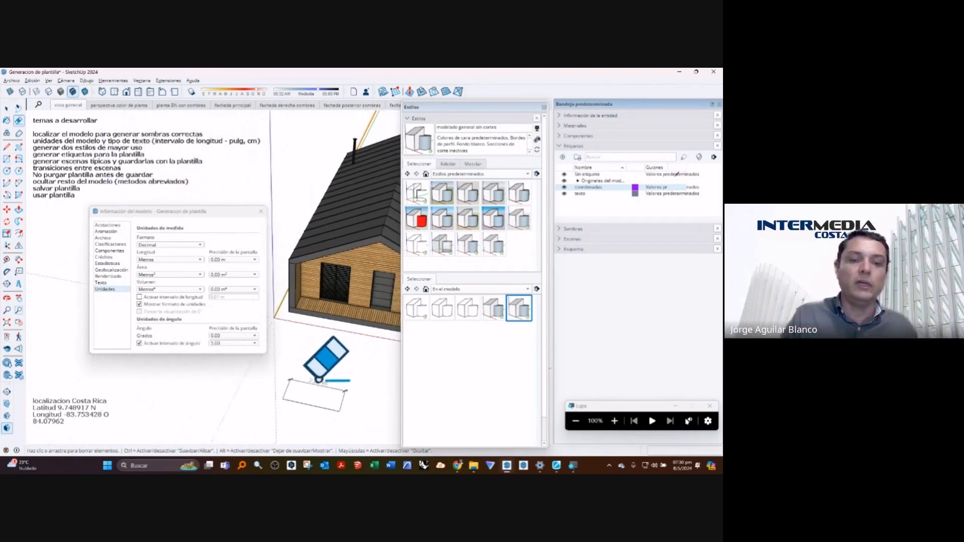
{"action": "scroll", "coordinate": [319, 380], "scroll_direction": "down", "scroll_amount": 1}
{"action": "left_click_drag", "start_coordinate": [319, 350], "coordinate": [324, 370]}
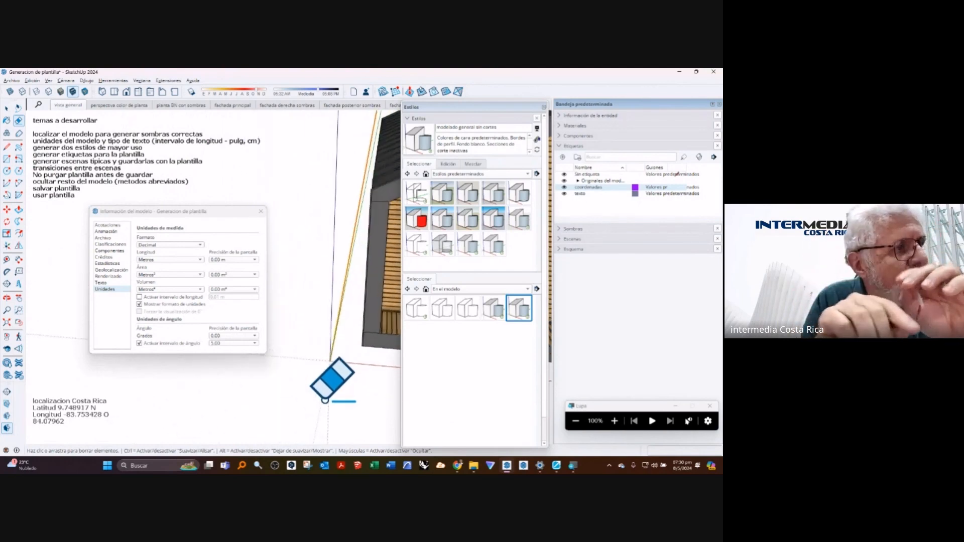
Step: Move the model information dialog clear of the origin and draw a 2 by 8 inch rectangle beside the red axis
{"action": "left_click_drag", "start_coordinate": [196, 215], "coordinate": [132, 209]}
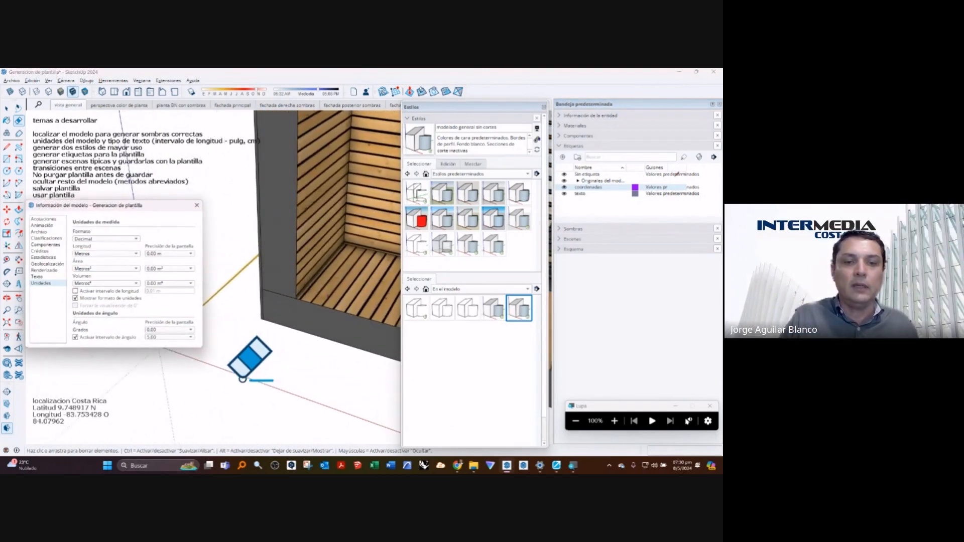
{"action": "left_click", "coordinate": [6, 159]}
{"action": "left_click", "coordinate": [256, 376]}
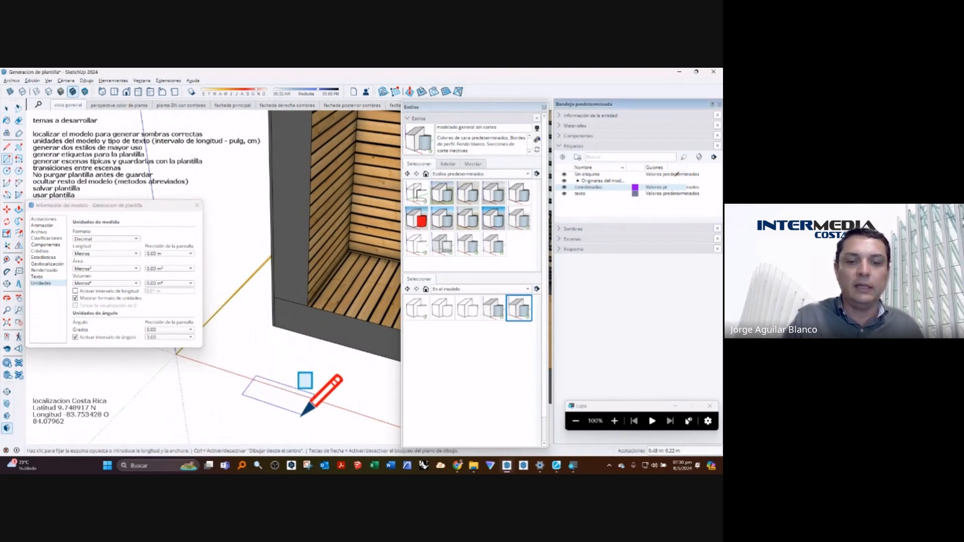
{"action": "type", "text": "2"}
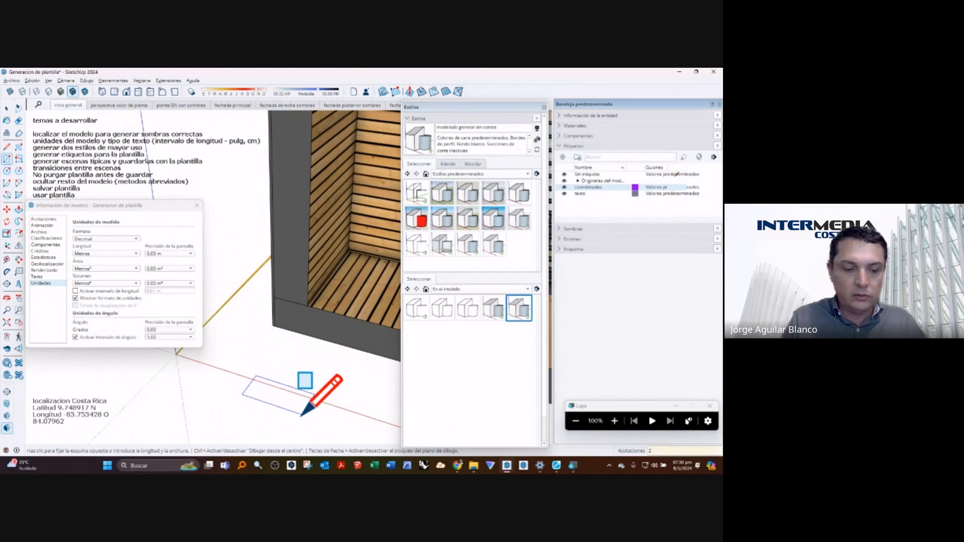
{"action": "type", "text": ";"}
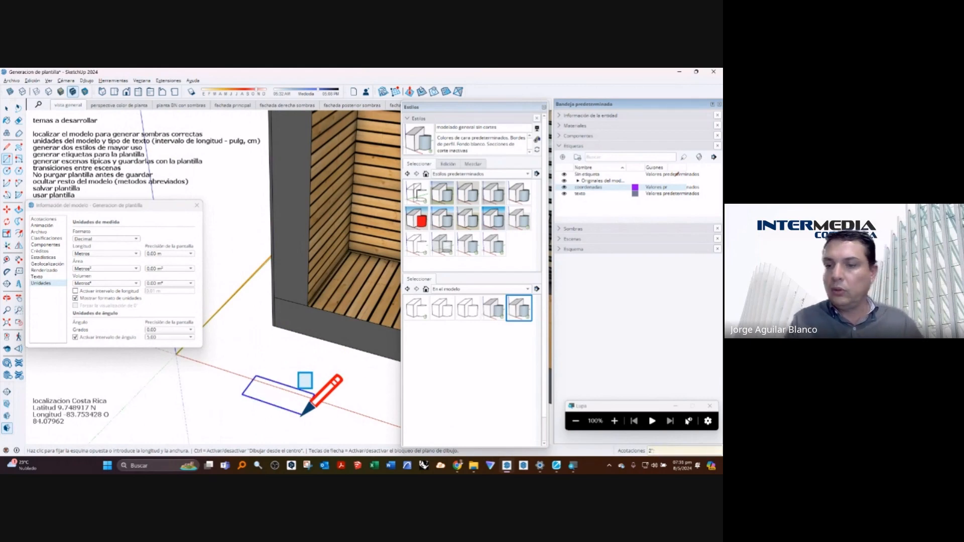
{"action": "type", "text": "8"}
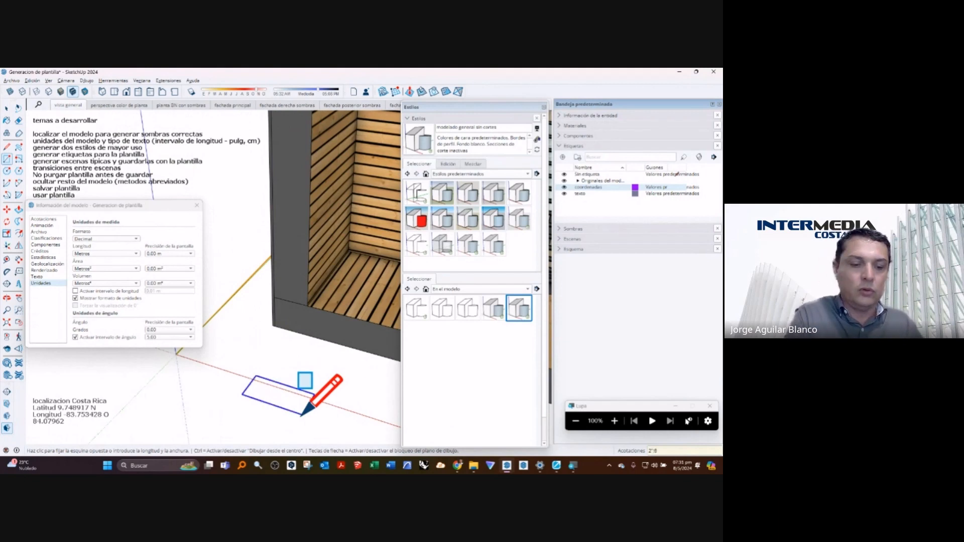
{"action": "key", "text": "Return"}
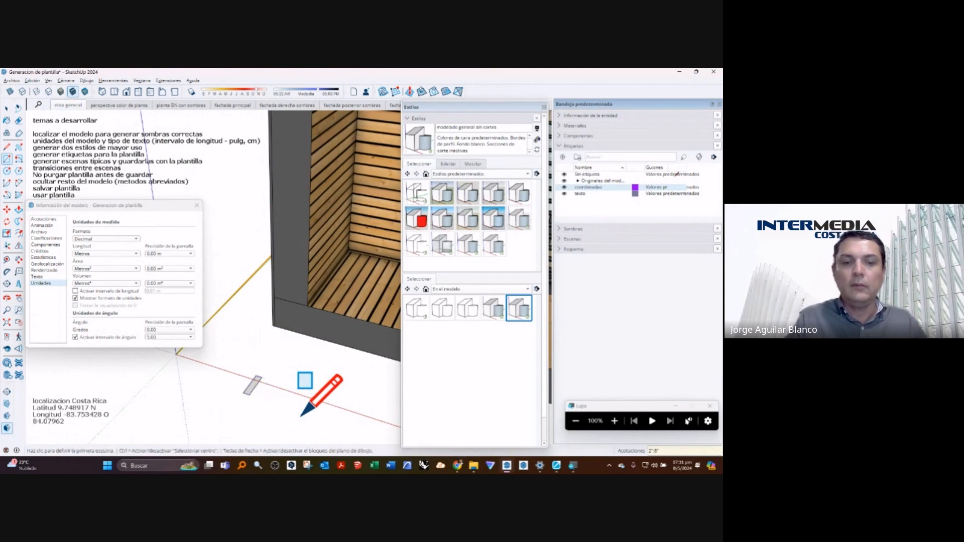
Step: Select the small rectangle beside the red axis and shift the model information dialog slightly
{"action": "key", "text": "space"}
{"action": "scroll", "coordinate": [253, 395], "scroll_direction": "up", "scroll_amount": 2}
{"action": "middle_click_drag", "start_coordinate": [254, 394], "coordinate": [263, 339]}
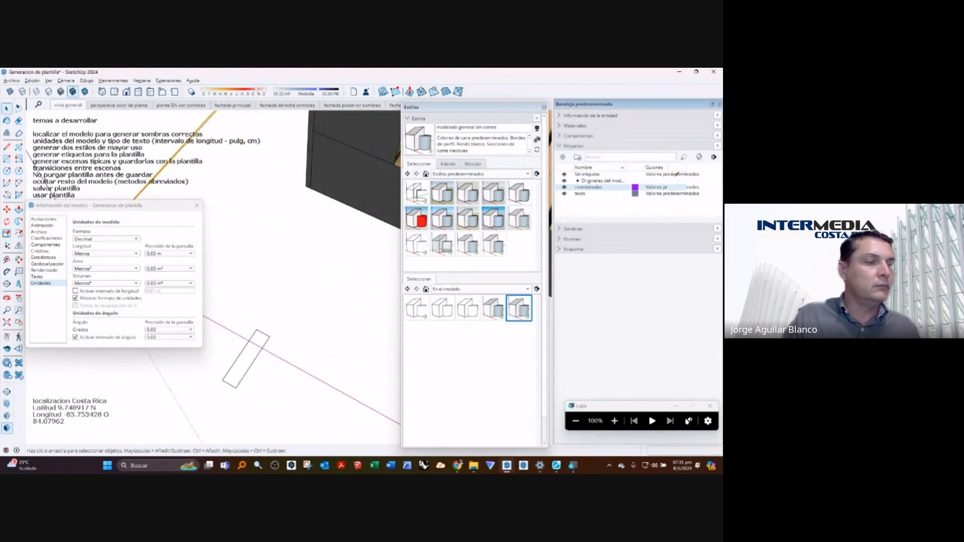
{"action": "middle_click_drag", "start_coordinate": [334, 327], "coordinate": [257, 301]}
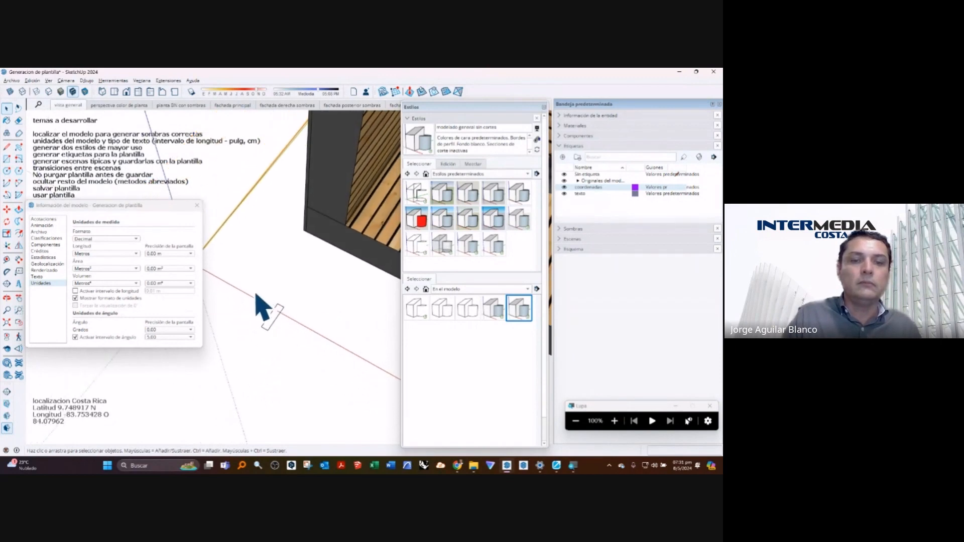
{"action": "left_click_drag", "start_coordinate": [253, 292], "coordinate": [313, 356]}
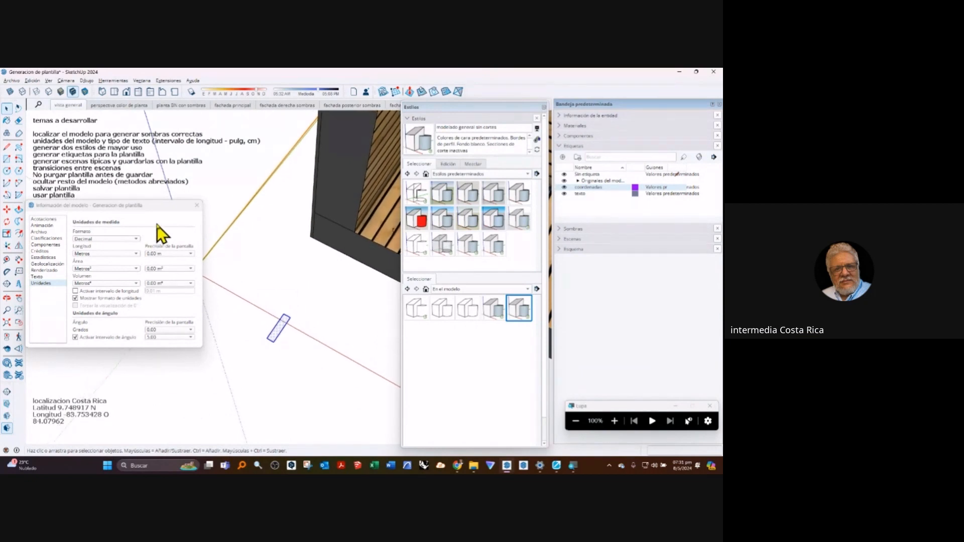
{"action": "left_click_drag", "start_coordinate": [161, 208], "coordinate": [171, 227]}
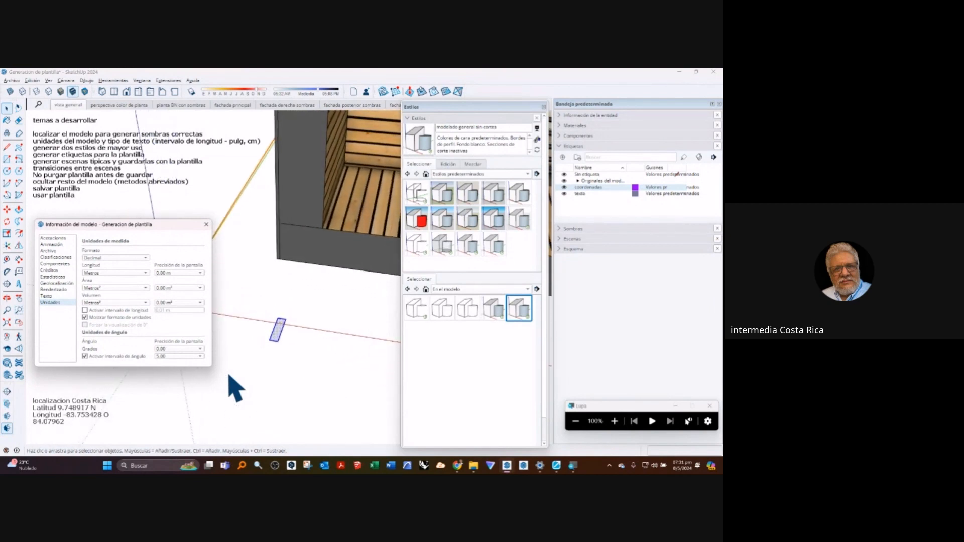
Step: Draw a 2 m line parallel to the red axis in front of the house and move the model information dialog clear of the drawing
{"action": "key", "text": "l"}
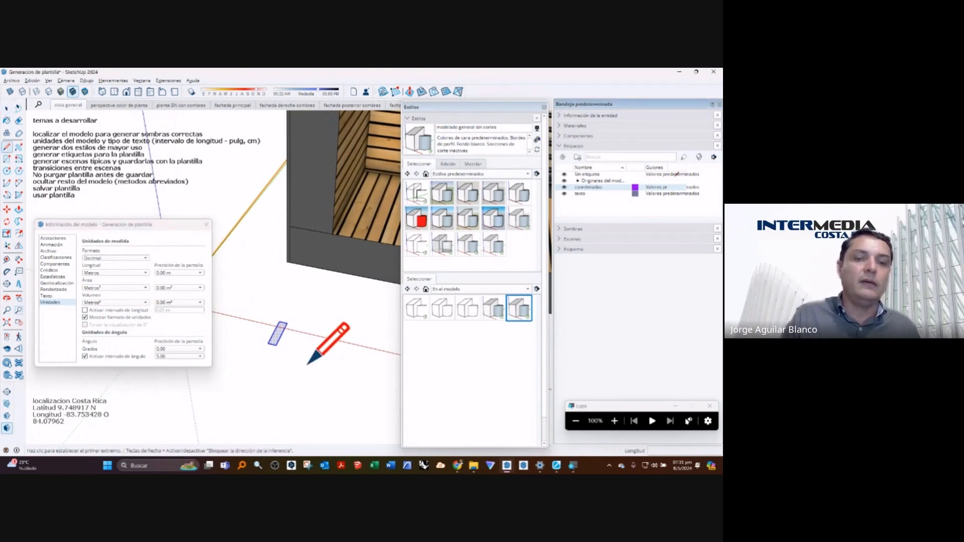
{"action": "left_click", "coordinate": [266, 358]}
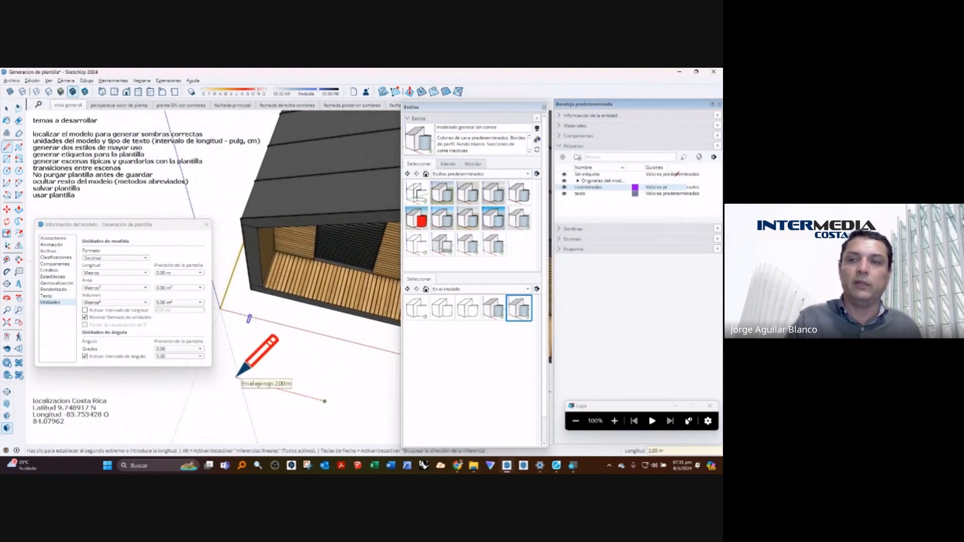
{"action": "key", "text": "space"}
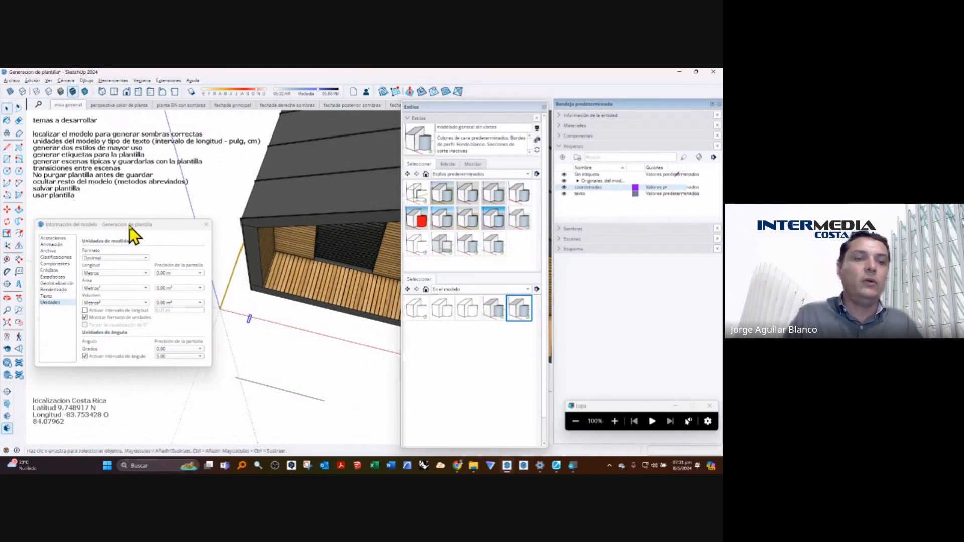
{"action": "mouse_move", "coordinate": [130, 225]}
{"action": "left_mouse_down"}
{"action": "mouse_move", "coordinate": [149, 233]}
{"action": "mouse_move", "coordinate": [139, 226]}
{"action": "left_mouse_up"}
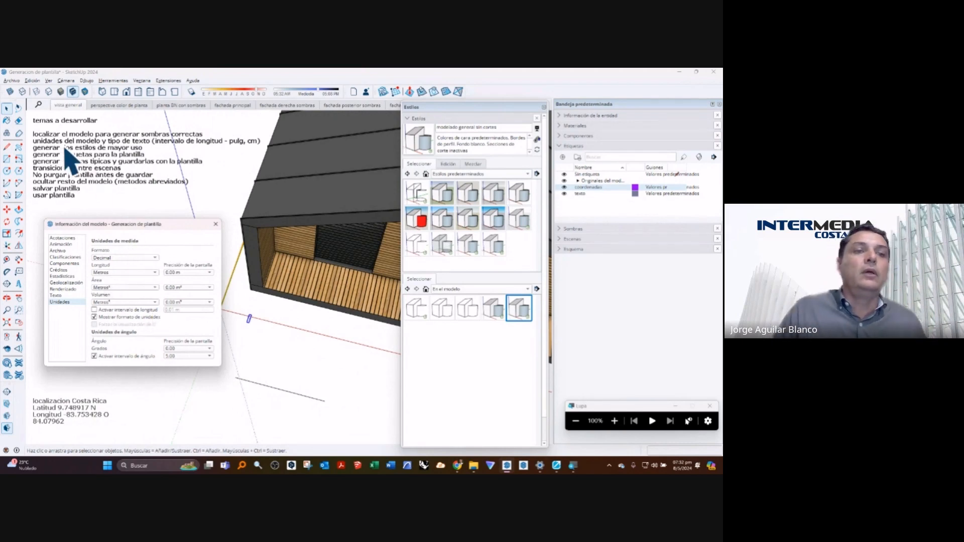
{"action": "left_click_drag", "start_coordinate": [134, 224], "coordinate": [124, 444]}
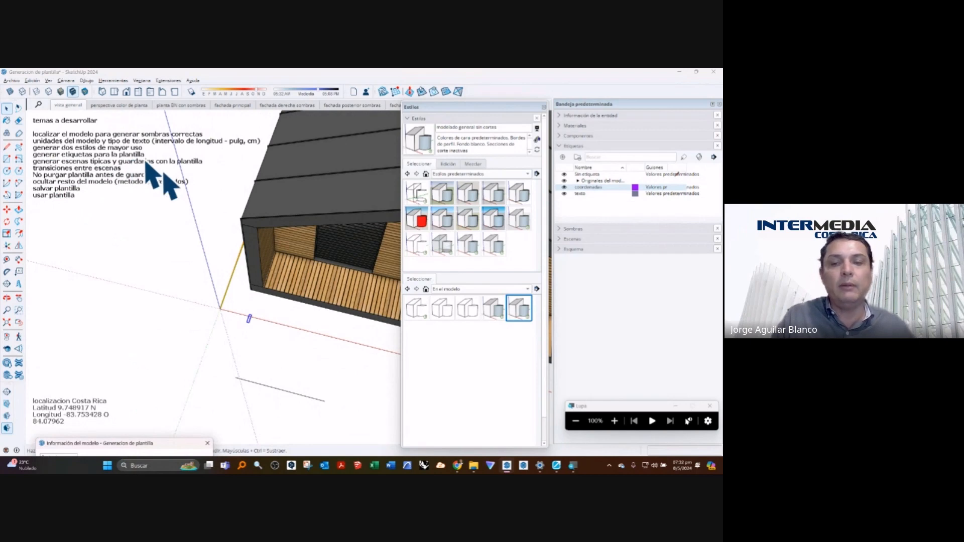
Step: Preview the house with the in-model styles "blanco y negro" and "blanco y negro con sombras sin cortes"
{"action": "left_click", "coordinate": [459, 348]}
{"action": "middle_click_drag", "start_coordinate": [288, 293], "coordinate": [300, 316]}
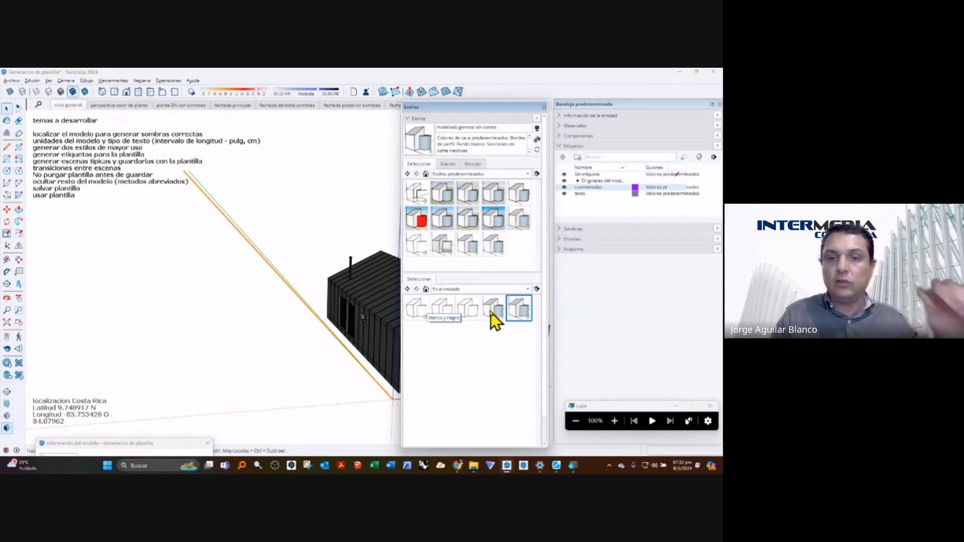
{"action": "left_click", "coordinate": [417, 310]}
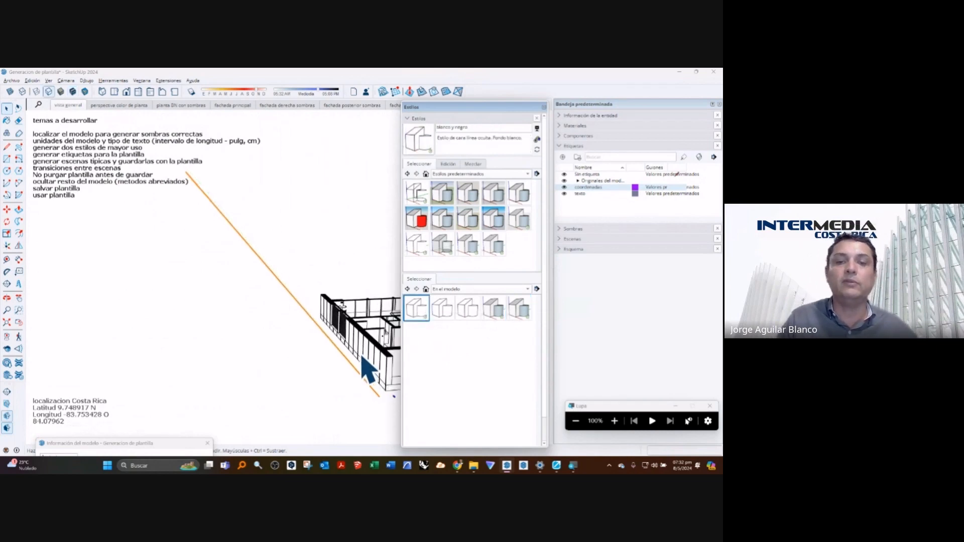
{"action": "scroll", "coordinate": [366, 369], "scroll_direction": "down", "scroll_amount": 5}
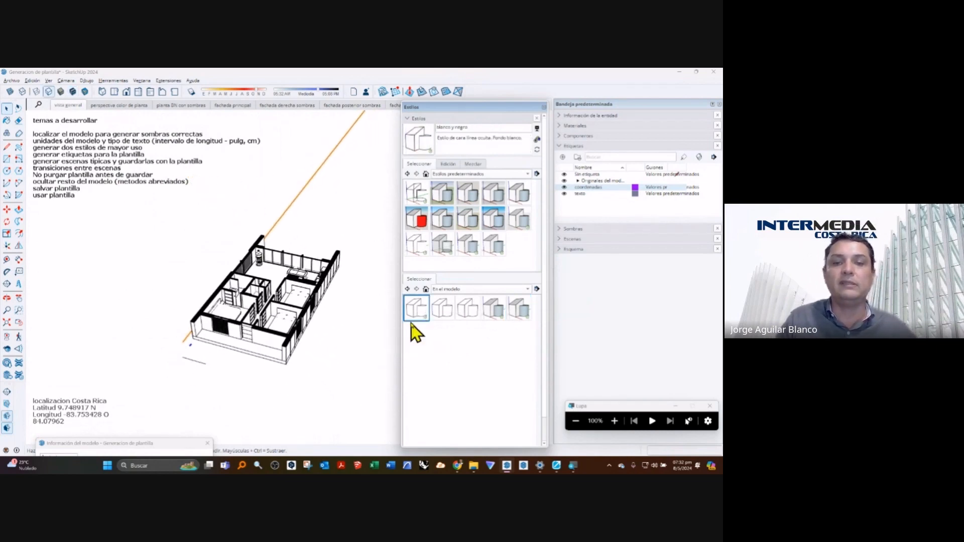
{"action": "left_click", "coordinate": [440, 311]}
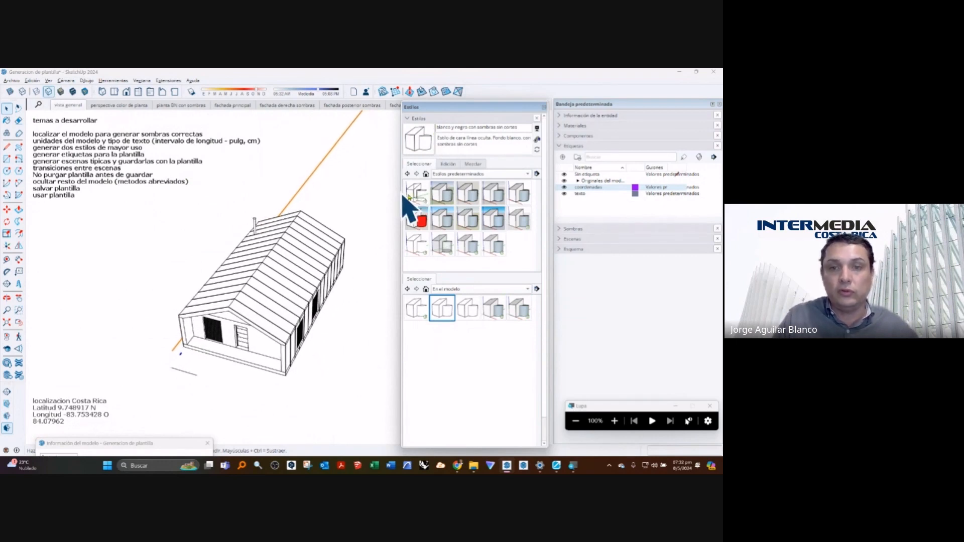
Step: Apply the default styles Línea oculta, Estilo de planificación urbanística and Sólido in turn, and show the editing and mixing options
{"action": "left_click", "coordinate": [418, 249]}
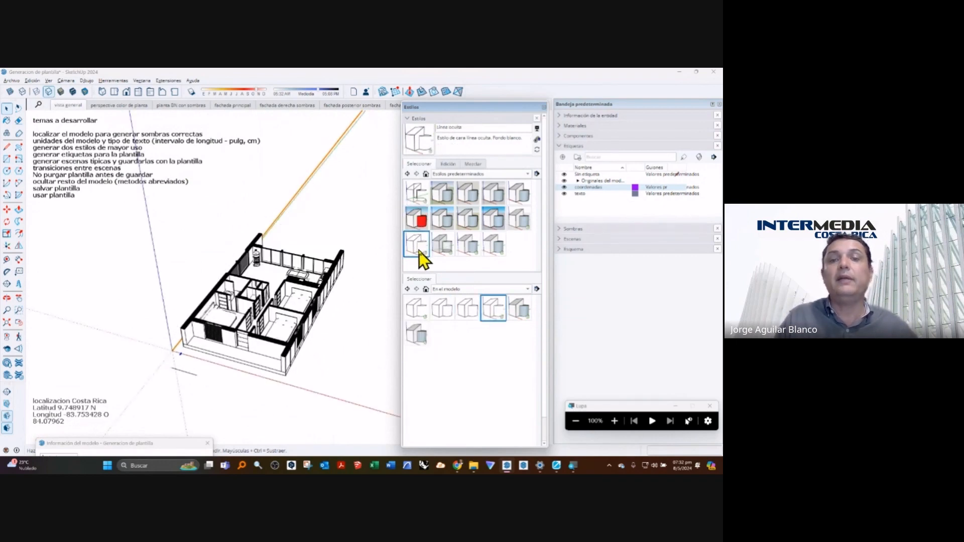
{"action": "left_click", "coordinate": [444, 220]}
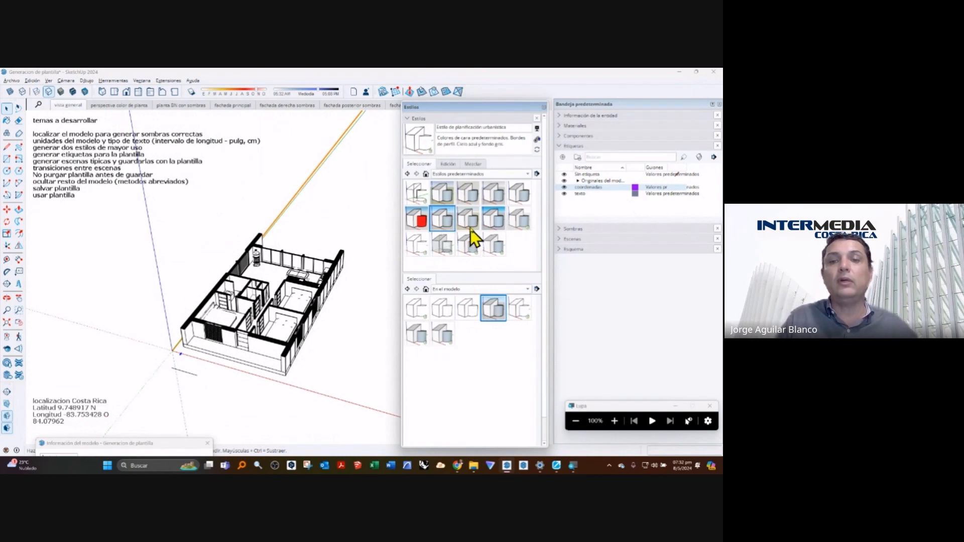
{"action": "left_click", "coordinate": [475, 247]}
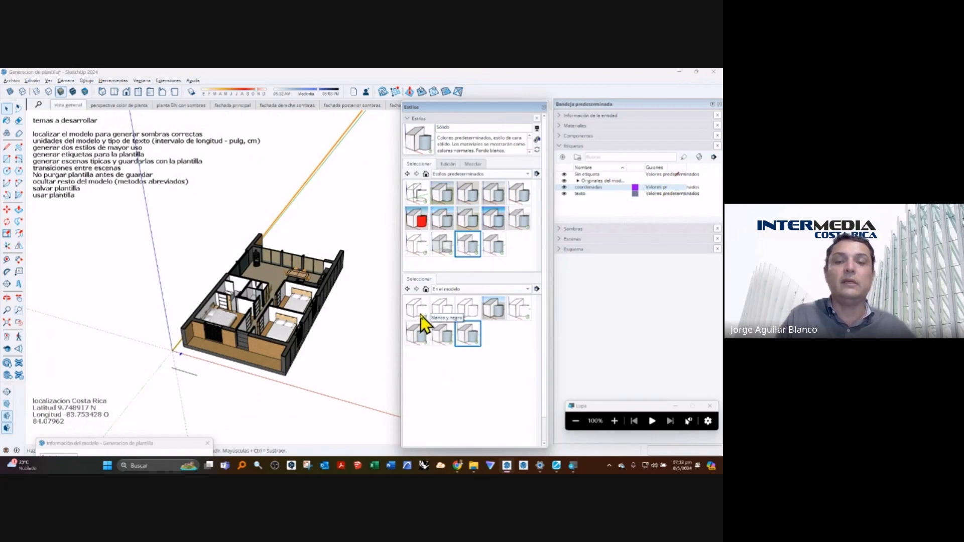
{"action": "left_click", "coordinate": [469, 335]}
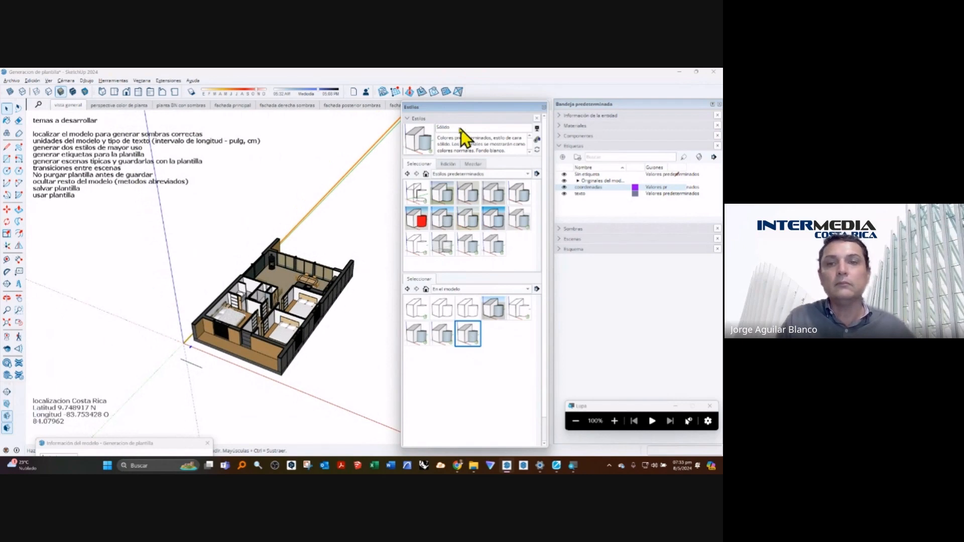
{"action": "left_click", "coordinate": [448, 165]}
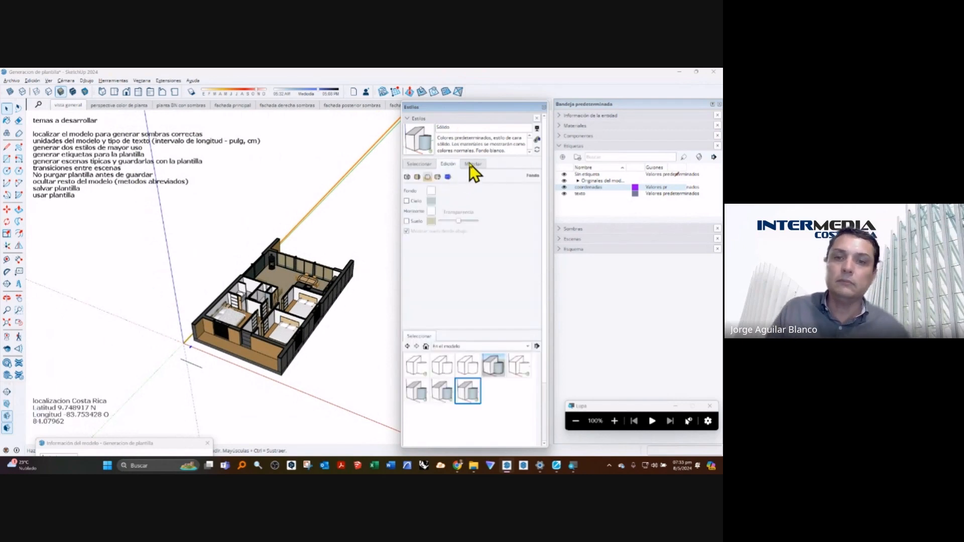
{"action": "left_click", "coordinate": [470, 165]}
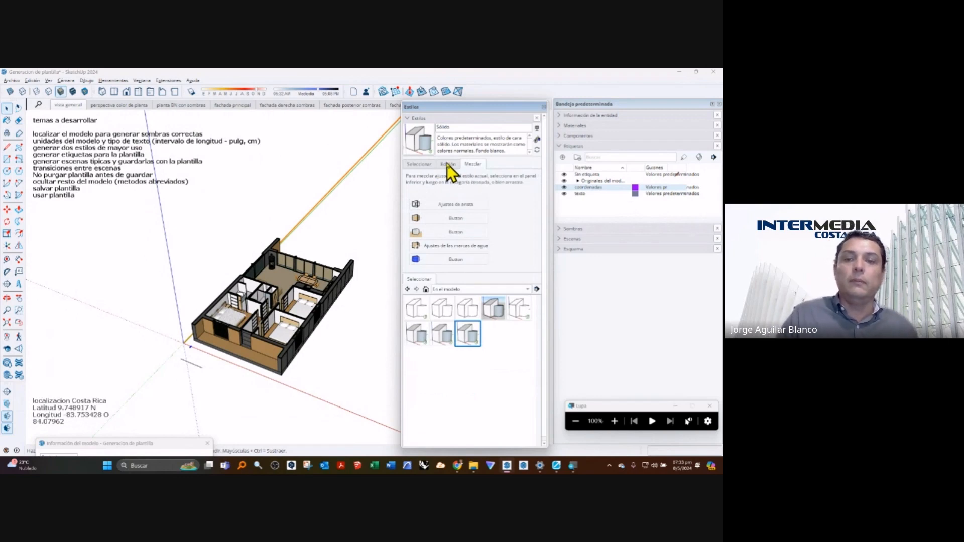
{"action": "left_click", "coordinate": [422, 167]}
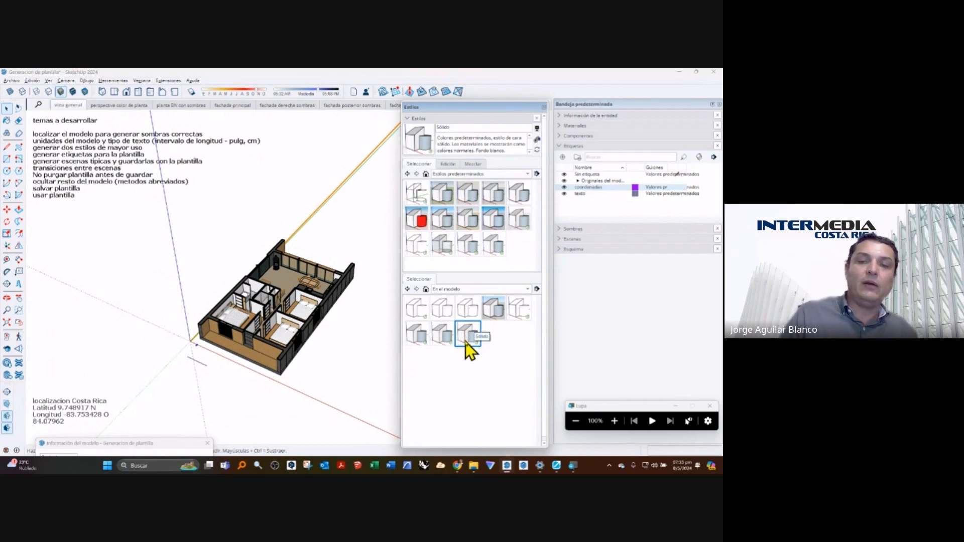
Step: Apply the in-model style "blanco y negro con sombras sin cortes" and open its modelling settings for editing
{"action": "left_click", "coordinate": [416, 315]}
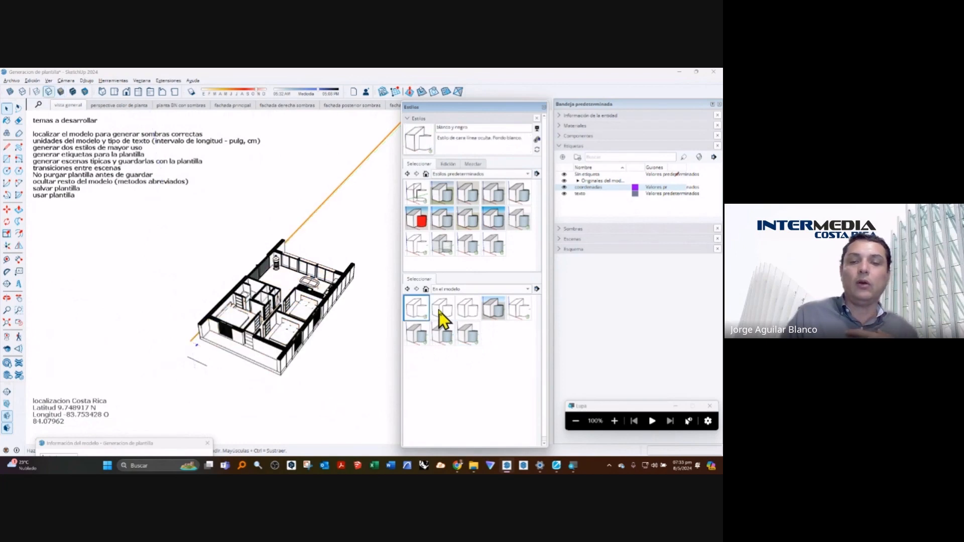
{"action": "left_click", "coordinate": [442, 315]}
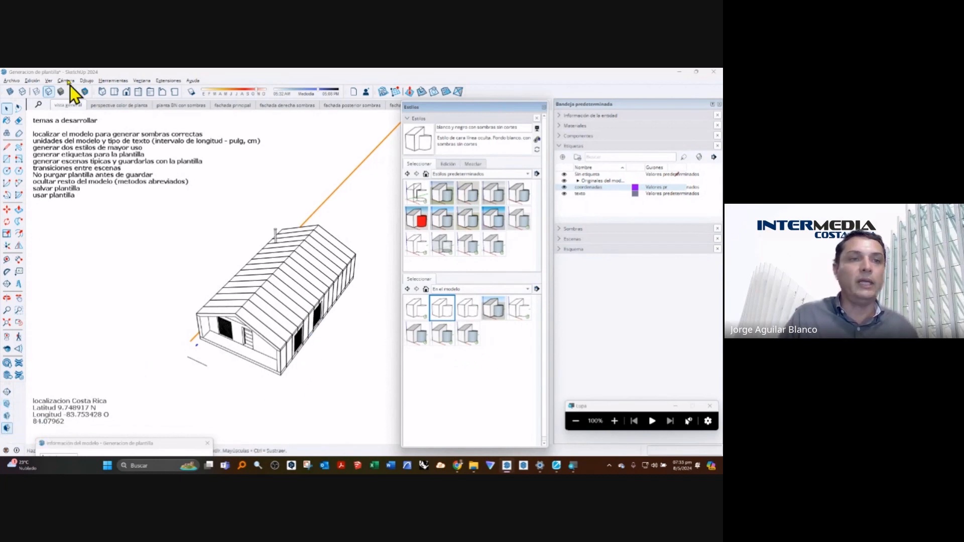
{"action": "left_click", "coordinate": [49, 81]}
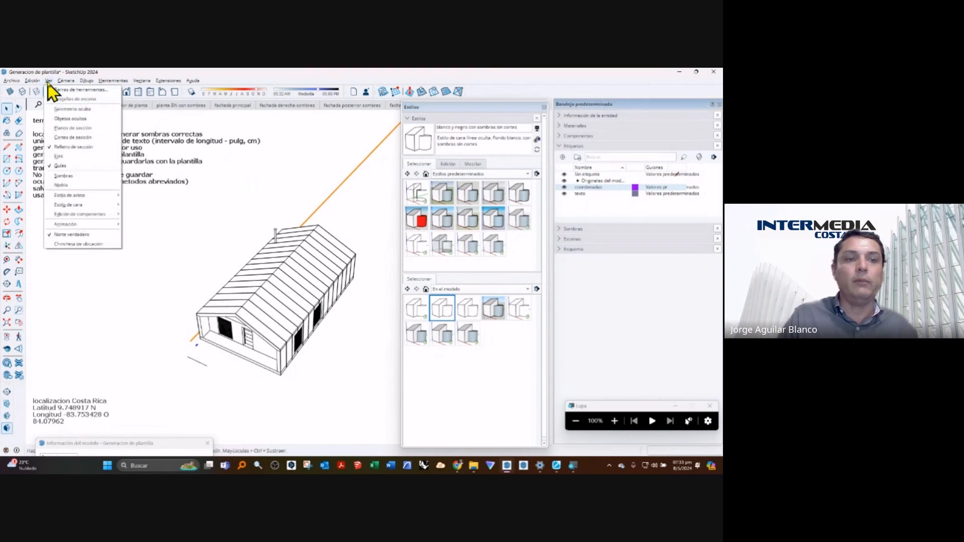
{"action": "left_click", "coordinate": [447, 162]}
{"action": "left_click", "coordinate": [449, 164]}
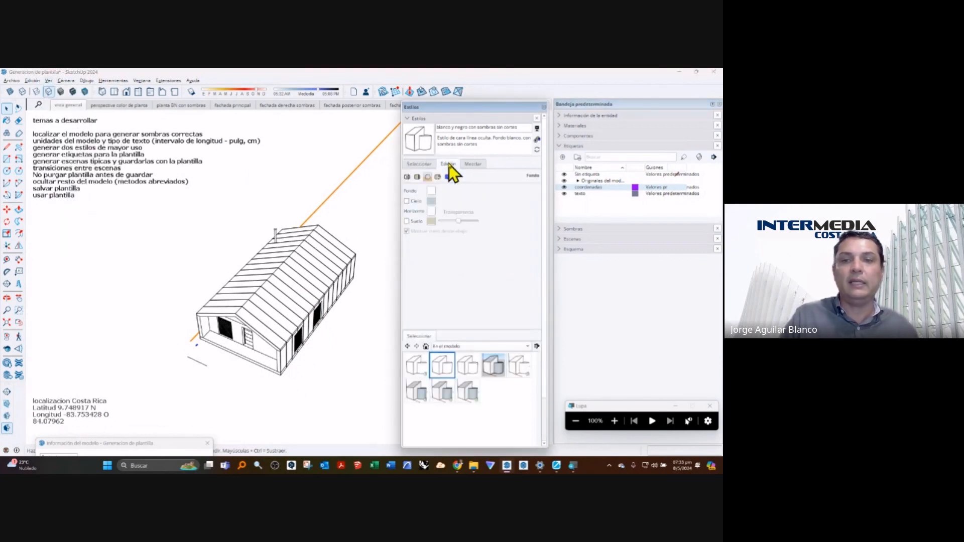
{"action": "left_click", "coordinate": [473, 164]}
{"action": "left_click", "coordinate": [448, 165]}
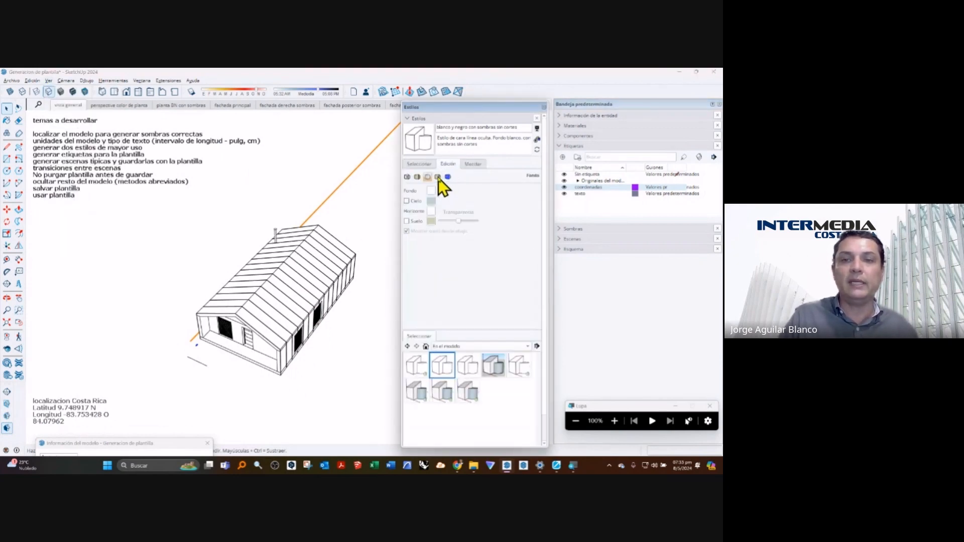
{"action": "left_click", "coordinate": [447, 177]}
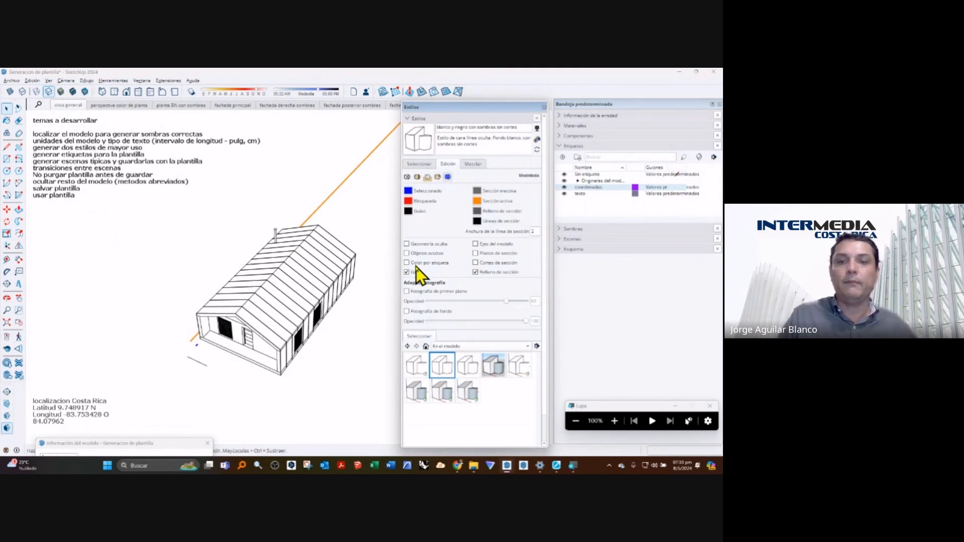
Step: Turn on section cuts in the style and set the section line width to 4
{"action": "left_click", "coordinate": [476, 263]}
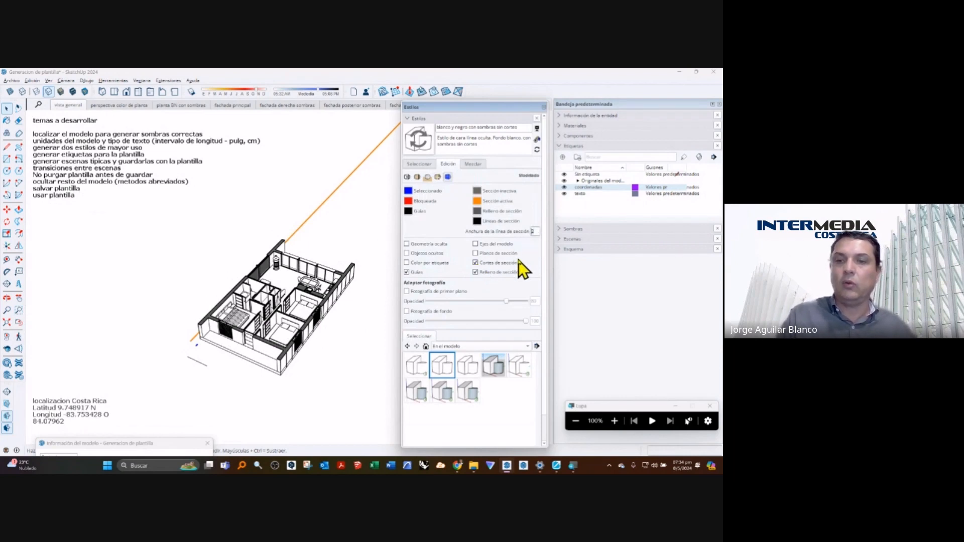
{"action": "type", "text": "4"}
{"action": "key", "text": "Return"}
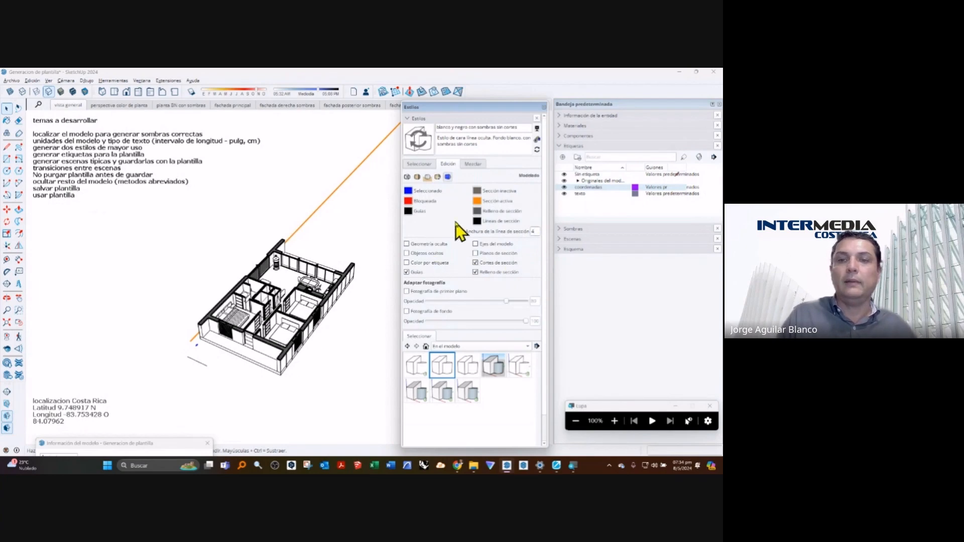
{"action": "scroll", "coordinate": [394, 271], "scroll_direction": "up", "scroll_amount": 5}
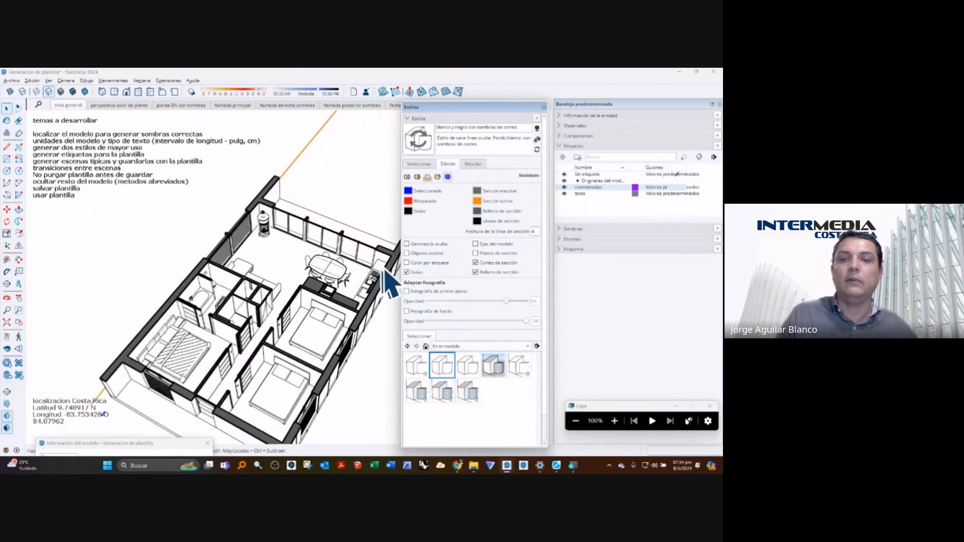
Step: Change the style's section fill colour to dark brown
{"action": "left_click", "coordinate": [477, 213]}
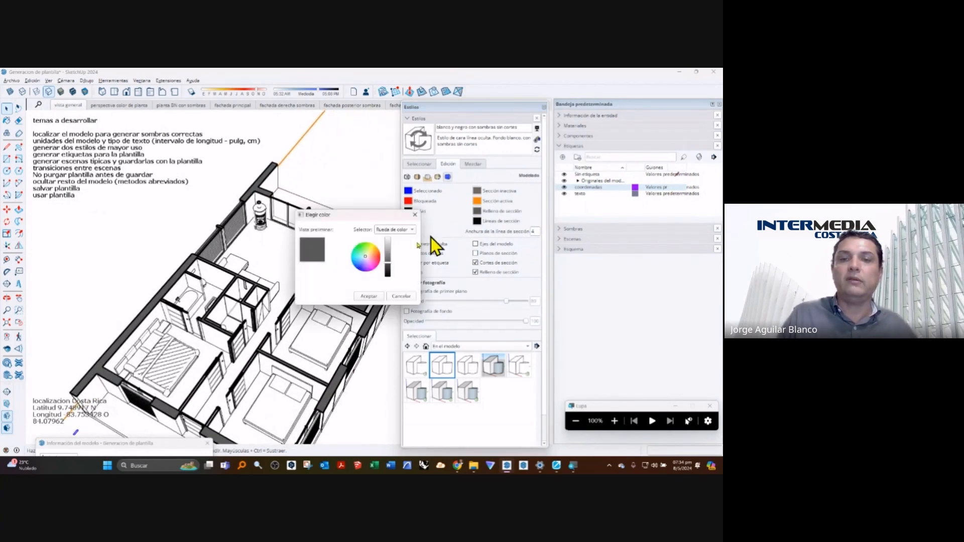
{"action": "left_click", "coordinate": [374, 255]}
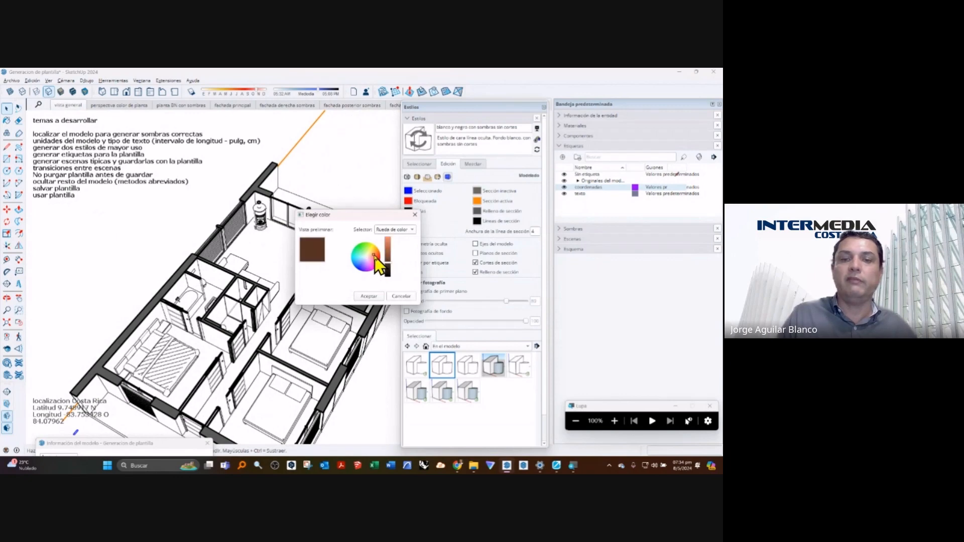
{"action": "left_click", "coordinate": [372, 296]}
{"action": "scroll", "coordinate": [381, 306], "scroll_direction": "down", "scroll_amount": 5}
{"action": "scroll", "coordinate": [377, 298], "scroll_direction": "down", "scroll_amount": 2}
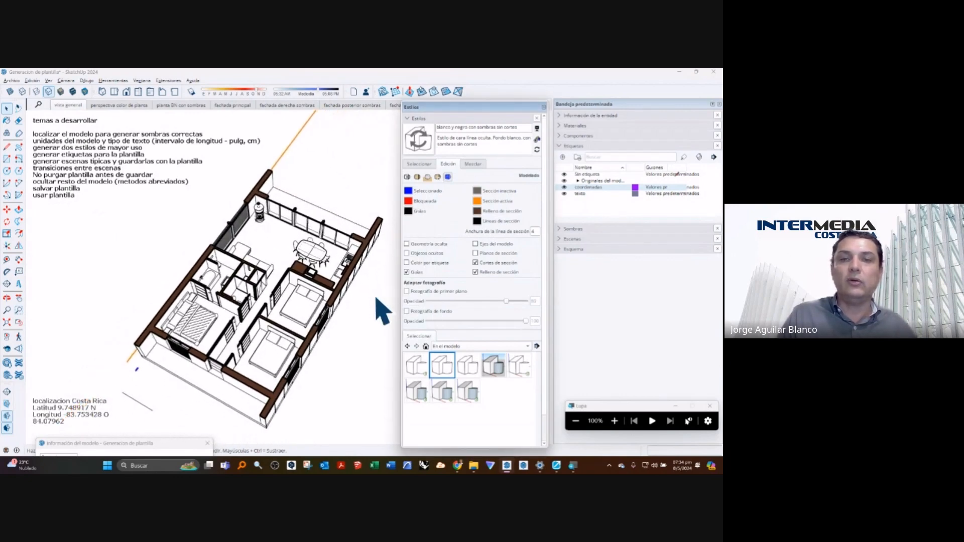
Step: Create a new style from the current settings, name it "blanco y negro con relleno de color" and update it
{"action": "left_click", "coordinate": [537, 140]}
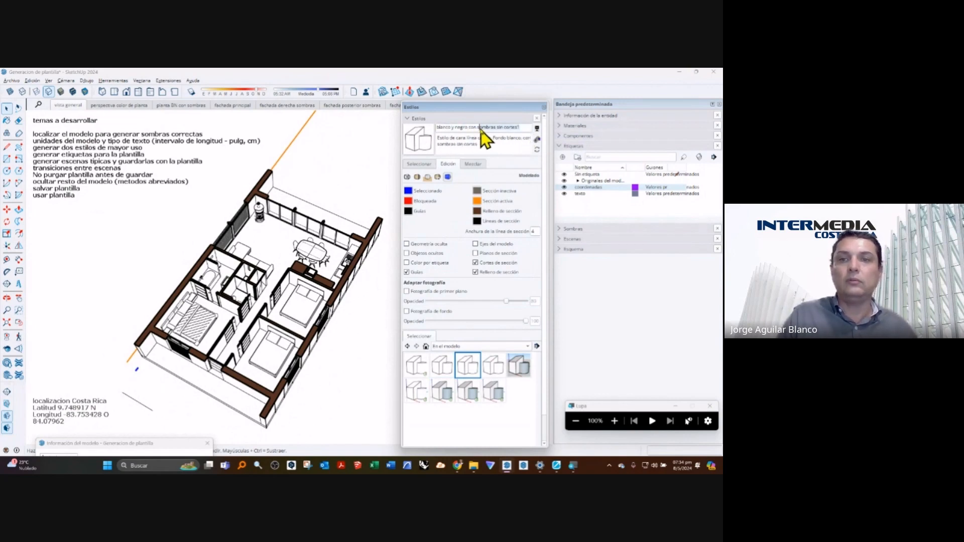
{"action": "key", "text": "BackSpace"}
{"action": "key", "text": "BackSpace"}
{"action": "key", "text": "BackSpace"}
{"action": "key", "text": "BackSpace"}
{"action": "key", "text": "BackSpace"}
{"action": "key", "text": "BackSpace"}
{"action": "key", "text": "BackSpace"}
{"action": "key", "text": "BackSpace"}
{"action": "key", "text": "BackSpace"}
{"action": "key", "text": "BackSpace"}
{"action": "key", "text": "BackSpace"}
{"action": "key", "text": "BackSpace"}
{"action": "key", "text": "BackSpace"}
{"action": "key", "text": "BackSpace"}
{"action": "key", "text": "BackSpace"}
{"action": "key", "text": "BackSpace"}
{"action": "key", "text": "BackSpace"}
{"action": "key", "text": "BackSpace"}
{"action": "key", "text": "BackSpace"}
{"action": "key", "text": "BackSpace"}
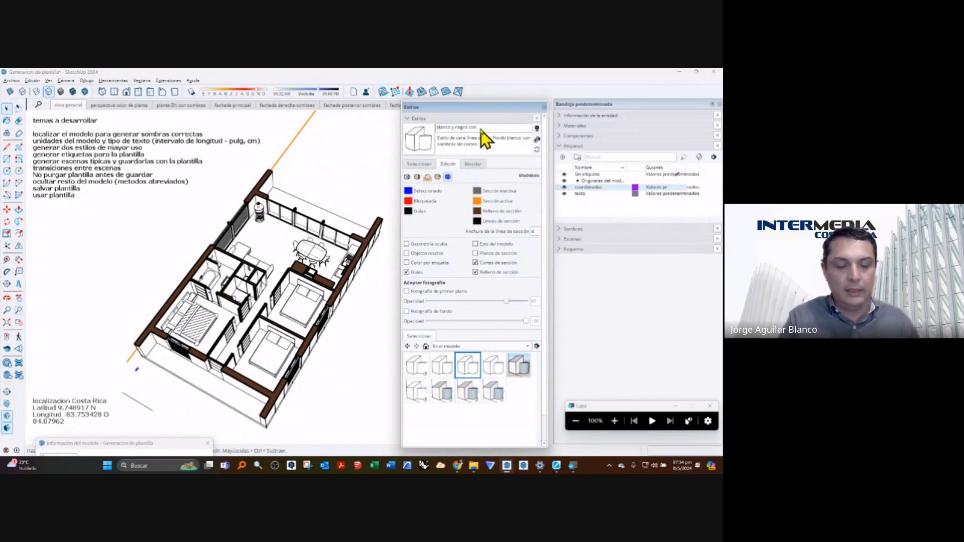
{"action": "type", "text": "relleno"}
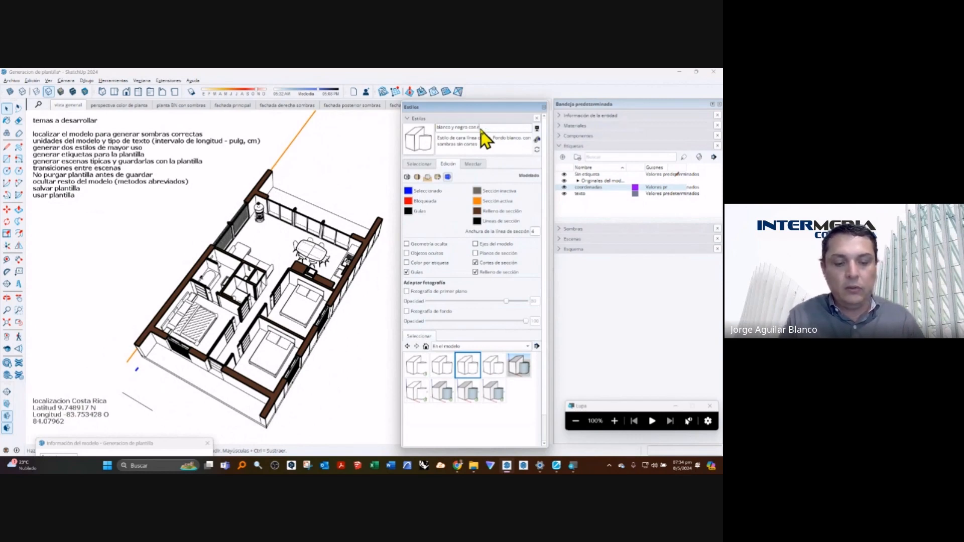
{"action": "type", "text": " de color"}
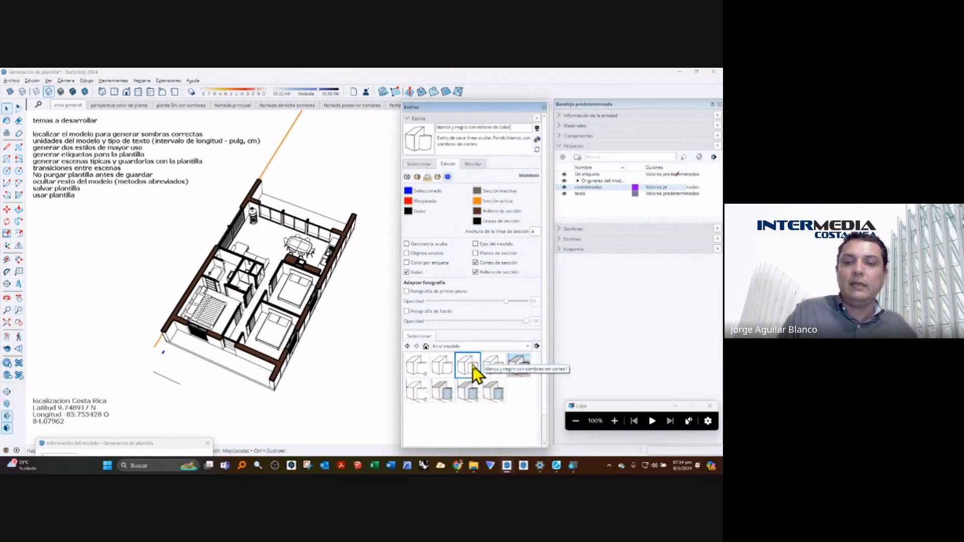
{"action": "left_click", "coordinate": [499, 146]}
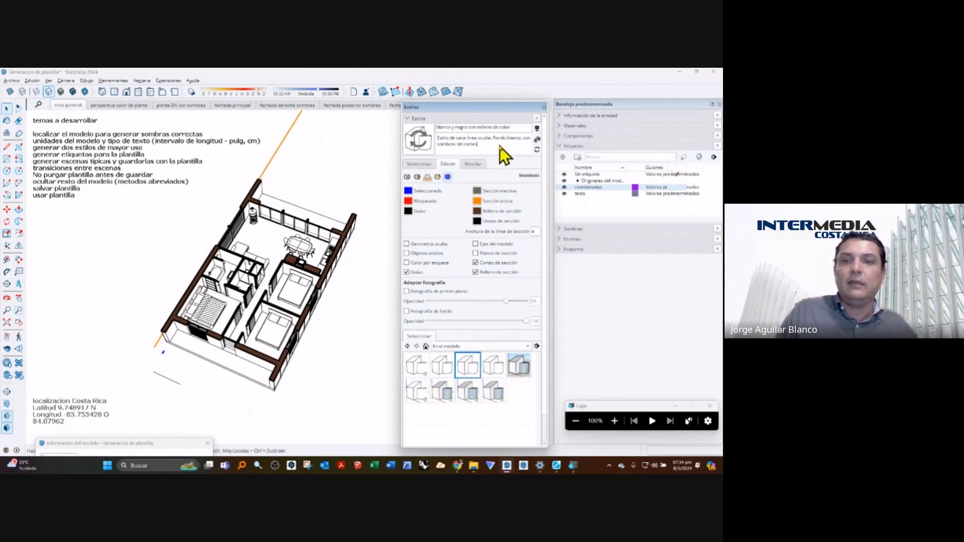
{"action": "left_click", "coordinate": [425, 145]}
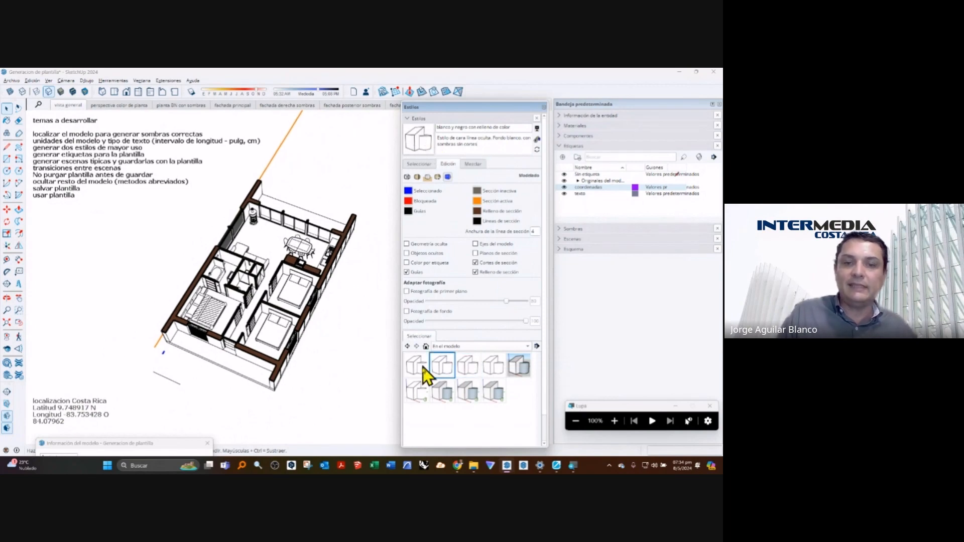
Step: Set the new style's section line width to 2 and update the style
{"action": "middle_click_drag", "start_coordinate": [299, 272], "coordinate": [302, 274]}
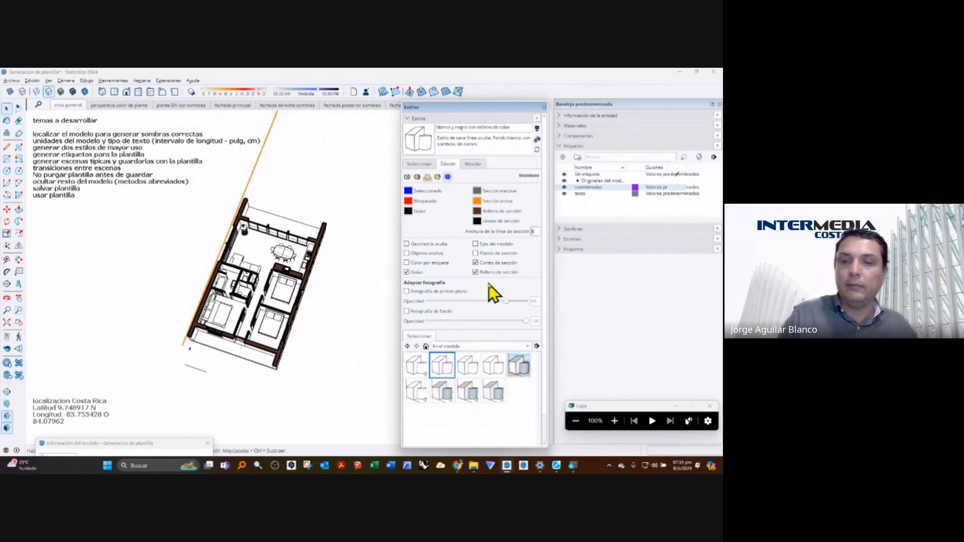
{"action": "scroll", "coordinate": [347, 290], "scroll_direction": "up", "scroll_amount": 5}
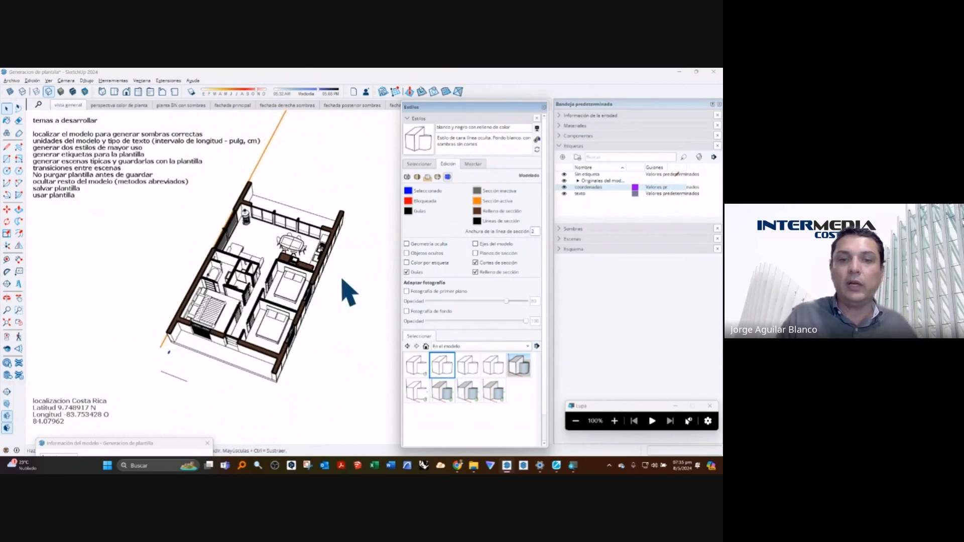
{"action": "scroll", "coordinate": [343, 281], "scroll_direction": "up", "scroll_amount": 3}
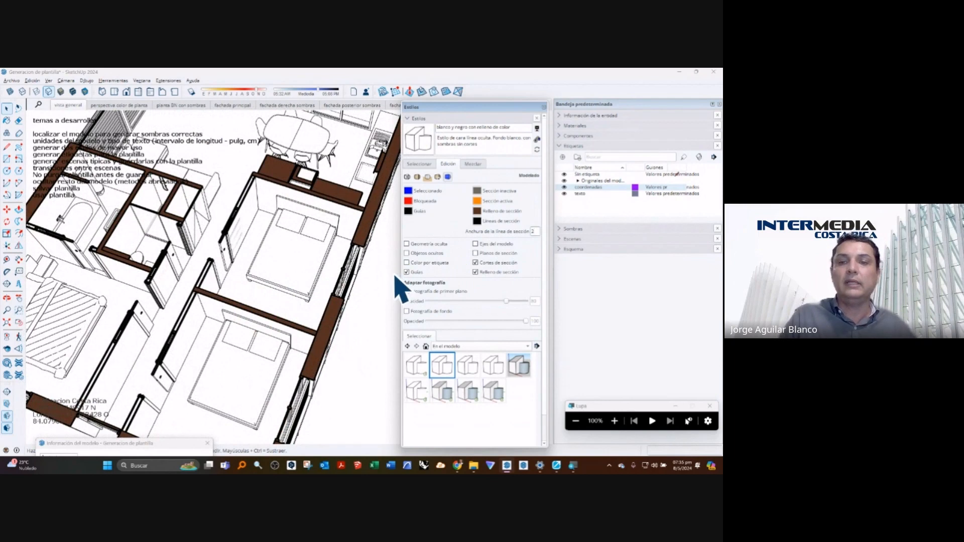
{"action": "left_click", "coordinate": [444, 216]}
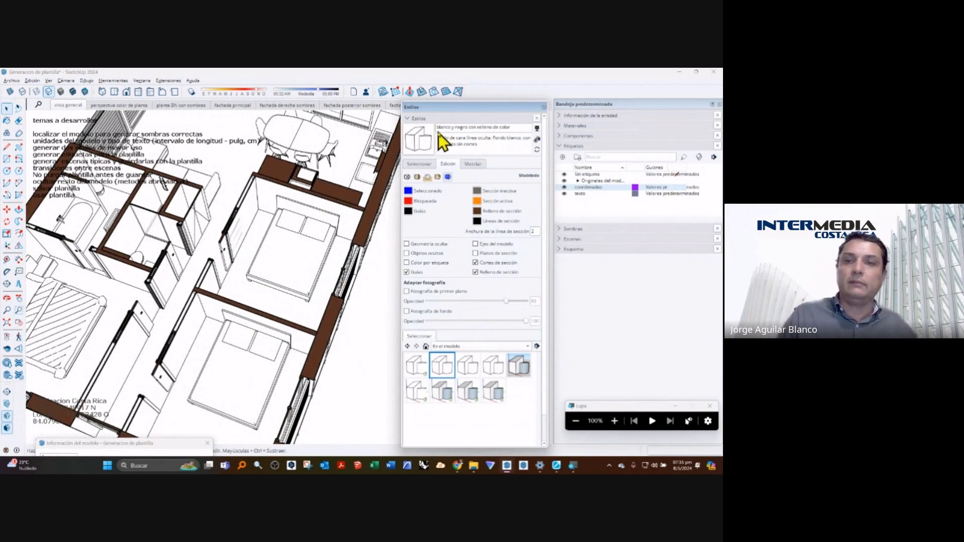
Step: Apply the in-model style "blanco y negro" for comparison, followed by Estilo de planificación urbanística
{"action": "scroll", "coordinate": [383, 177], "scroll_direction": "down", "scroll_amount": 6}
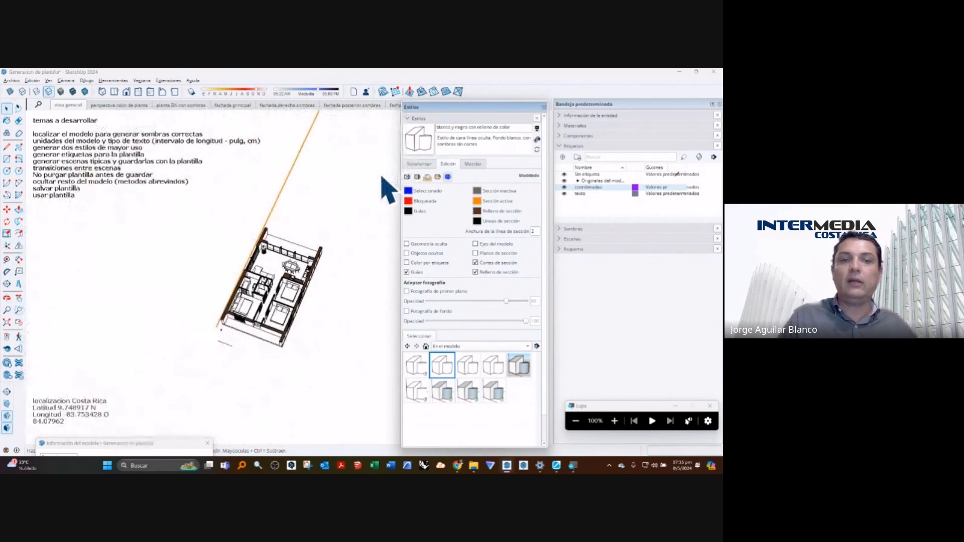
{"action": "scroll", "coordinate": [382, 175], "scroll_direction": "up", "scroll_amount": 2}
{"action": "middle_click_drag", "start_coordinate": [319, 272], "coordinate": [339, 283]}
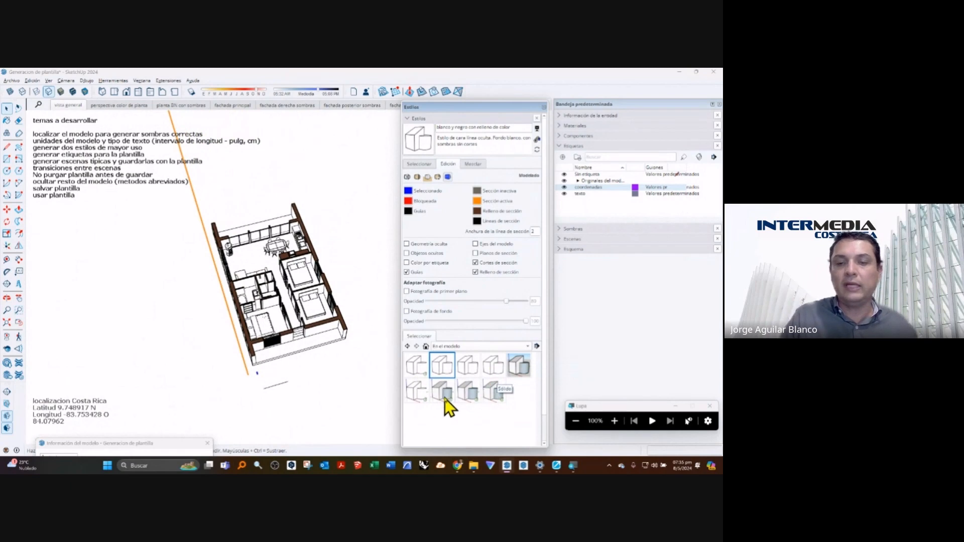
{"action": "left_click", "coordinate": [415, 367]}
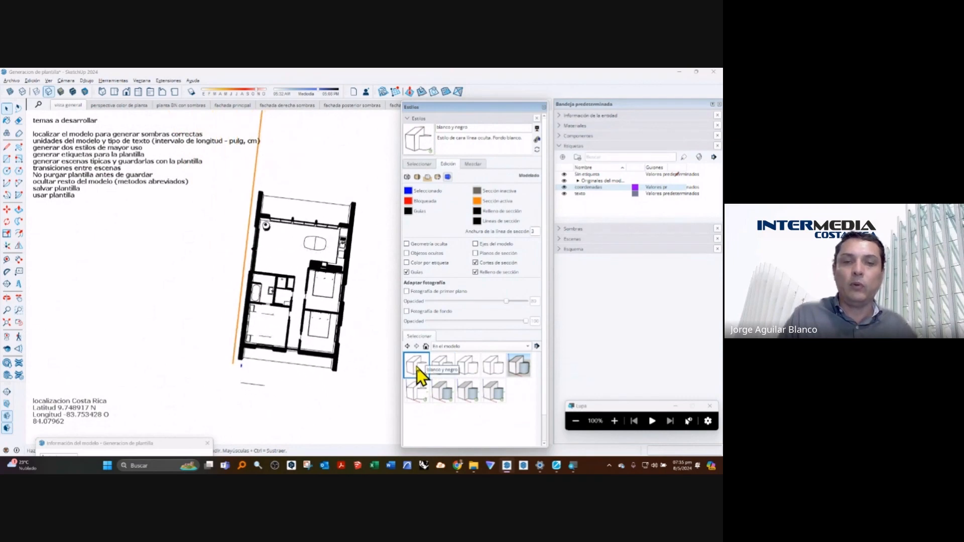
{"action": "left_click", "coordinate": [513, 378]}
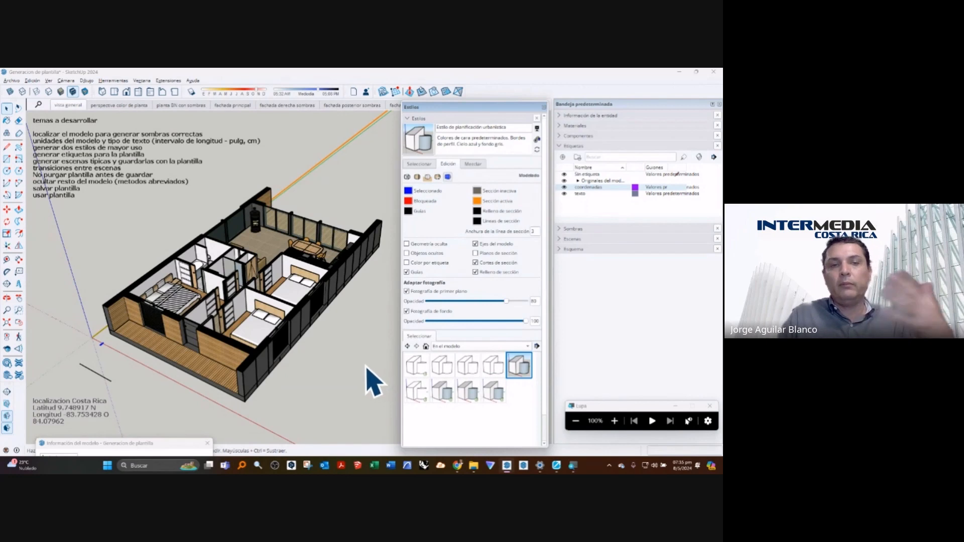
{"action": "scroll", "coordinate": [243, 197], "scroll_direction": "down", "scroll_amount": 3}
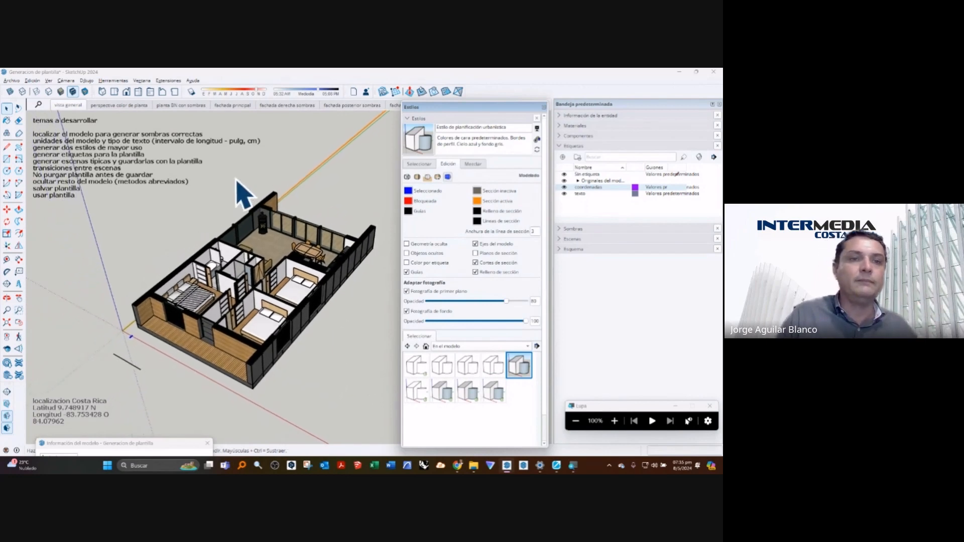
{"action": "middle_click_drag", "start_coordinate": [236, 179], "coordinate": [223, 165]}
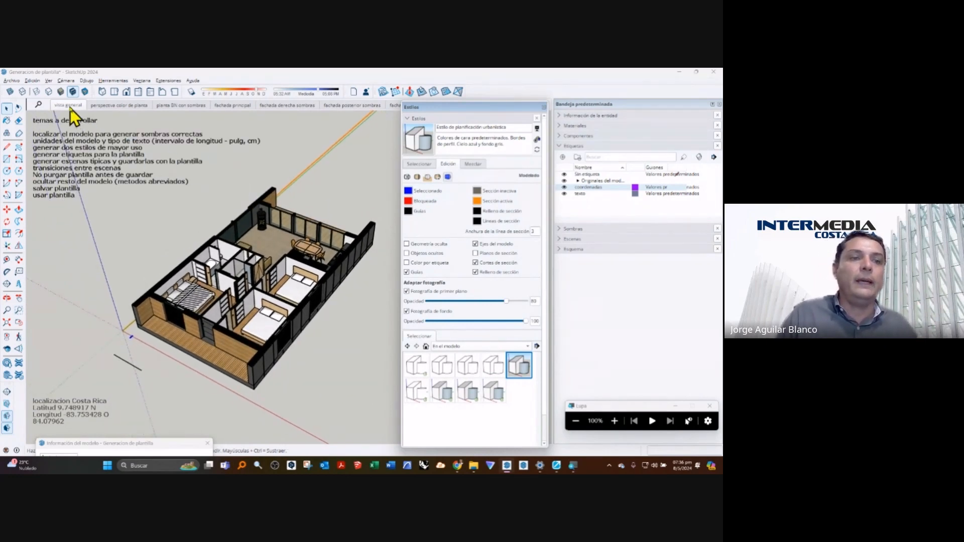
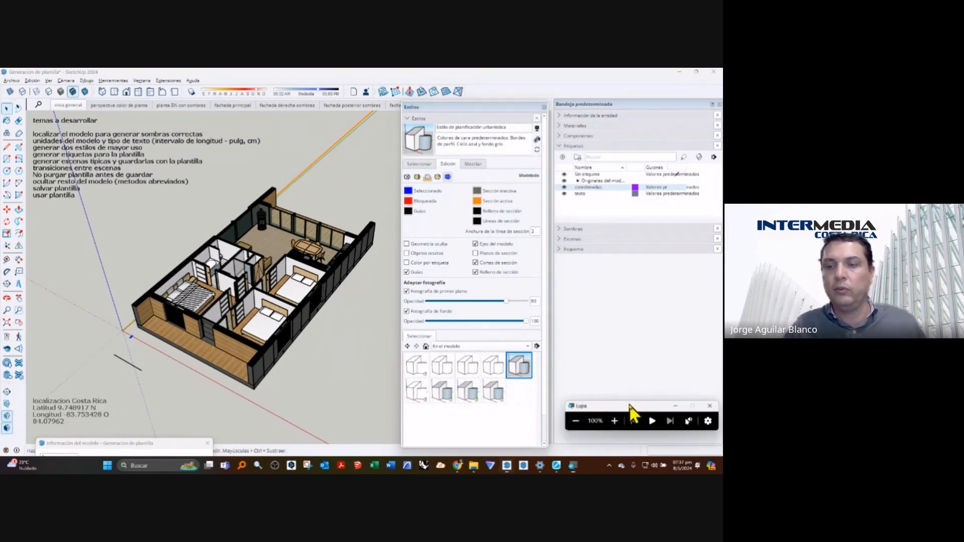
Step: Expand the tag folder of the model's original tags and review the SP_00 to SP_07 tags in it
{"action": "left_click_drag", "start_coordinate": [631, 412], "coordinate": [659, 371]}
{"action": "left_click", "coordinate": [611, 295]}
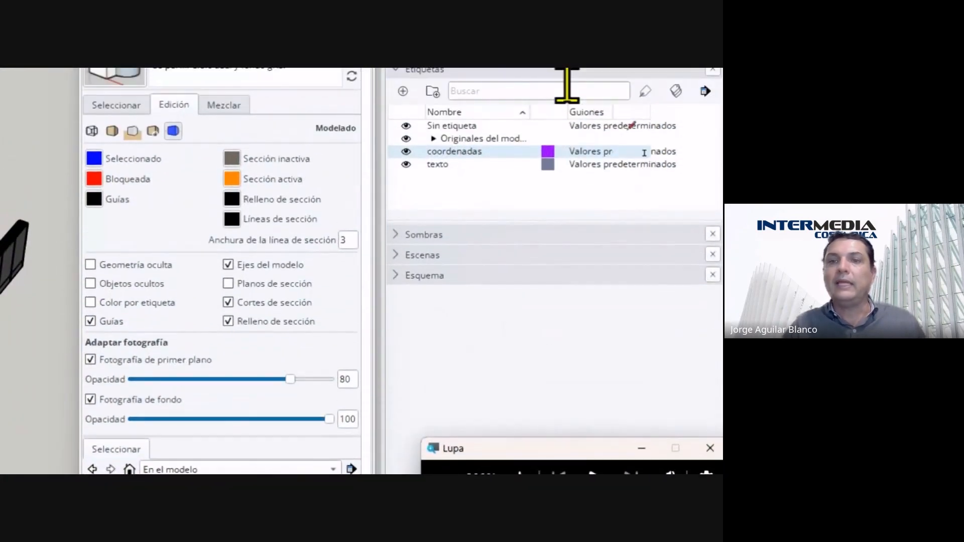
{"action": "left_click", "coordinate": [434, 139]}
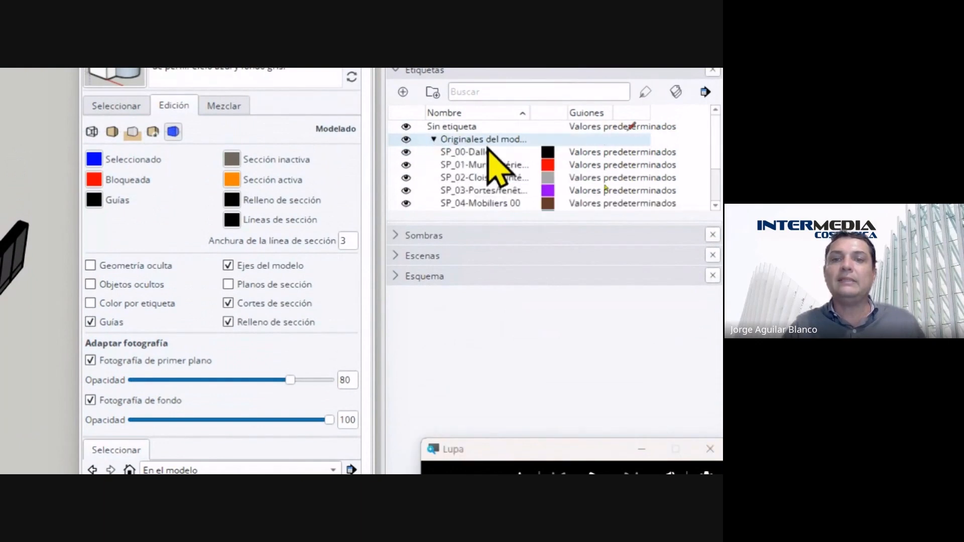
{"action": "scroll", "coordinate": [517, 191], "scroll_direction": "down", "scroll_amount": 1}
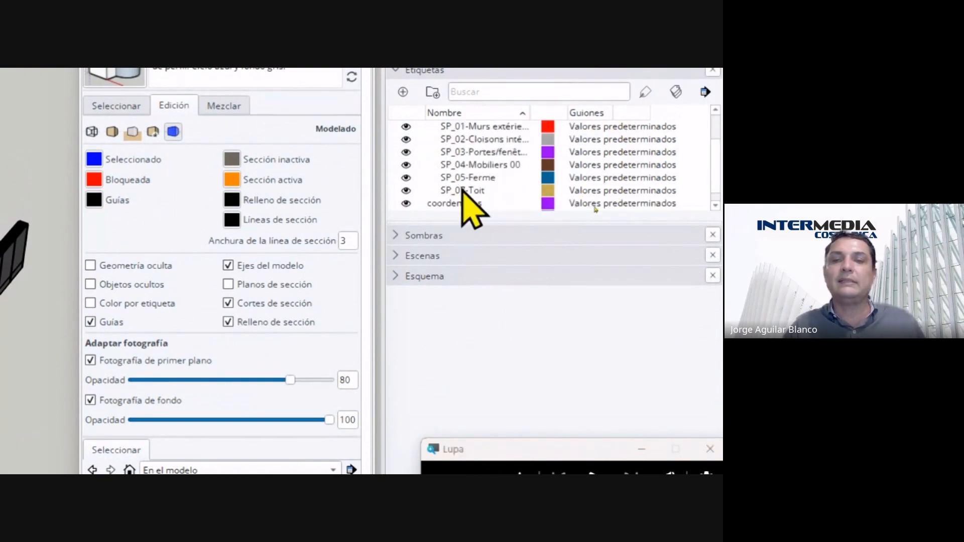
{"action": "scroll", "coordinate": [482, 171], "scroll_direction": "up", "scroll_amount": 1}
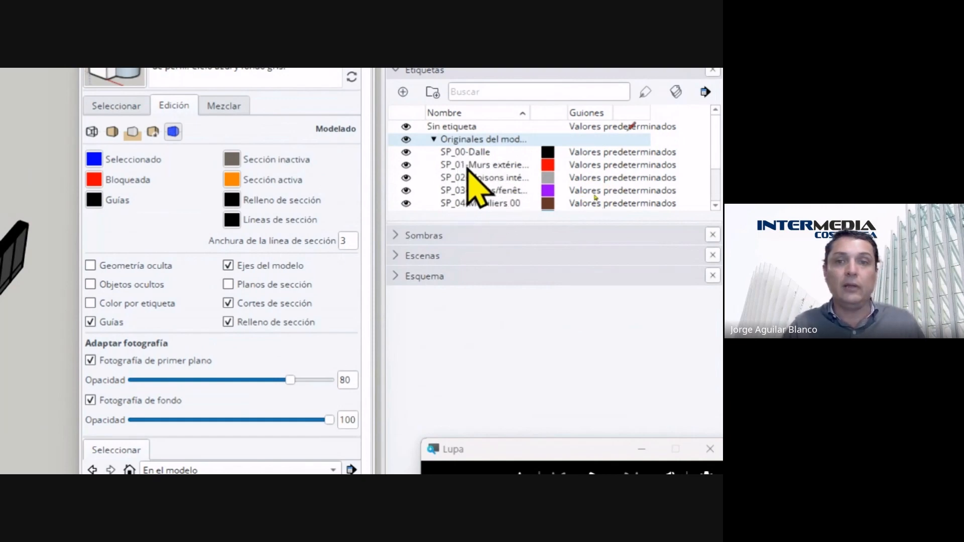
{"action": "scroll", "coordinate": [490, 191], "scroll_direction": "down", "scroll_amount": 1}
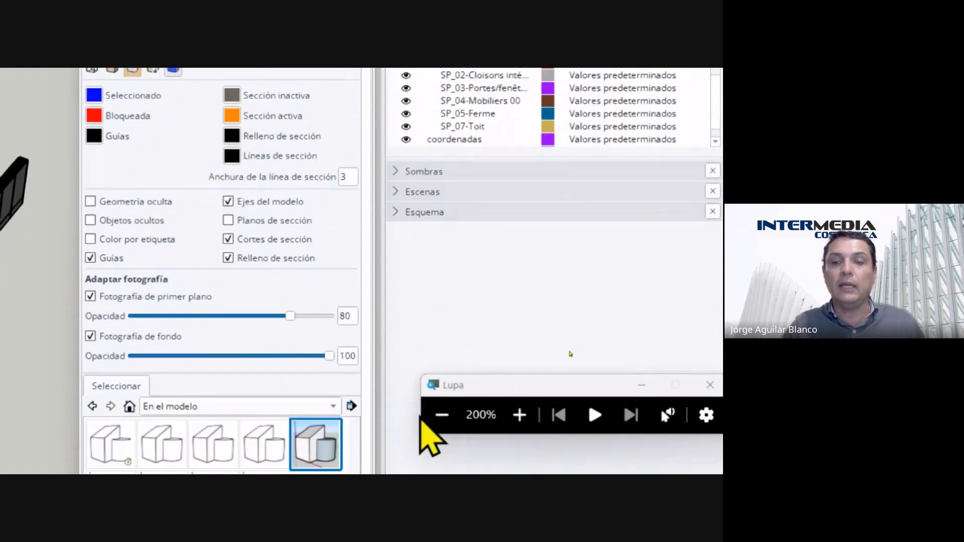
{"action": "left_click", "coordinate": [442, 415]}
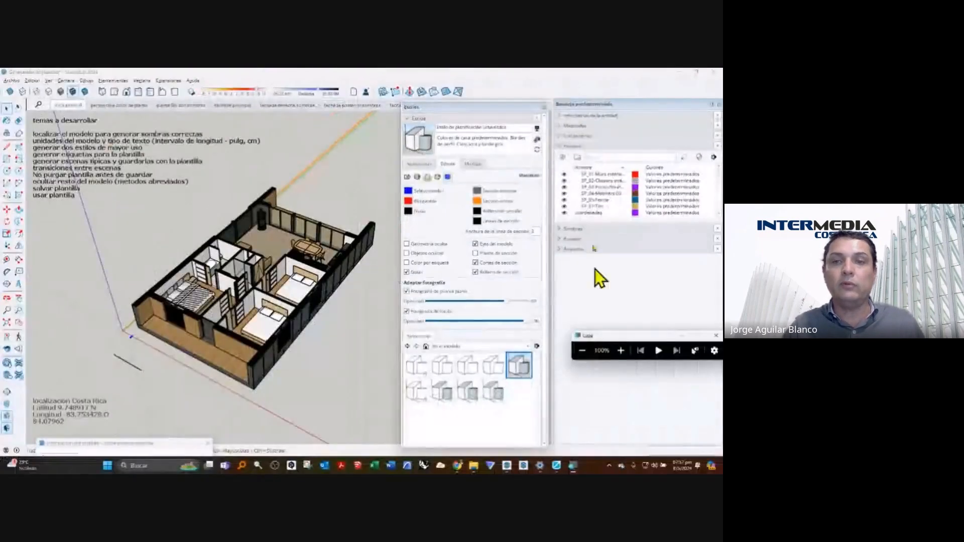
Step: Hide the original model tags SP_01 to SP_05 and SP_07-Toit, leaving SP_00-Dalle visible
{"action": "left_click", "coordinate": [563, 174]}
{"action": "left_click", "coordinate": [564, 181]}
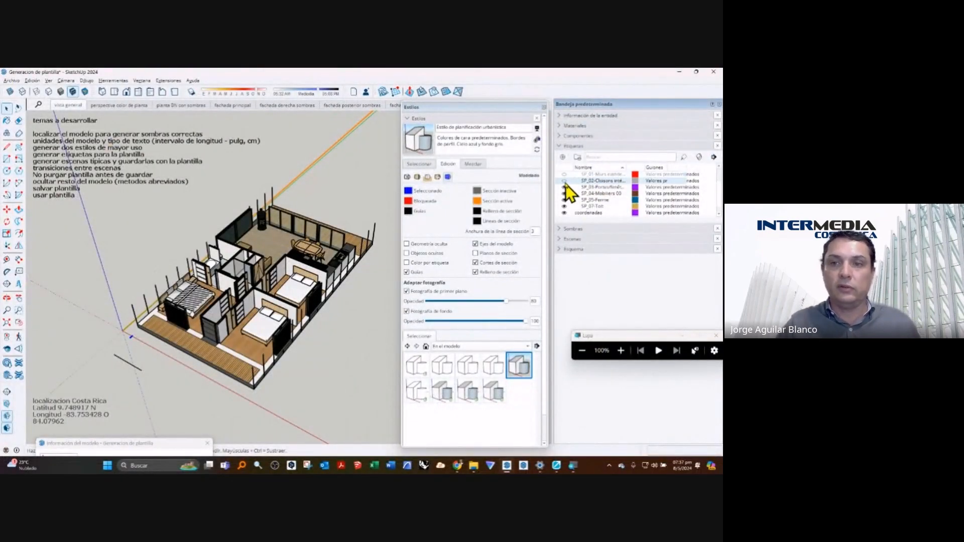
{"action": "left_click", "coordinate": [564, 187]}
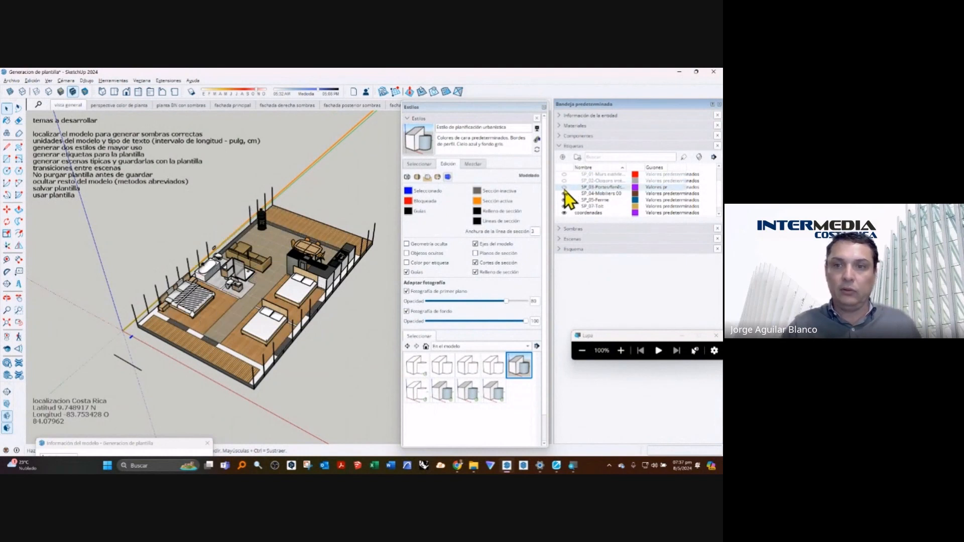
{"action": "left_click", "coordinate": [564, 193]}
{"action": "left_click", "coordinate": [564, 200]}
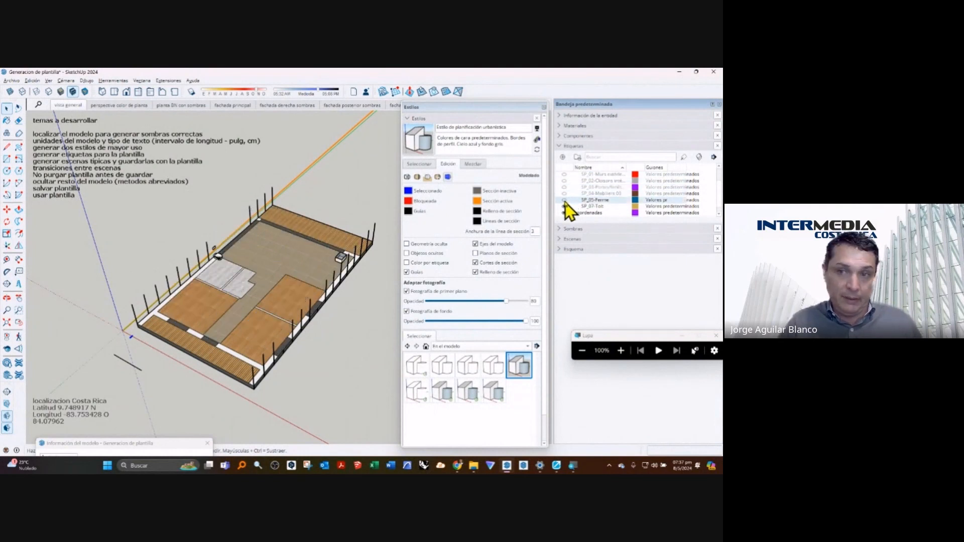
{"action": "left_click", "coordinate": [565, 206]}
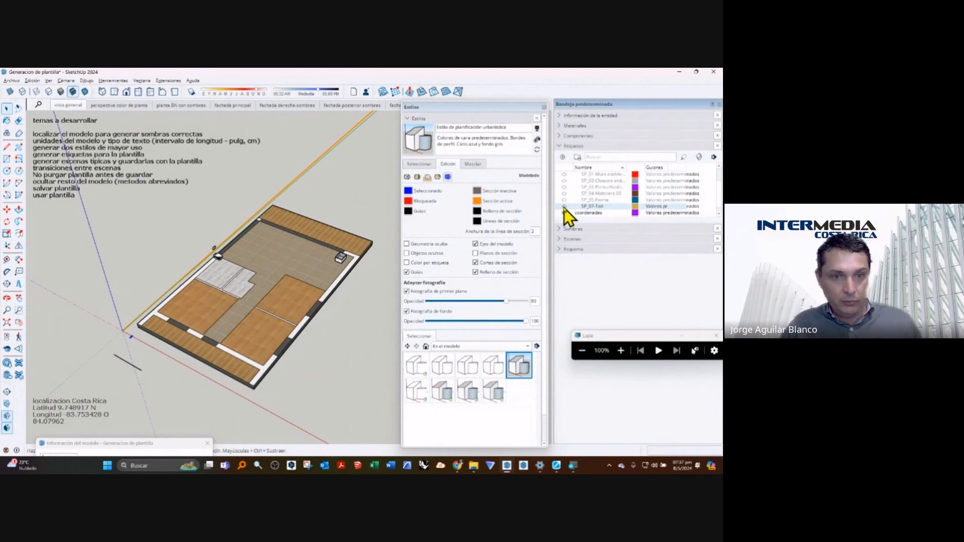
Step: Hide and show the SP_00-Dalle tag again, and enlarge the tag list so all tags fit
{"action": "scroll", "coordinate": [564, 204], "scroll_direction": "up", "scroll_amount": 1}
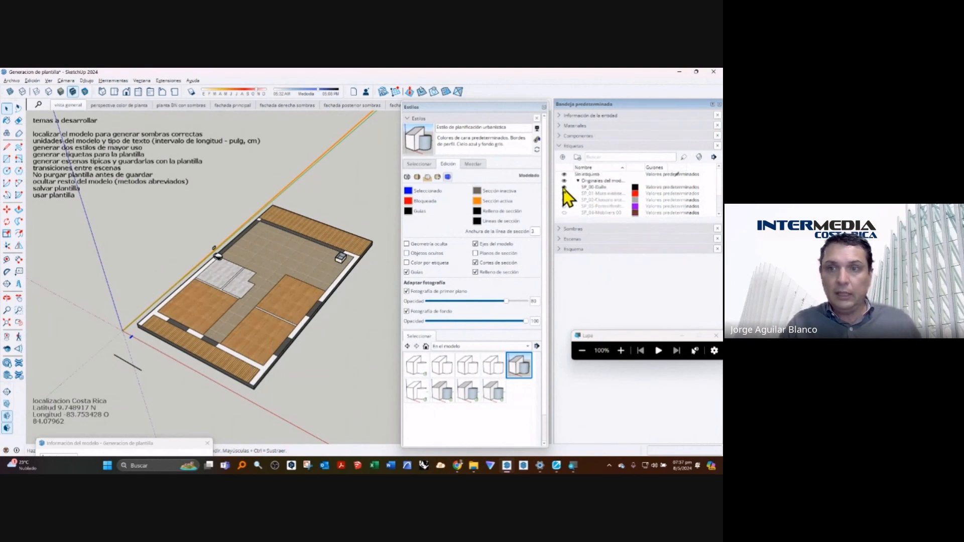
{"action": "left_click", "coordinate": [564, 187]}
{"action": "left_click_drag", "start_coordinate": [570, 223], "coordinate": [568, 282]}
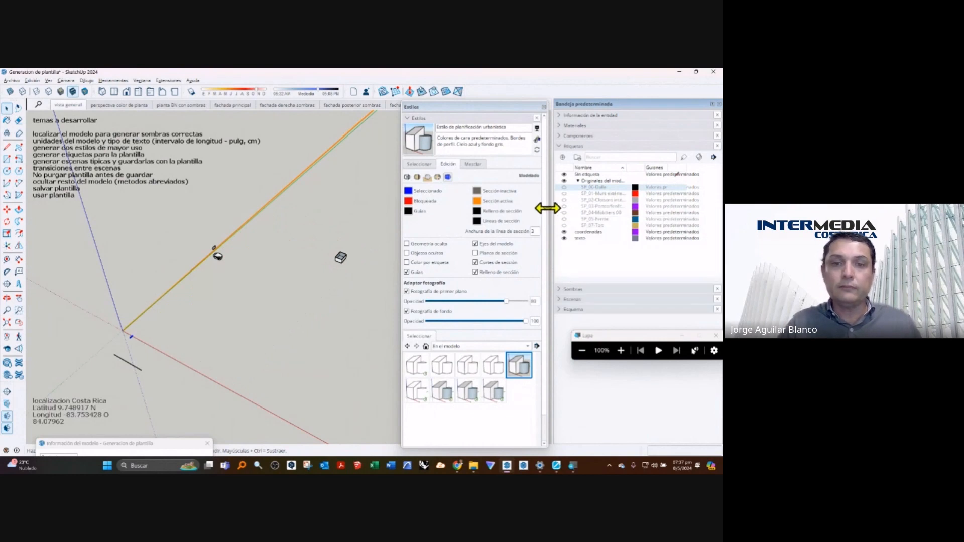
{"action": "left_click", "coordinate": [564, 187]}
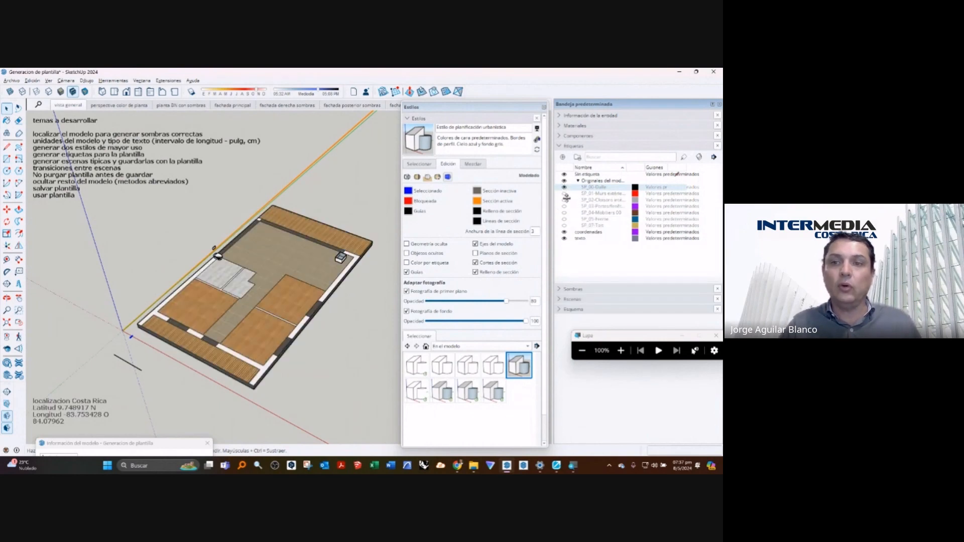
Step: Make the remaining tags from SP_01 to SP_07-Toit visible and collapse their folder
{"action": "left_click", "coordinate": [564, 193]}
{"action": "left_click", "coordinate": [564, 200]}
{"action": "left_click", "coordinate": [564, 213]}
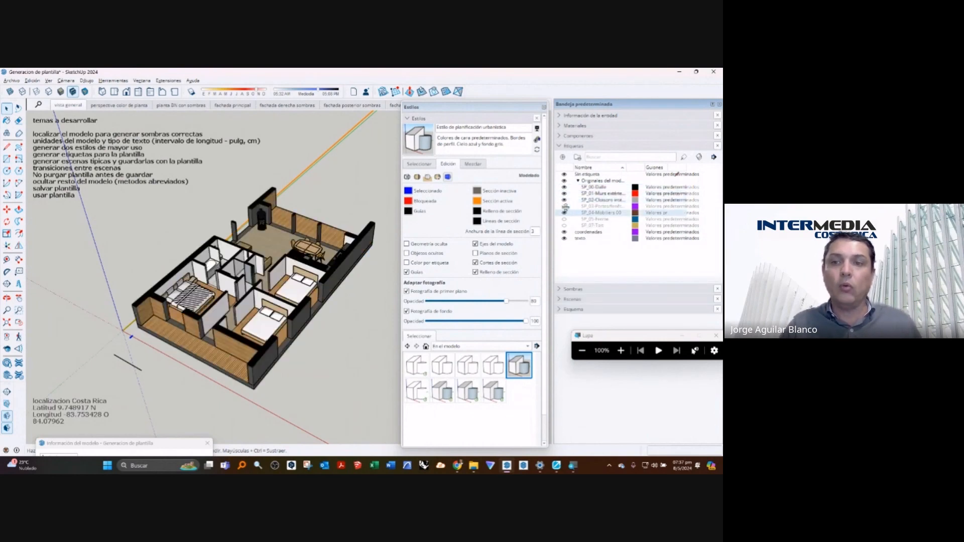
{"action": "left_click", "coordinate": [564, 206]}
{"action": "left_click", "coordinate": [564, 219]}
{"action": "left_click", "coordinate": [564, 225]}
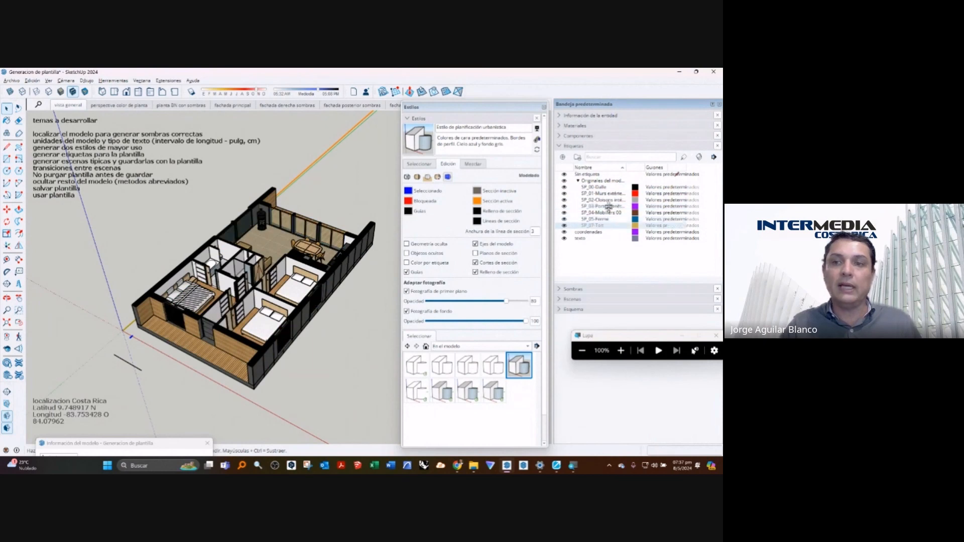
{"action": "left_click", "coordinate": [581, 183]}
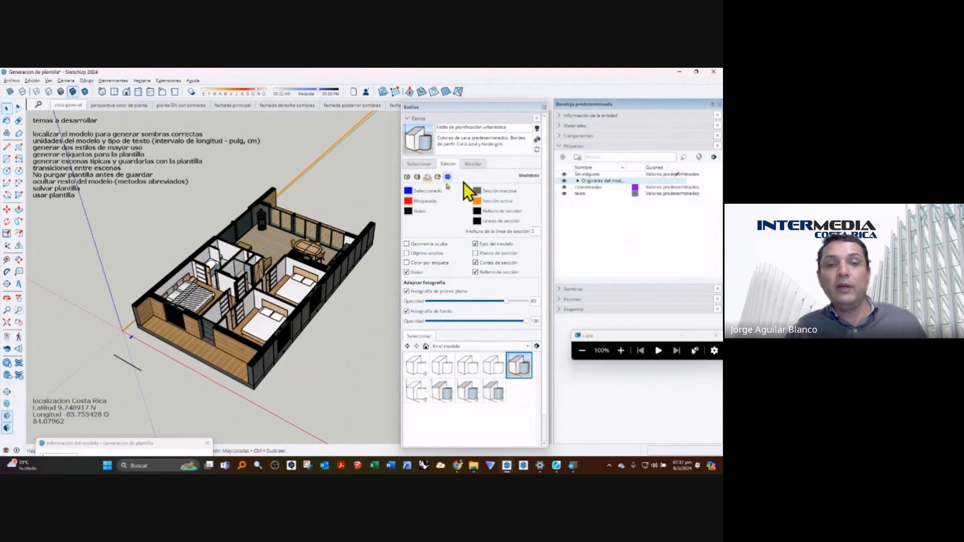
Step: Draw a square about 2.51 m by 2.51 m on the ground beside the house
{"action": "middle_click_drag", "start_coordinate": [384, 248], "coordinate": [20, 171]}
{"action": "left_click", "coordinate": [7, 159]}
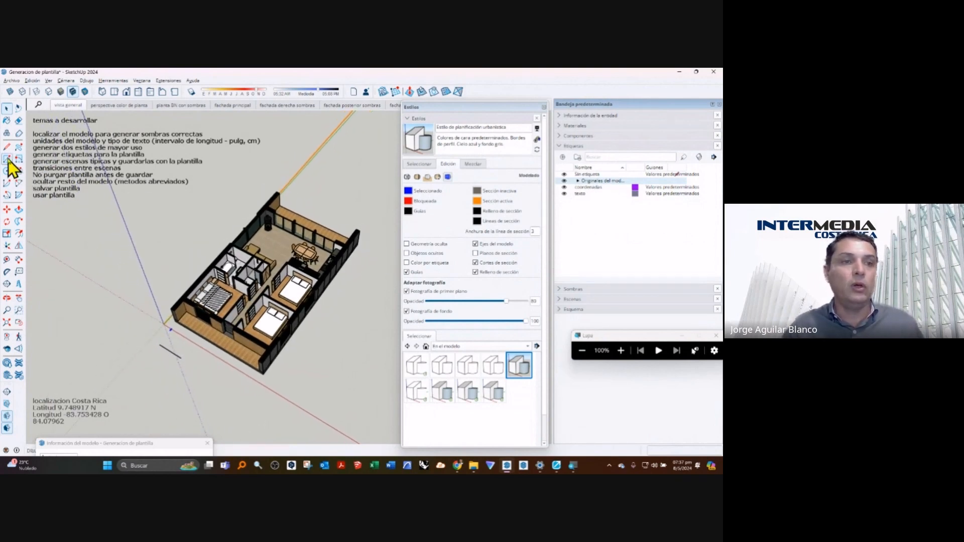
{"action": "scroll", "coordinate": [216, 244], "scroll_direction": "down", "scroll_amount": 5}
{"action": "scroll", "coordinate": [303, 315], "scroll_direction": "up", "scroll_amount": 8}
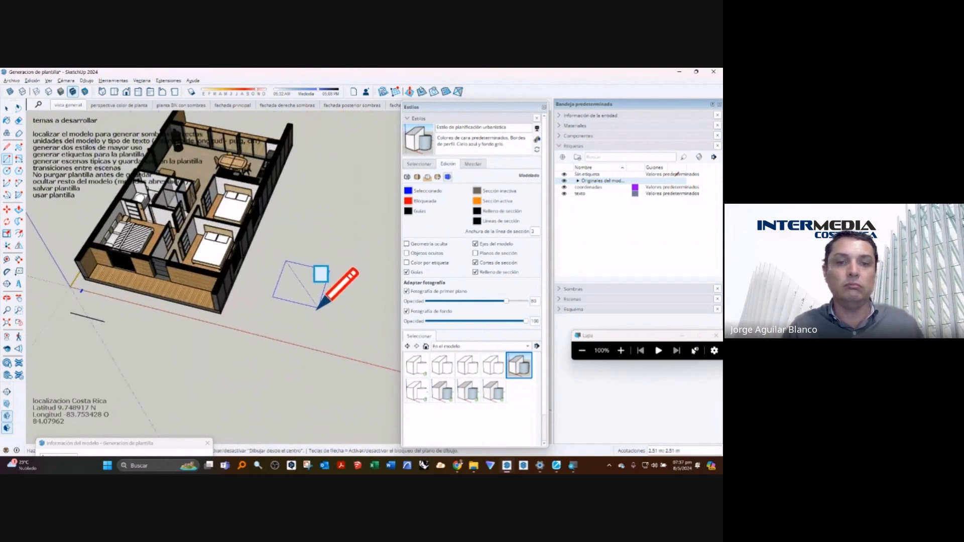
{"action": "left_click", "coordinate": [321, 303]}
{"action": "key", "text": "space"}
Step: Push/Pull the square upward into a low slab and group the resulting solid
{"action": "key", "text": "p"}
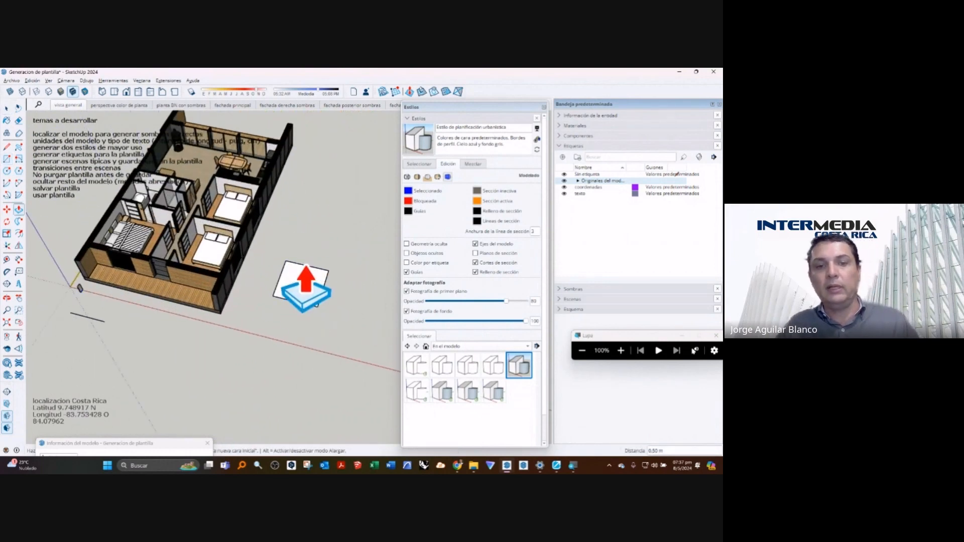
{"action": "scroll", "coordinate": [308, 296], "scroll_direction": "up", "scroll_amount": 3}
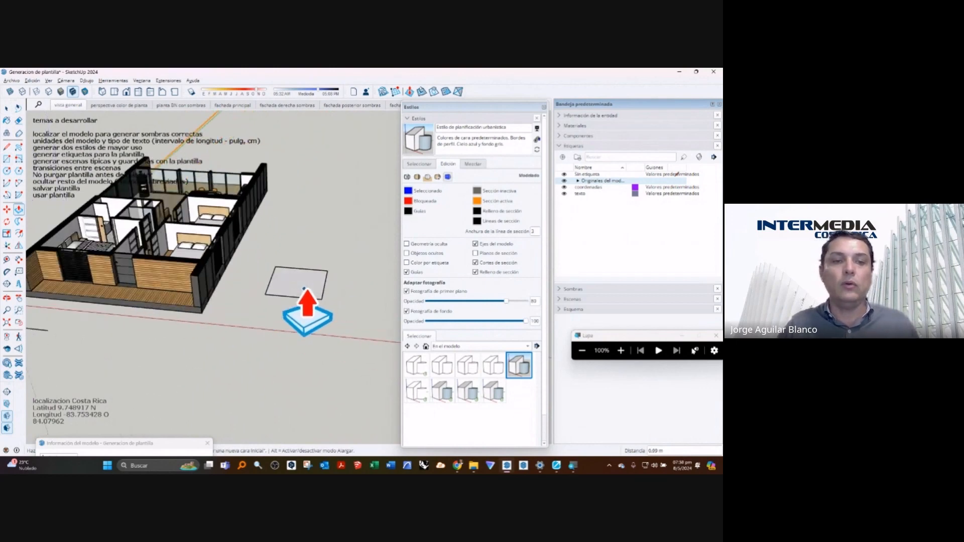
{"action": "key", "text": "space"}
{"action": "left_click", "coordinate": [315, 302]}
{"action": "scroll", "coordinate": [317, 306], "scroll_direction": "up", "scroll_amount": 3}
{"action": "key", "text": "p"}
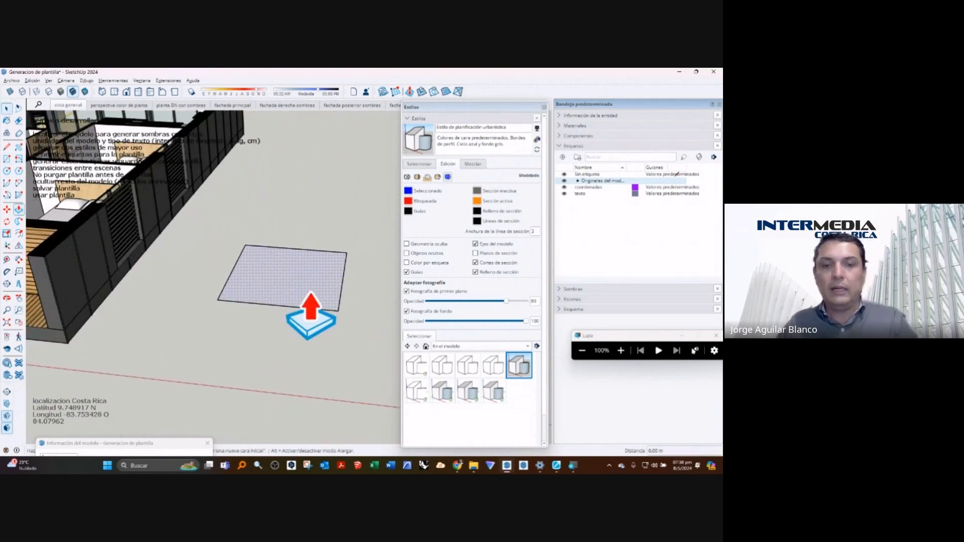
{"action": "left_click", "coordinate": [310, 303]}
{"action": "left_click", "coordinate": [309, 295]}
{"action": "key", "text": "space"}
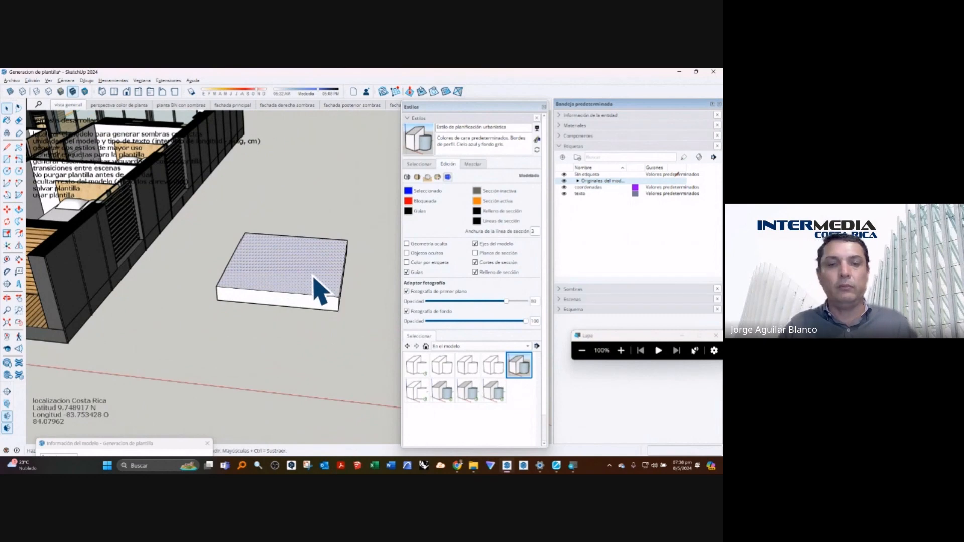
{"action": "triple_click", "coordinate": [317, 291]}
{"action": "key", "text": "ctrl+g"}
Step: Select the front bed inside the house and examine its assigned tag in the entity information, with the tag folder expanded
{"action": "middle_click_drag", "start_coordinate": [319, 297], "coordinate": [224, 294]}
{"action": "double_click", "coordinate": [223, 296]}
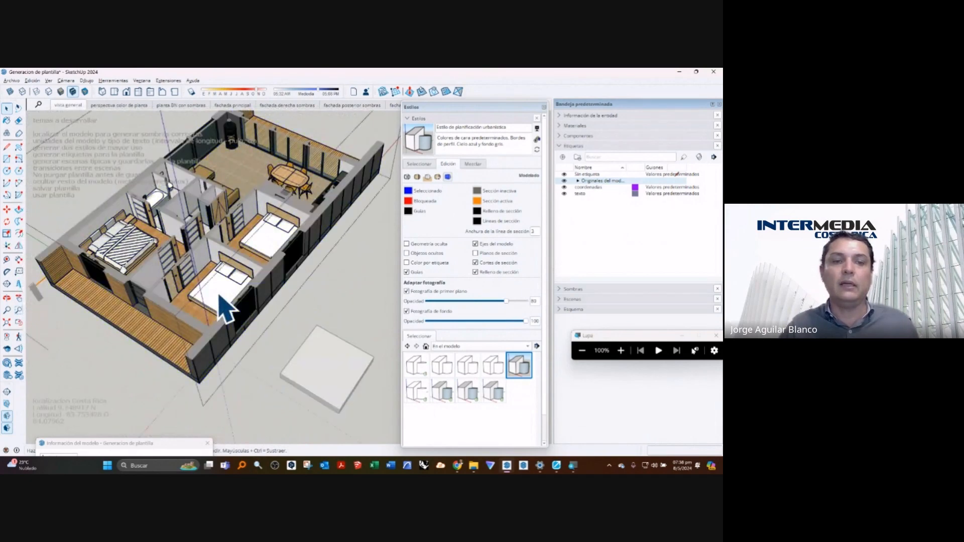
{"action": "left_click", "coordinate": [220, 296]}
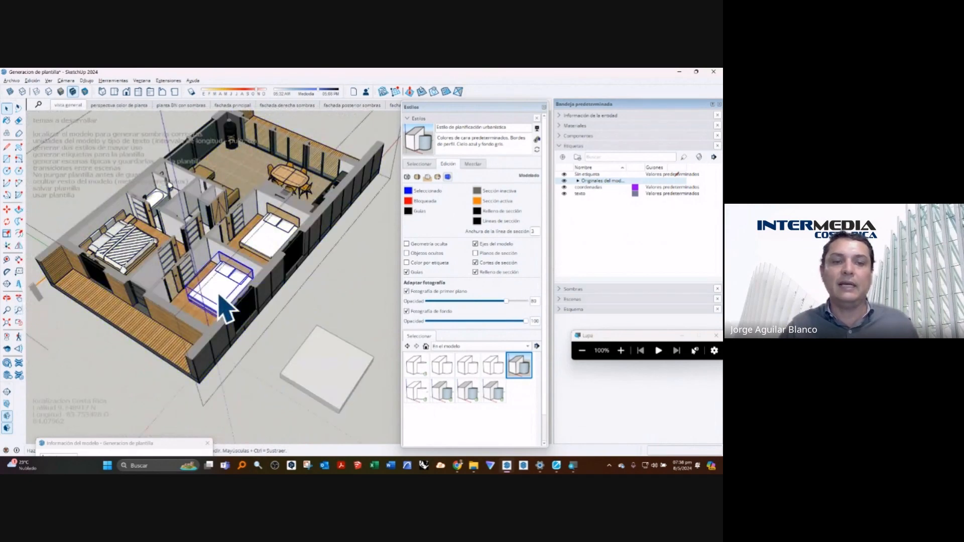
{"action": "left_click", "coordinate": [561, 115]}
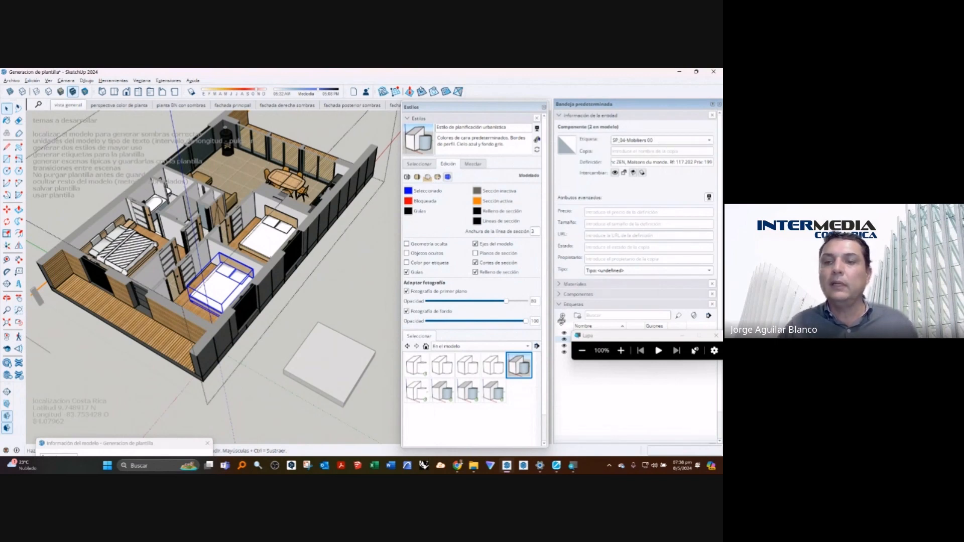
{"action": "left_click_drag", "start_coordinate": [599, 335], "coordinate": [537, 403]}
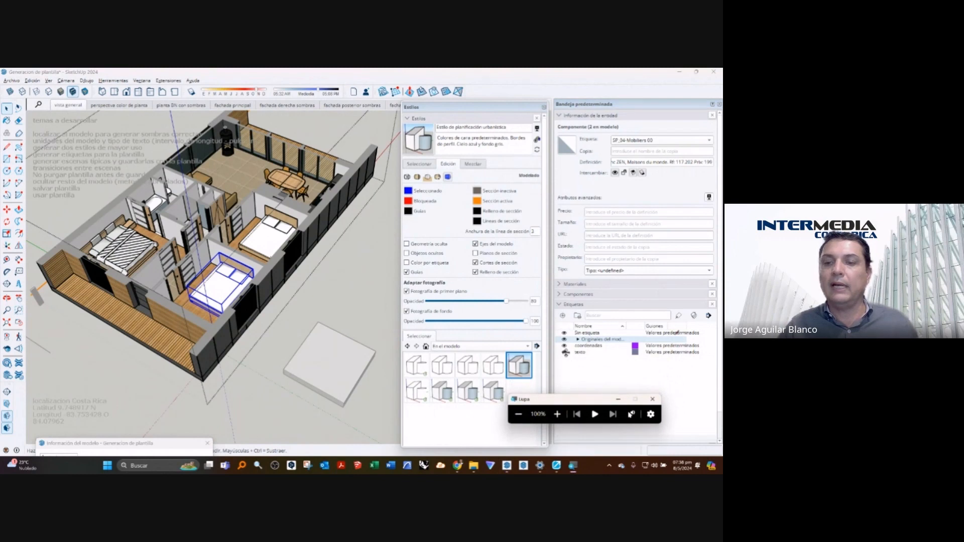
{"action": "left_click", "coordinate": [577, 339]}
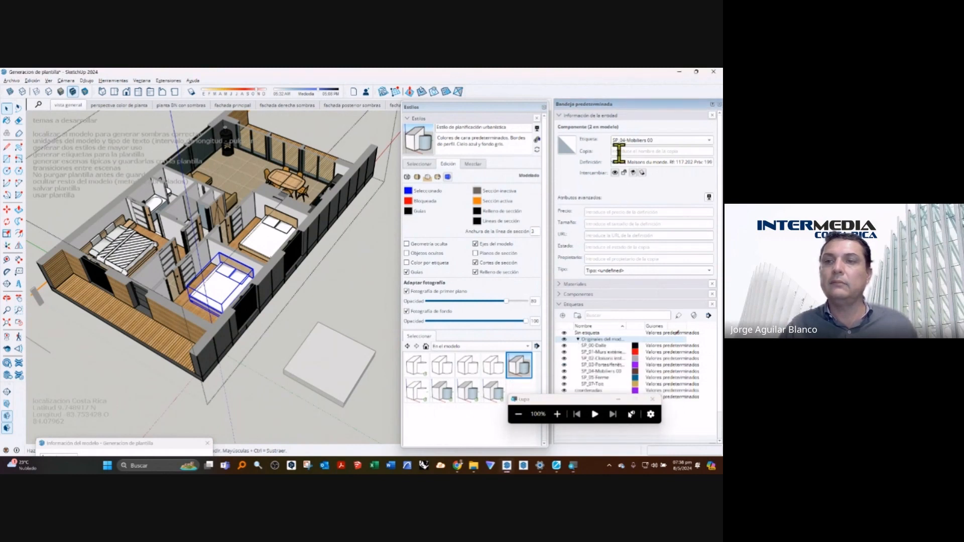
{"action": "left_click_drag", "start_coordinate": [602, 405], "coordinate": [597, 421]}
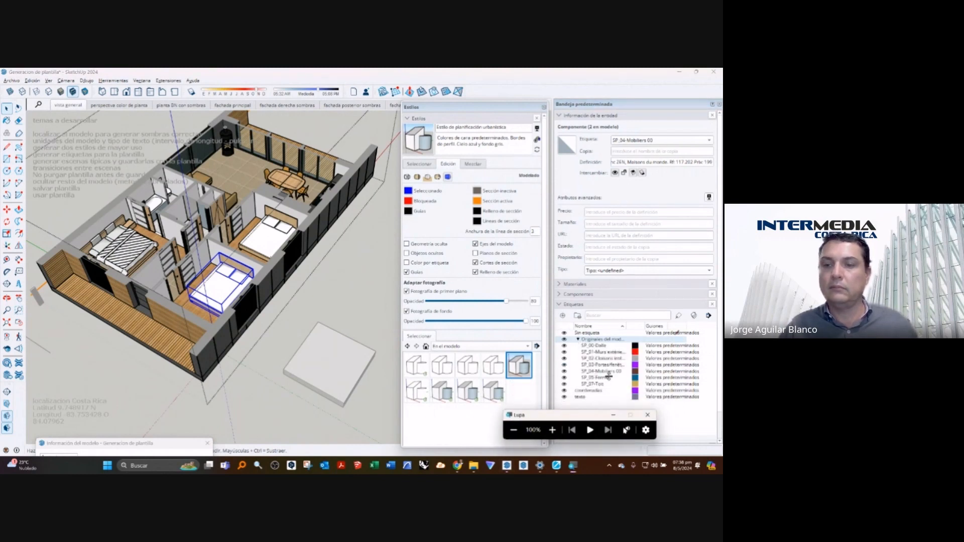
Step: Apply the SP_04-Mobiliers 00 tag to the slab group beside the house with the Tag tool
{"action": "left_click", "coordinate": [605, 372]}
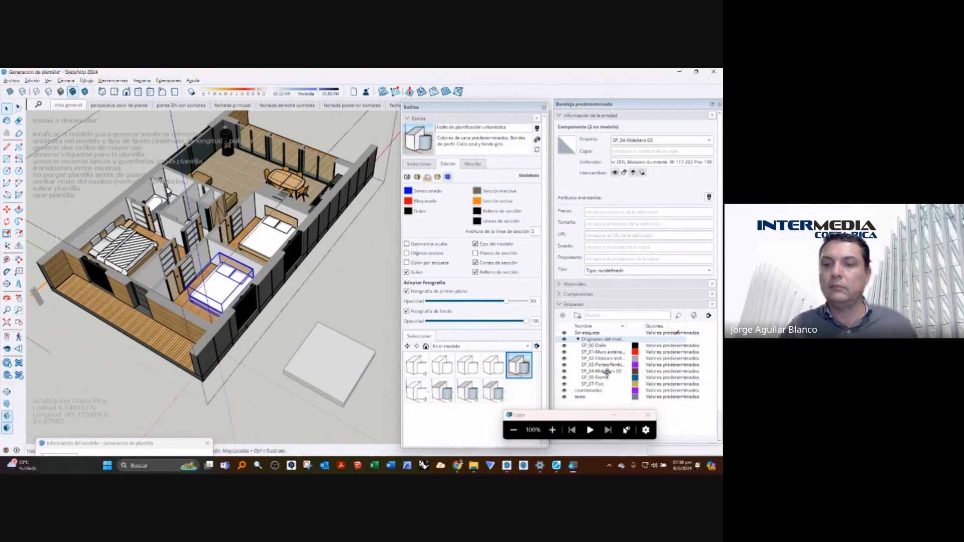
{"action": "left_click", "coordinate": [679, 316]}
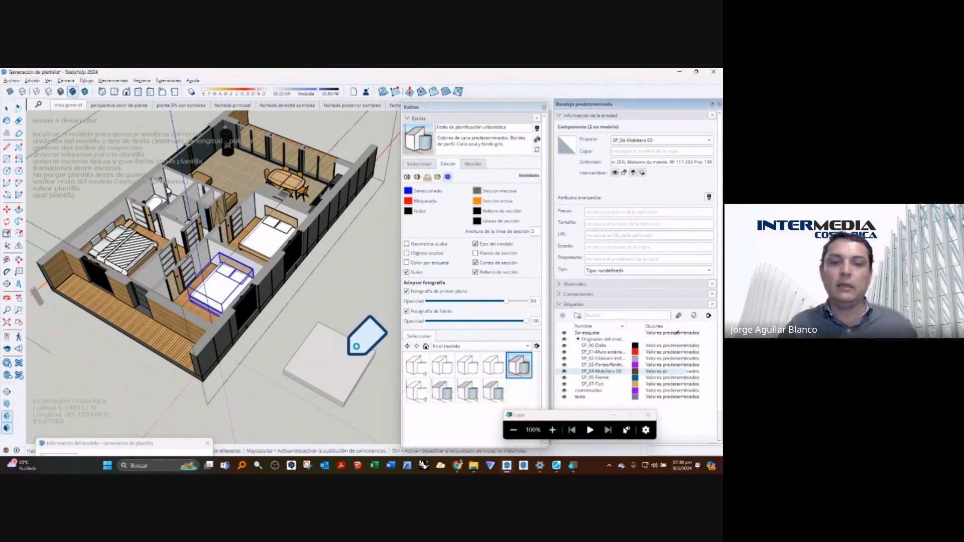
{"action": "left_click", "coordinate": [7, 108]}
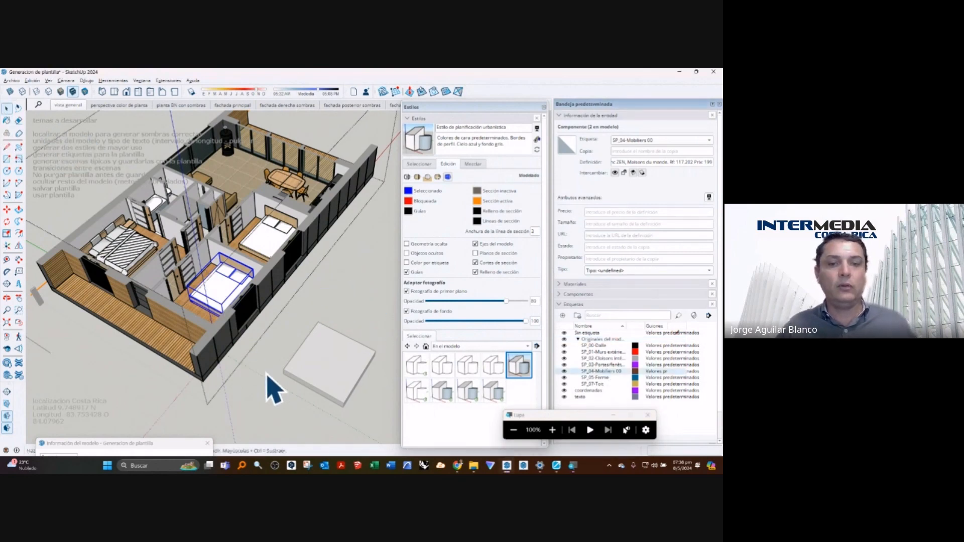
{"action": "left_click", "coordinate": [310, 394]}
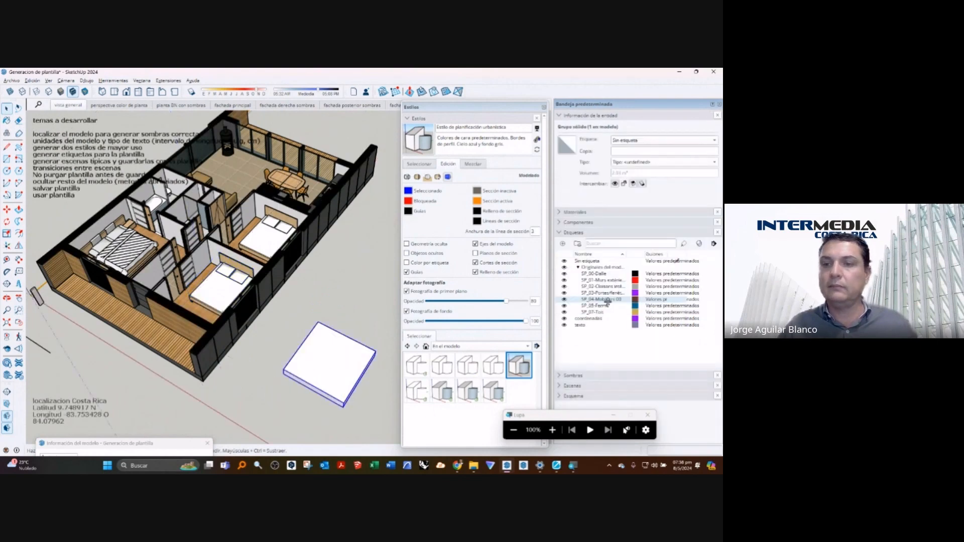
{"action": "left_click", "coordinate": [687, 244]}
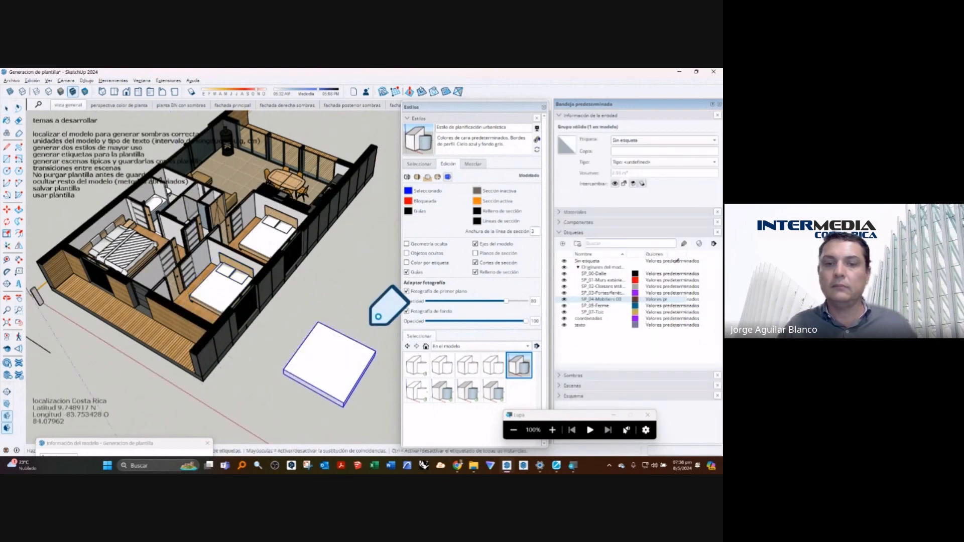
{"action": "left_click", "coordinate": [351, 349]}
Step: Toggle the SP_04-Mobiliers 00 tag's visibility to check the furniture and slab, leaving it visible
{"action": "left_click", "coordinate": [564, 299]}
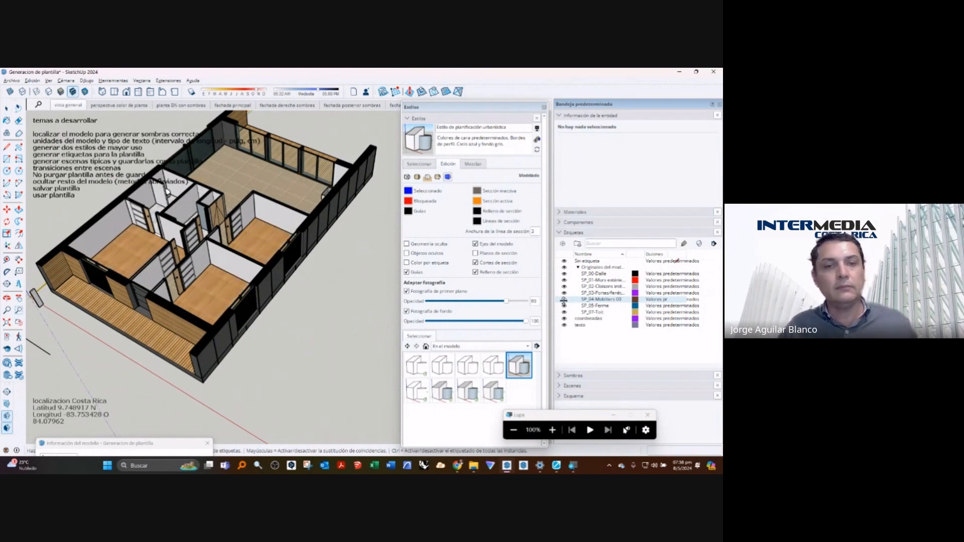
{"action": "left_click", "coordinate": [564, 299]}
{"action": "left_click", "coordinate": [563, 299]}
{"action": "left_click", "coordinate": [563, 300]}
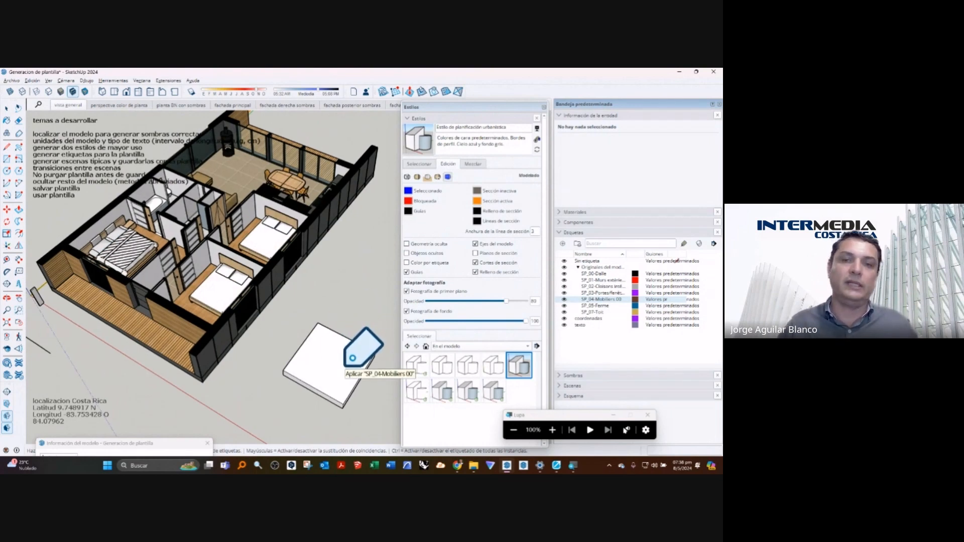
Step: Delete the house and the slab from the model, and undo the deletion
{"action": "scroll", "coordinate": [353, 358], "scroll_direction": "down", "scroll_amount": 4}
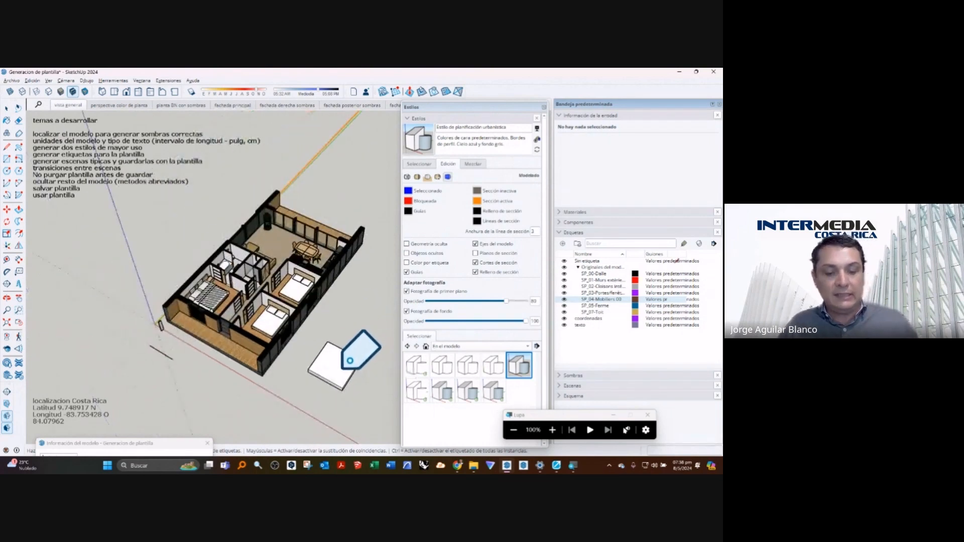
{"action": "key", "text": "space"}
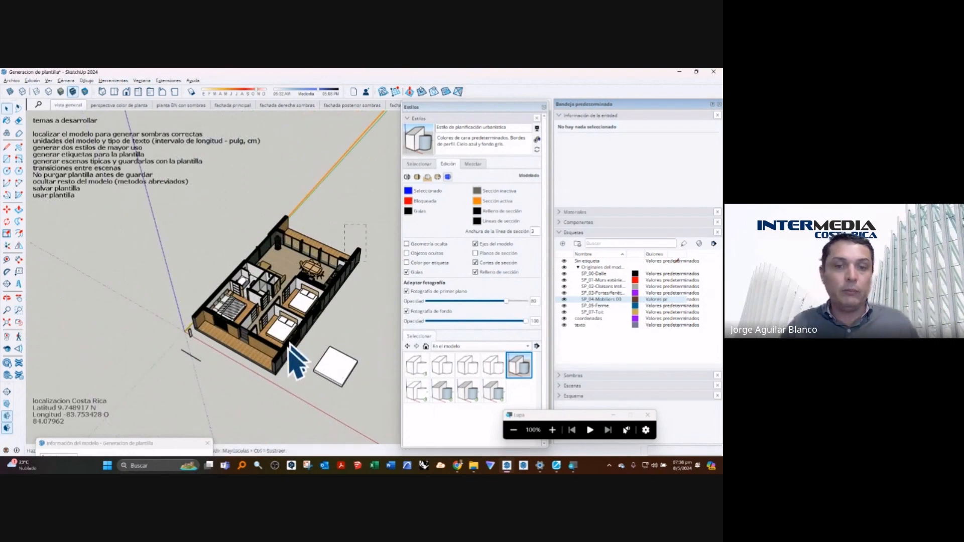
{"action": "key", "text": "ctrl+a"}
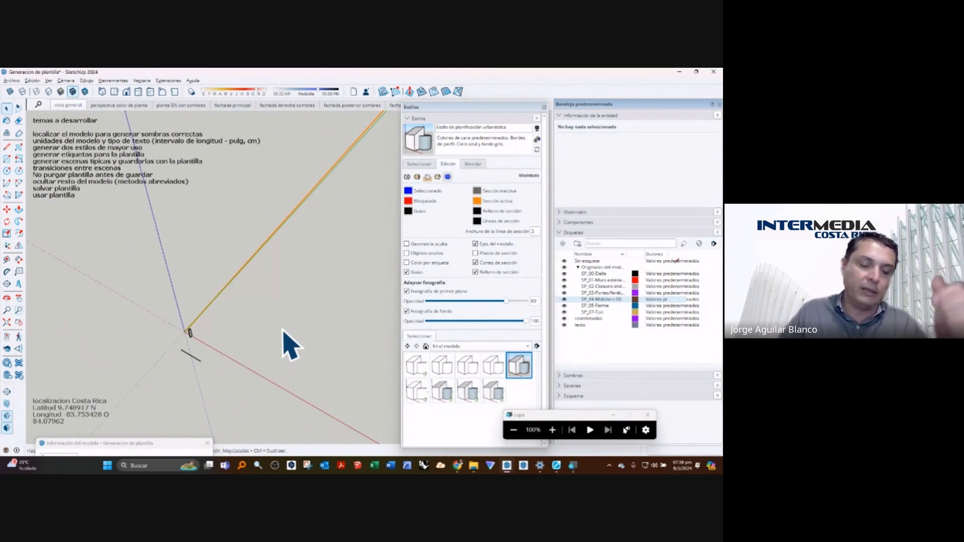
{"action": "key", "text": "ctrl+z"}
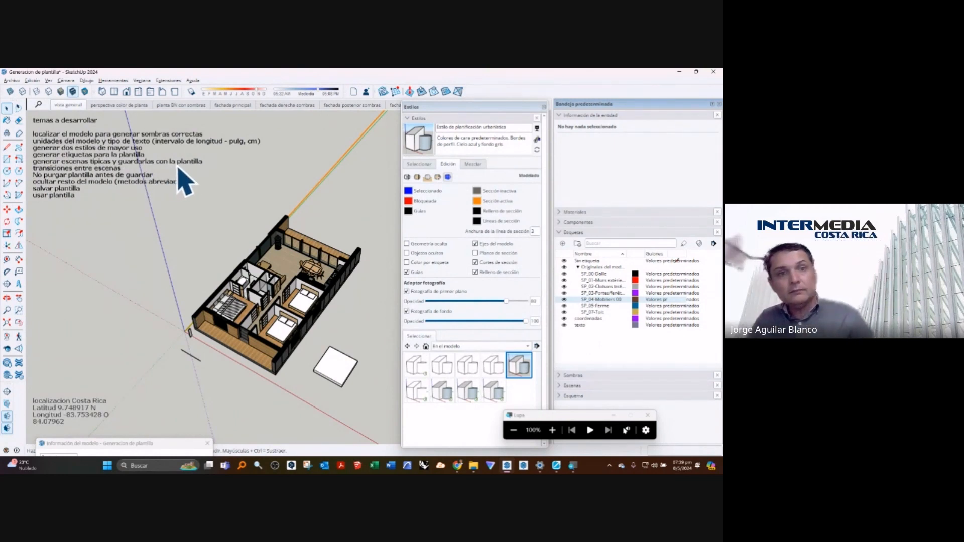
Step: Show the scene list in place of the tags and entity information, and activate the "perspectiva color de planta" scene
{"action": "middle_click_drag", "start_coordinate": [340, 361], "coordinate": [326, 304]}
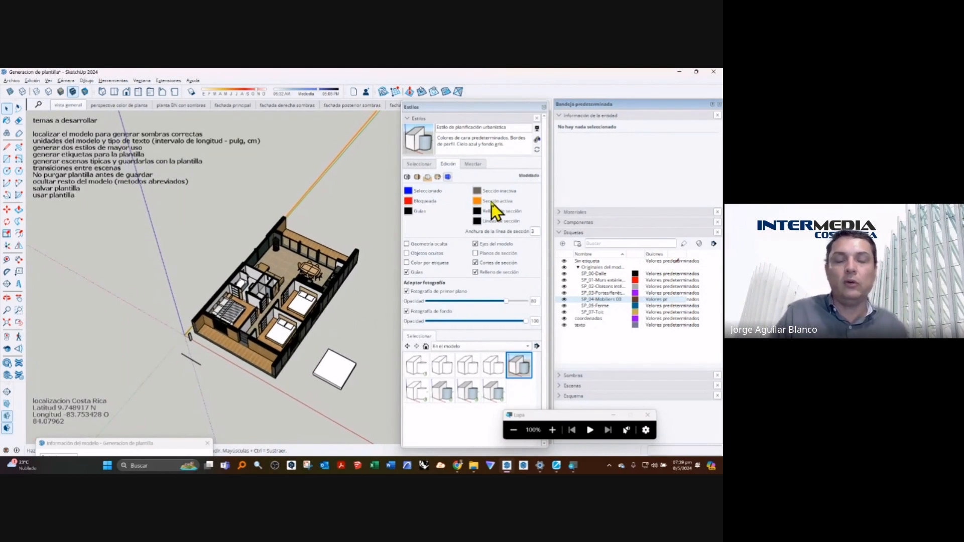
{"action": "left_click", "coordinate": [559, 233]}
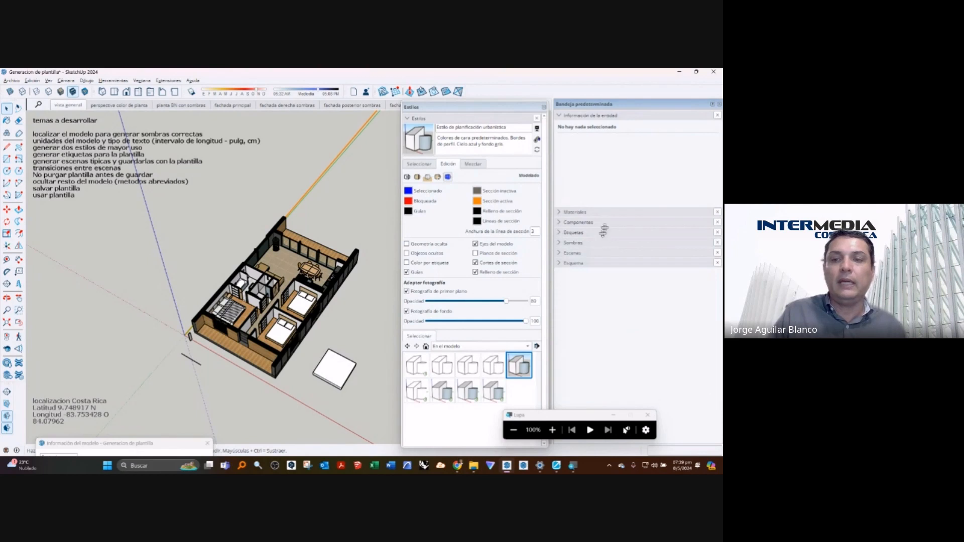
{"action": "left_click", "coordinate": [560, 254]}
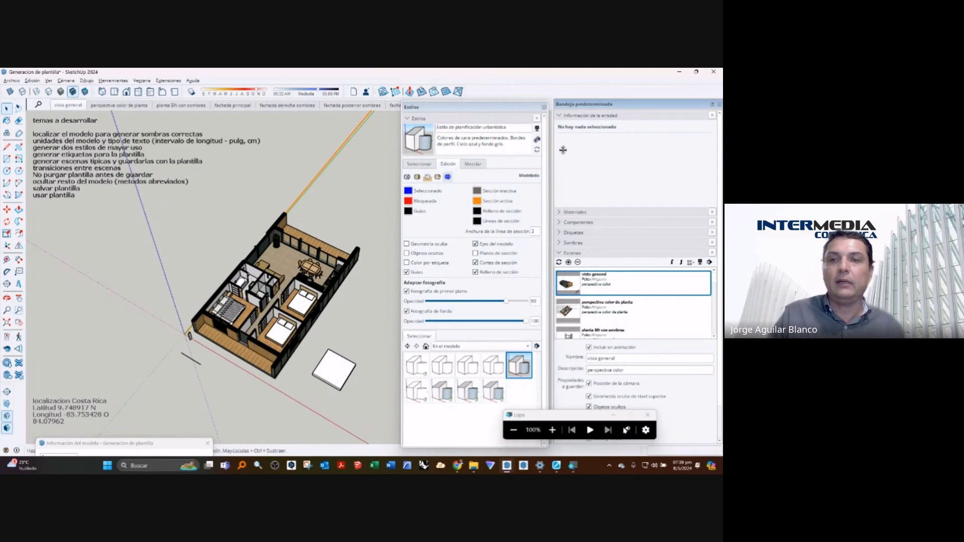
{"action": "left_click", "coordinate": [561, 114]}
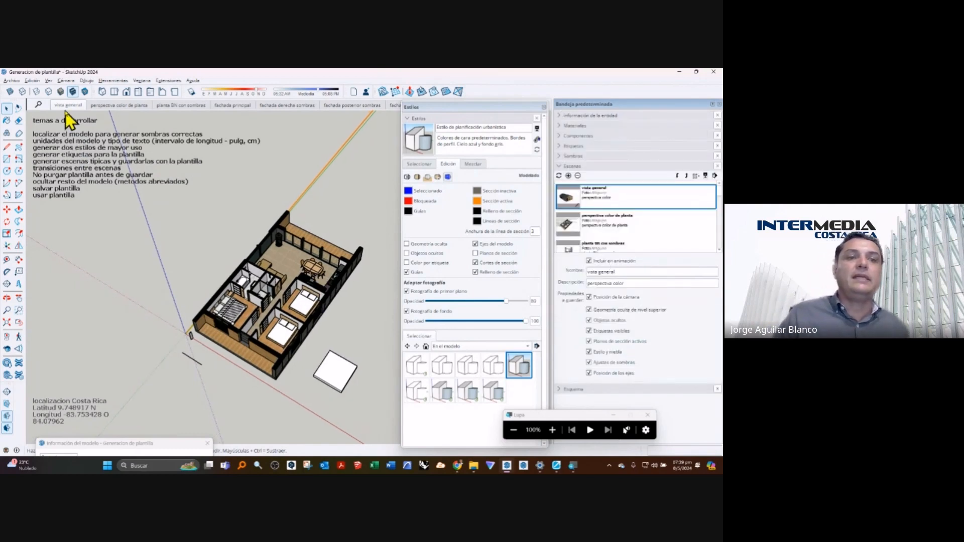
{"action": "left_click_drag", "start_coordinate": [431, 107], "coordinate": [431, 122]}
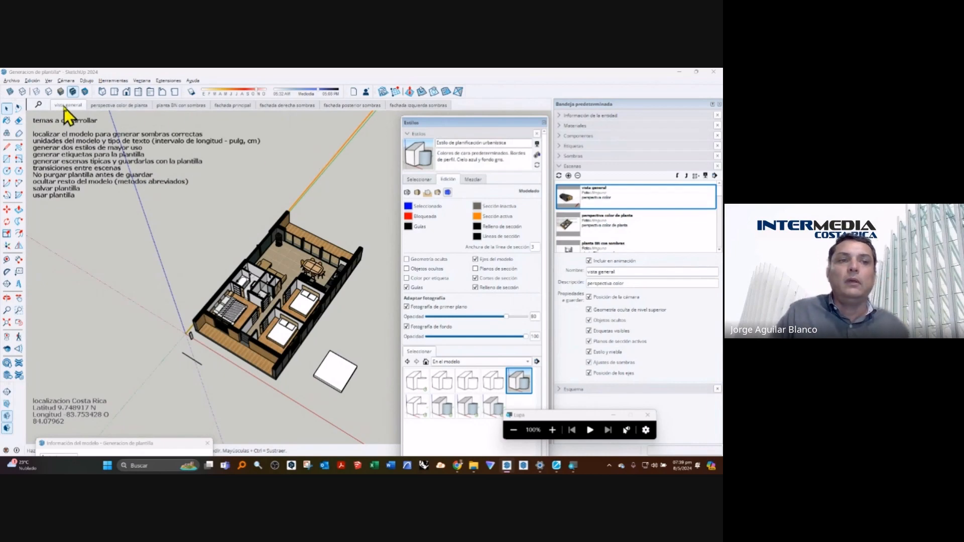
{"action": "left_click", "coordinate": [106, 106]}
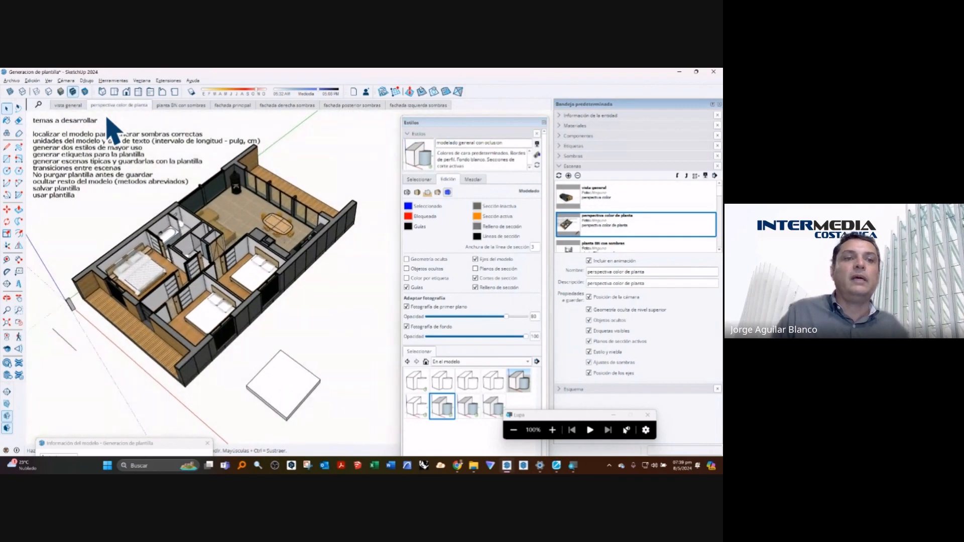
Step: Activate the "vista general", "planta BN con sombras" and "fachada principal" scenes in turn to review their stored views
{"action": "left_click", "coordinate": [70, 106]}
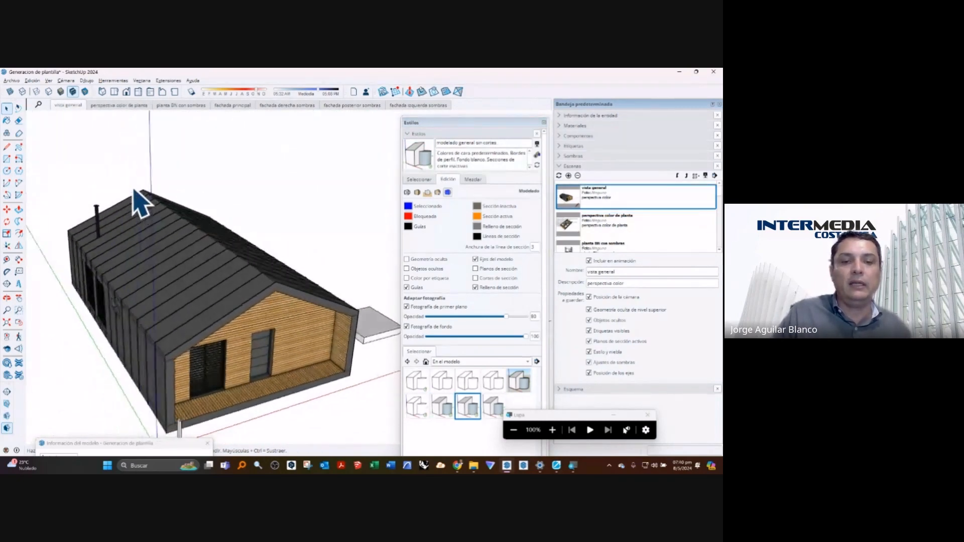
{"action": "left_click", "coordinate": [184, 106]}
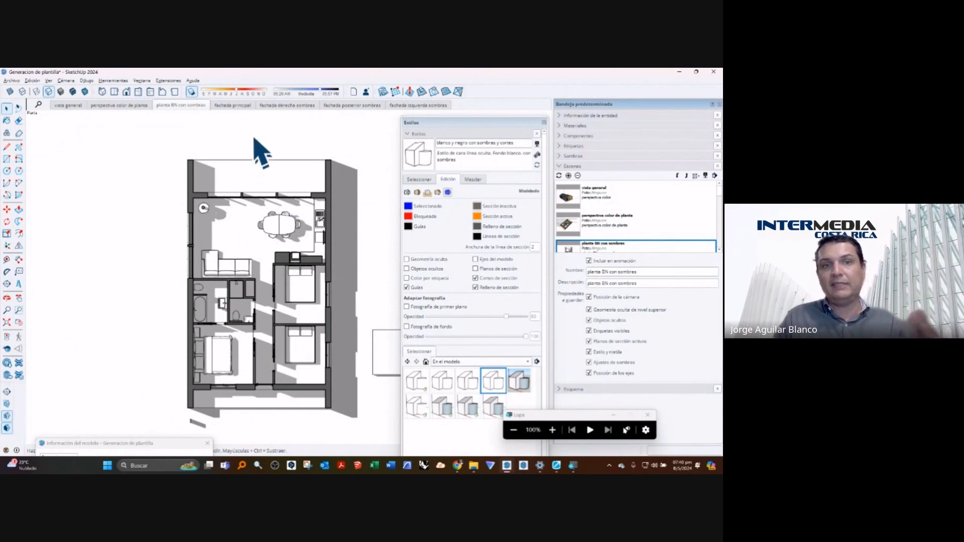
{"action": "left_click", "coordinate": [233, 107]}
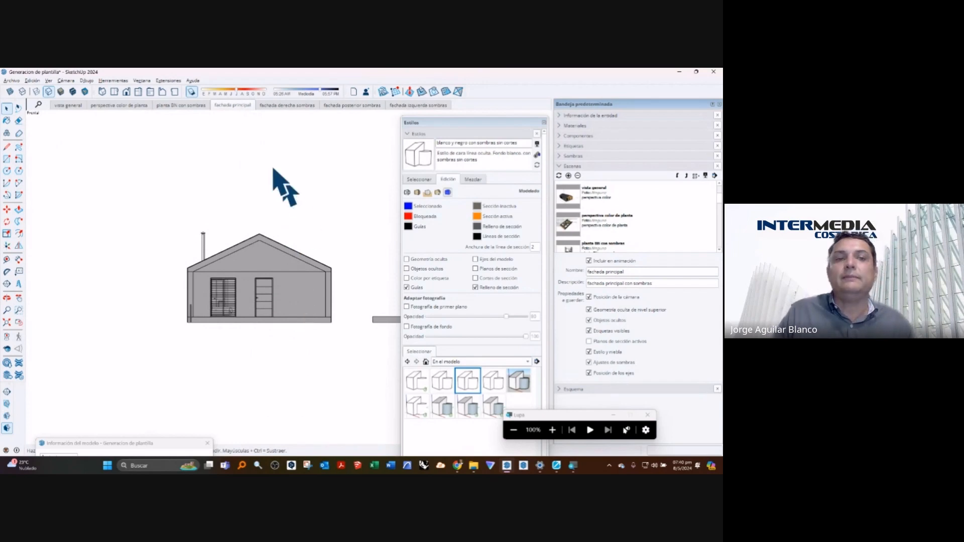
Step: Activate the "planta BN con sombras" scene and adjust the time and date of its shadows
{"action": "left_click", "coordinate": [191, 109]}
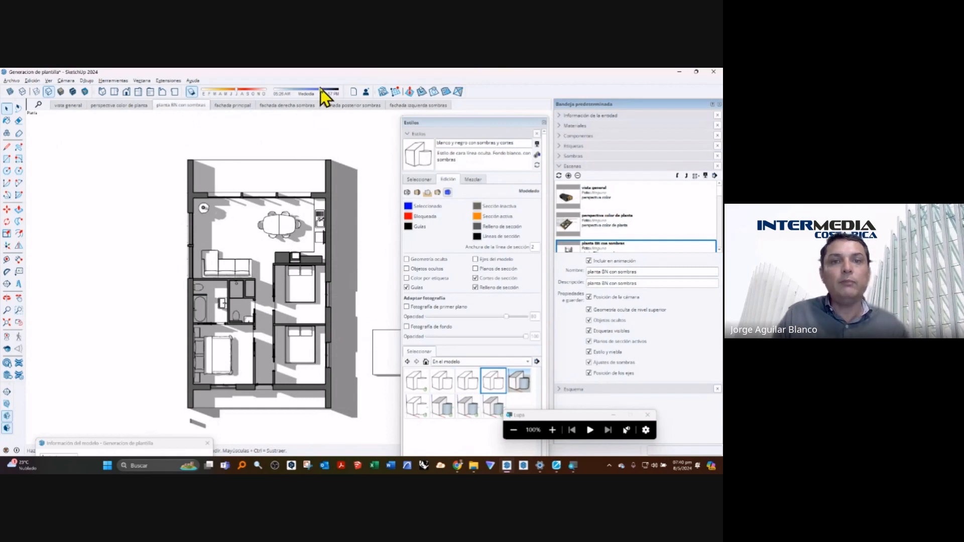
{"action": "mouse_move", "coordinate": [317, 91]}
{"action": "left_mouse_down"}
{"action": "mouse_move", "coordinate": [297, 91]}
{"action": "mouse_move", "coordinate": [328, 93]}
{"action": "left_mouse_up"}
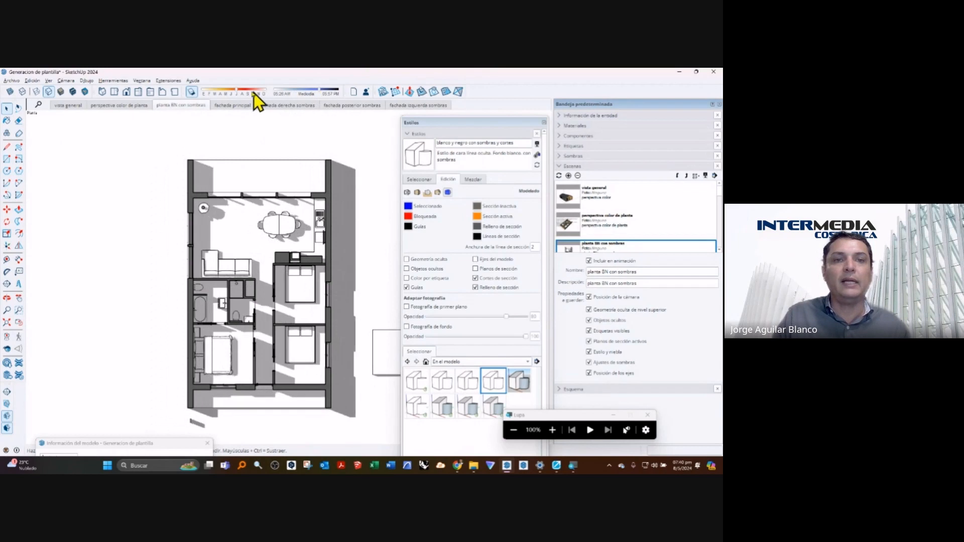
{"action": "left_click_drag", "start_coordinate": [248, 90], "coordinate": [243, 91]}
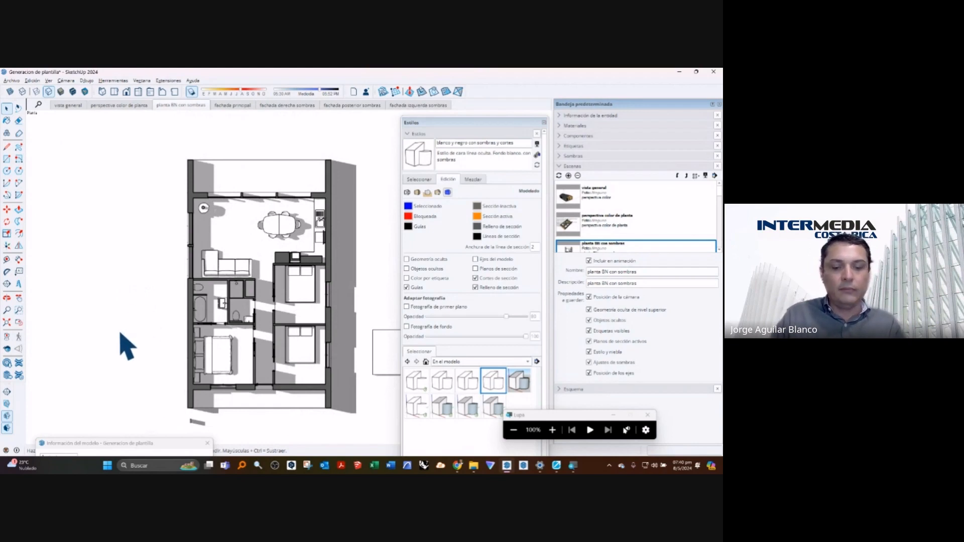
Step: Reorient the model's solar north toward the upper left of the plan and update the "planta BN con sombras" scene with all its properties
{"action": "key", "text": "q"}
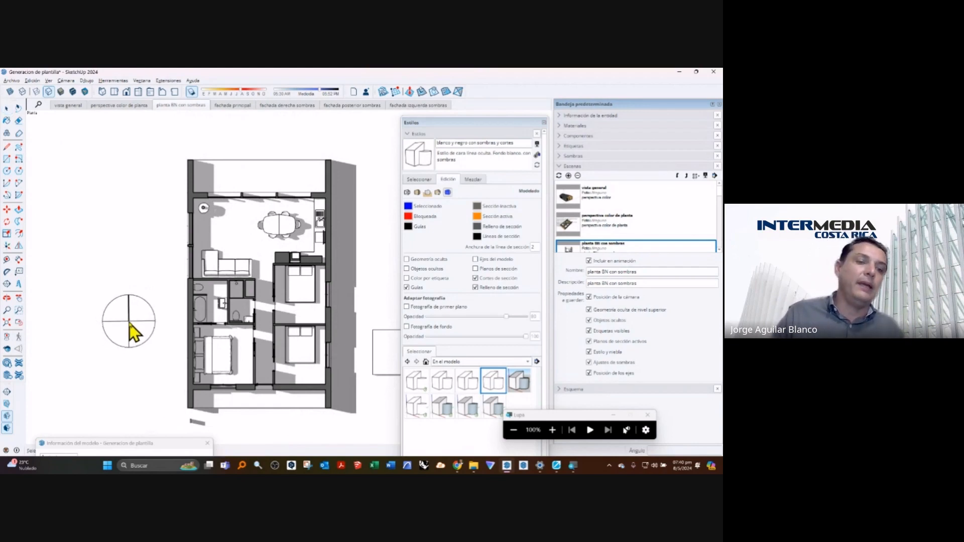
{"action": "left_click", "coordinate": [129, 321]}
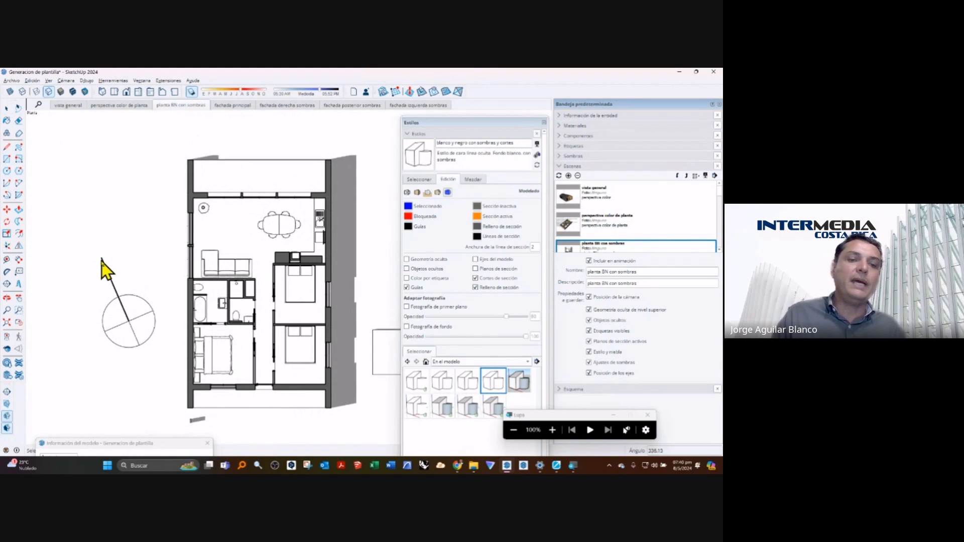
{"action": "left_click", "coordinate": [73, 286]}
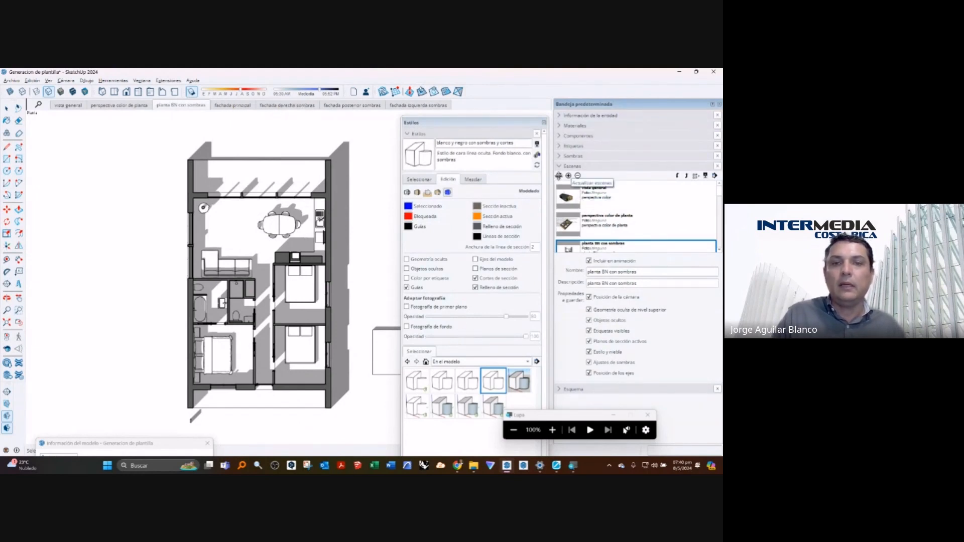
{"action": "left_click", "coordinate": [559, 176]}
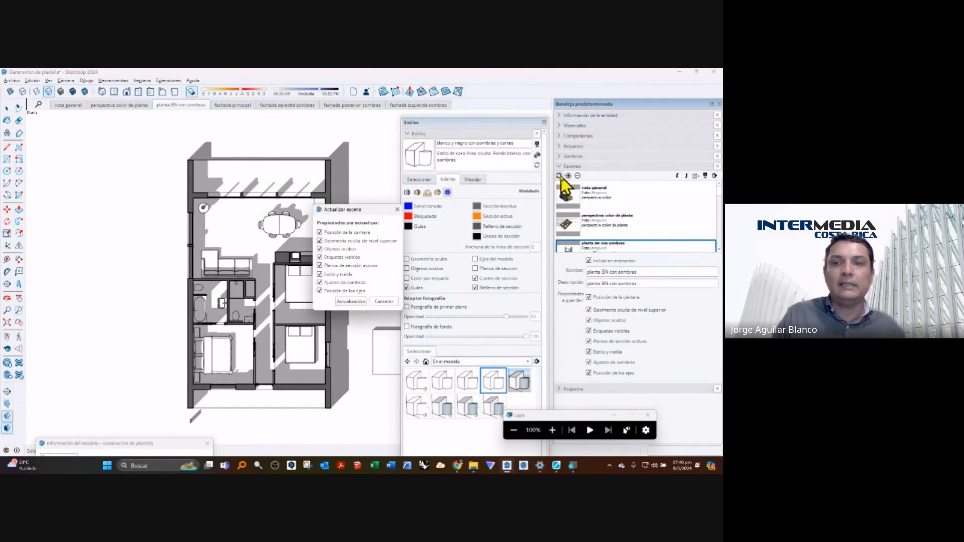
{"action": "left_click", "coordinate": [353, 304]}
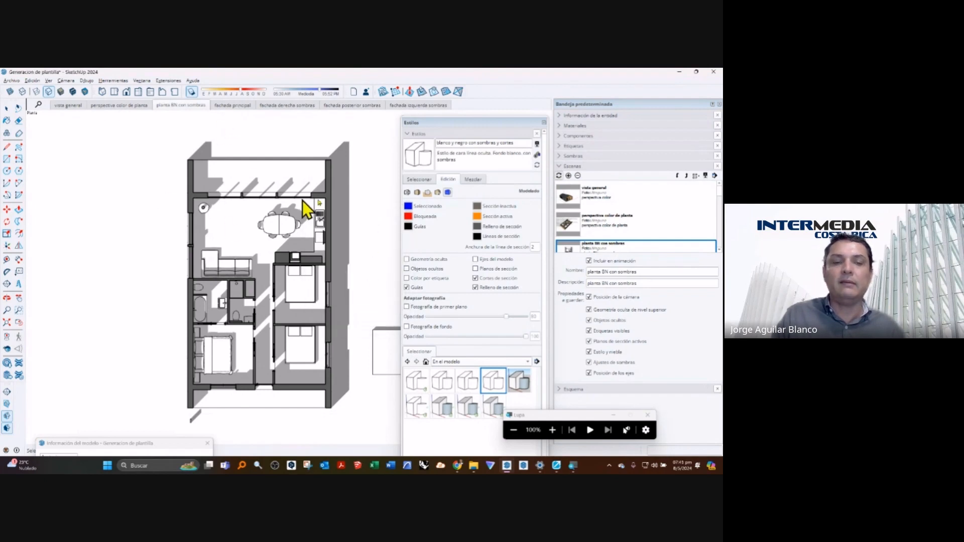
Step: Review the "fachada principal" and "fachada derecha sombras" scenes, hiding the Styles tray to expose the whole elevation
{"action": "left_click", "coordinate": [231, 109]}
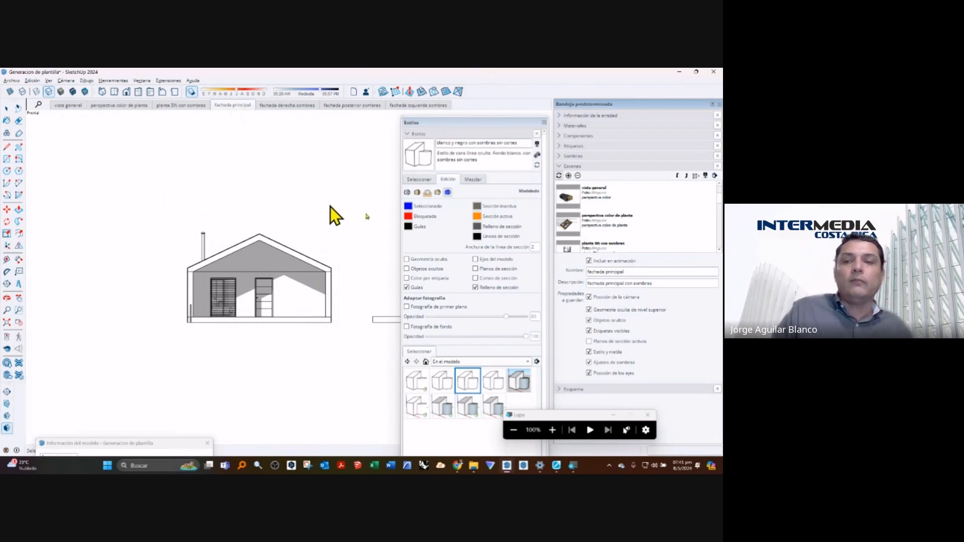
{"action": "left_click", "coordinate": [281, 105]}
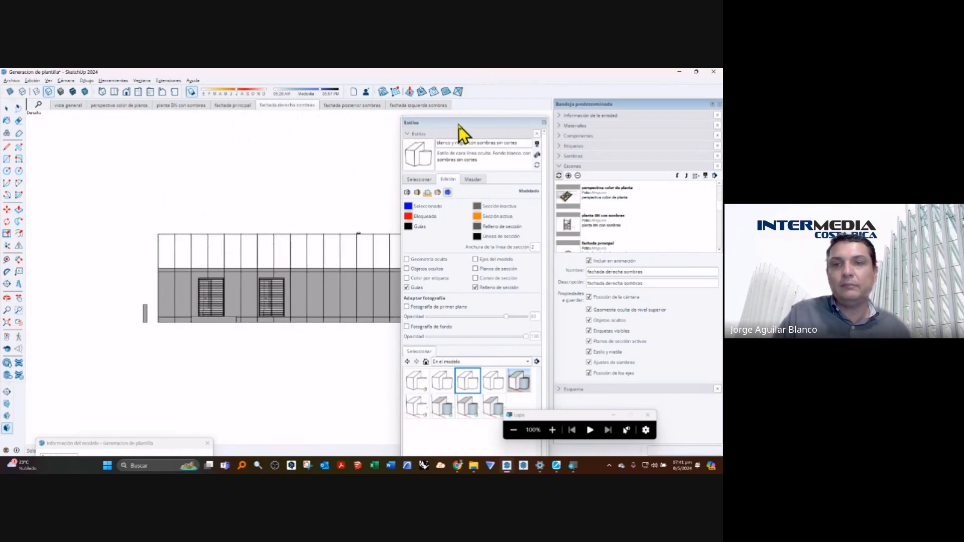
{"action": "left_click_drag", "start_coordinate": [458, 125], "coordinate": [463, 121]}
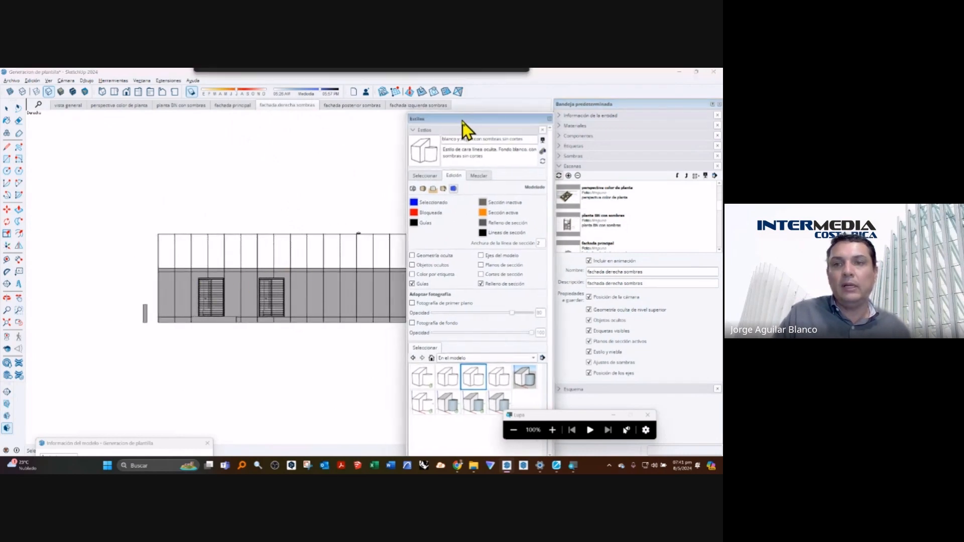
{"action": "left_click", "coordinate": [546, 119]}
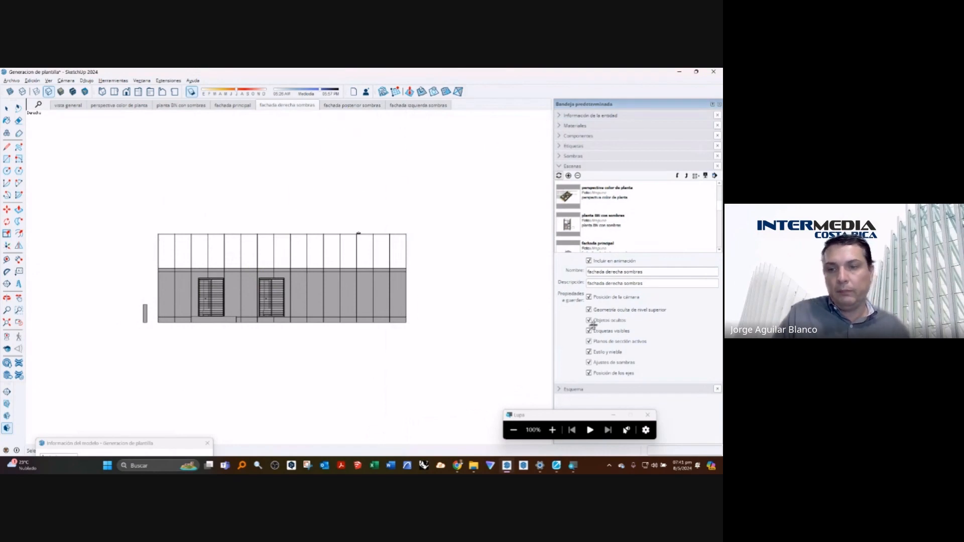
Step: Restore the Styles tray and review the "fachada posterior sombras" and "fachada izquierda sombras" scenes
{"action": "left_click", "coordinate": [142, 81]}
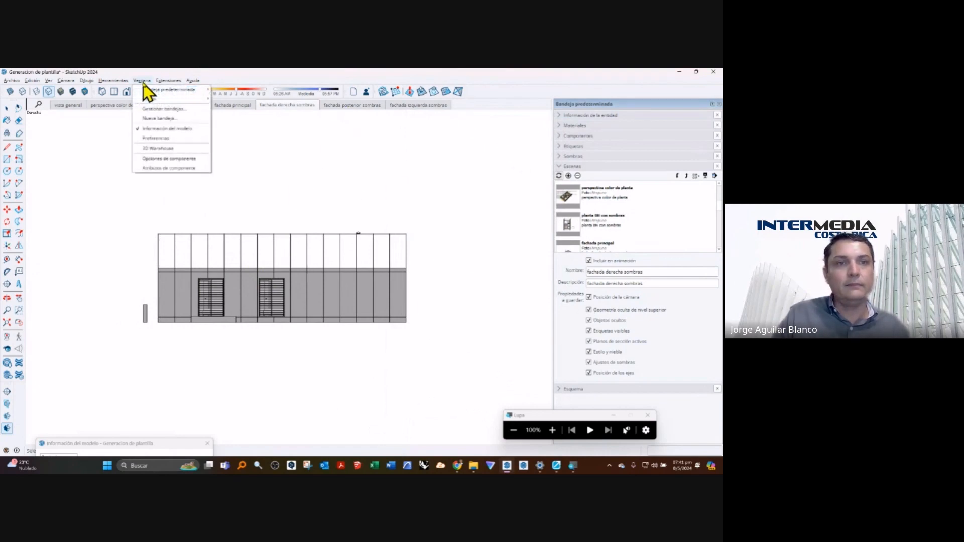
{"action": "left_click", "coordinate": [232, 99]}
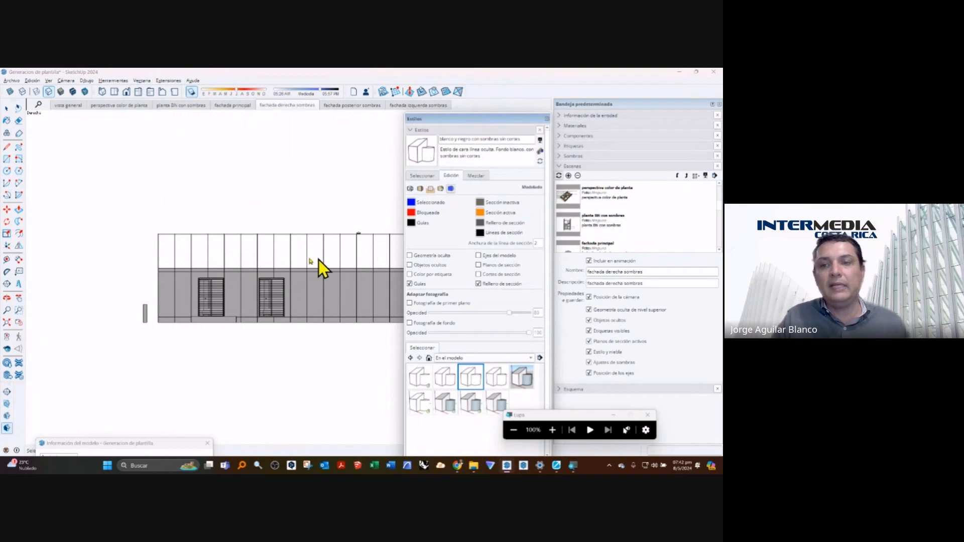
{"action": "left_click", "coordinate": [349, 106]}
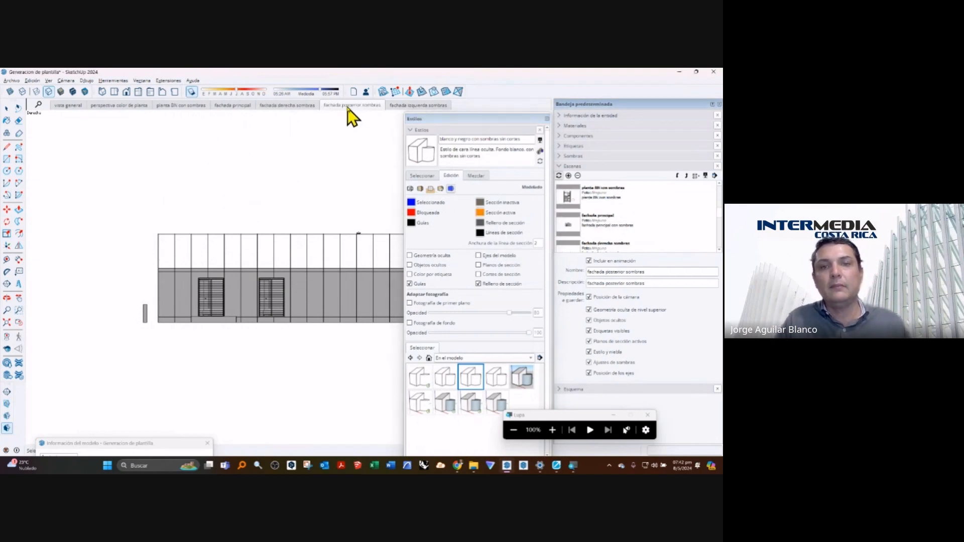
{"action": "left_click", "coordinate": [407, 105]}
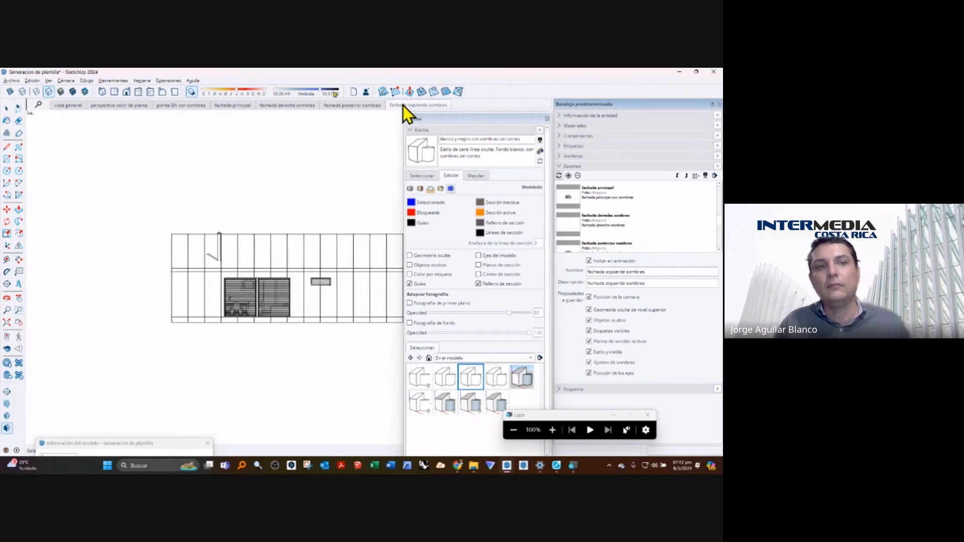
Step: Activate the "perspectiva color de planta" scene and examine the model from the standard right and top views
{"action": "left_click", "coordinate": [115, 106]}
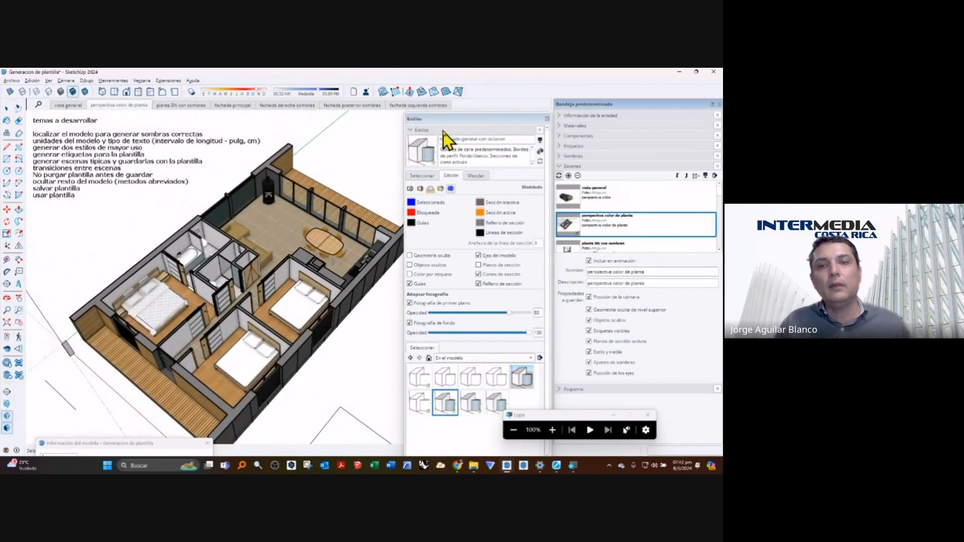
{"action": "left_click_drag", "start_coordinate": [455, 119], "coordinate": [462, 141]}
{"action": "scroll", "coordinate": [324, 221], "scroll_direction": "down", "scroll_amount": 1}
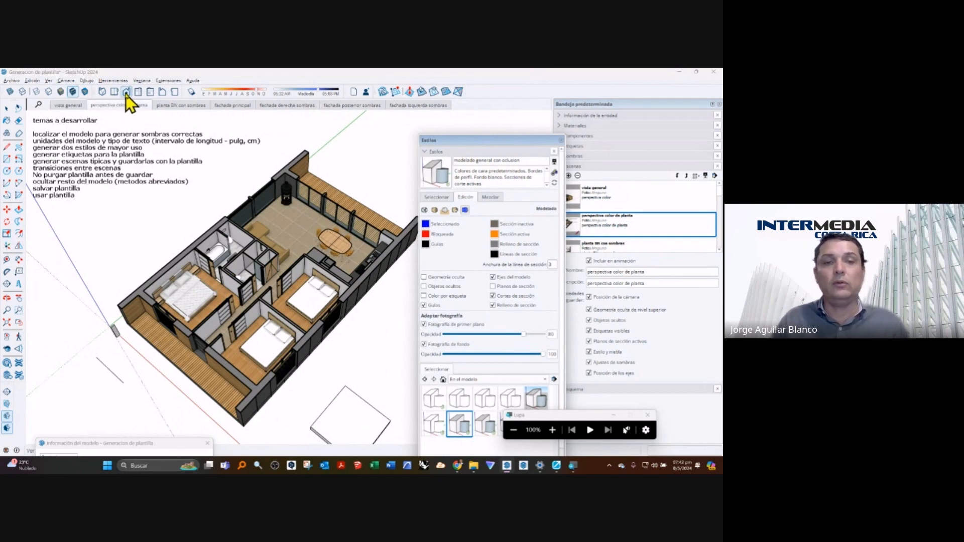
{"action": "left_click", "coordinate": [139, 92]}
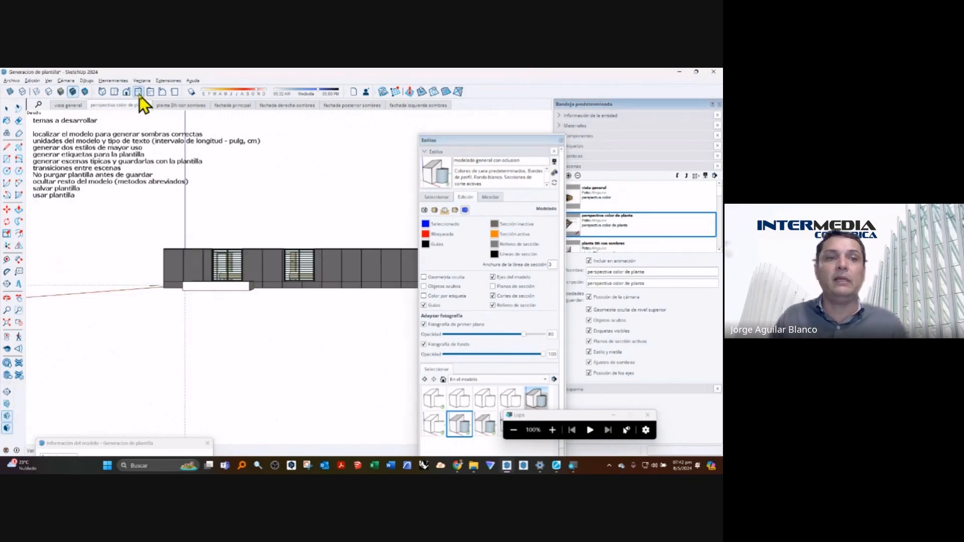
{"action": "left_click", "coordinate": [116, 92]}
{"action": "left_click", "coordinate": [117, 93]}
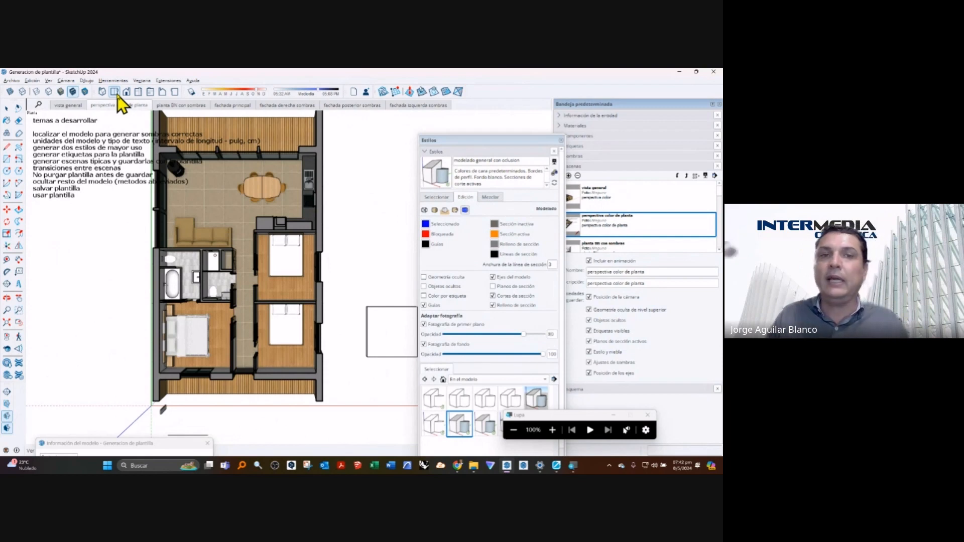
{"action": "left_click", "coordinate": [66, 81]}
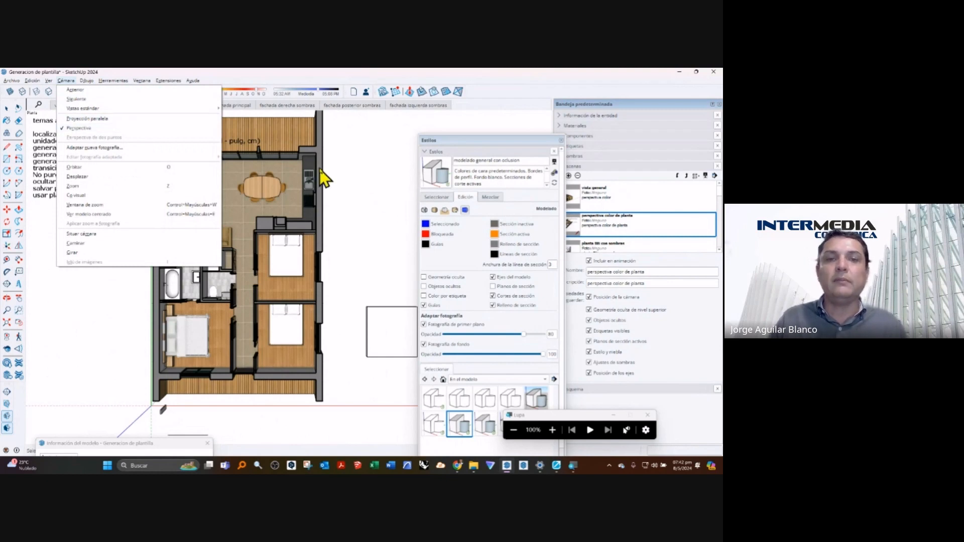
{"action": "left_click", "coordinate": [347, 183]}
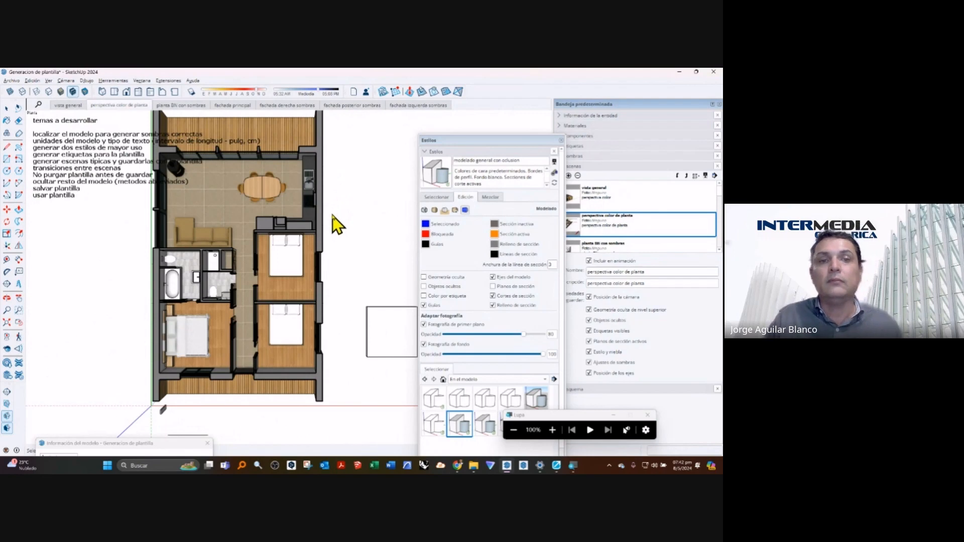
Step: Compare the "vista general", "planta BN con sombras" and "fachada principal" scenes with "perspectiva color de planta", ending on the latter
{"action": "left_click", "coordinate": [78, 110]}
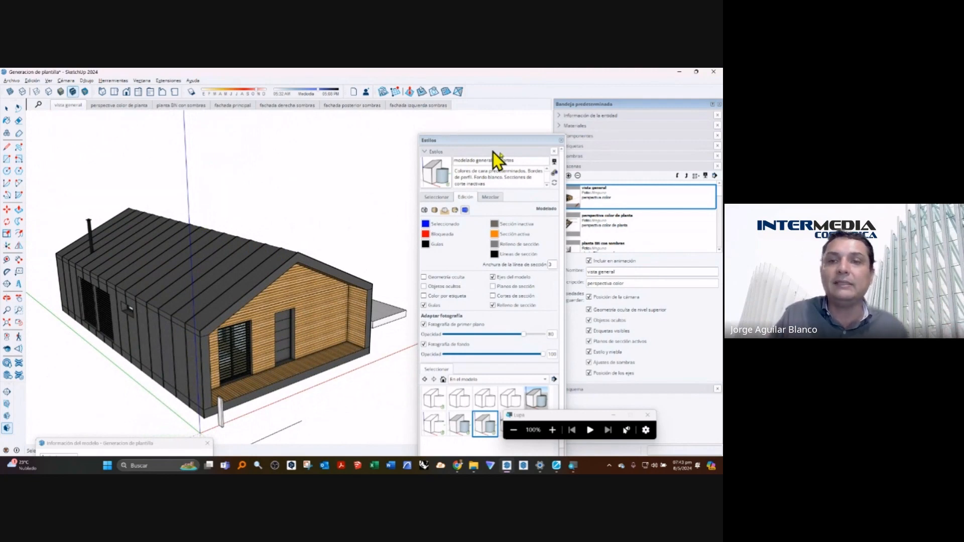
{"action": "mouse_move", "coordinate": [490, 142]}
{"action": "left_mouse_down"}
{"action": "mouse_move", "coordinate": [461, 142]}
{"action": "mouse_move", "coordinate": [475, 122]}
{"action": "left_mouse_up"}
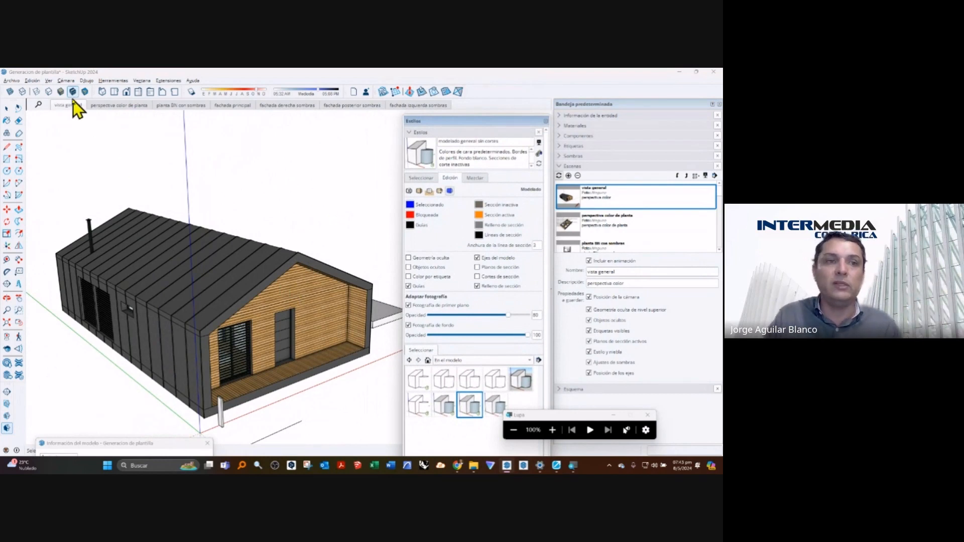
{"action": "left_click", "coordinate": [119, 106]}
{"action": "left_click", "coordinate": [188, 106]}
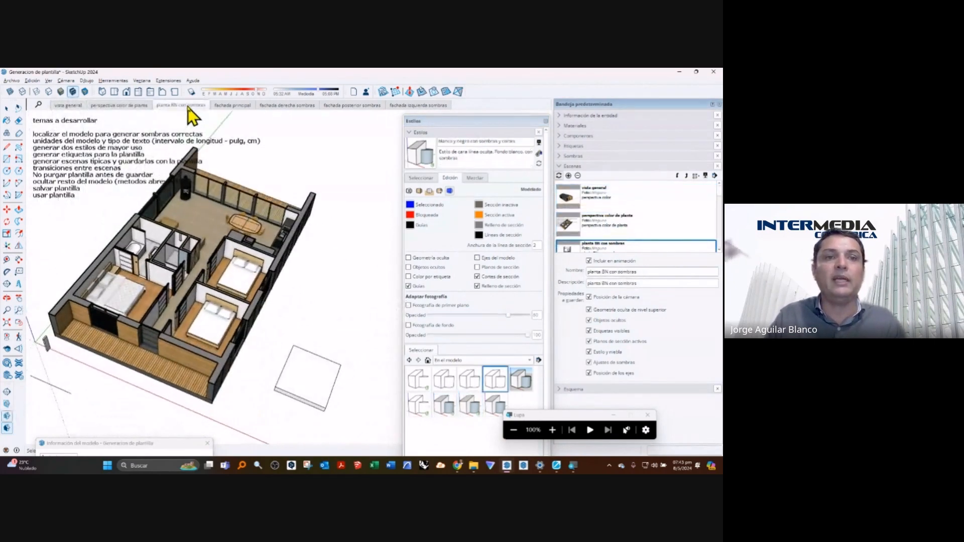
{"action": "left_click", "coordinate": [273, 107]}
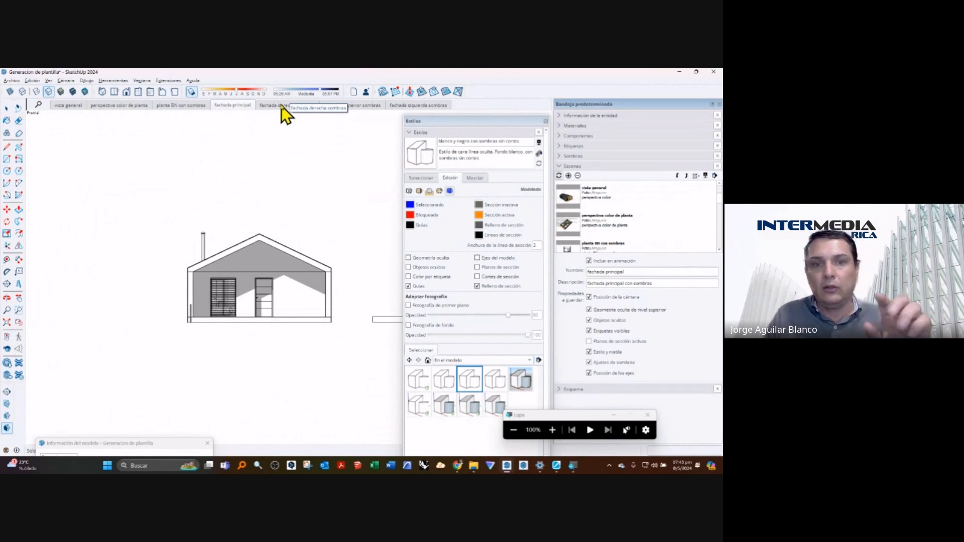
{"action": "left_click", "coordinate": [122, 106]}
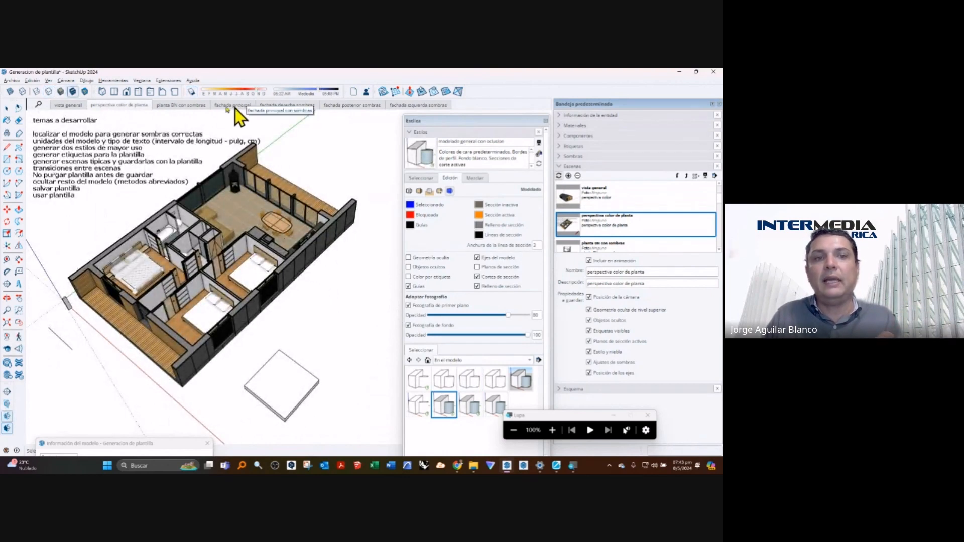
{"action": "left_click", "coordinate": [200, 106]}
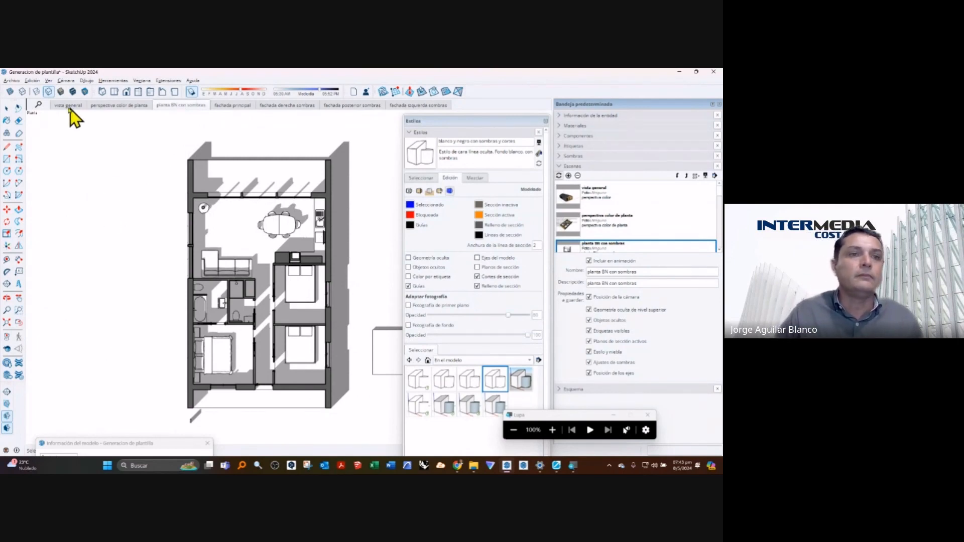
{"action": "left_click", "coordinate": [100, 107]}
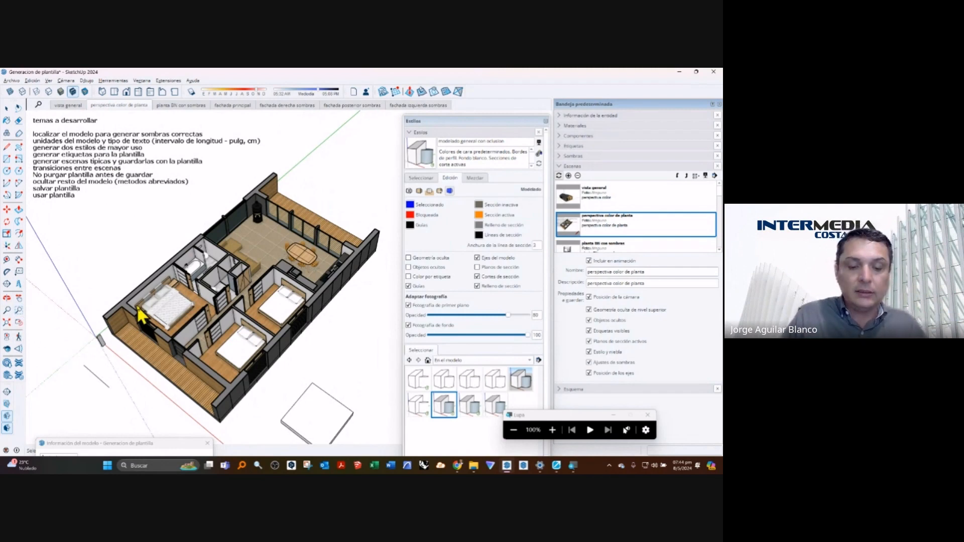
{"action": "key", "text": "q"}
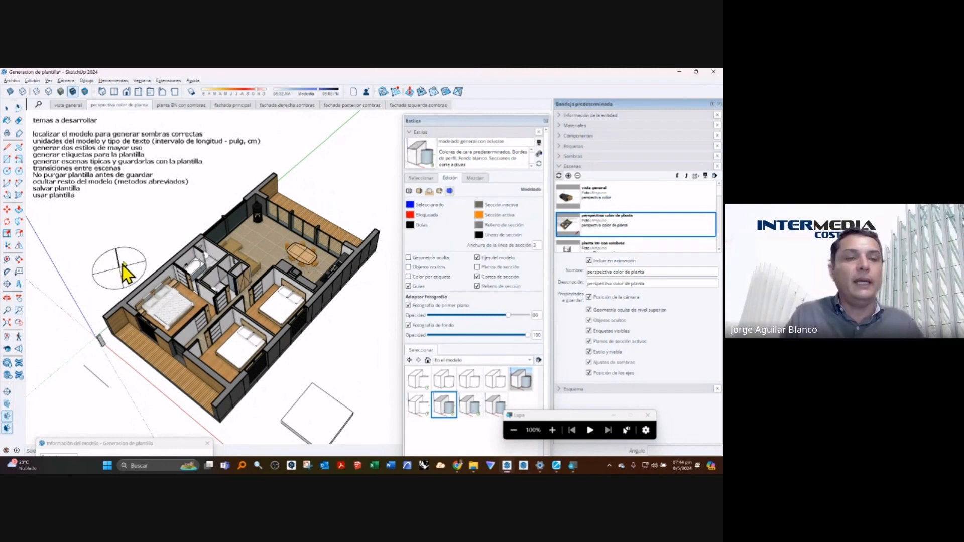
{"action": "key", "text": "space"}
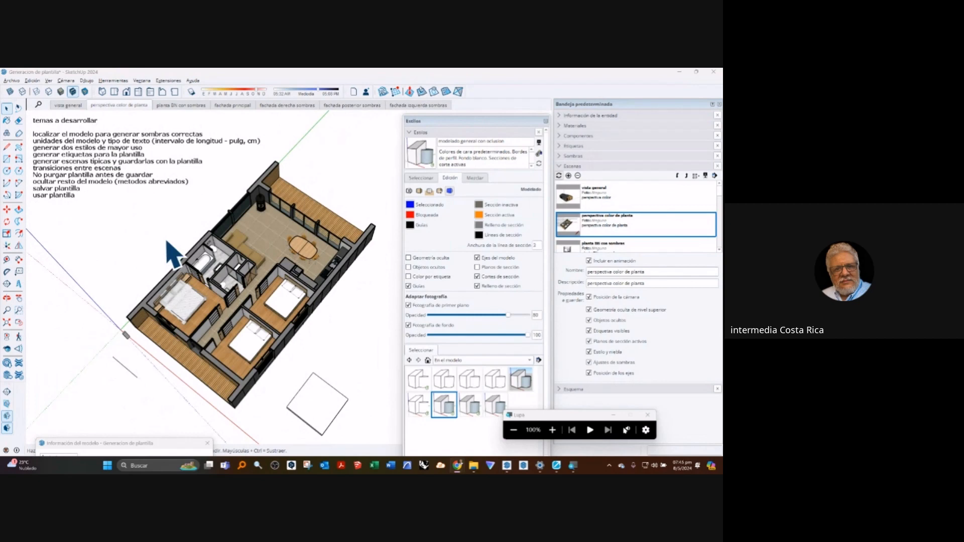
{"action": "scroll", "coordinate": [317, 260], "scroll_direction": "down", "scroll_amount": 3}
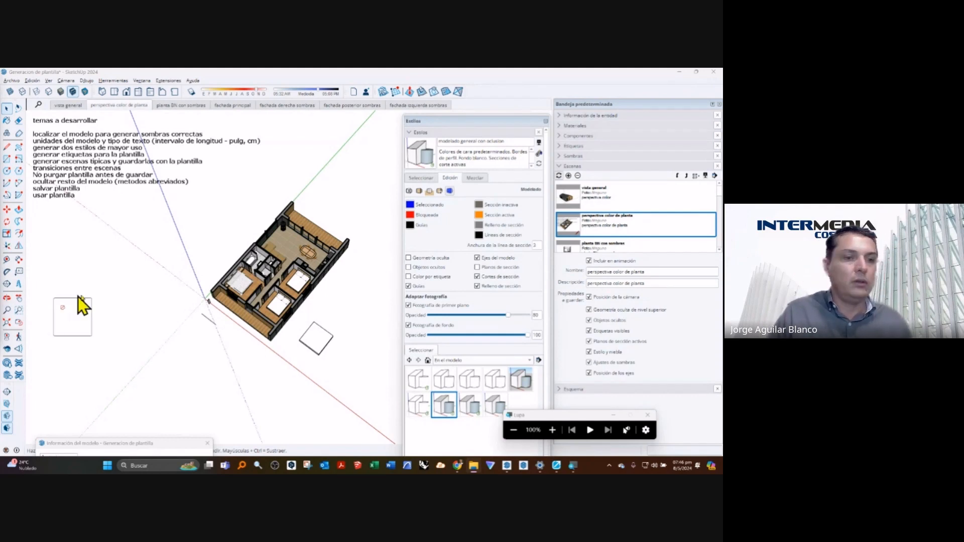
Step: Paste the survey plan image onto the ground and move it about 8 m clear of the house
{"action": "key", "text": "ctrl+v"}
{"action": "left_click", "coordinate": [143, 340]}
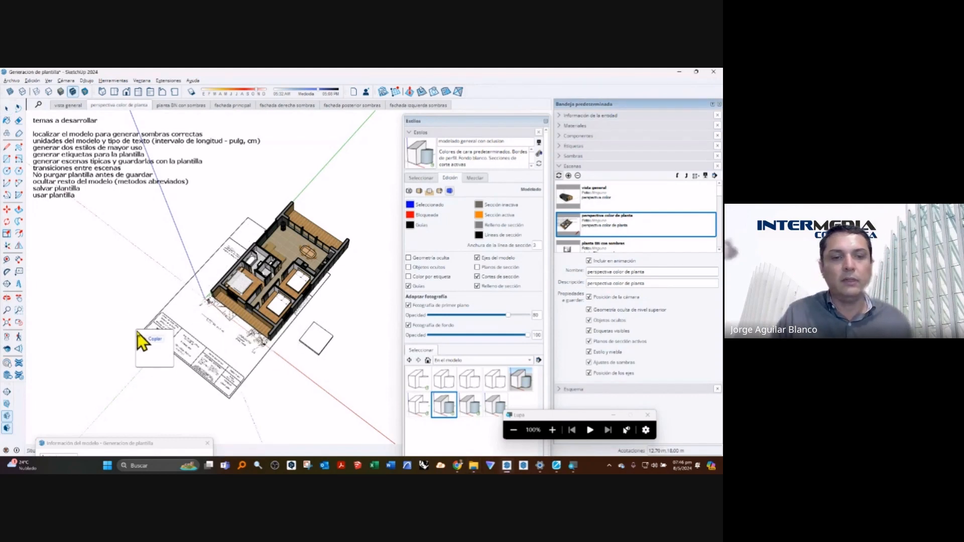
{"action": "key", "text": "s"}
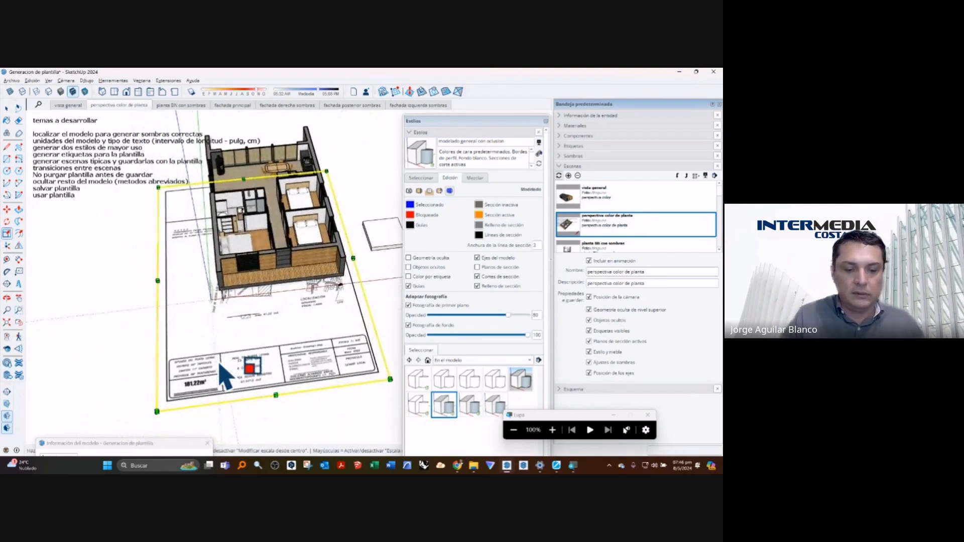
{"action": "key", "text": "m"}
{"action": "left_click", "coordinate": [252, 347]}
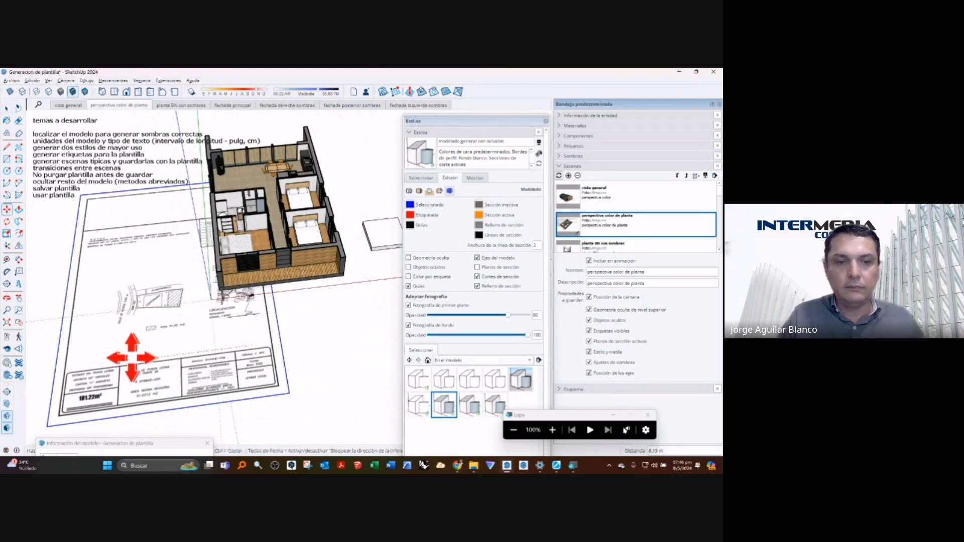
{"action": "left_click", "coordinate": [151, 357]}
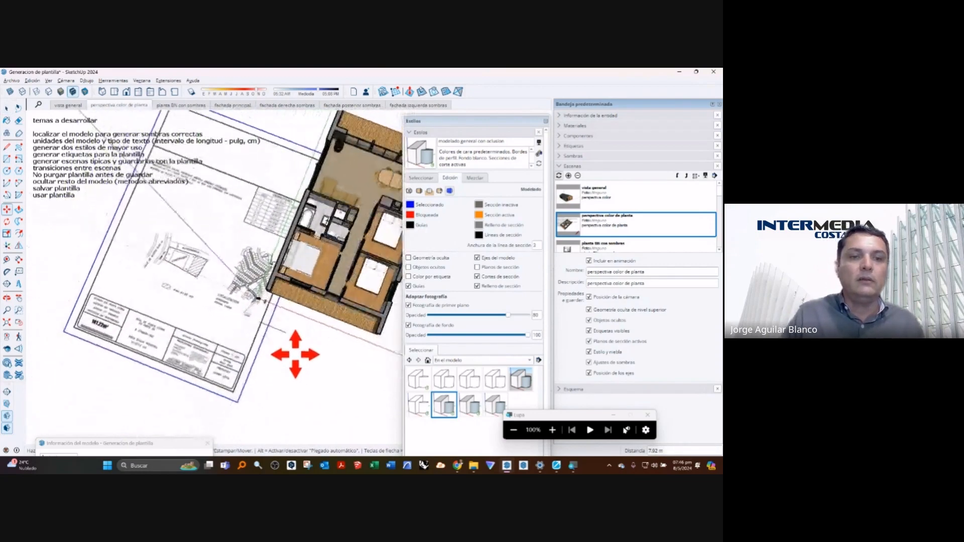
Step: Check the lot's long side from point 7 against the red axis with a trial line
{"action": "scroll", "coordinate": [276, 339], "scroll_direction": "up", "scroll_amount": 10}
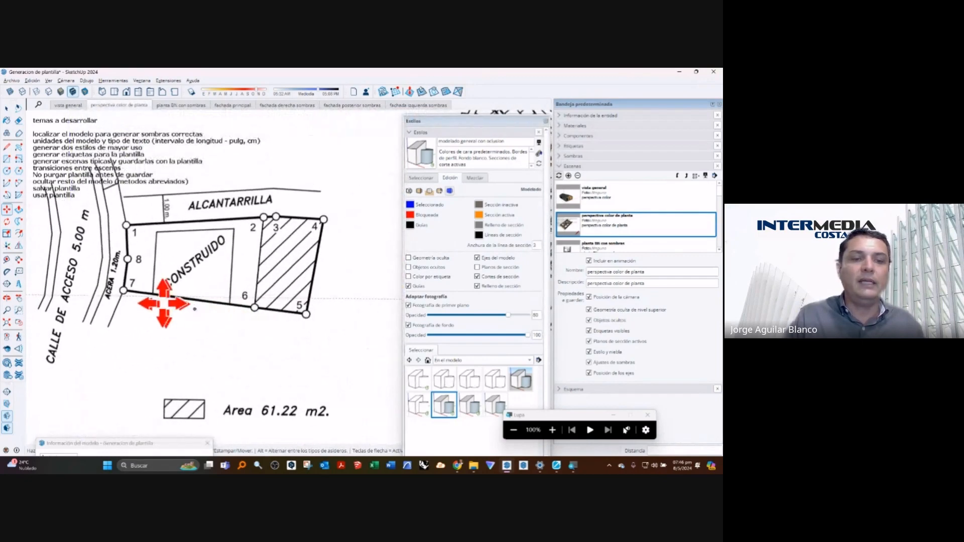
{"action": "key", "text": "l"}
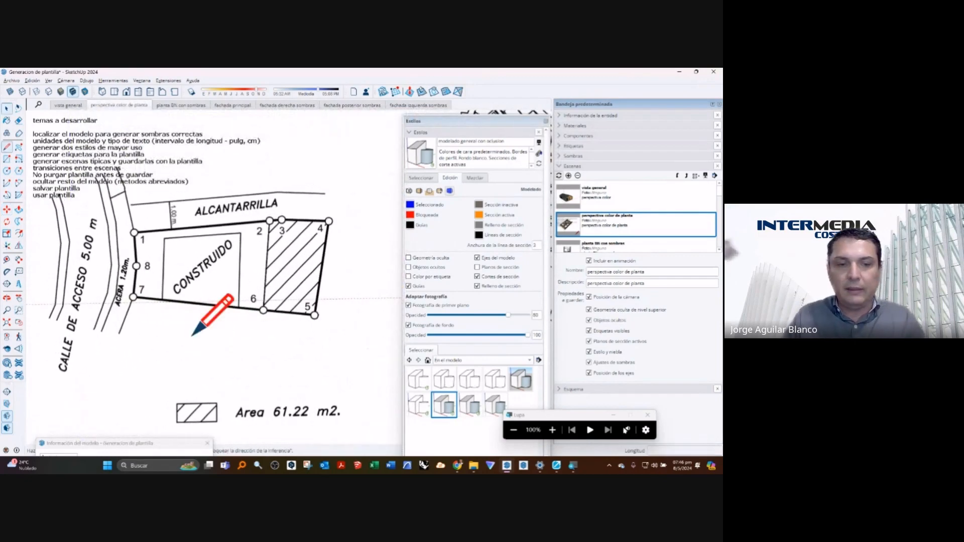
{"action": "left_click", "coordinate": [134, 298]}
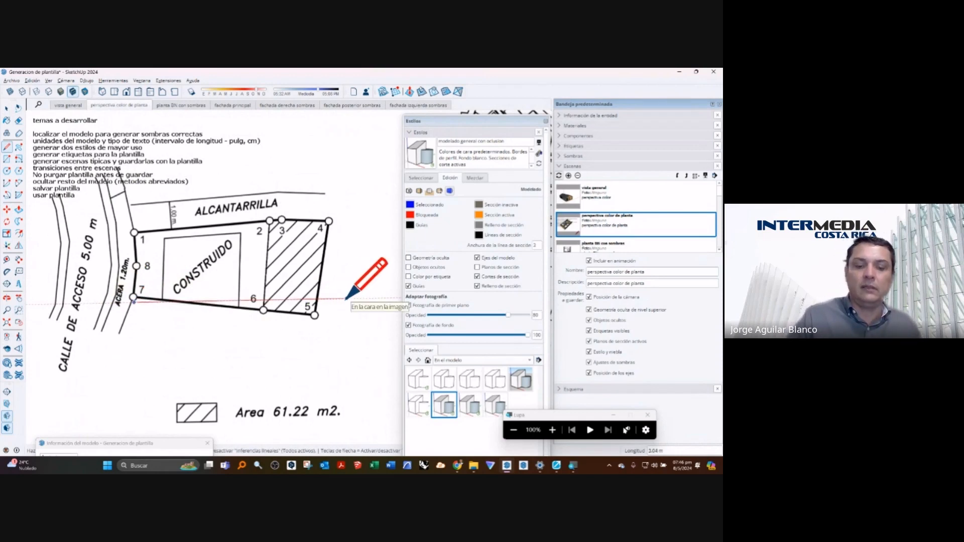
{"action": "key", "text": "space"}
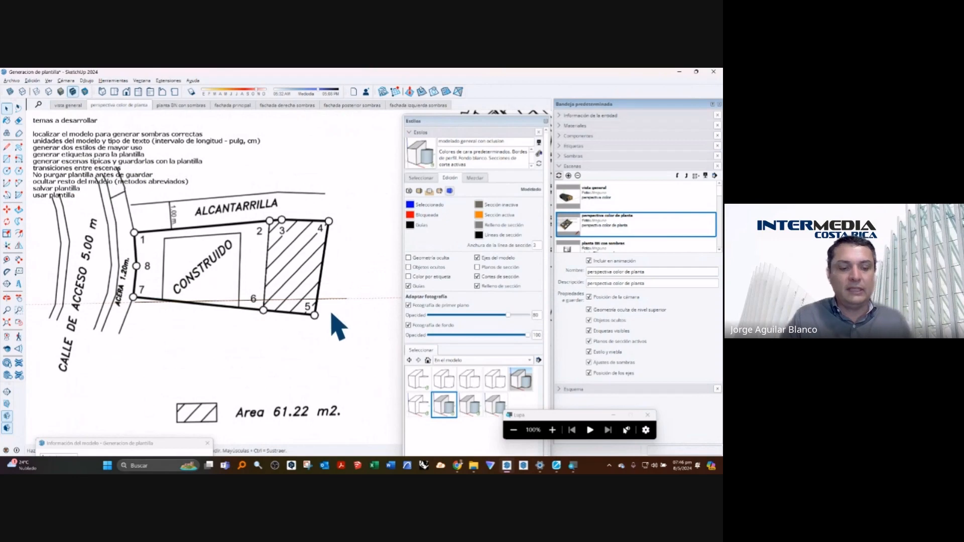
Step: Rotate the plan image counterclockwise by roughly a quarter turn about its centre, bringing the lot's long side near the green axis
{"action": "scroll", "coordinate": [256, 293], "scroll_direction": "down", "scroll_amount": 5}
{"action": "scroll", "coordinate": [256, 292], "scroll_direction": "down", "scroll_amount": 4}
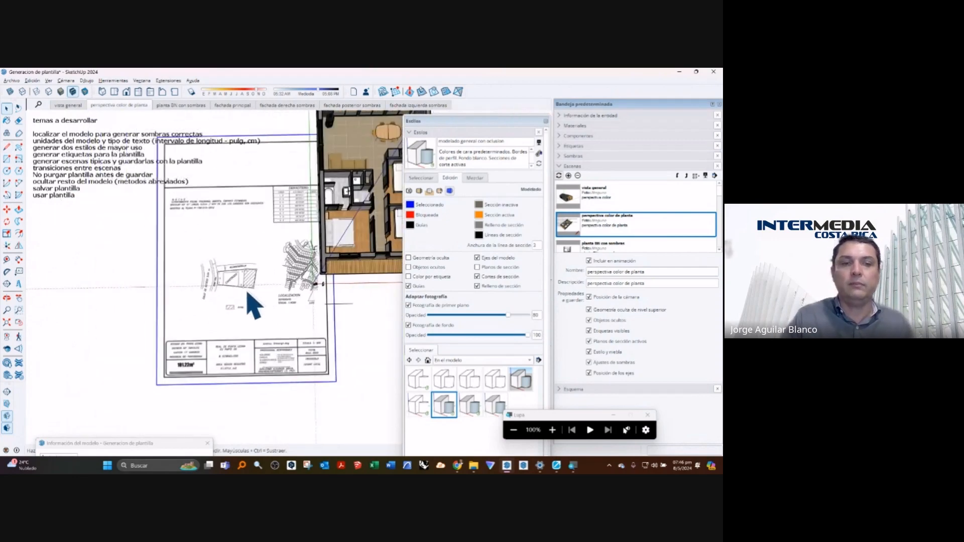
{"action": "scroll", "coordinate": [216, 234], "scroll_direction": "down", "scroll_amount": 3}
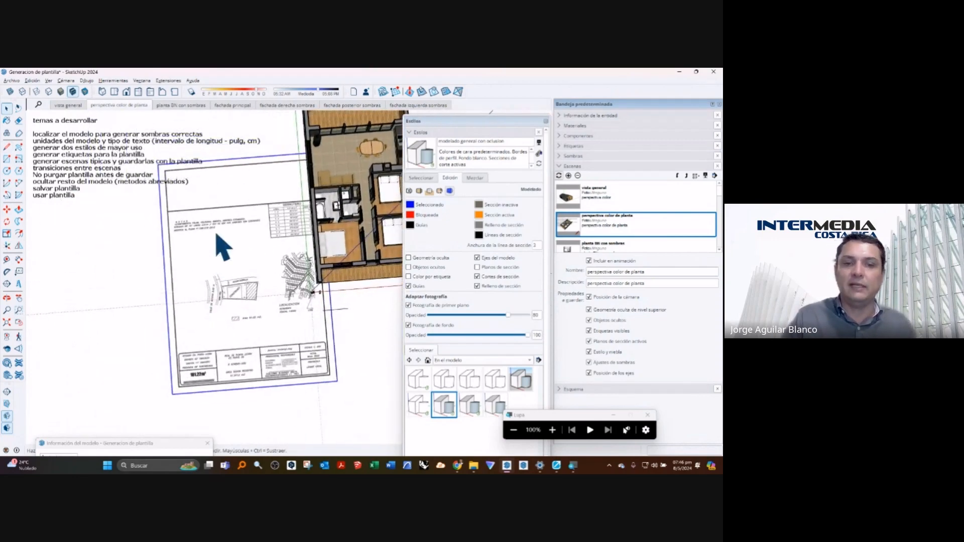
{"action": "middle_click_drag", "start_coordinate": [216, 233], "coordinate": [218, 251]}
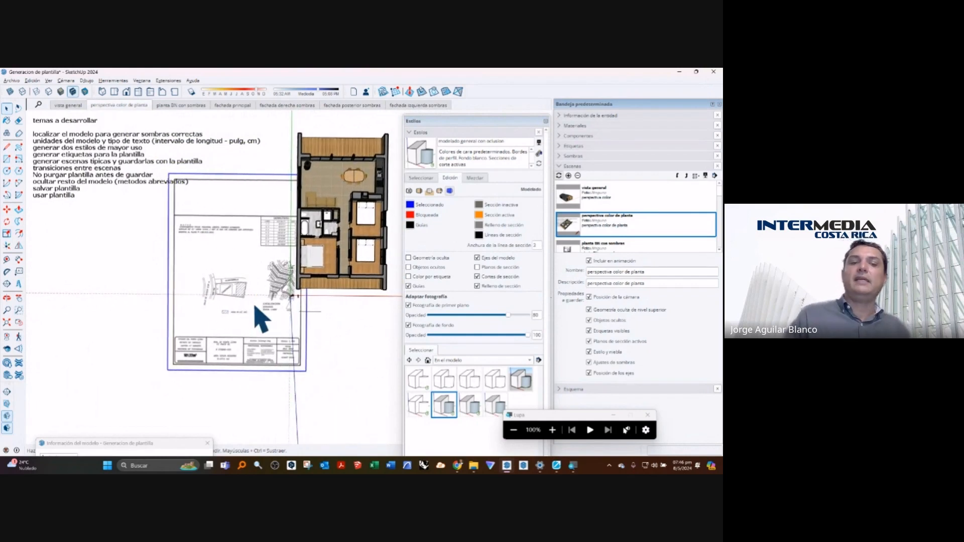
{"action": "key", "text": "m"}
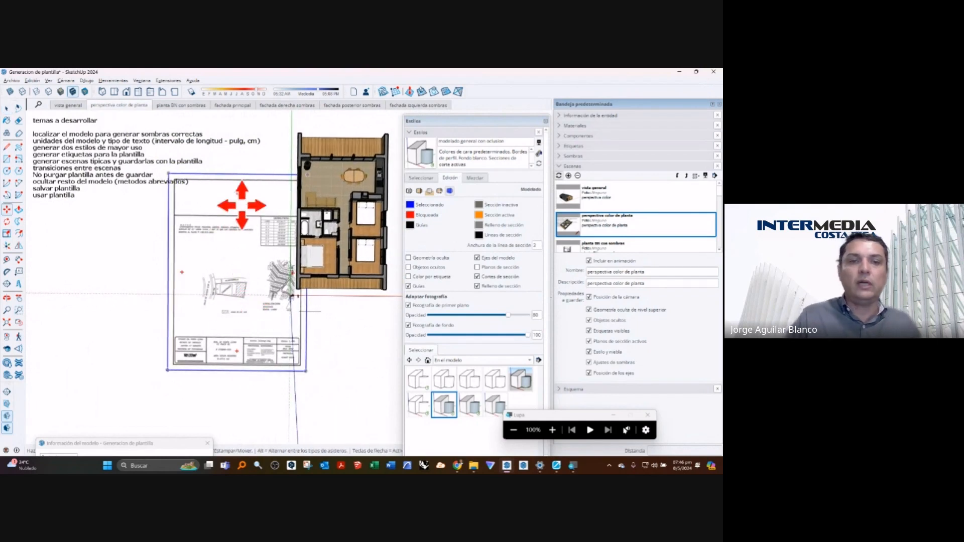
{"action": "left_click", "coordinate": [239, 196]}
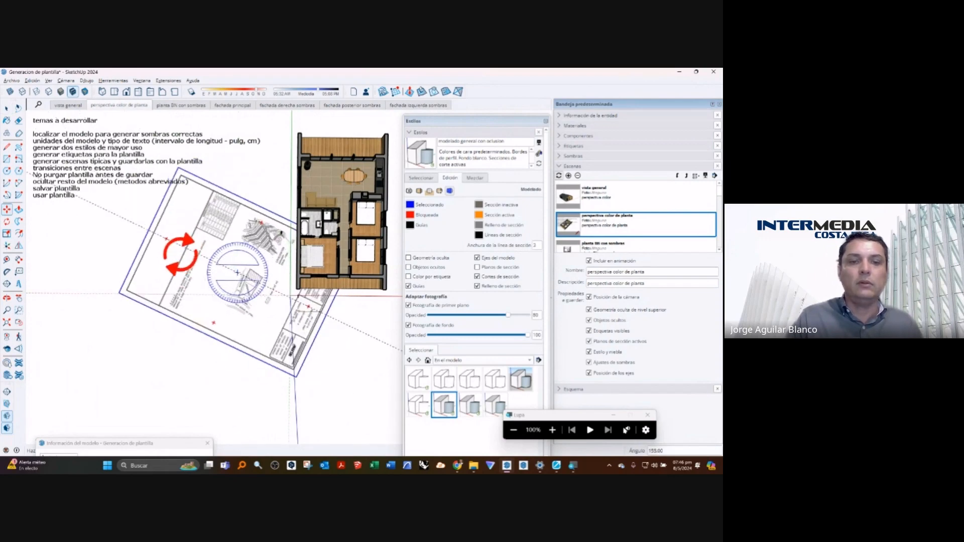
{"action": "left_click", "coordinate": [177, 271]}
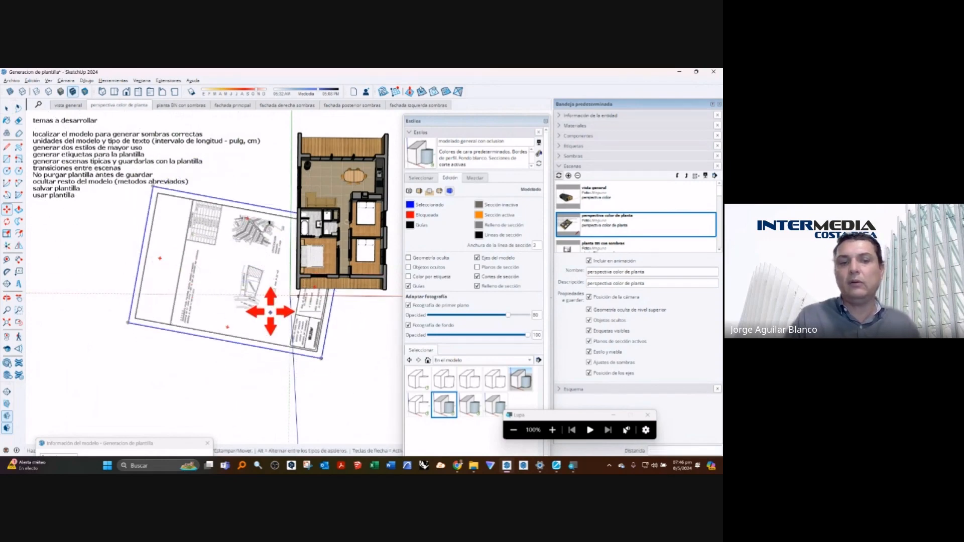
{"action": "scroll", "coordinate": [253, 301], "scroll_direction": "up", "scroll_amount": 3}
{"action": "scroll", "coordinate": [254, 301], "scroll_direction": "down", "scroll_amount": 3}
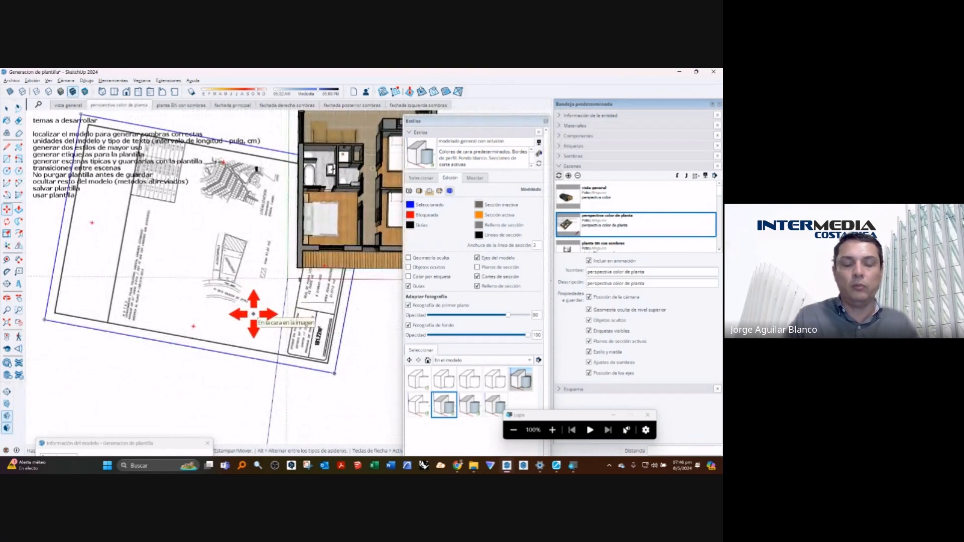
Step: Check the side between points 7 and 6 against the green axis with a trial line from point 7
{"action": "key", "text": "l"}
{"action": "scroll", "coordinate": [230, 283], "scroll_direction": "up", "scroll_amount": 5}
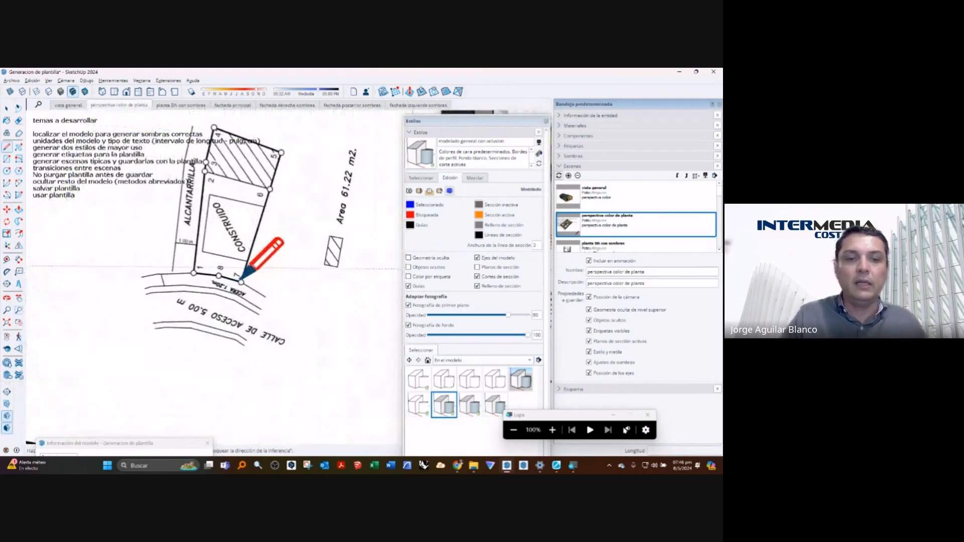
{"action": "scroll", "coordinate": [242, 282], "scroll_direction": "up", "scroll_amount": 3}
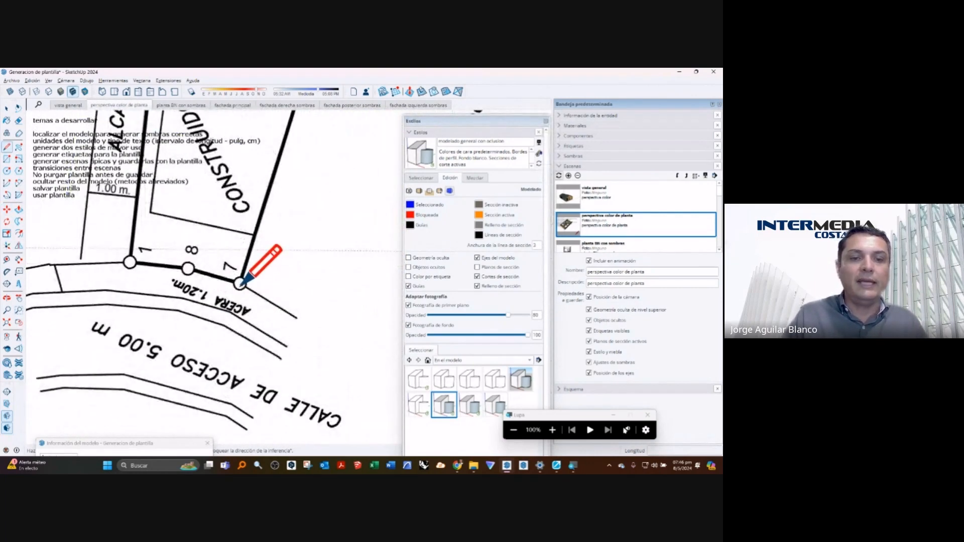
{"action": "left_click", "coordinate": [241, 283]}
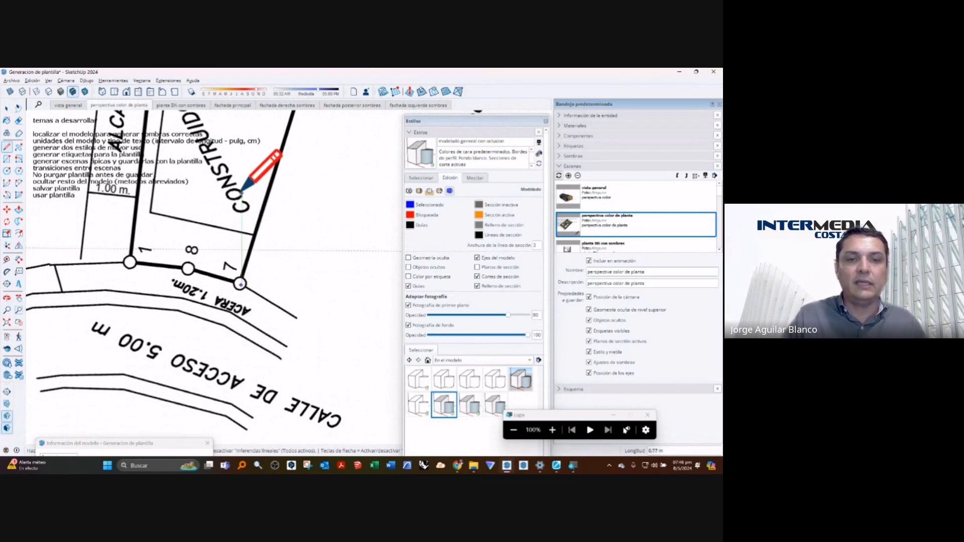
{"action": "key", "text": "space"}
{"action": "scroll", "coordinate": [260, 327], "scroll_direction": "down", "scroll_amount": 5}
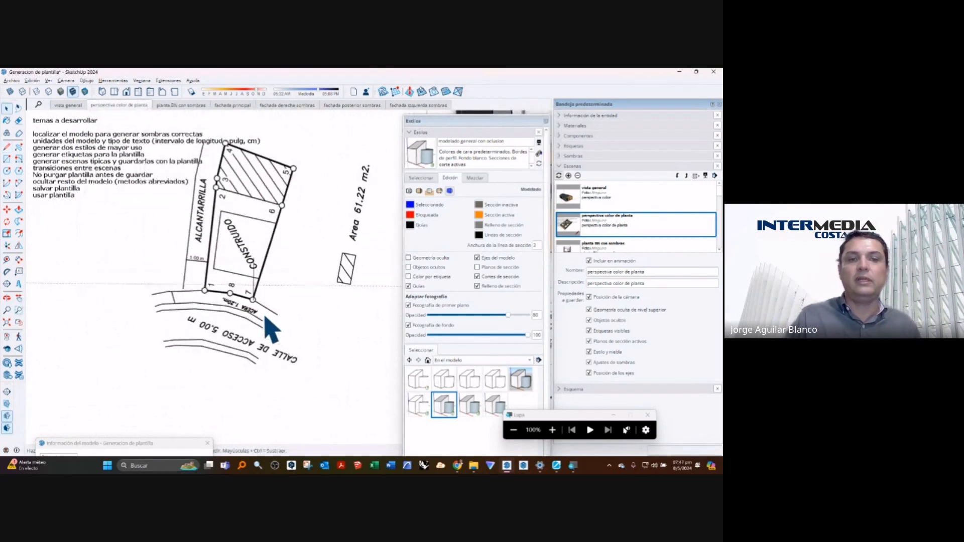
{"action": "scroll", "coordinate": [265, 317], "scroll_direction": "down", "scroll_amount": 8}
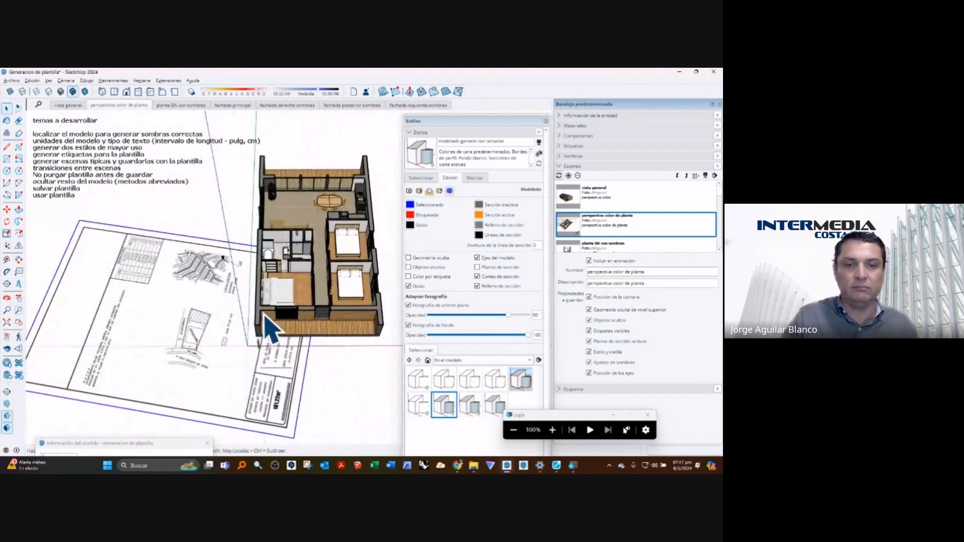
Step: Rotate the plan image about the lot's point 7 to align the side through points 7 and 6 with the green axis
{"action": "scroll", "coordinate": [198, 359], "scroll_direction": "up", "scroll_amount": 5}
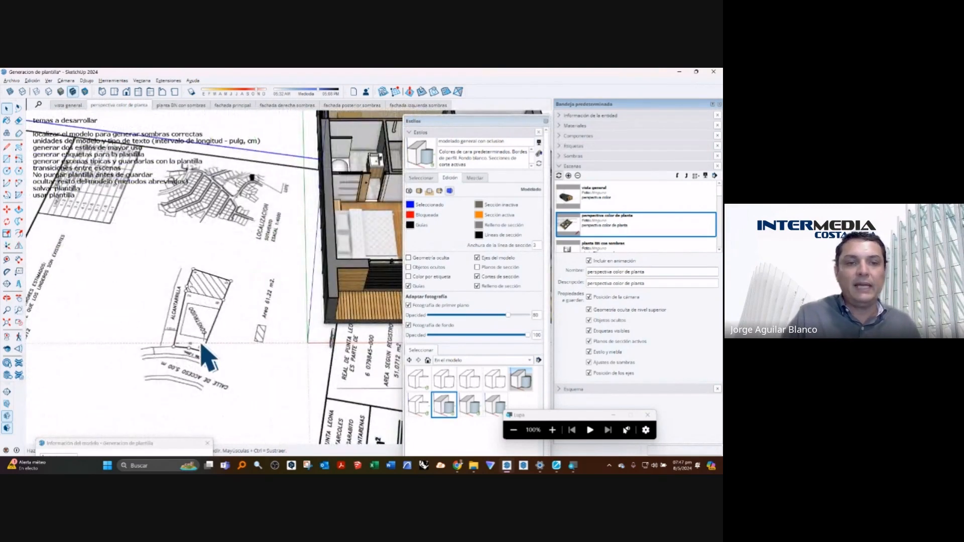
{"action": "scroll", "coordinate": [237, 276], "scroll_direction": "down", "scroll_amount": 5}
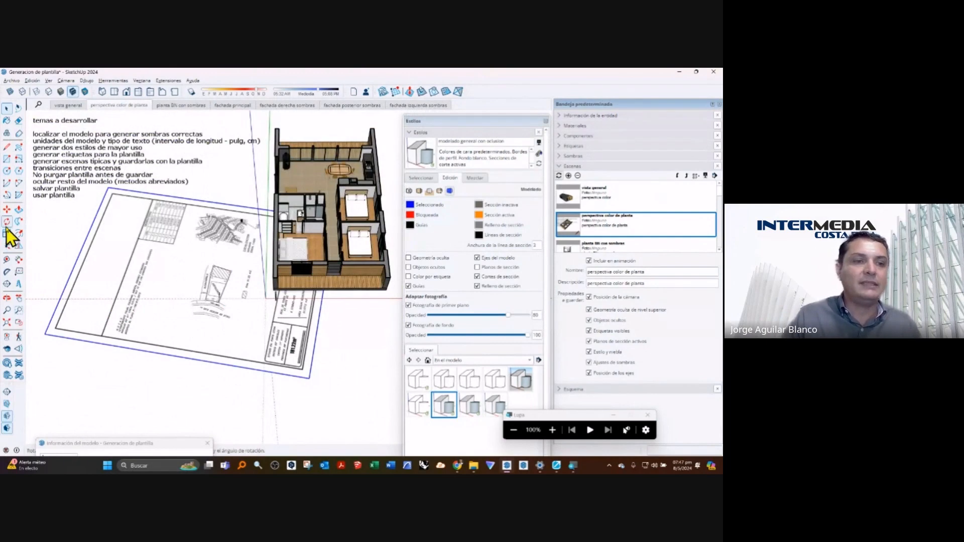
{"action": "scroll", "coordinate": [218, 293], "scroll_direction": "up", "scroll_amount": 6}
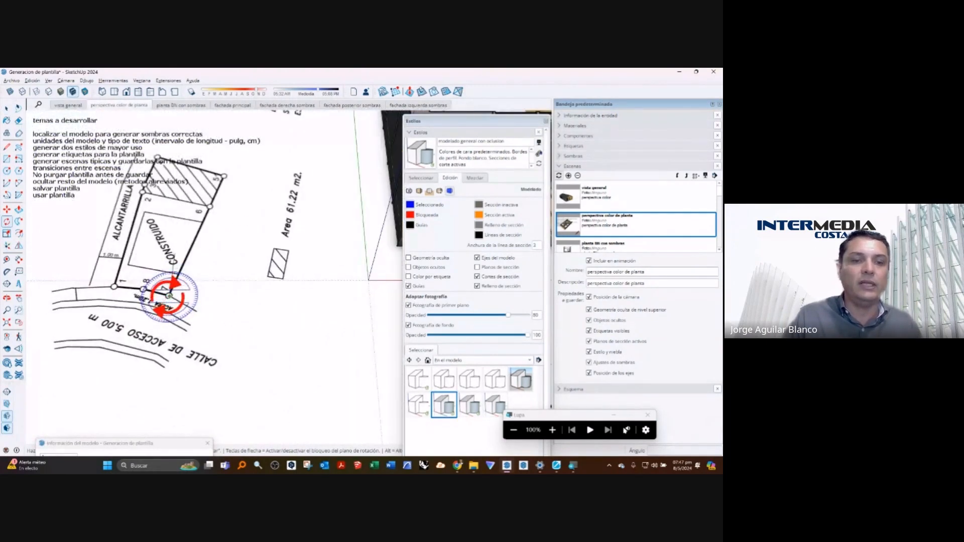
{"action": "scroll", "coordinate": [201, 227], "scroll_direction": "up", "scroll_amount": 6}
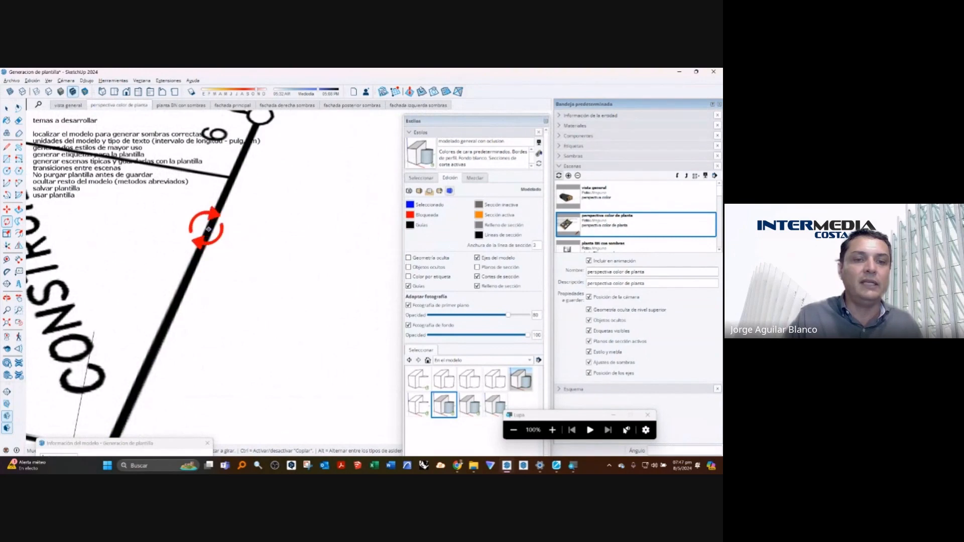
{"action": "scroll", "coordinate": [101, 331], "scroll_direction": "down", "scroll_amount": 3}
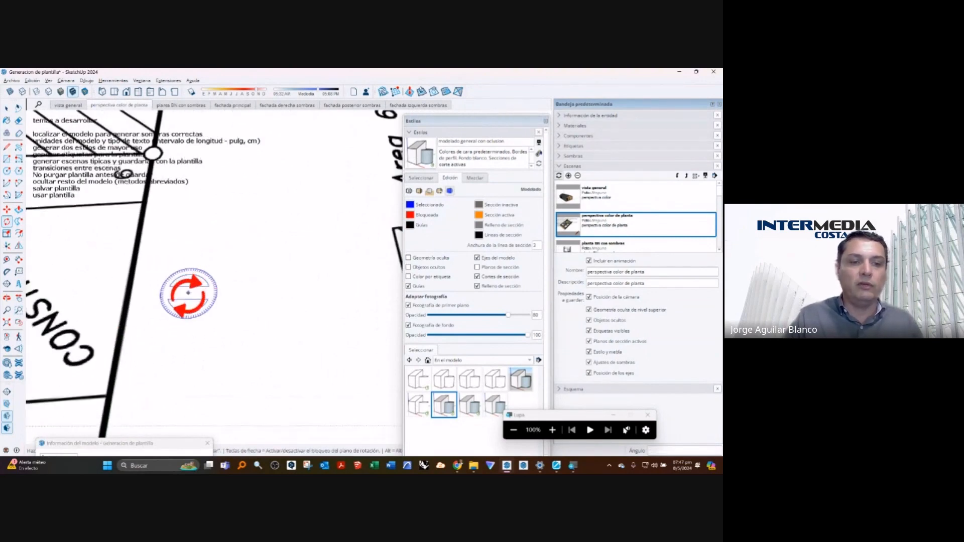
{"action": "scroll", "coordinate": [188, 293], "scroll_direction": "down", "scroll_amount": 8}
{"action": "key", "text": "space"}
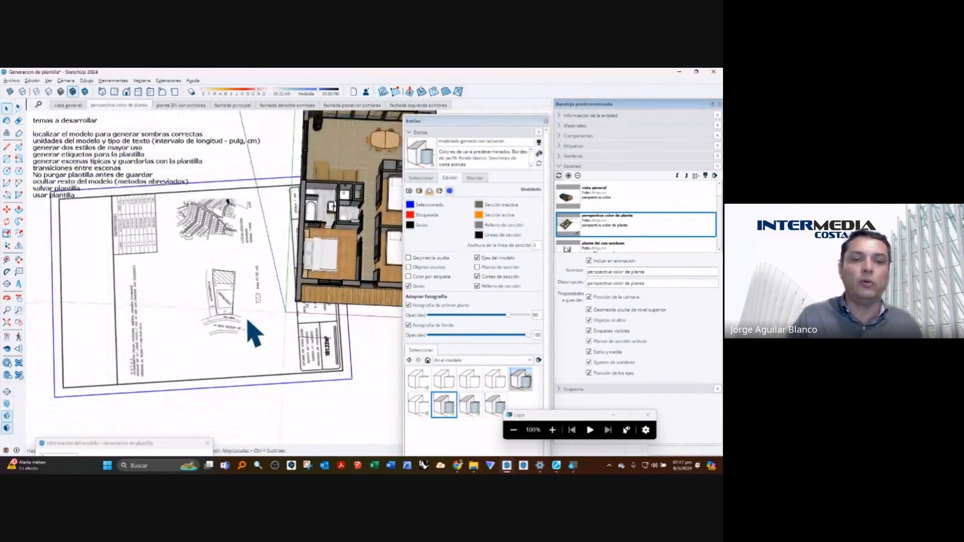
Step: Enlarge the plan image uniformly by about 1.43 from one corner, and enlarge it further from the opposite corner
{"action": "scroll", "coordinate": [247, 323], "scroll_direction": "down", "scroll_amount": 3}
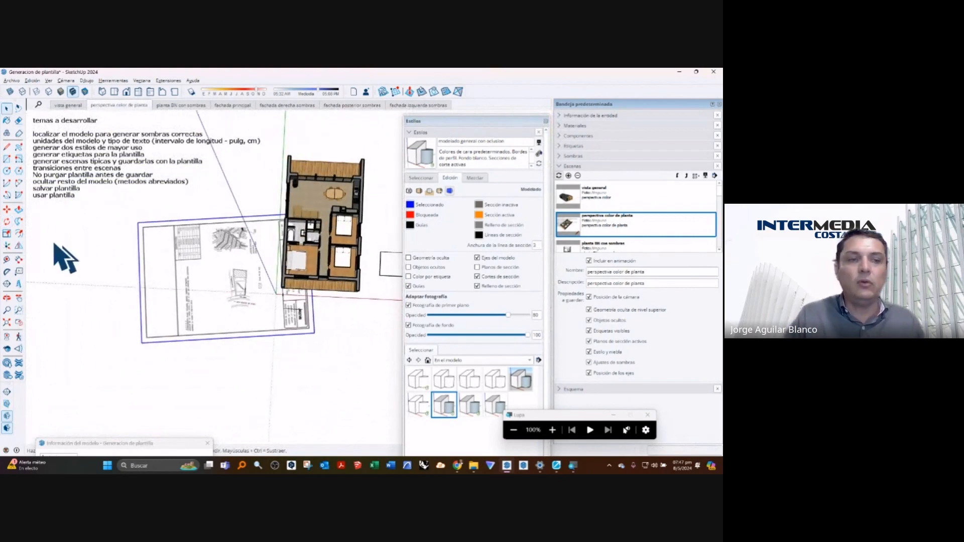
{"action": "left_click", "coordinate": [6, 233]}
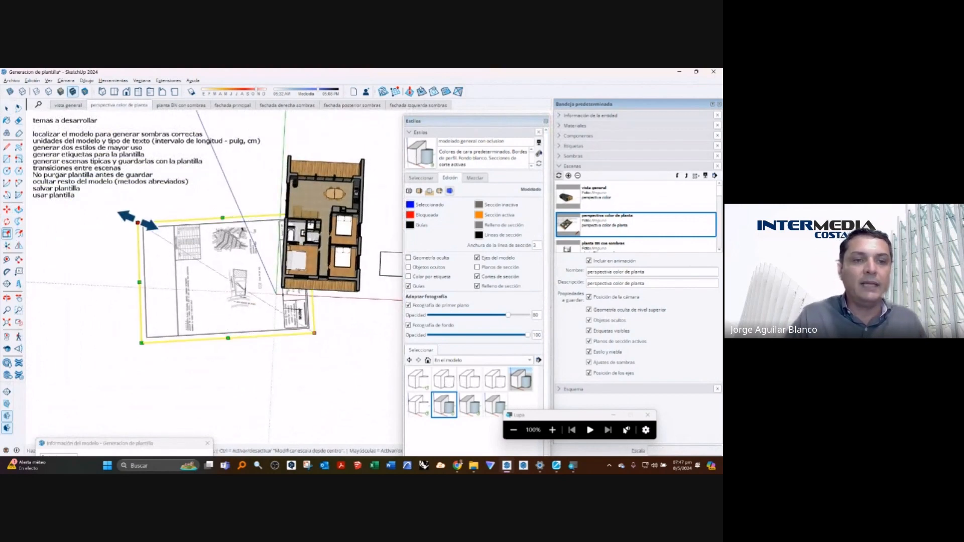
{"action": "left_click_drag", "start_coordinate": [138, 222], "coordinate": [63, 176]}
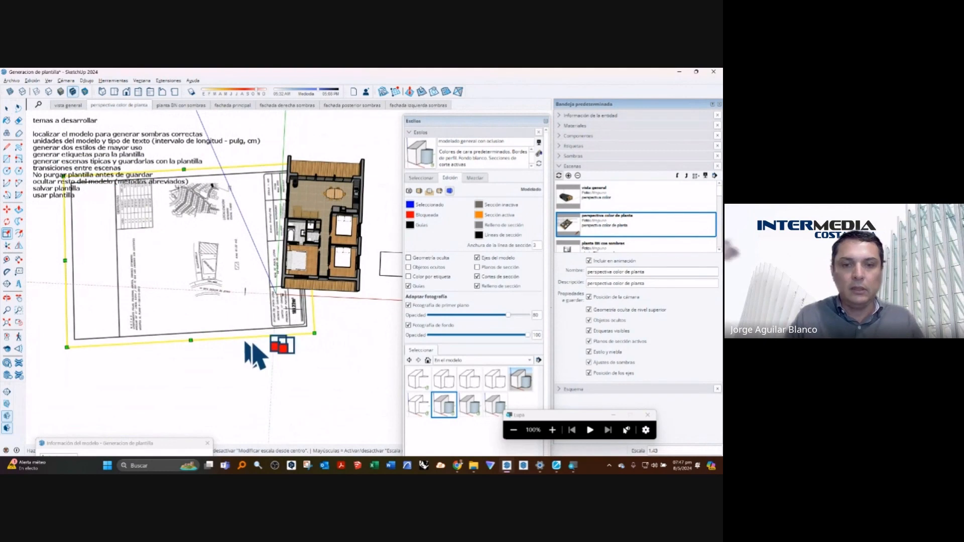
{"action": "left_click_drag", "start_coordinate": [315, 333], "coordinate": [360, 362]}
{"action": "key", "text": "space"}
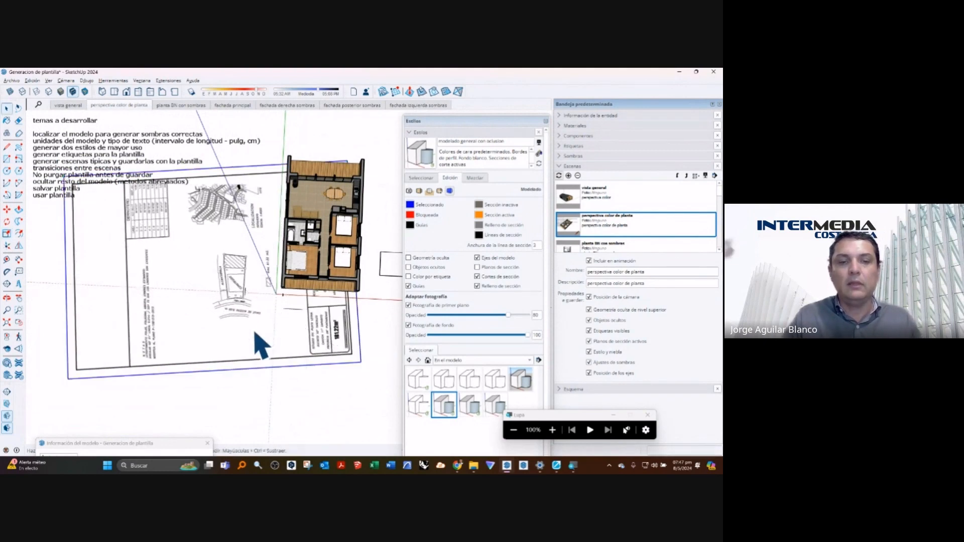
Step: Trace the lot's side from point 7 to point 6 with a line about 3.17 m long along the green axis
{"action": "scroll", "coordinate": [206, 316], "scroll_direction": "down", "scroll_amount": 3}
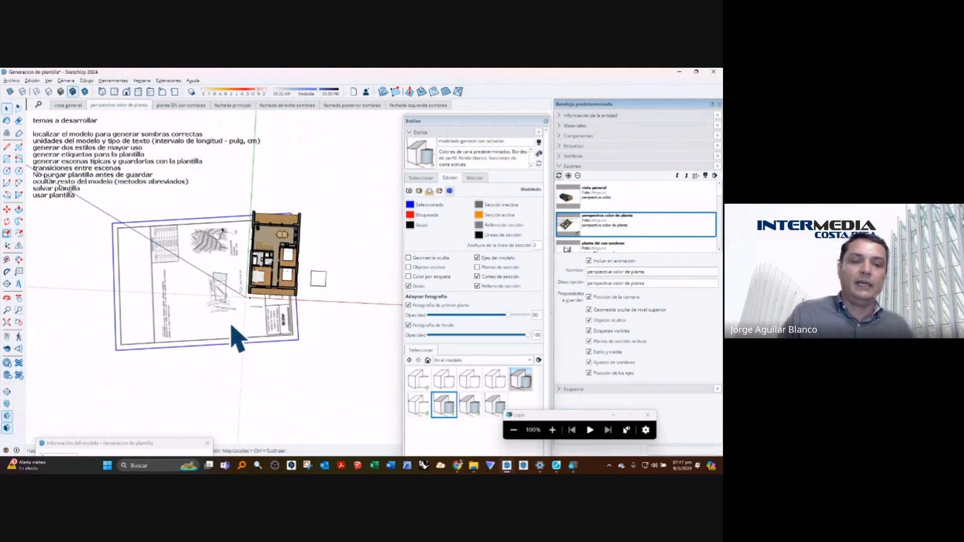
{"action": "scroll", "coordinate": [236, 339], "scroll_direction": "up", "scroll_amount": 3}
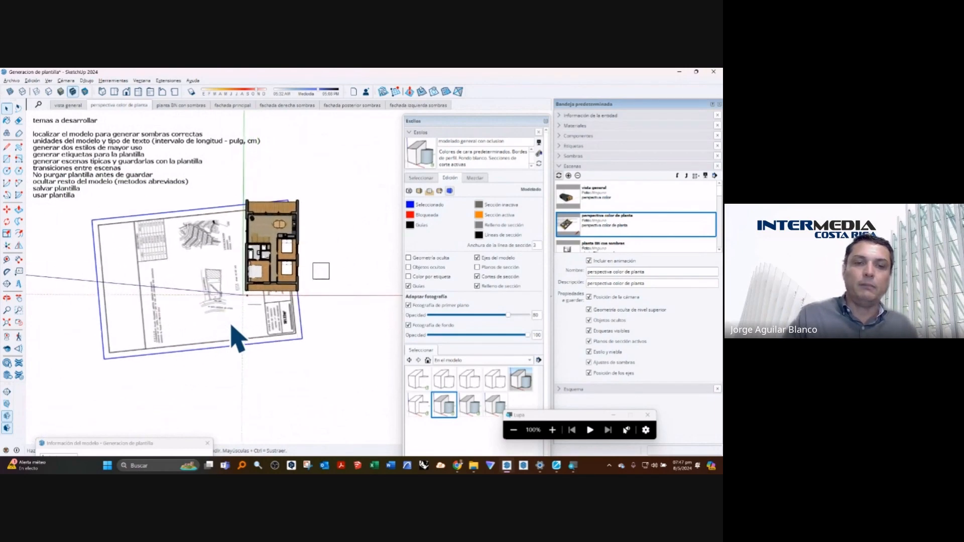
{"action": "scroll", "coordinate": [232, 328], "scroll_direction": "up", "scroll_amount": 5}
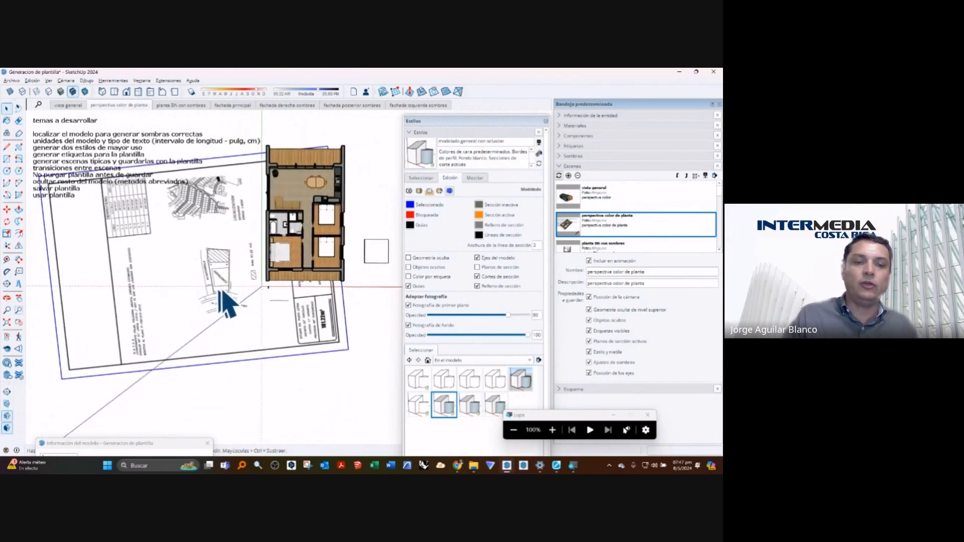
{"action": "scroll", "coordinate": [224, 309], "scroll_direction": "up", "scroll_amount": 1}
{"action": "key", "text": "l"}
{"action": "scroll", "coordinate": [240, 290], "scroll_direction": "up", "scroll_amount": 5}
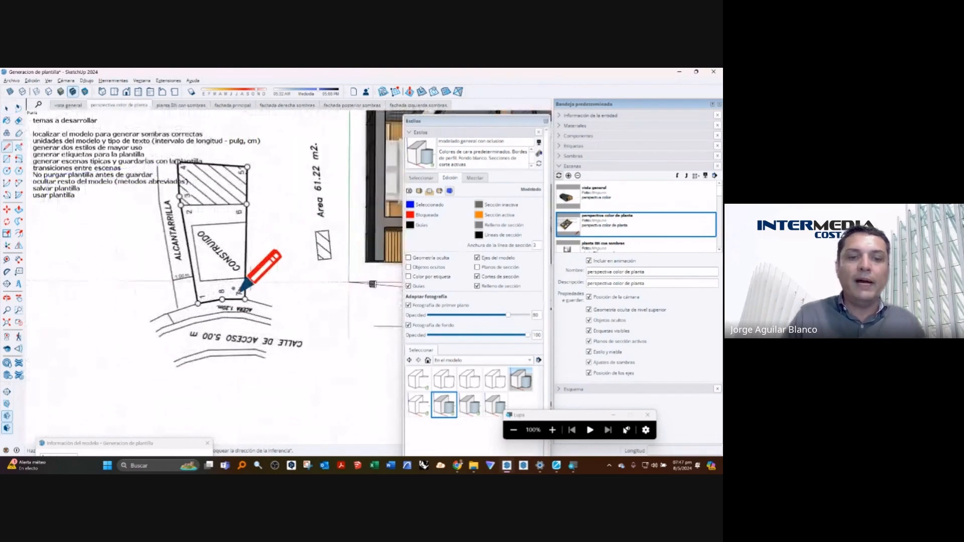
{"action": "scroll", "coordinate": [240, 290], "scroll_direction": "up", "scroll_amount": 1}
{"action": "left_click", "coordinate": [246, 300]}
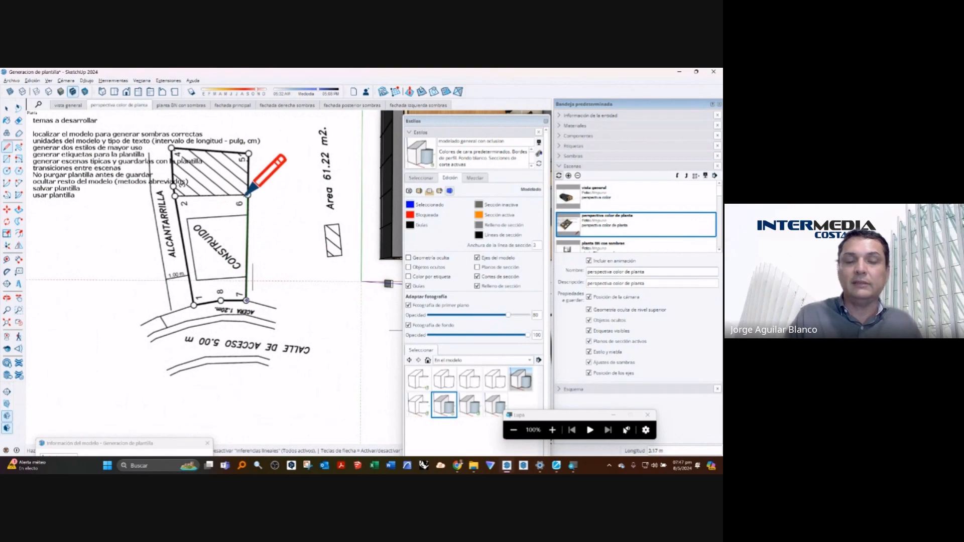
{"action": "left_click", "coordinate": [247, 195]}
{"action": "key", "text": "space"}
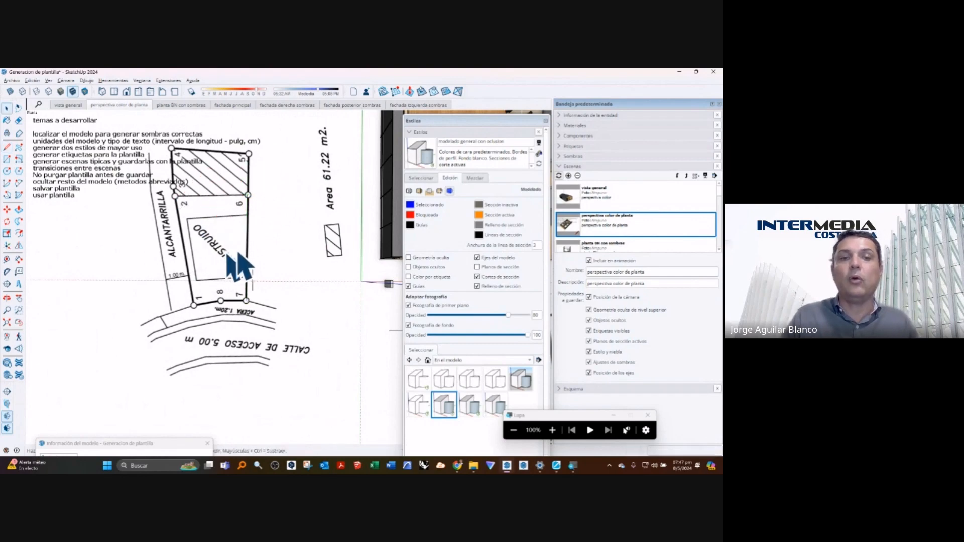
Step: Draw a reference line about 8.1 m long beside the plan frame's lower edge, parallel to it
{"action": "scroll", "coordinate": [241, 281], "scroll_direction": "down", "scroll_amount": 4}
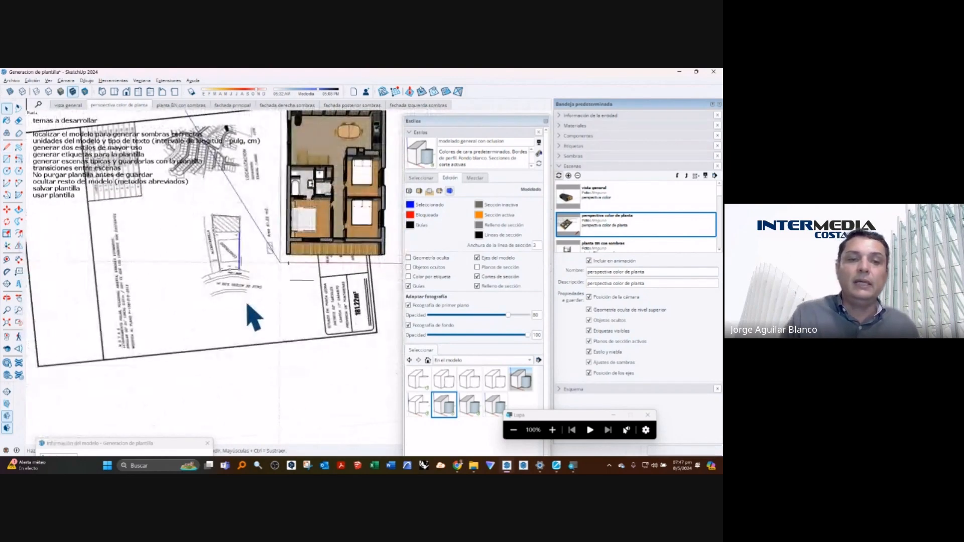
{"action": "scroll", "coordinate": [247, 305], "scroll_direction": "down", "scroll_amount": 3}
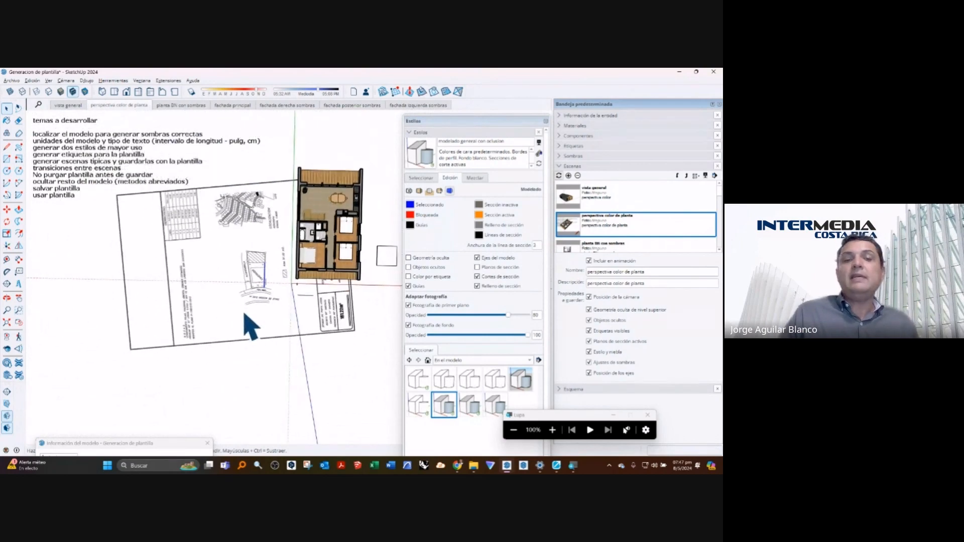
{"action": "middle_click_drag", "start_coordinate": [254, 314], "coordinate": [38, 237]}
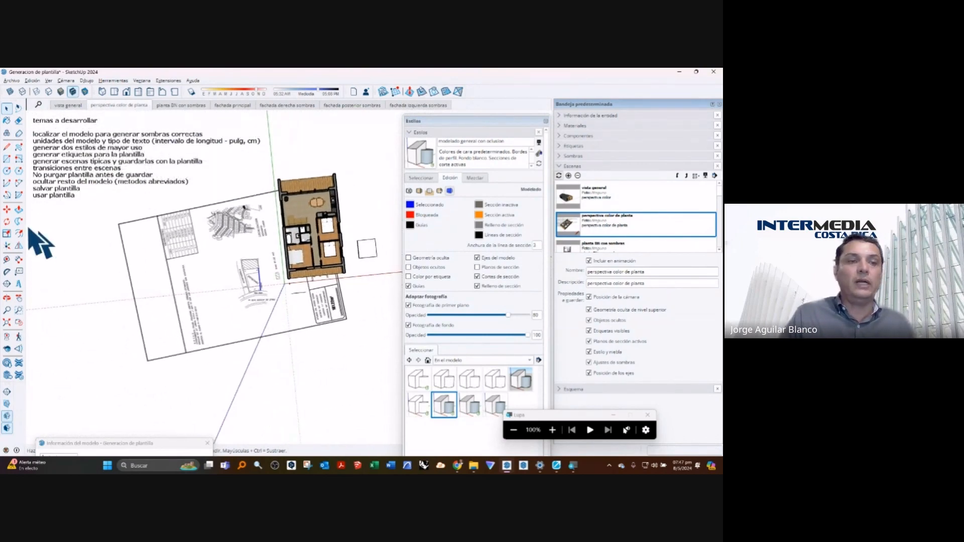
{"action": "left_click", "coordinate": [7, 147]}
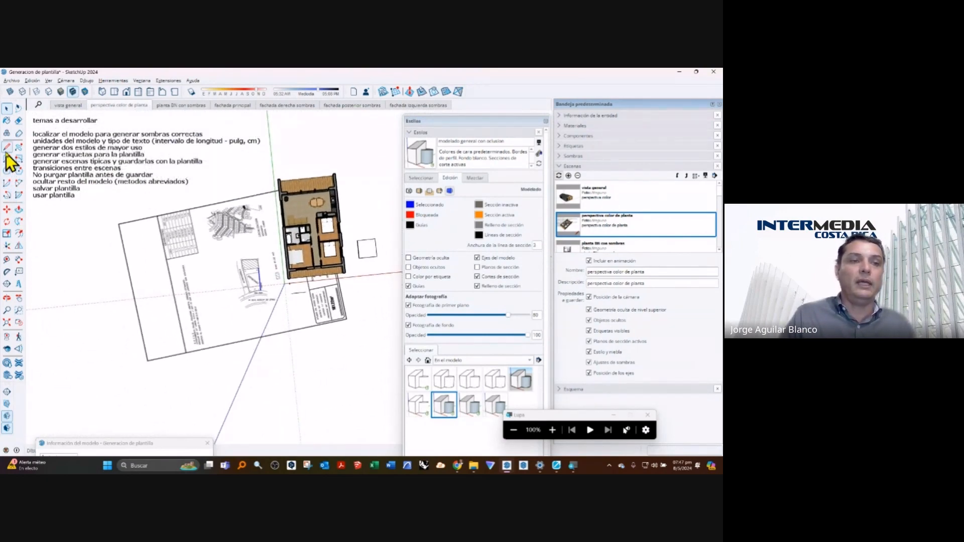
{"action": "left_click", "coordinate": [281, 329]}
{"action": "scroll", "coordinate": [215, 341], "scroll_direction": "up", "scroll_amount": 3}
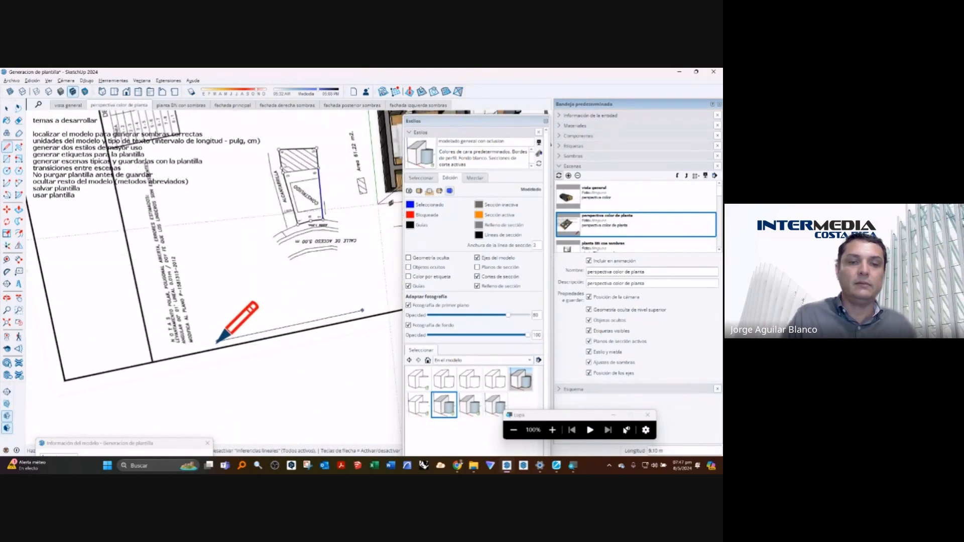
{"action": "key", "text": "space"}
Step: Set the model's solar north along the reference line, pointing from its title-block end toward the opposite end
{"action": "scroll", "coordinate": [216, 382], "scroll_direction": "down", "scroll_amount": 5}
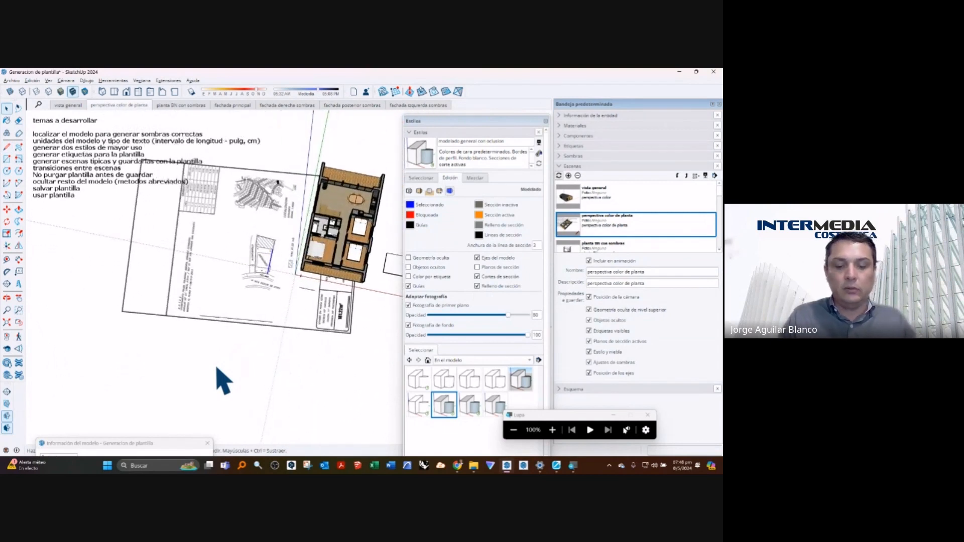
{"action": "key", "text": "n"}
{"action": "scroll", "coordinate": [267, 324], "scroll_direction": "up", "scroll_amount": 2}
{"action": "left_click", "coordinate": [280, 324]}
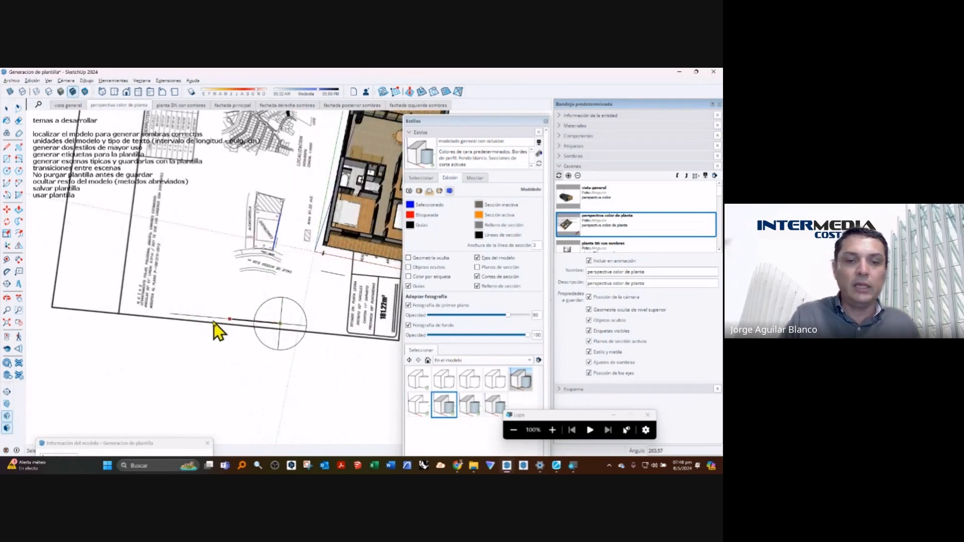
{"action": "left_click", "coordinate": [214, 322]}
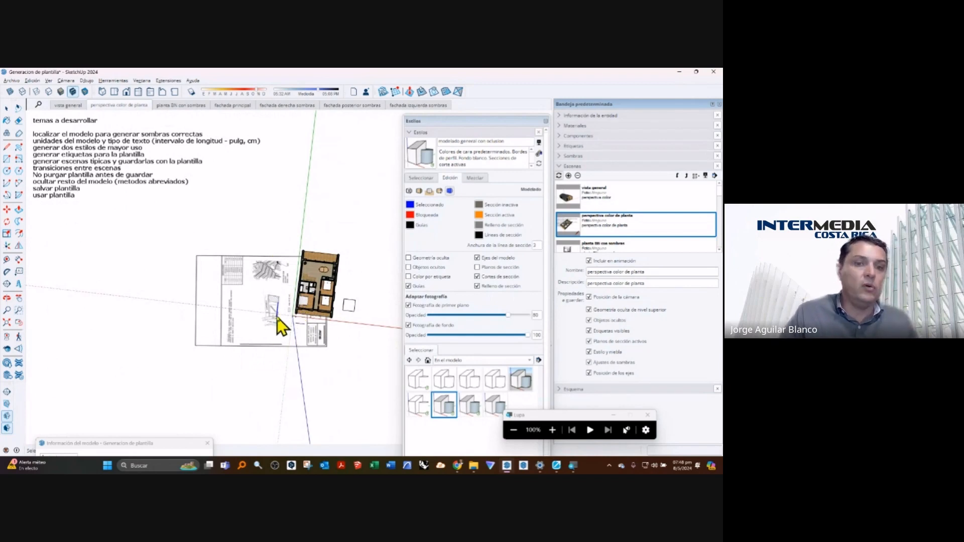
{"action": "scroll", "coordinate": [278, 319], "scroll_direction": "up", "scroll_amount": 5}
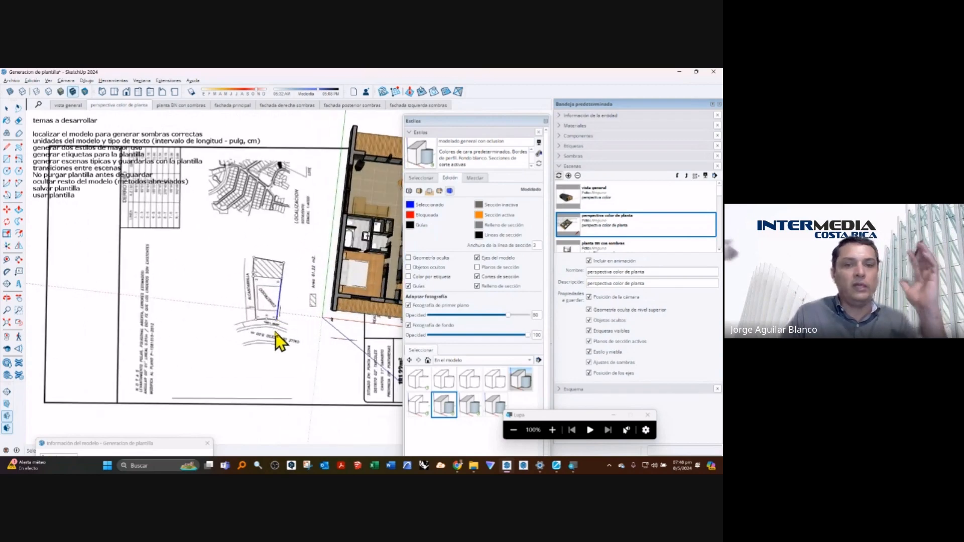
Step: Delete the survey plan image together with the lines drawn on it
{"action": "scroll", "coordinate": [279, 344], "scroll_direction": "down", "scroll_amount": 5}
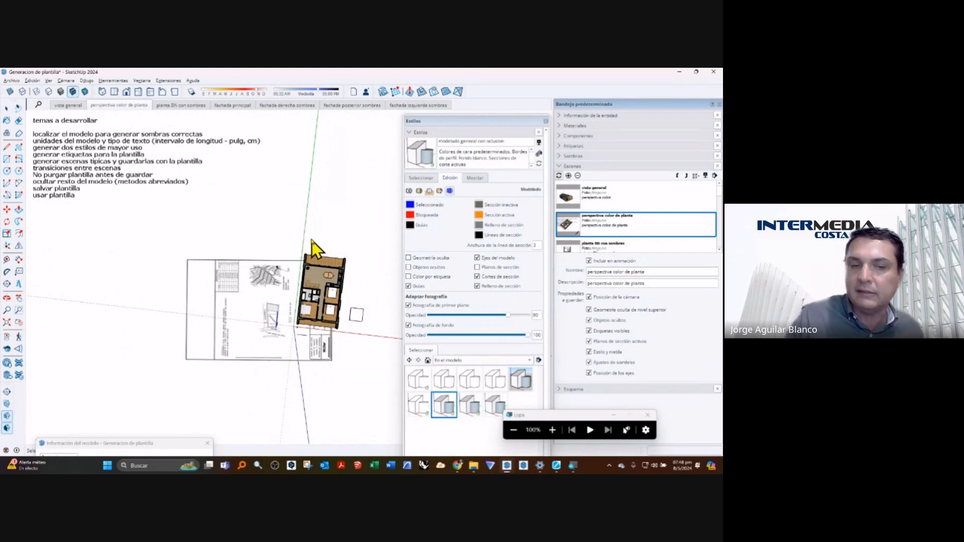
{"action": "mouse_move", "coordinate": [299, 275]}
{"action": "middle_mouse_down"}
{"action": "mouse_move", "coordinate": [304, 262]}
{"action": "mouse_move", "coordinate": [245, 341]}
{"action": "middle_mouse_up"}
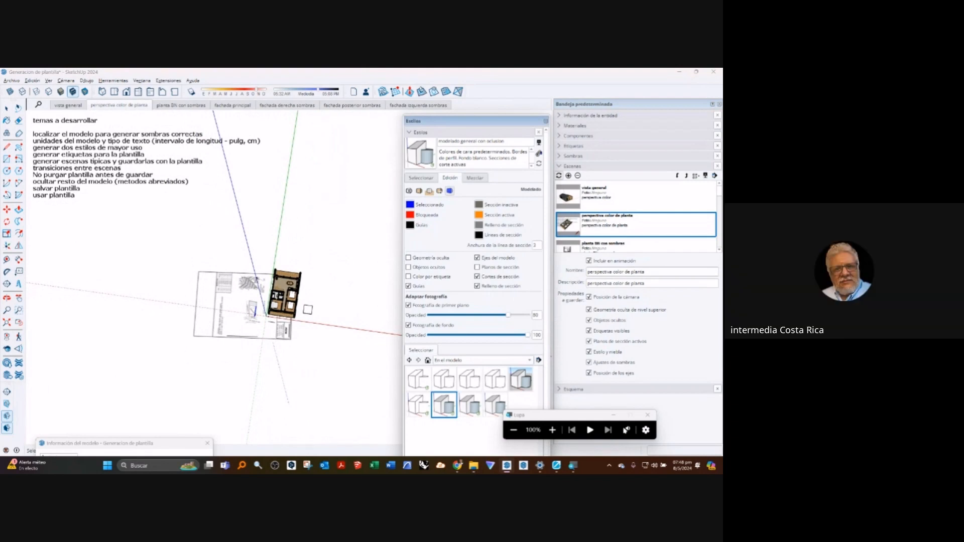
{"action": "scroll", "coordinate": [292, 280], "scroll_direction": "up", "scroll_amount": 1}
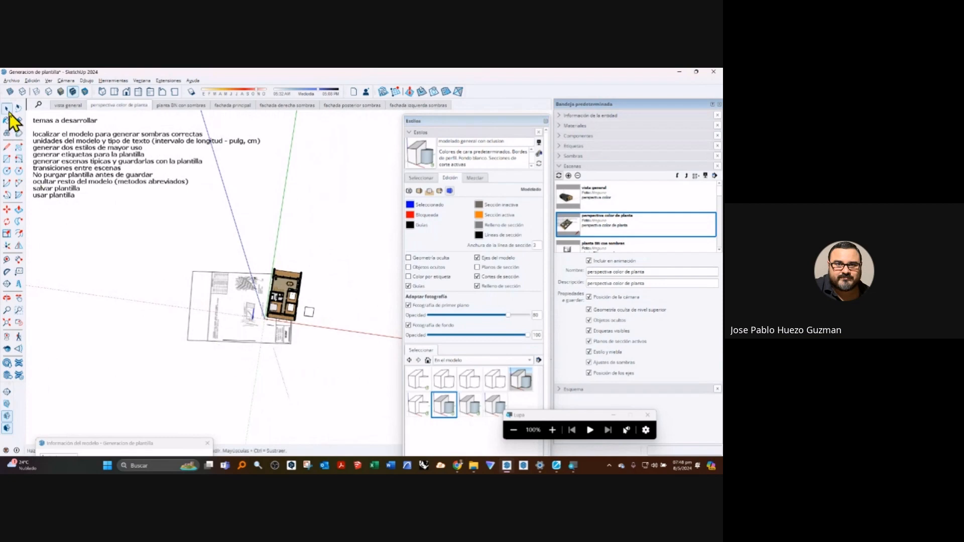
{"action": "left_click", "coordinate": [209, 355]}
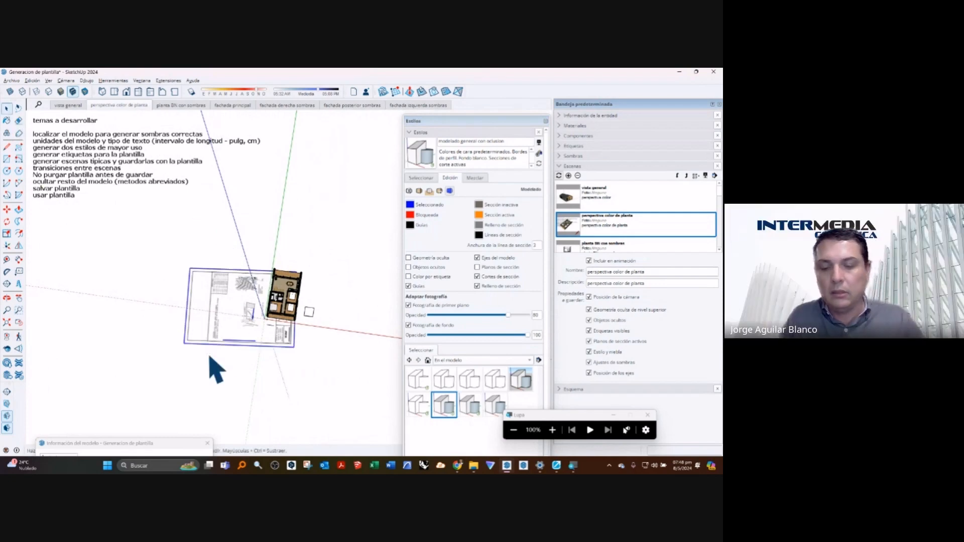
{"action": "key", "text": "Delete"}
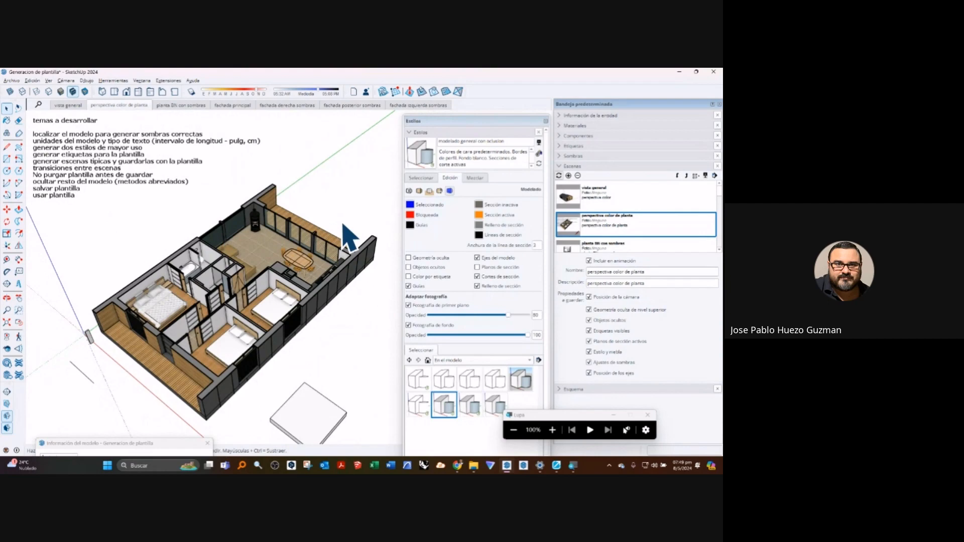
Step: Rotate the square slab beside the house 90° counterclockwise about a point on its top face near the front corner
{"action": "middle_click_drag", "start_coordinate": [200, 301], "coordinate": [161, 280]}
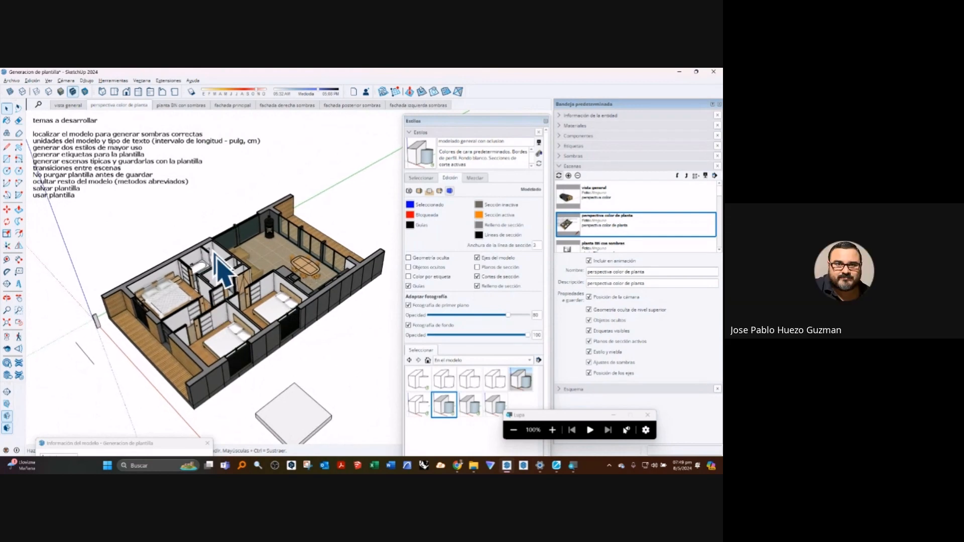
{"action": "scroll", "coordinate": [234, 254], "scroll_direction": "down", "scroll_amount": 3}
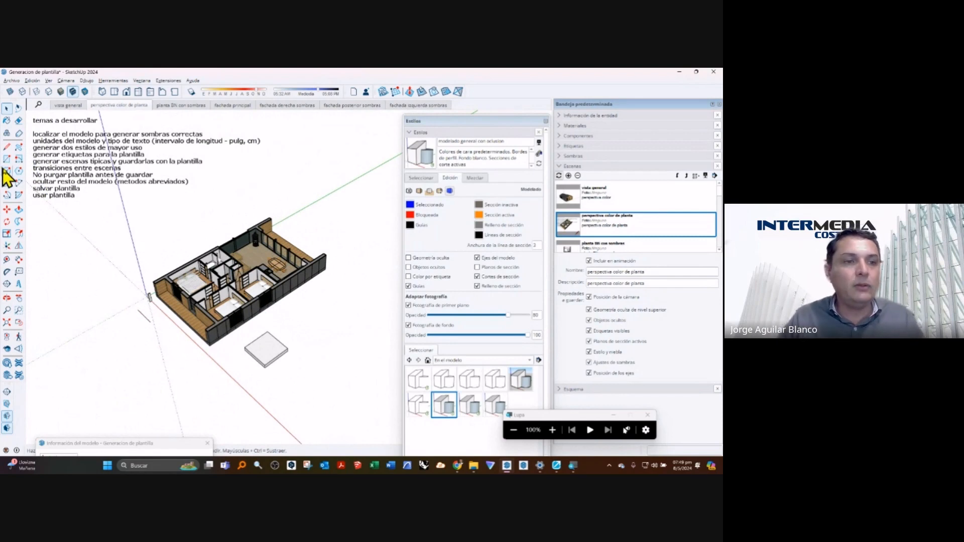
{"action": "left_click", "coordinate": [271, 361]}
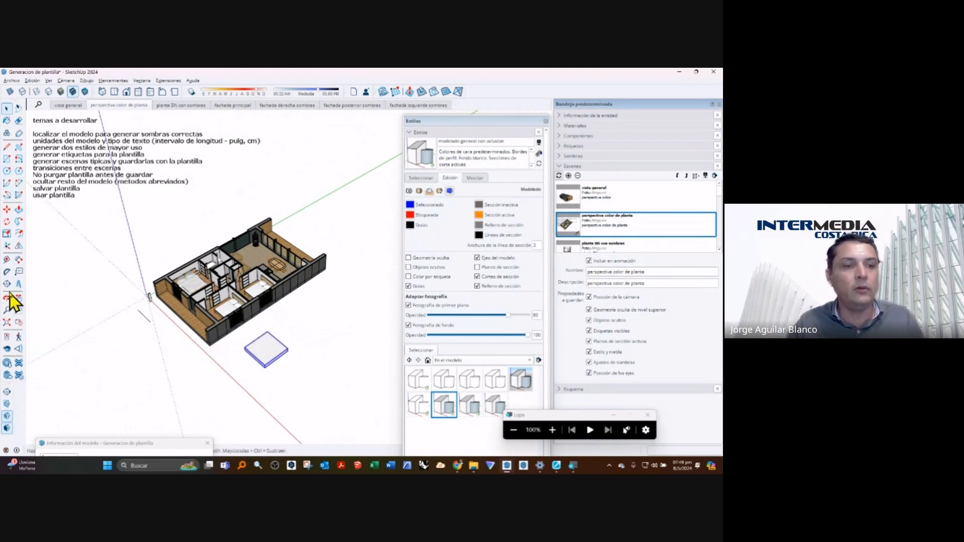
{"action": "left_click", "coordinate": [6, 221]}
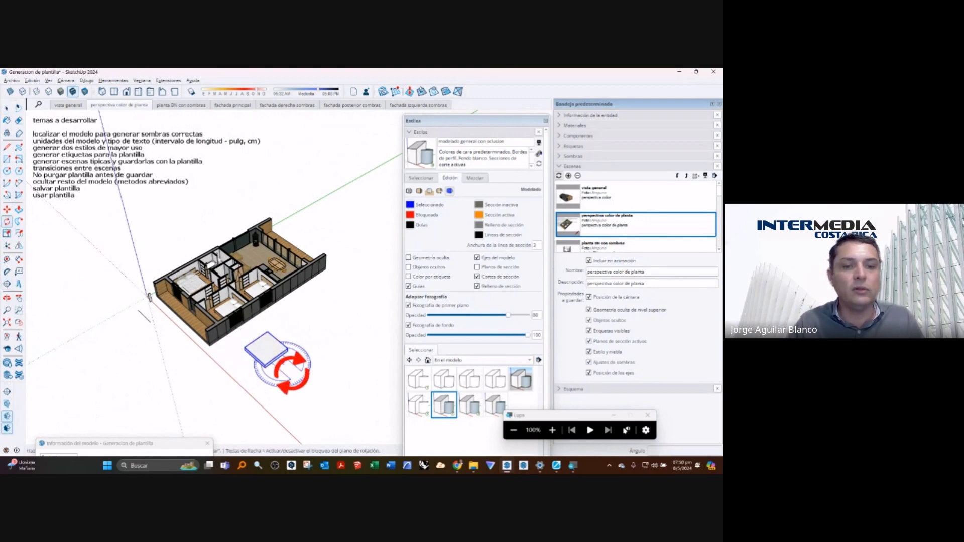
{"action": "scroll", "coordinate": [288, 377], "scroll_direction": "up", "scroll_amount": 5}
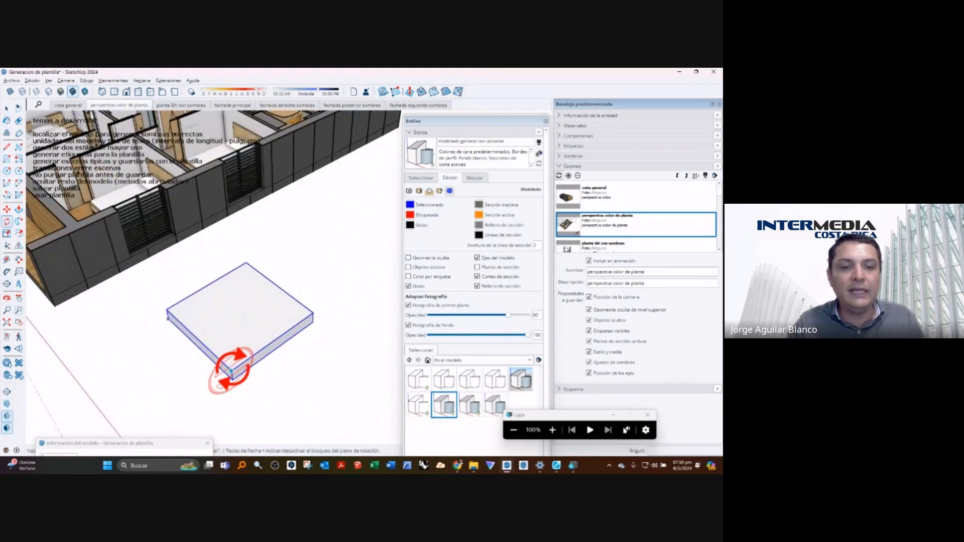
{"action": "left_click", "coordinate": [227, 339]}
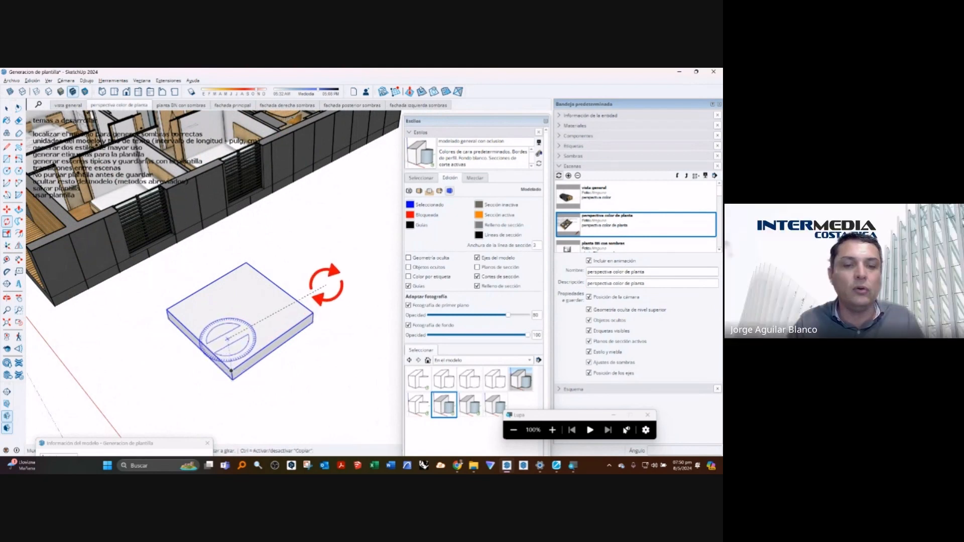
{"action": "left_click", "coordinate": [319, 276]}
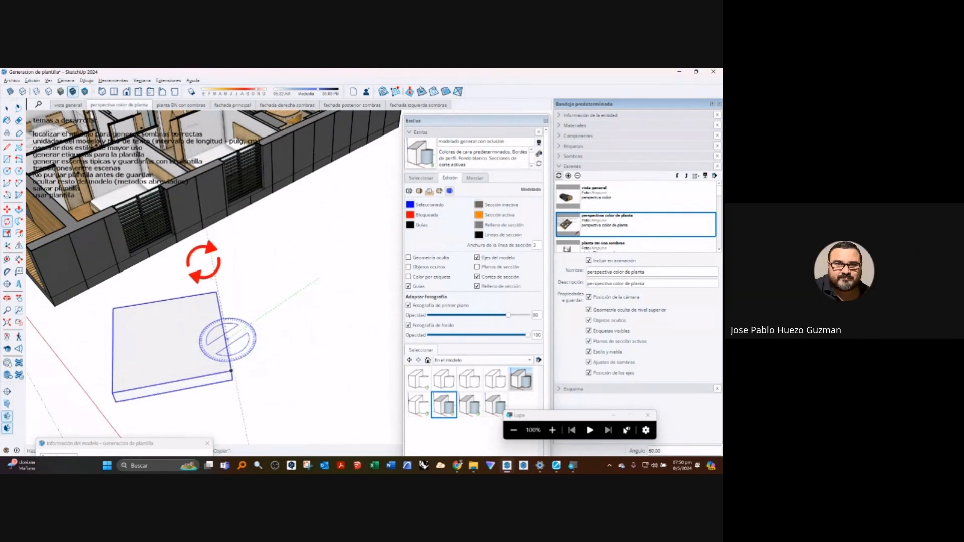
{"action": "left_click", "coordinate": [177, 297]}
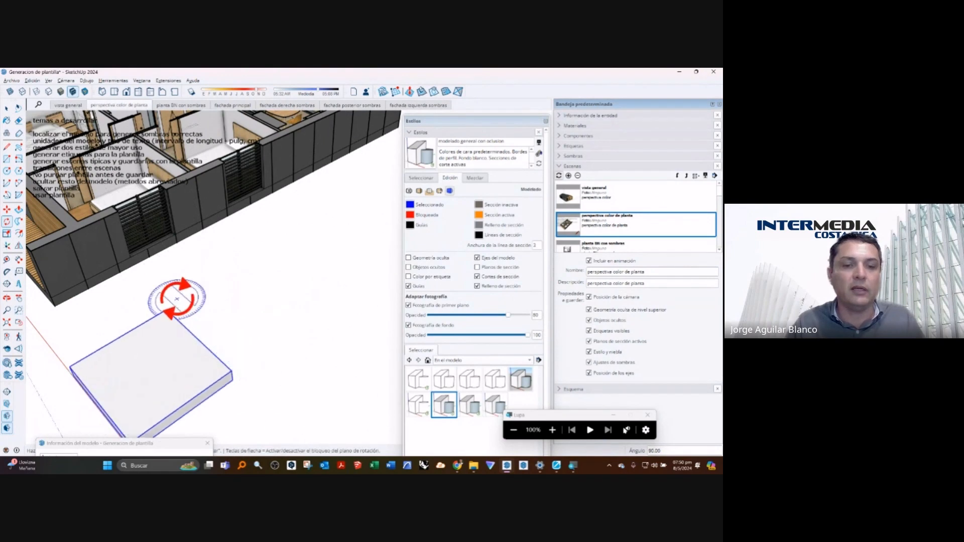
{"action": "key", "text": "space"}
Step: Set the model's angle snapping interval to 15.00 degrees and move the Model Info window clear of the drawing
{"action": "left_click", "coordinate": [144, 81]}
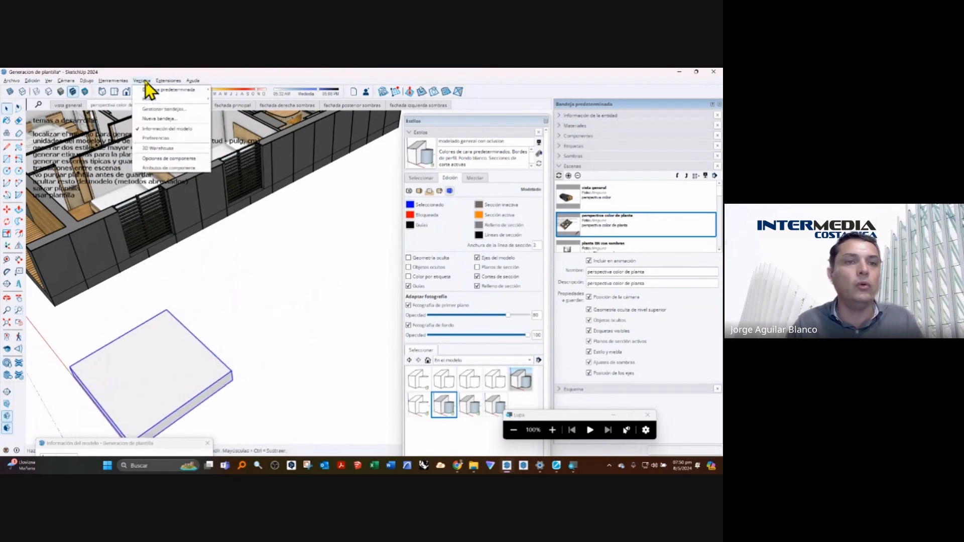
{"action": "left_click", "coordinate": [165, 130]}
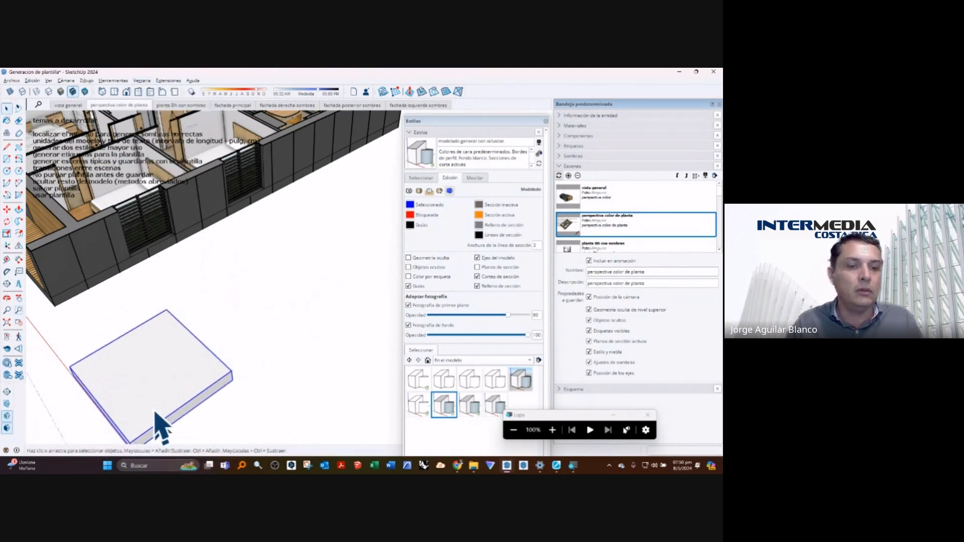
{"action": "left_click", "coordinate": [143, 81]}
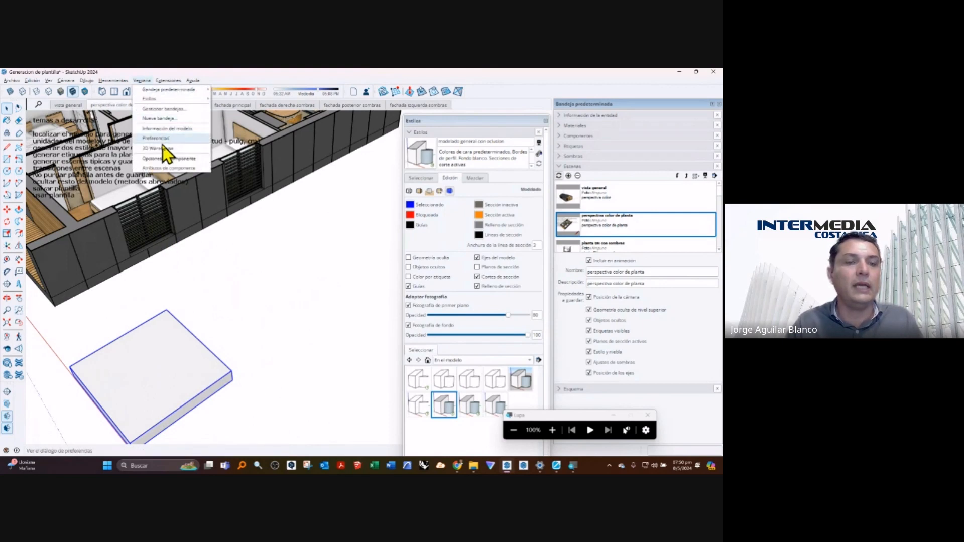
{"action": "left_click", "coordinate": [166, 130]}
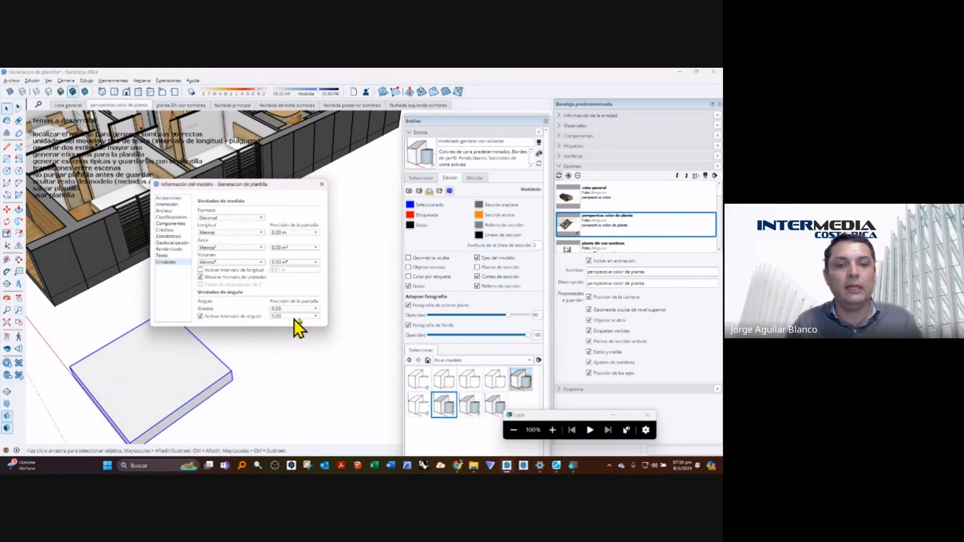
{"action": "left_click", "coordinate": [317, 316]}
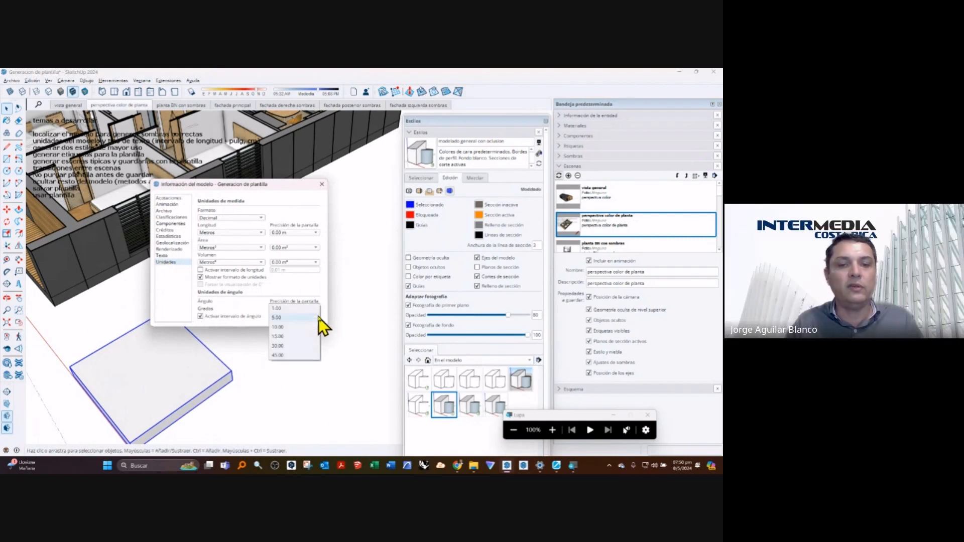
{"action": "left_click", "coordinate": [290, 336]}
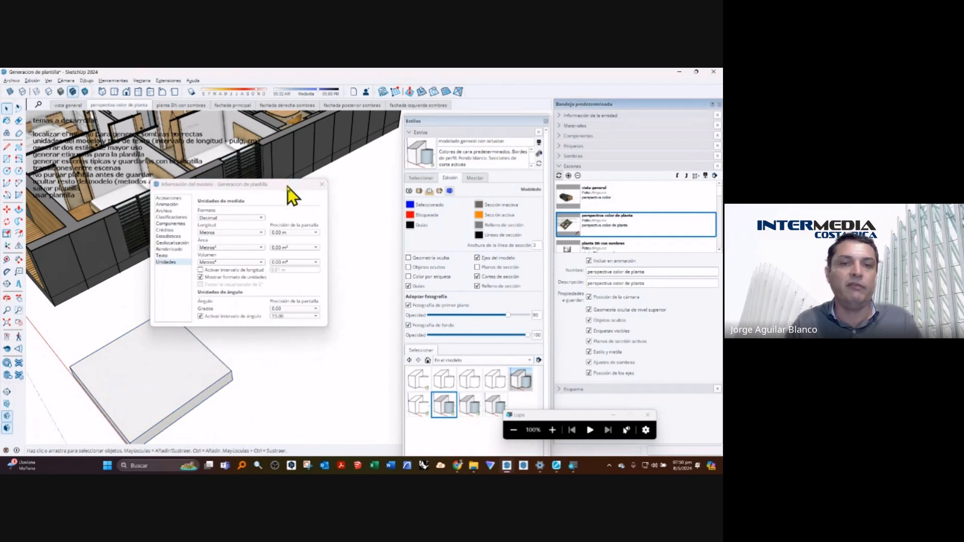
{"action": "left_click_drag", "start_coordinate": [287, 187], "coordinate": [161, 448]}
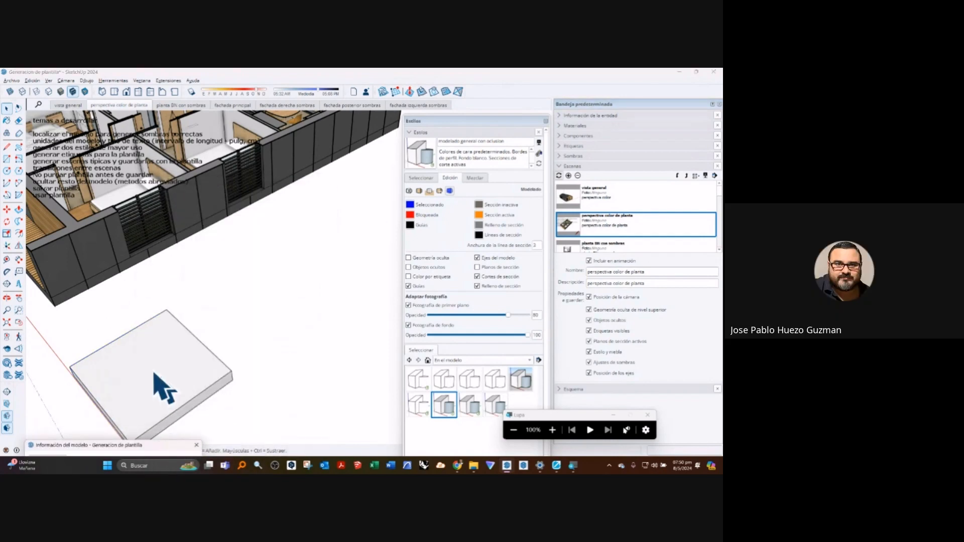
{"action": "left_click", "coordinate": [6, 221]}
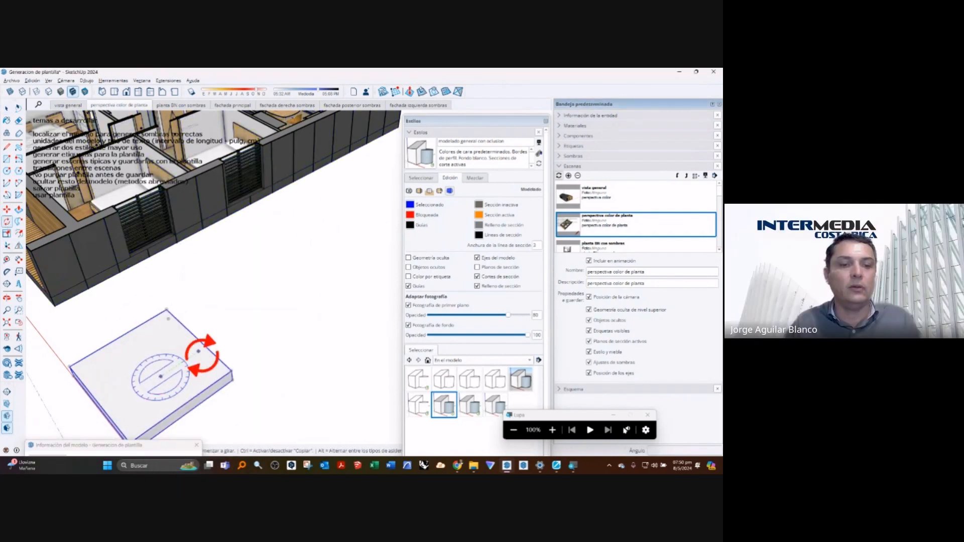
{"action": "left_click", "coordinate": [160, 377]}
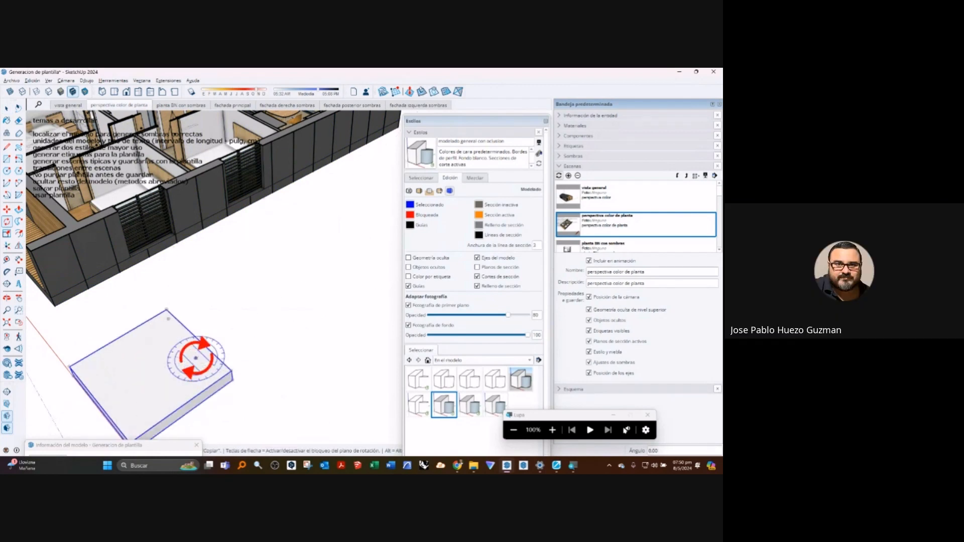
{"action": "key", "text": "Escape"}
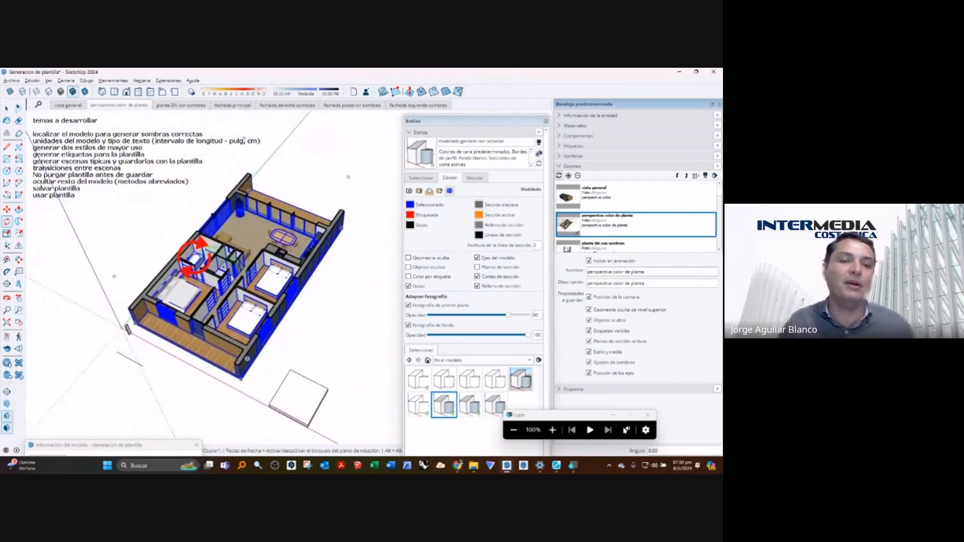
{"action": "left_click", "coordinate": [6, 108]}
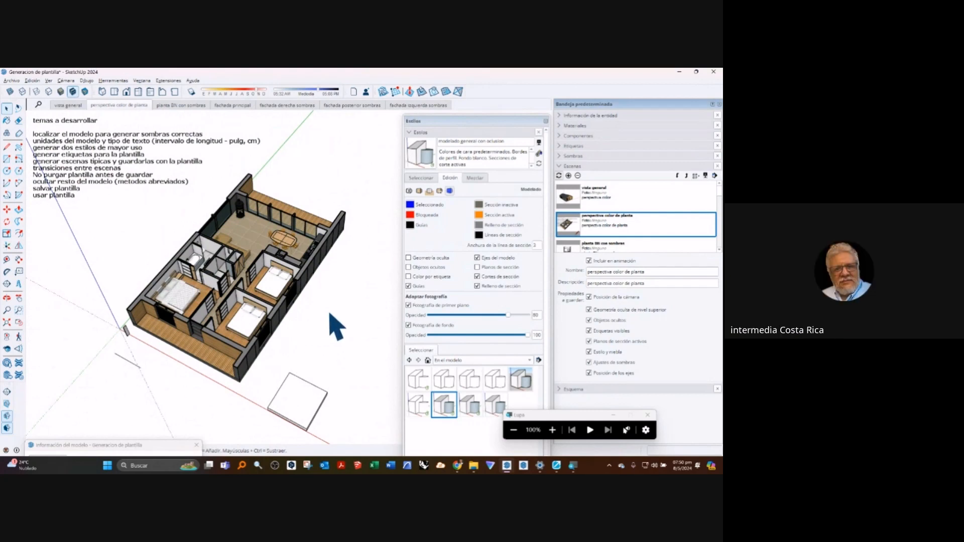
Step: Erase the small object near the model origin and the short stray line beside the house, using the radial tool selector
{"action": "middle_click_drag", "start_coordinate": [332, 315], "coordinate": [325, 322]}
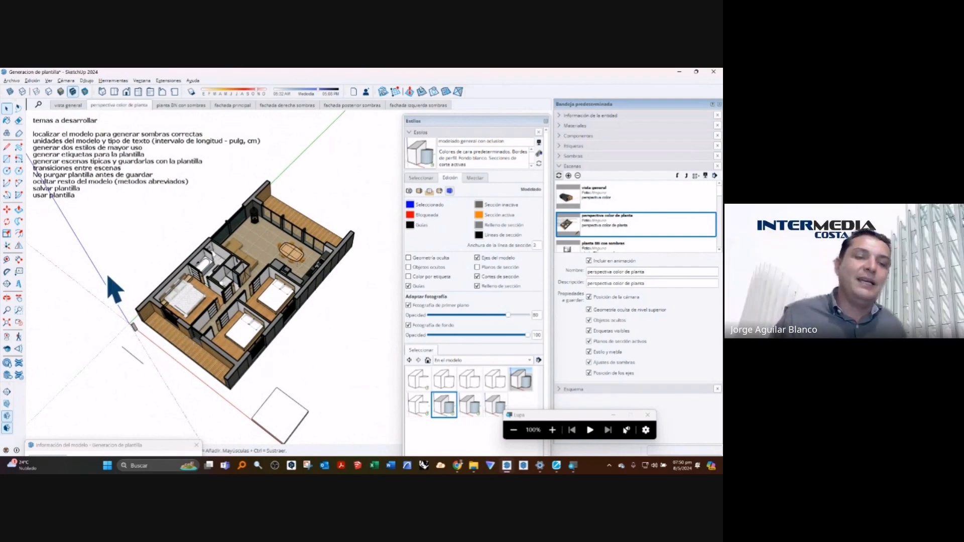
{"action": "scroll", "coordinate": [116, 281], "scroll_direction": "up", "scroll_amount": 3}
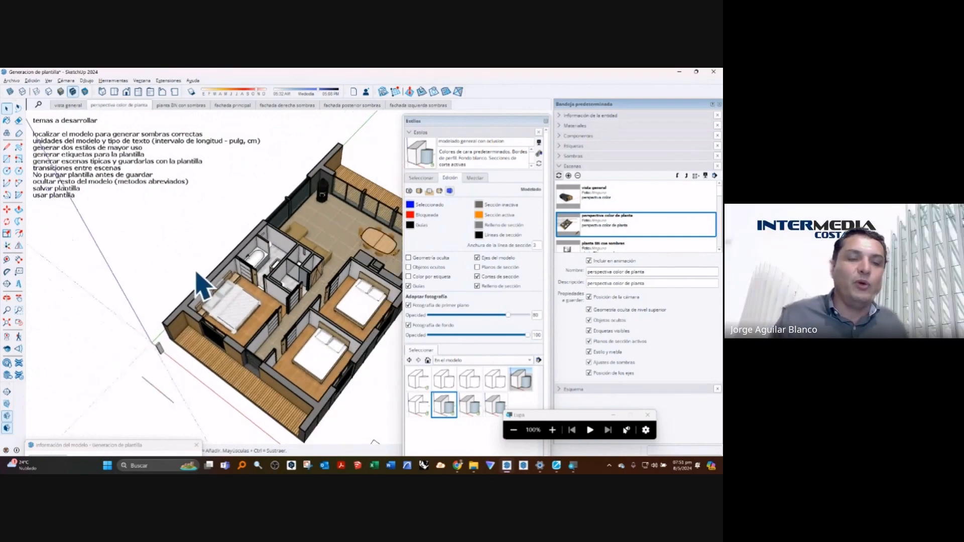
{"action": "scroll", "coordinate": [197, 274], "scroll_direction": "down", "scroll_amount": 2}
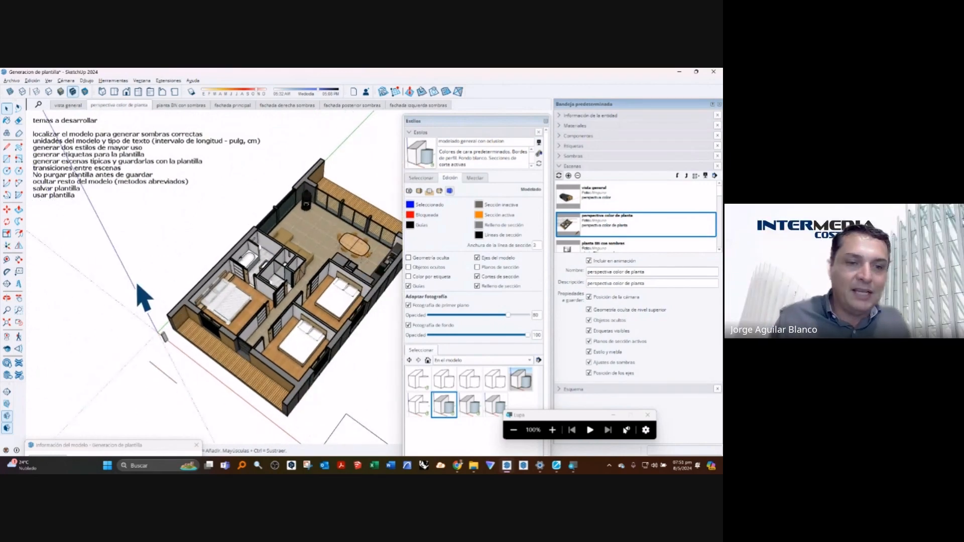
{"action": "right_click", "coordinate": [144, 283]}
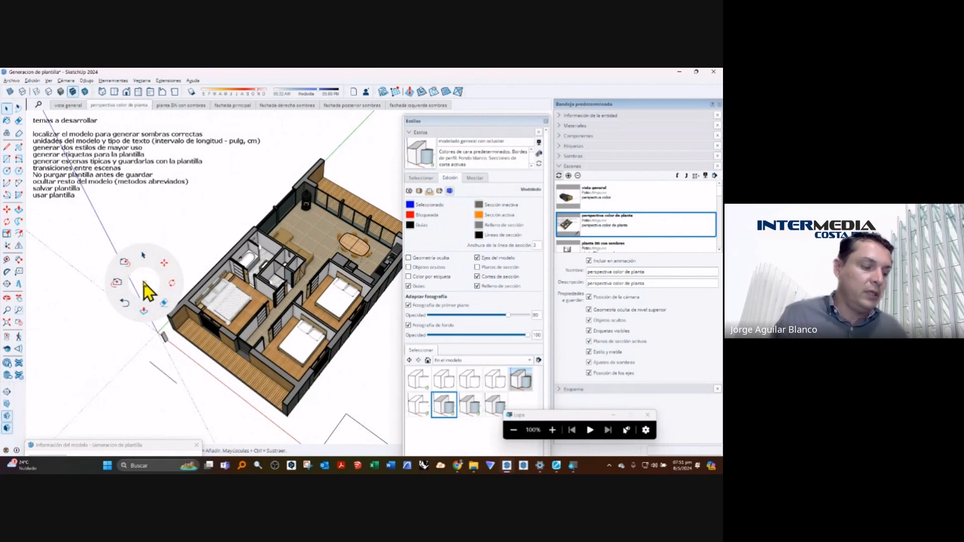
{"action": "left_click", "coordinate": [143, 283]}
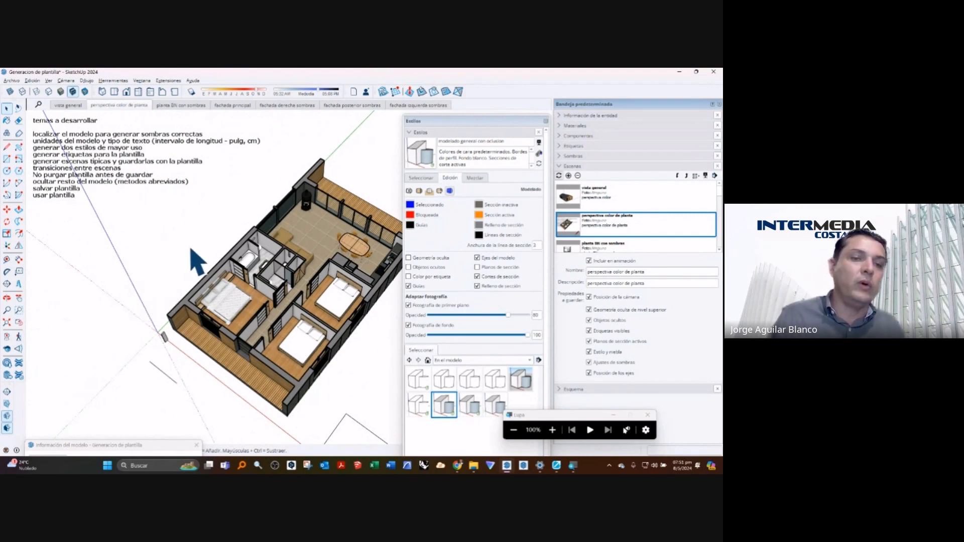
{"action": "right_click", "coordinate": [166, 253]}
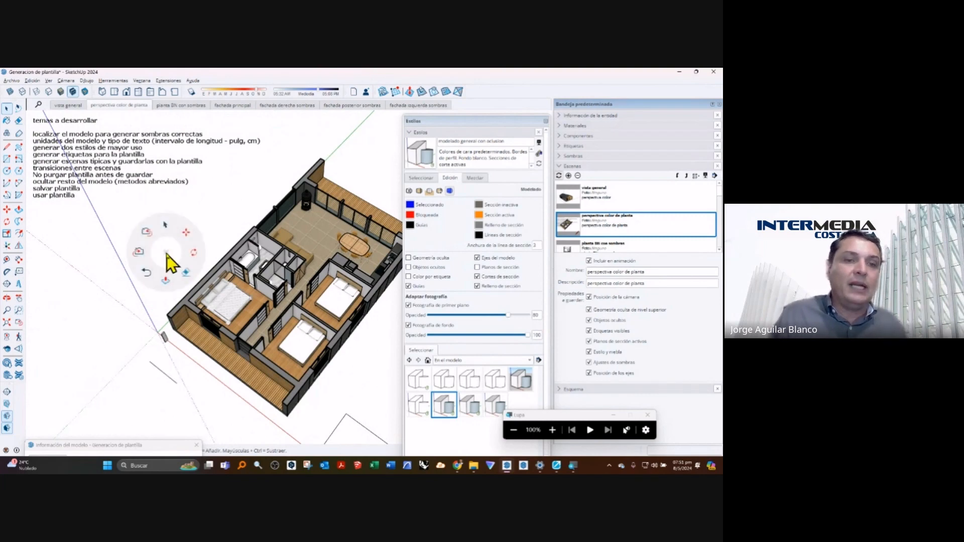
{"action": "left_click", "coordinate": [186, 271]}
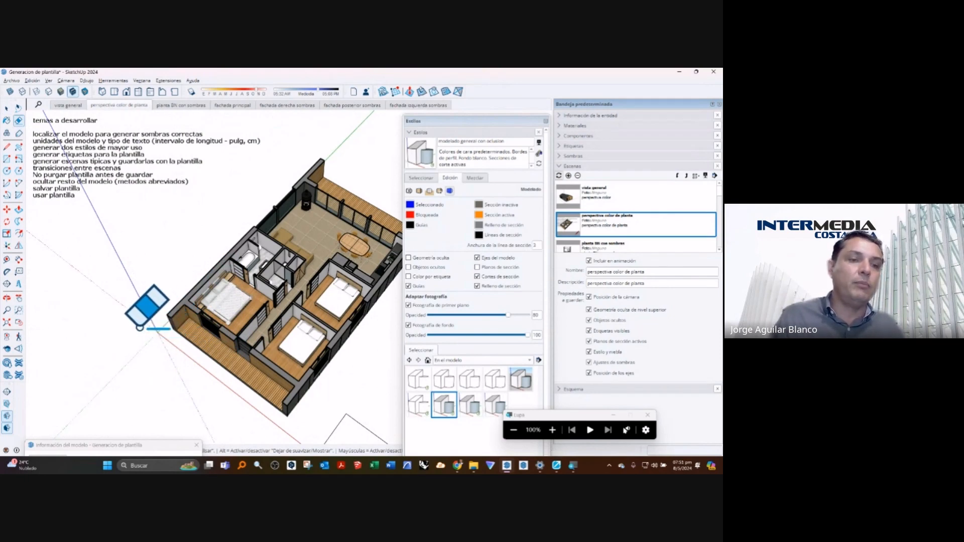
{"action": "key", "text": "space"}
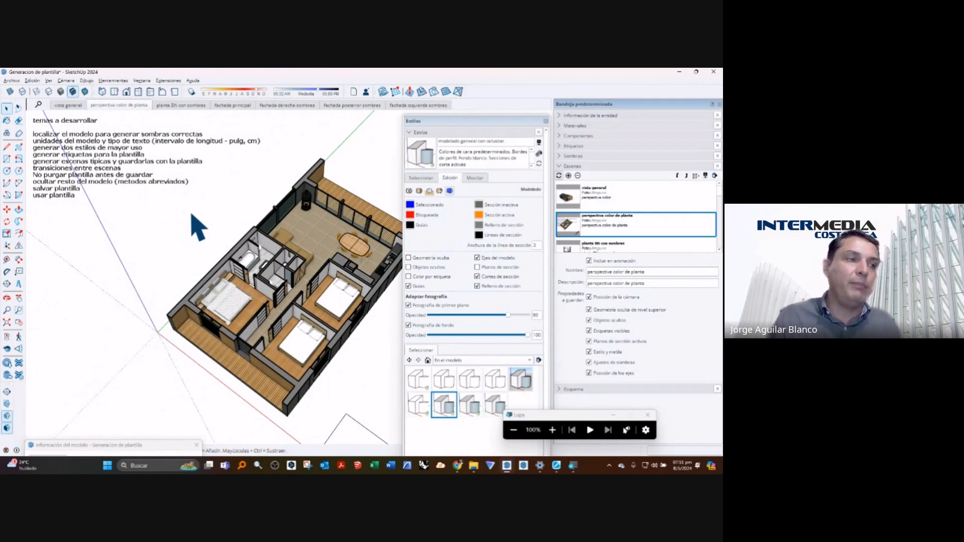
Step: Move the square slab beside the house about 6.31 m parallel to the green axis, toward the rear of the house
{"action": "right_click", "coordinate": [179, 221]}
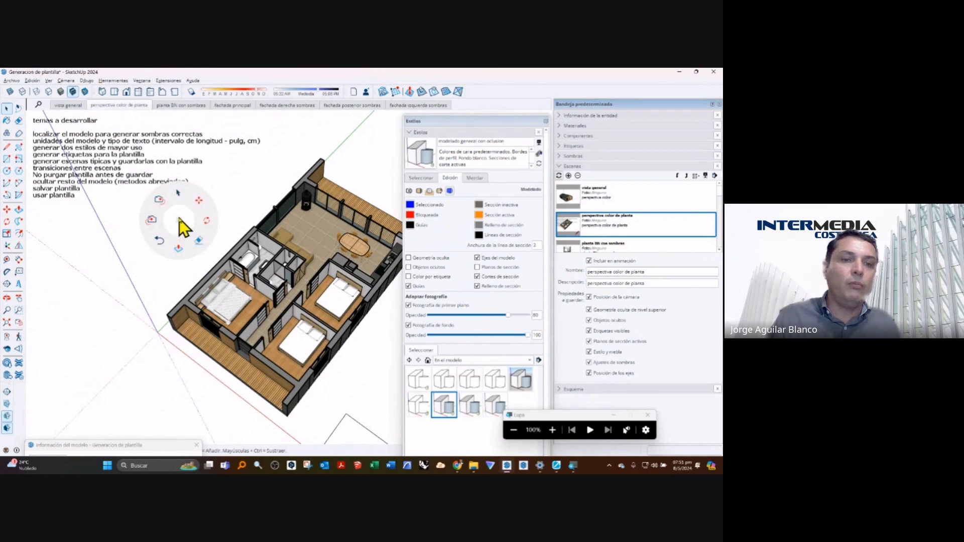
{"action": "left_click", "coordinate": [200, 201]}
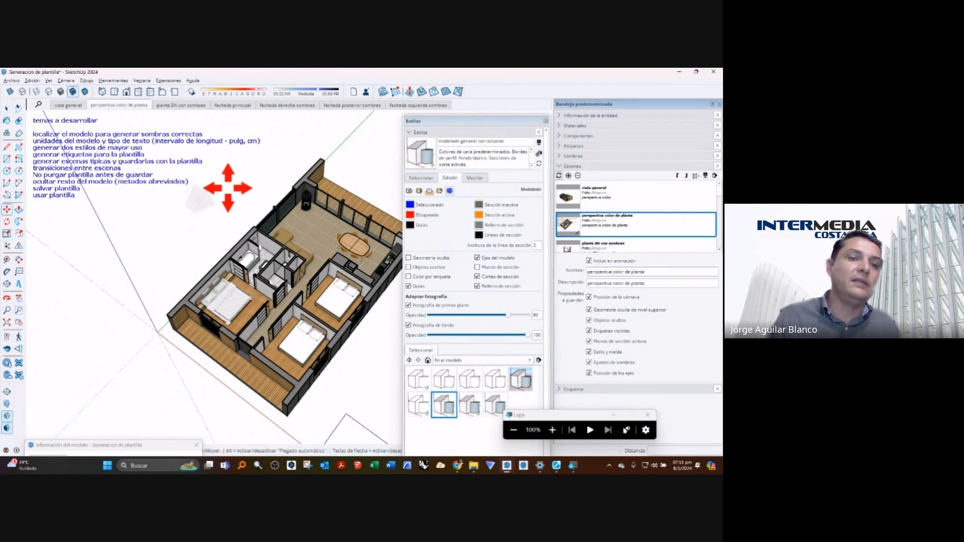
{"action": "scroll", "coordinate": [240, 183], "scroll_direction": "down", "scroll_amount": 3}
{"action": "middle_click_drag", "start_coordinate": [240, 183], "coordinate": [252, 145]}
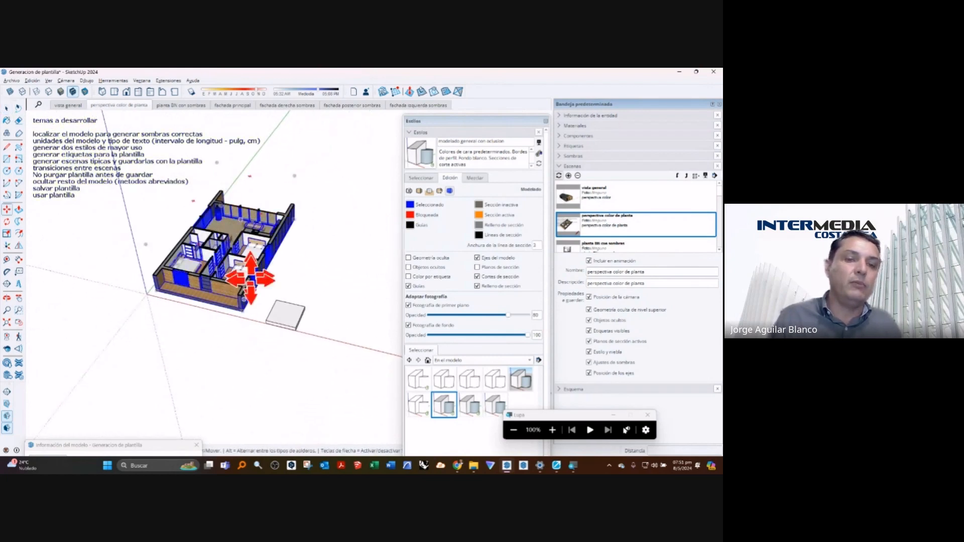
{"action": "left_click", "coordinate": [292, 320]}
{"action": "left_click", "coordinate": [331, 266]}
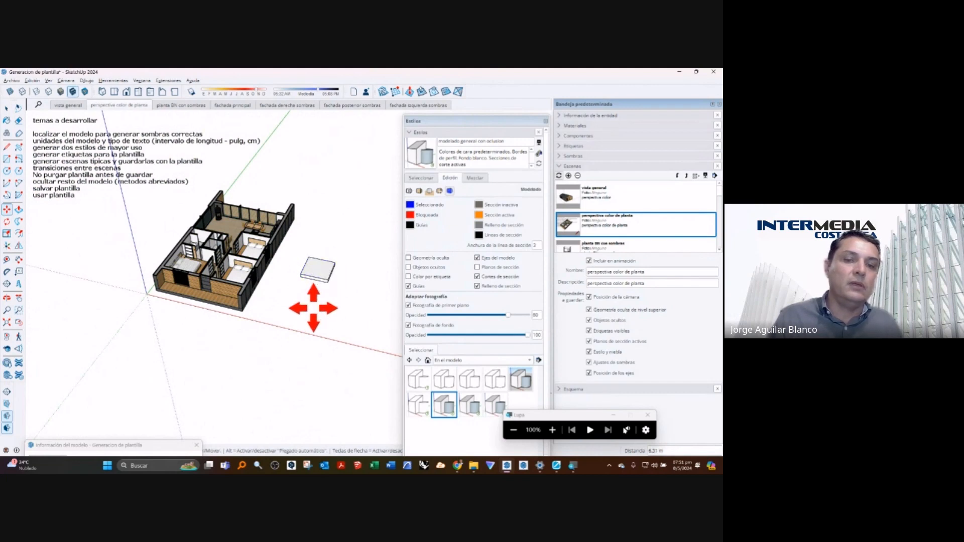
{"action": "right_click", "coordinate": [315, 309]}
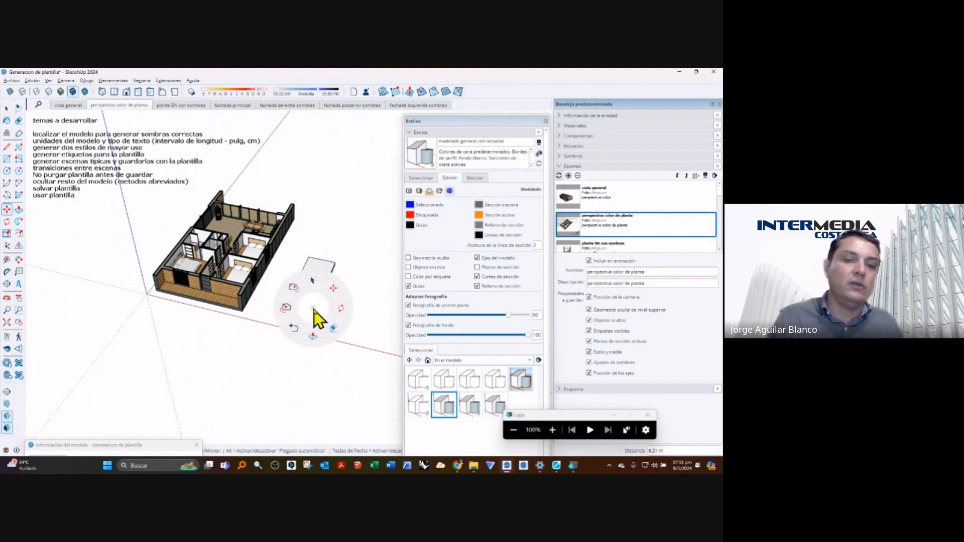
{"action": "left_click", "coordinate": [313, 280]}
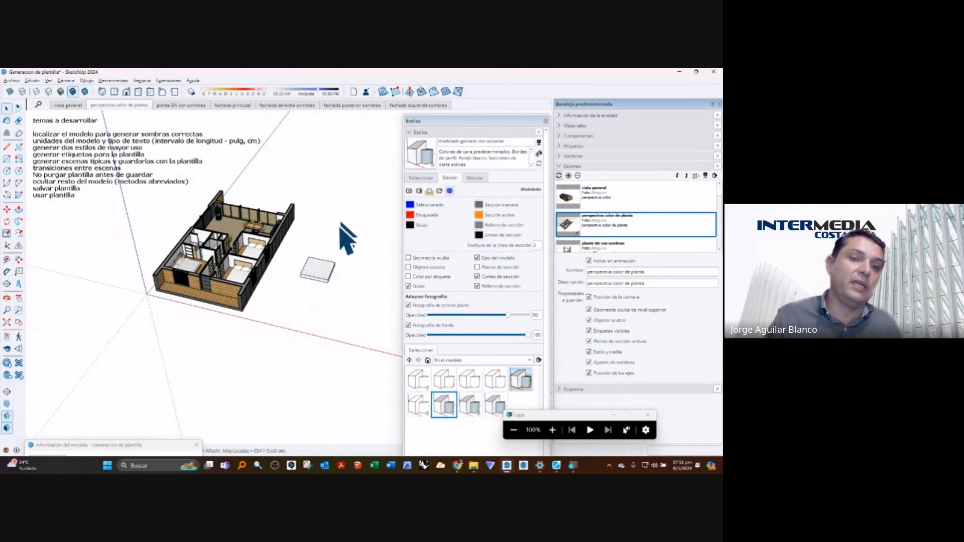
{"action": "scroll", "coordinate": [254, 366], "scroll_direction": "up", "scroll_amount": 5}
{"action": "scroll", "coordinate": [200, 357], "scroll_direction": "up", "scroll_amount": 1}
{"action": "middle_click_drag", "start_coordinate": [200, 358], "coordinate": [203, 418], "text": "shift"}
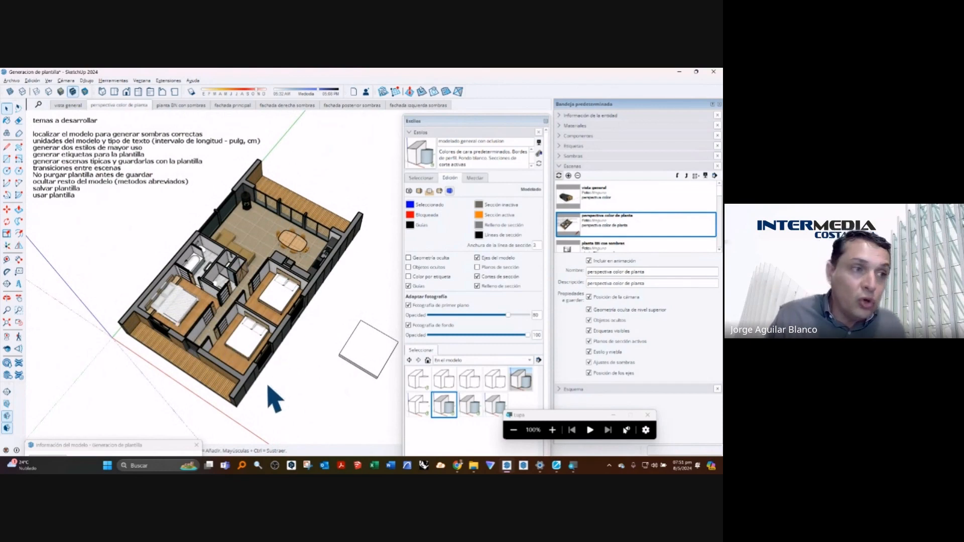
{"action": "right_click", "coordinate": [290, 374]}
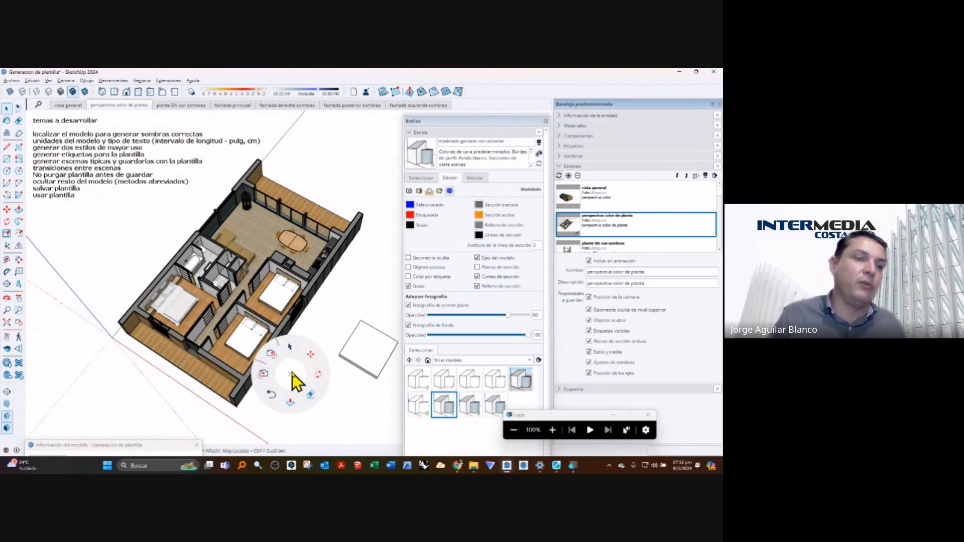
{"action": "left_click", "coordinate": [295, 348]}
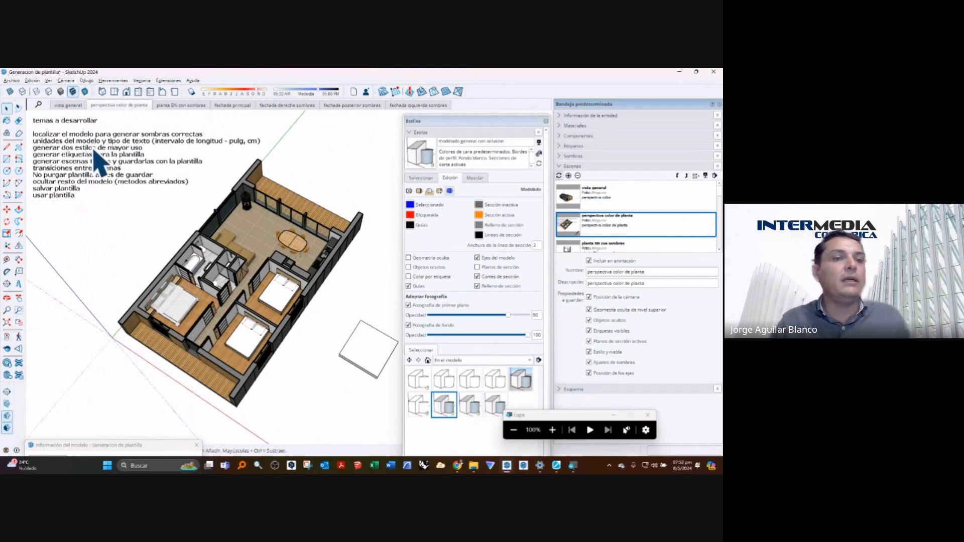
Step: View the animated transitions between the scenes planta BN con sombras, fachada principal and perspectiva color de planta
{"action": "left_click", "coordinate": [174, 106]}
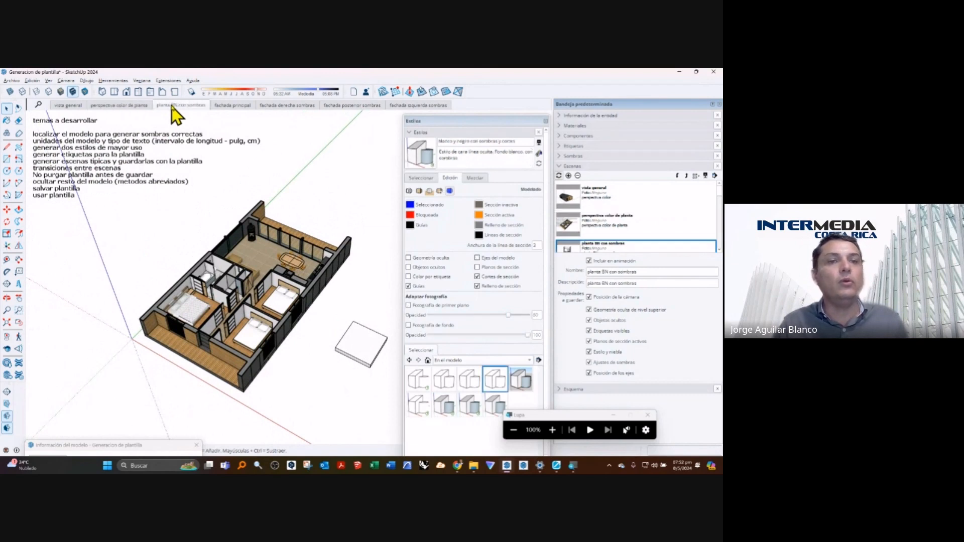
{"action": "left_click", "coordinate": [233, 106]}
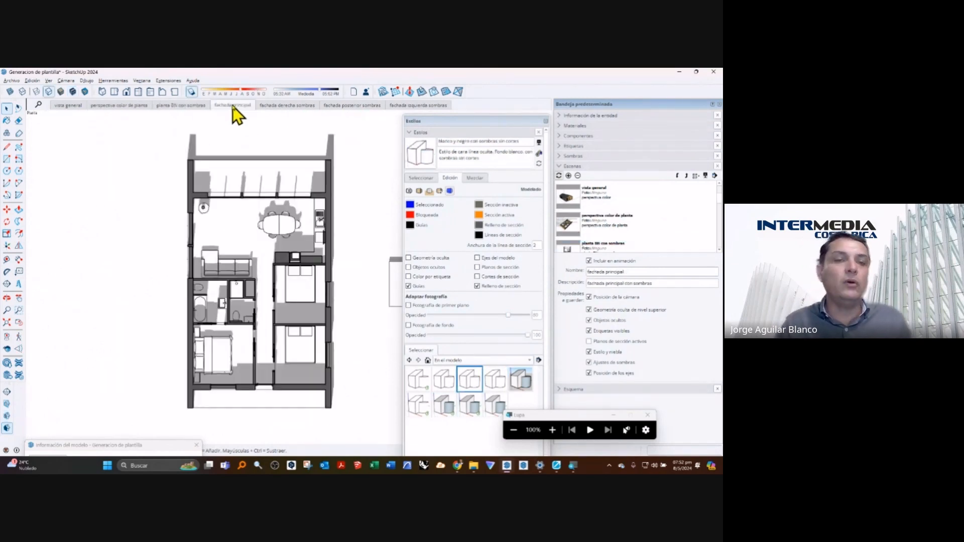
{"action": "left_click", "coordinate": [182, 106]}
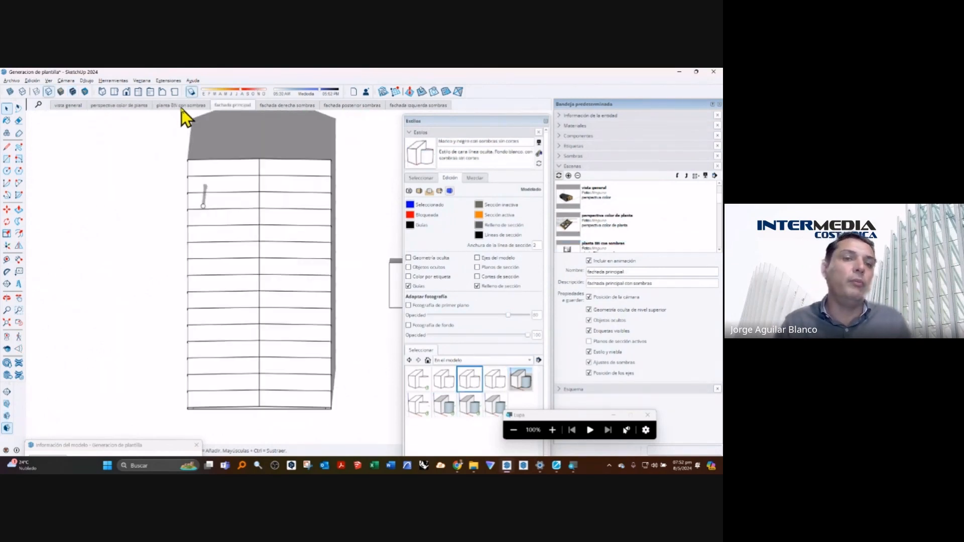
{"action": "left_click", "coordinate": [134, 108]}
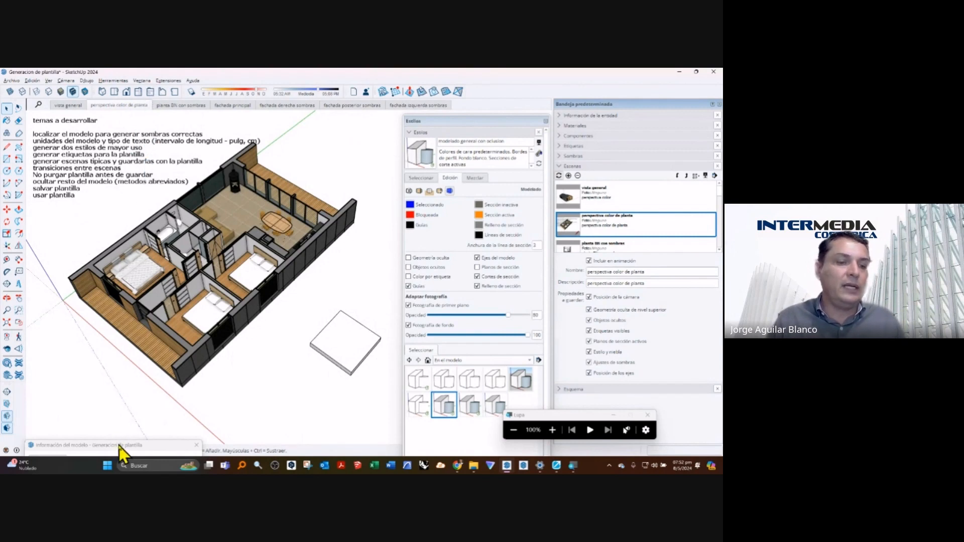
Step: Disable scene transitions in the model's animation settings and move the Model Info window down clear of the house
{"action": "left_click_drag", "start_coordinate": [121, 447], "coordinate": [133, 222]}
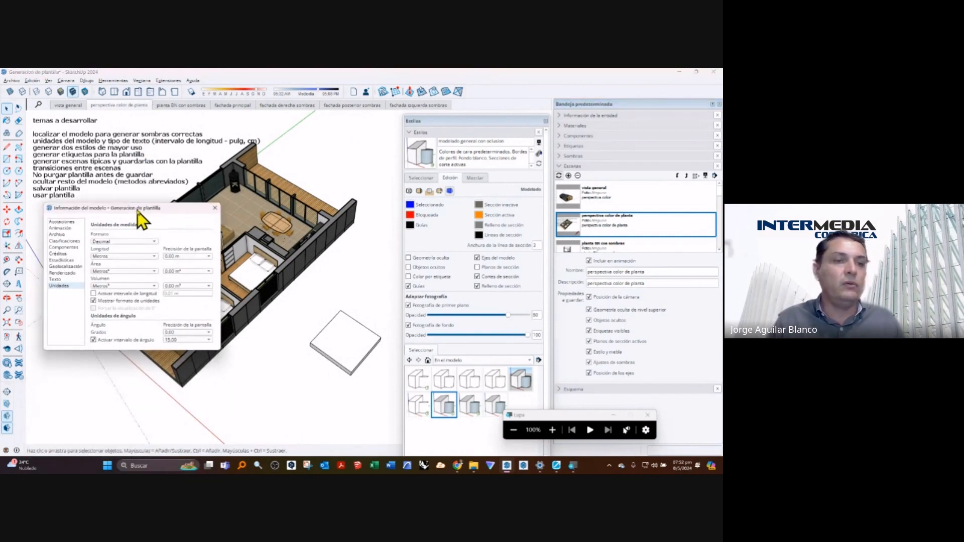
{"action": "left_click", "coordinate": [60, 229]}
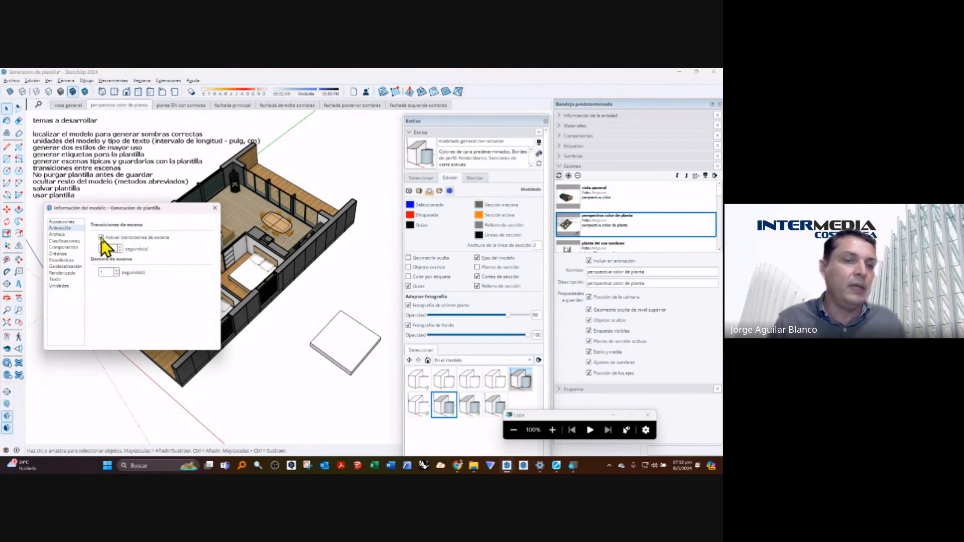
{"action": "left_click", "coordinate": [102, 238]}
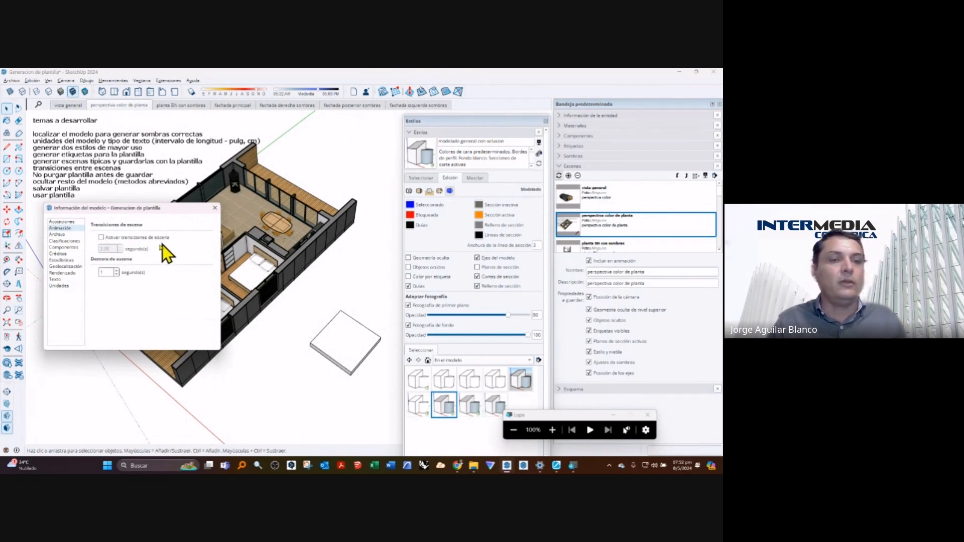
{"action": "left_click_drag", "start_coordinate": [166, 209], "coordinate": [152, 347]}
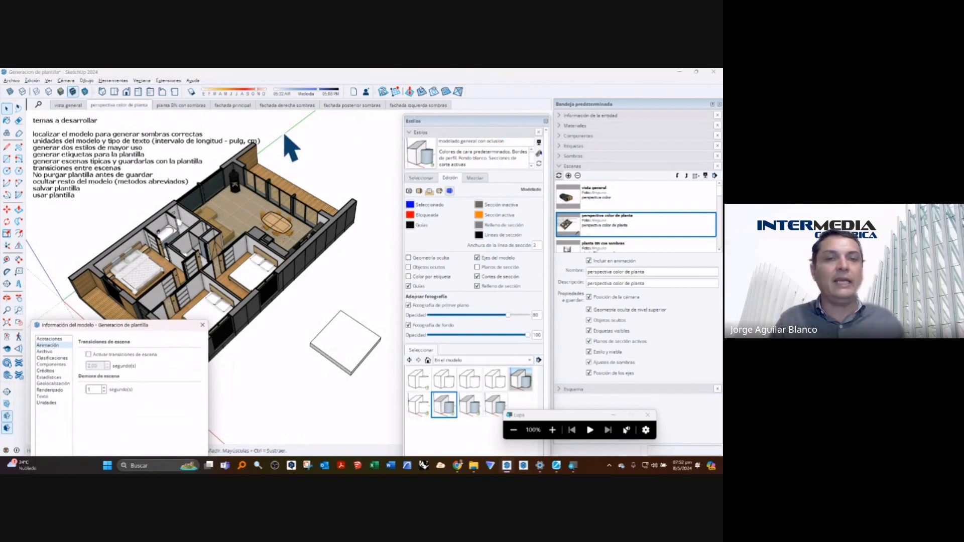
Step: Check scene switching without transitions by showing fachada principal and returning to perspectiva color de planta, repositioning the Model Info window as needed
{"action": "left_click", "coordinate": [232, 113]}
{"action": "left_click", "coordinate": [231, 105]}
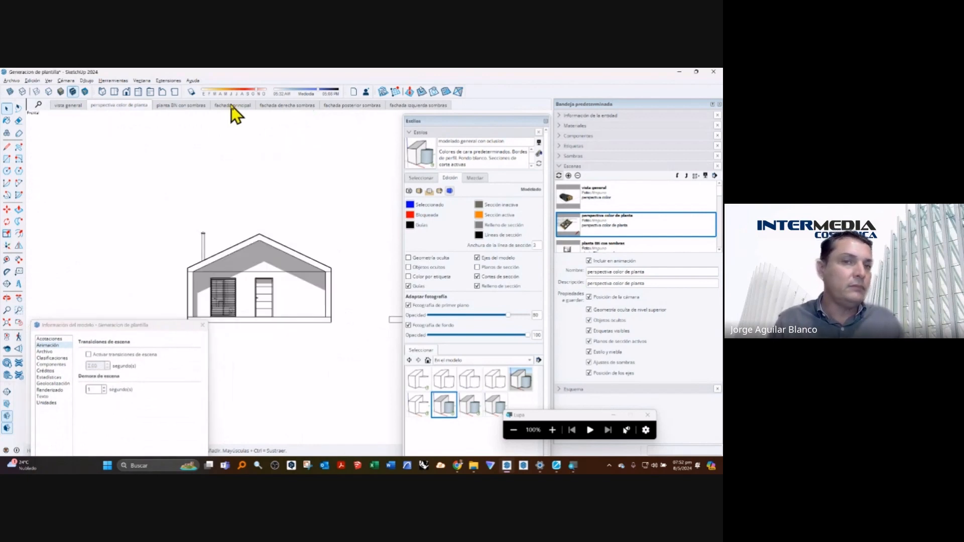
{"action": "left_click_drag", "start_coordinate": [147, 324], "coordinate": [153, 363]}
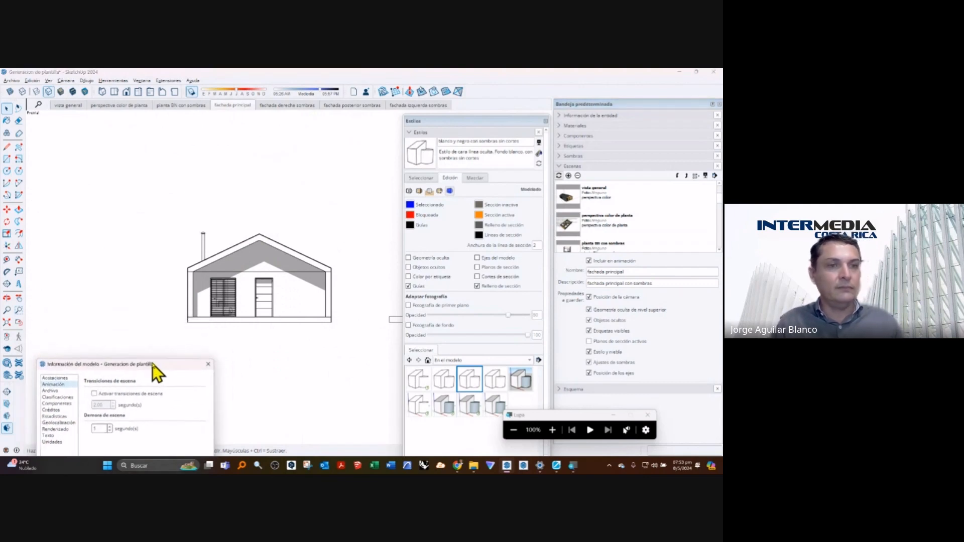
{"action": "left_click", "coordinate": [117, 107]}
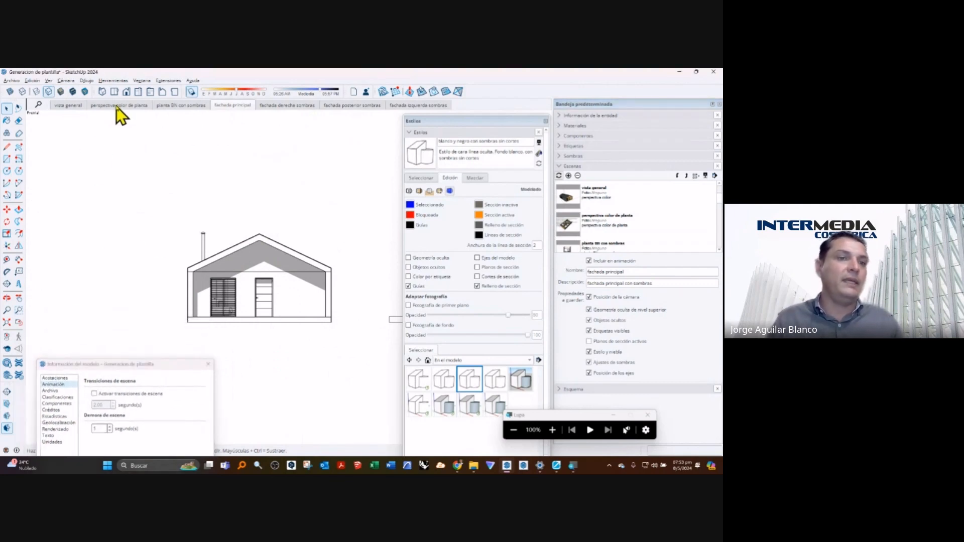
{"action": "left_click", "coordinate": [117, 107]}
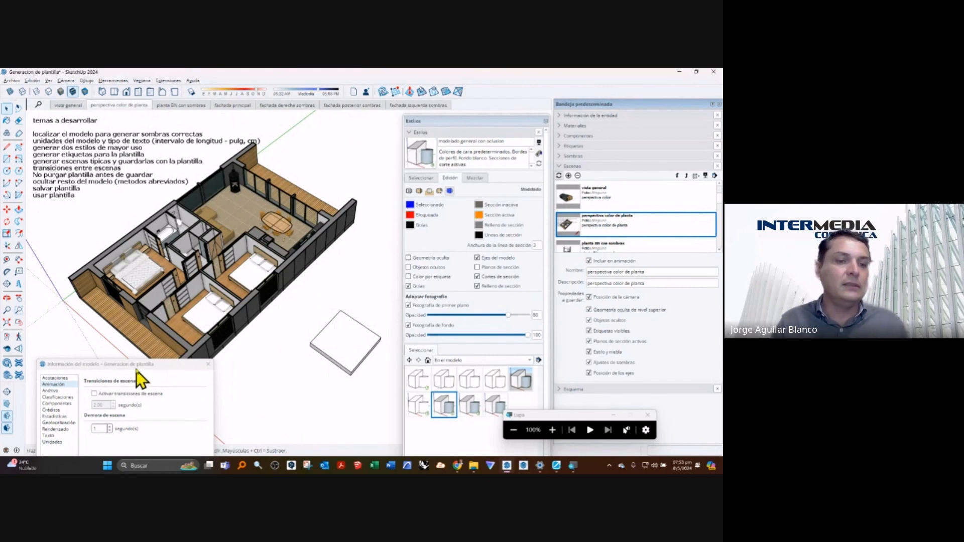
{"action": "left_click_drag", "start_coordinate": [137, 370], "coordinate": [204, 207]}
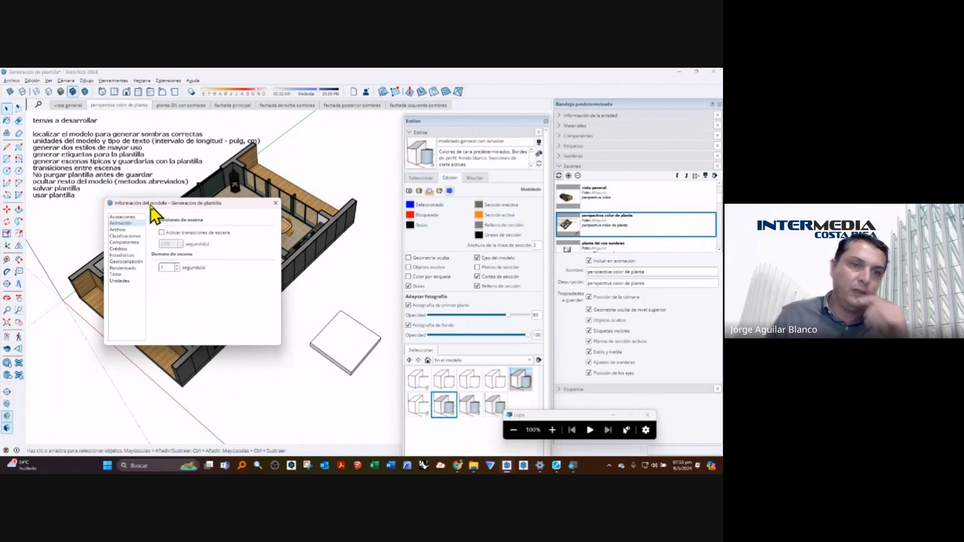
{"action": "left_click_drag", "start_coordinate": [146, 208], "coordinate": [103, 242]}
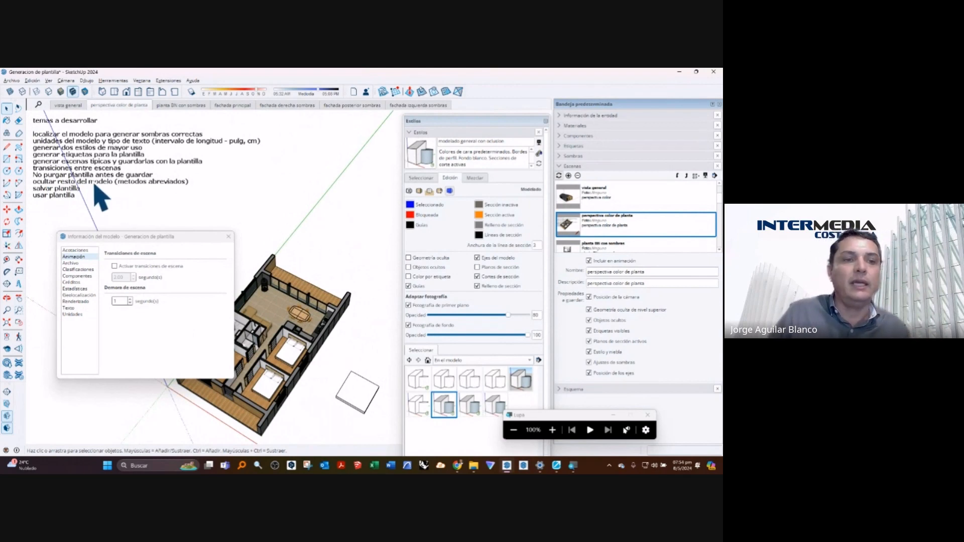
Step: Orbit the house slightly and move the Model Info window clear of the floor plan
{"action": "middle_click_drag", "start_coordinate": [98, 184], "coordinate": [134, 189]}
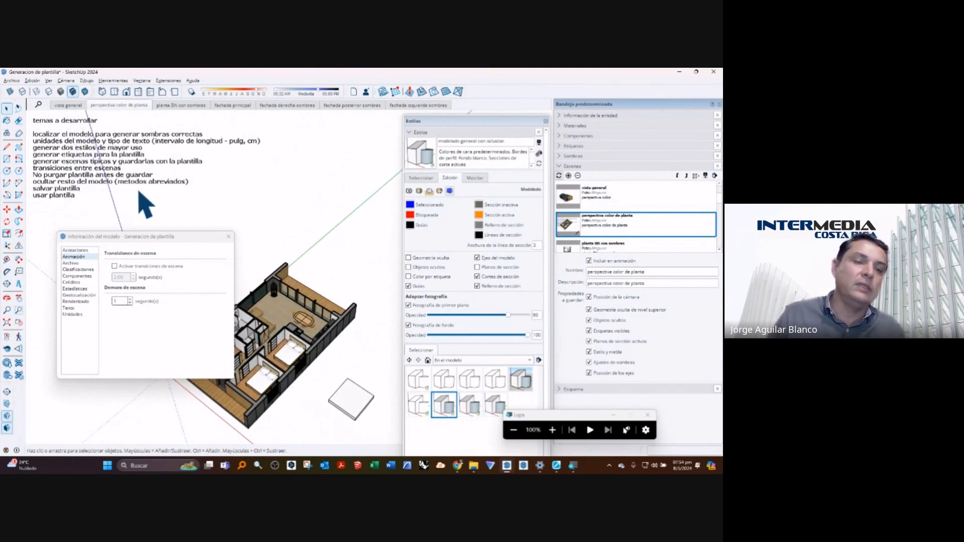
{"action": "left_click_drag", "start_coordinate": [159, 237], "coordinate": [131, 212]}
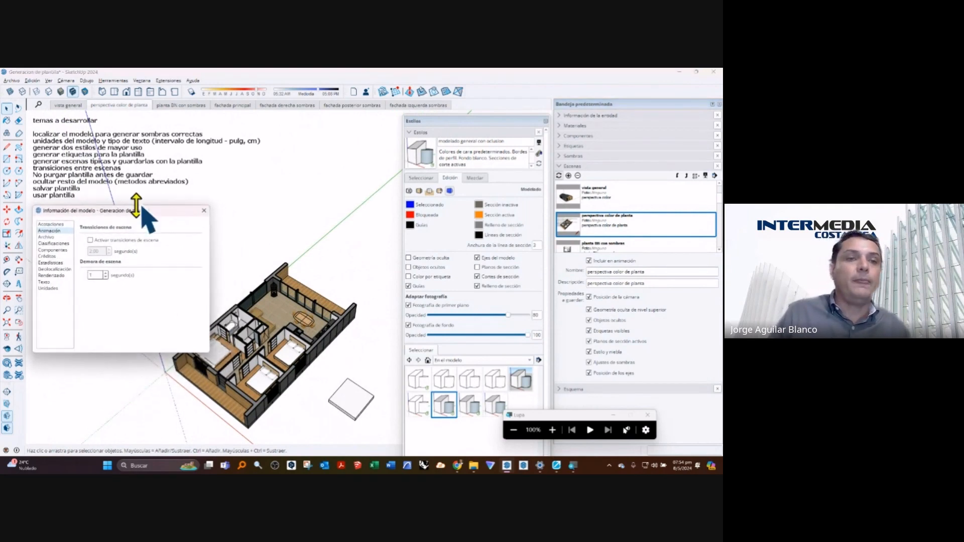
{"action": "left_click", "coordinate": [143, 81]}
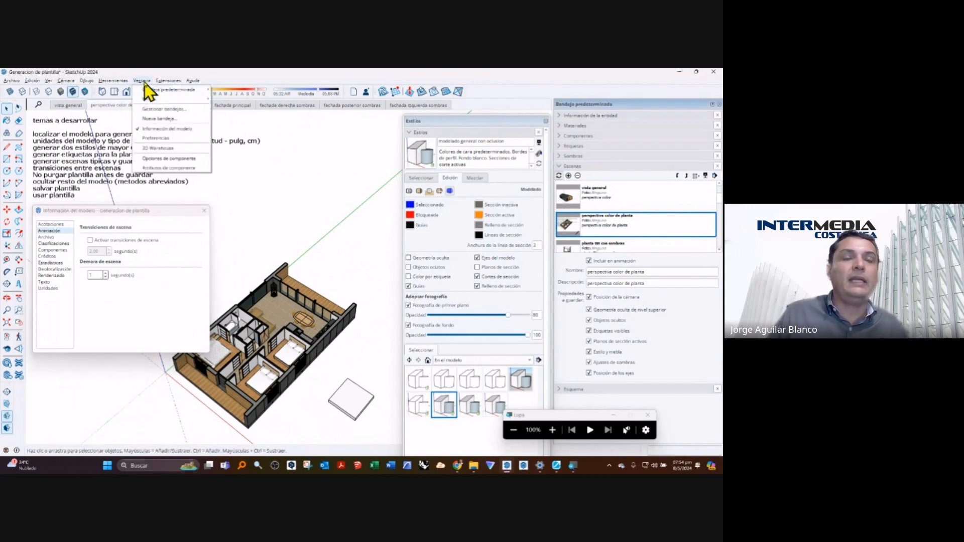
{"action": "left_click", "coordinate": [154, 138]}
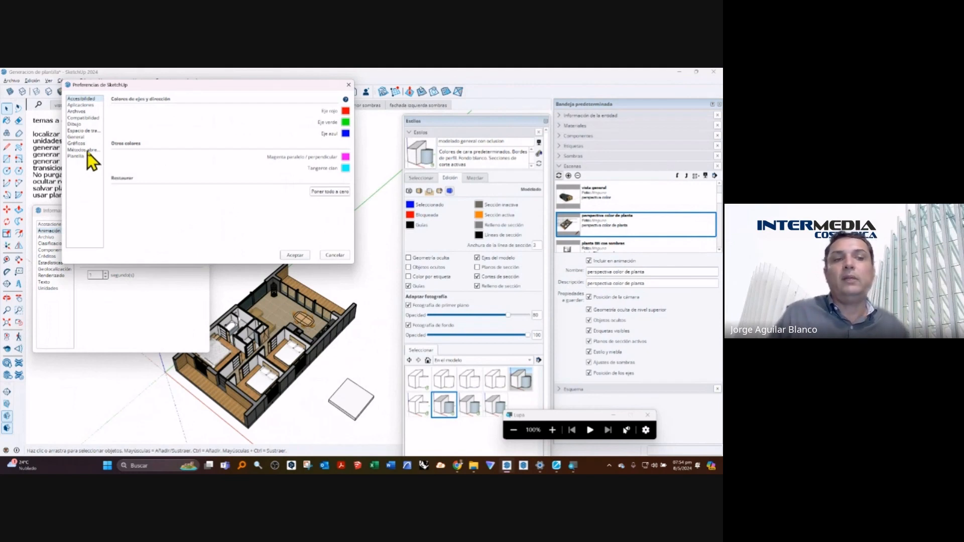
{"action": "left_click_drag", "start_coordinate": [151, 83], "coordinate": [160, 173]}
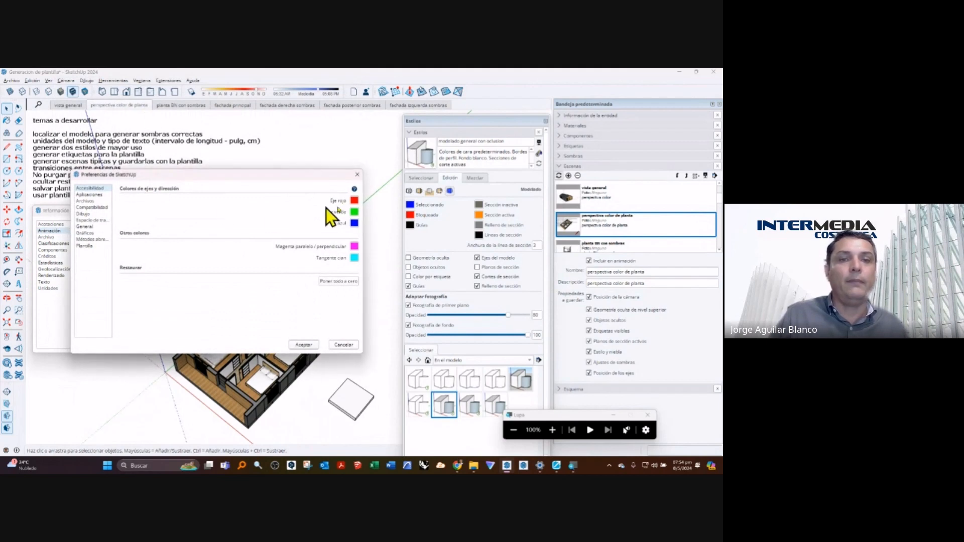
{"action": "left_click", "coordinate": [357, 175]}
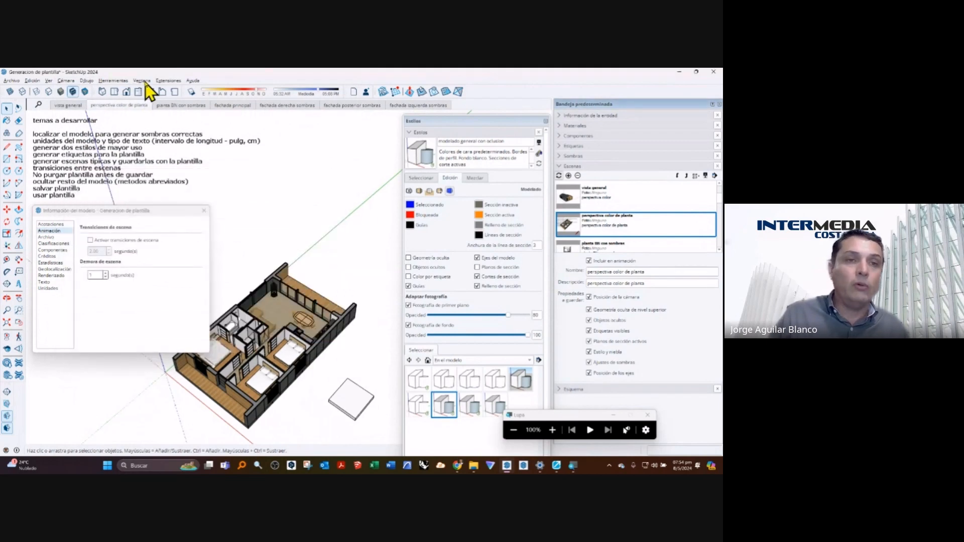
Step: Open the SketchUp preferences with the Magnifier at 200%, and return it to 100% and move it below the preferences window
{"action": "left_click", "coordinate": [144, 81]}
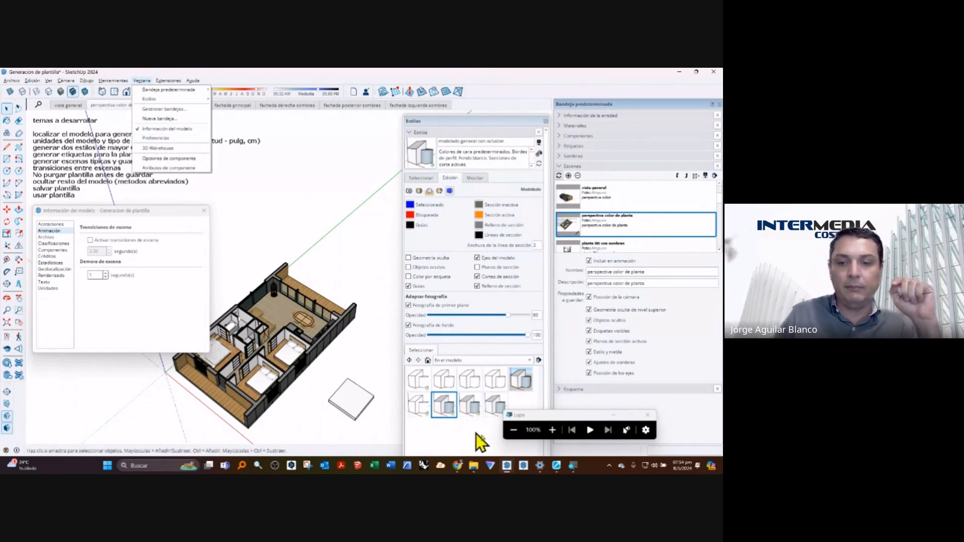
{"action": "left_click_drag", "start_coordinate": [550, 414], "coordinate": [147, 222]}
{"action": "left_click", "coordinate": [150, 237]}
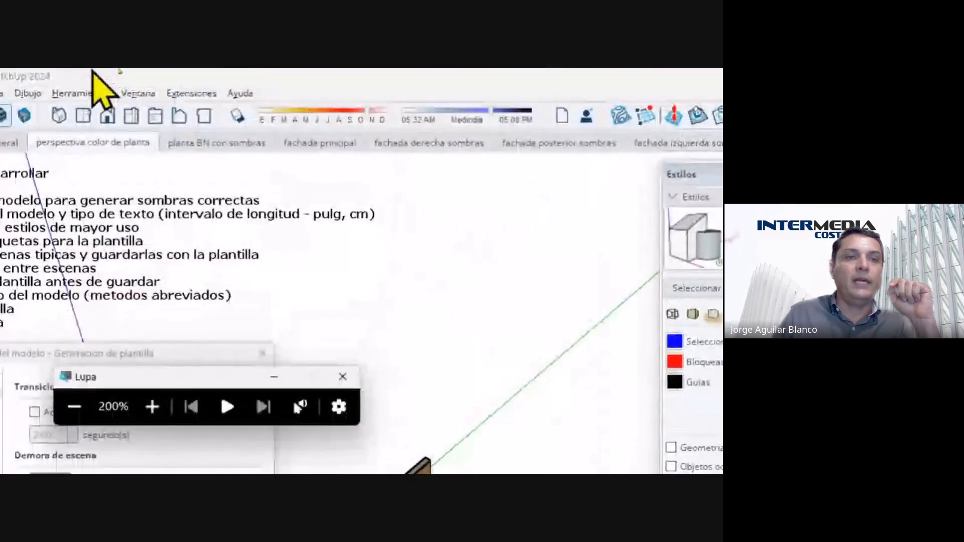
{"action": "left_click", "coordinate": [137, 94]}
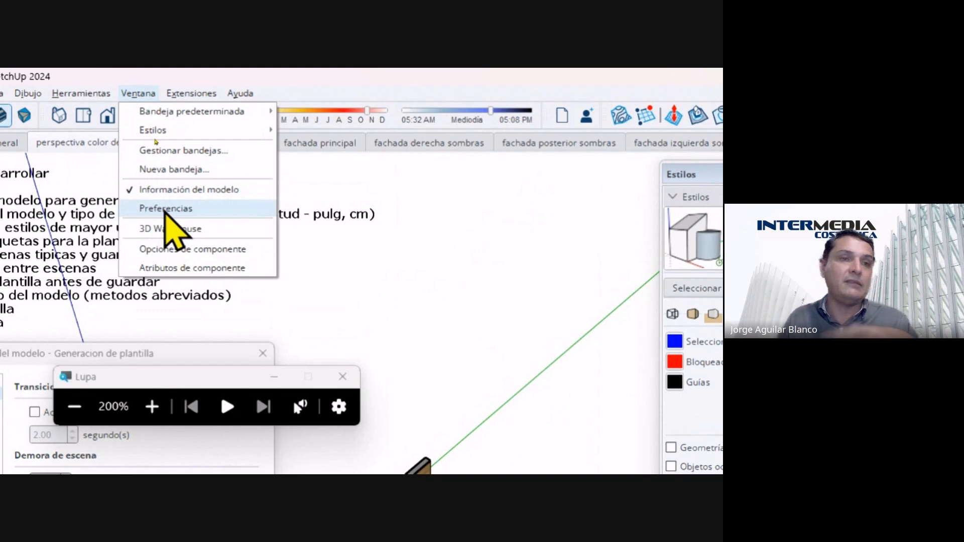
{"action": "left_click", "coordinate": [167, 209]}
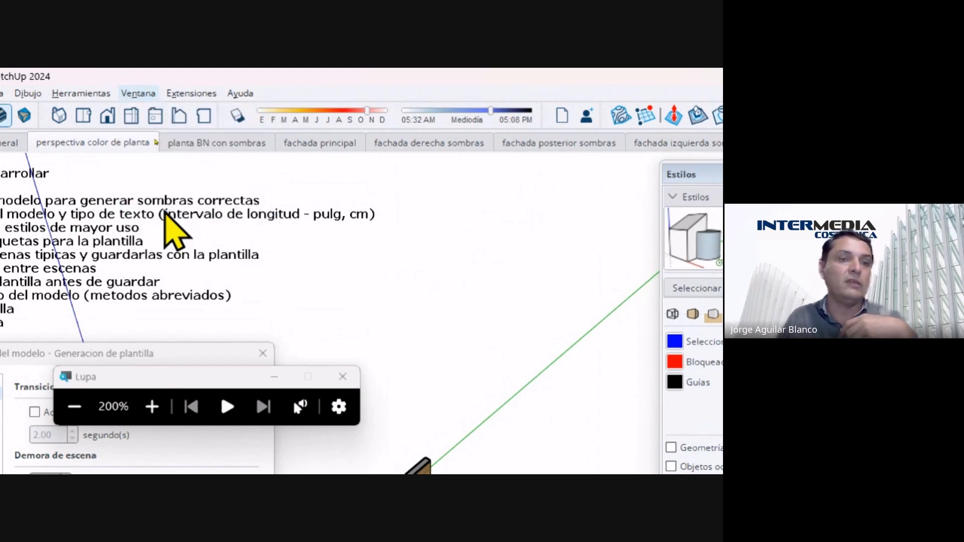
{"action": "left_click", "coordinate": [75, 408]}
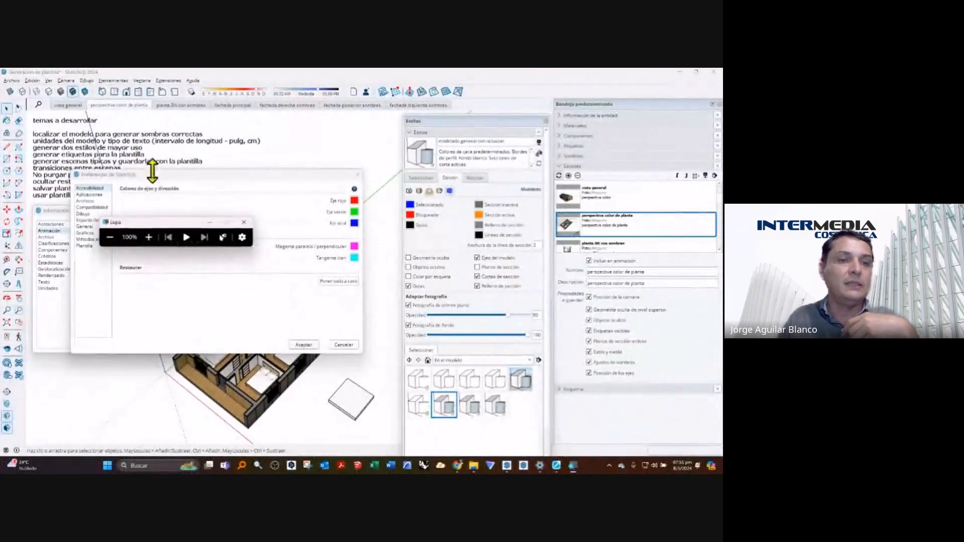
{"action": "left_click_drag", "start_coordinate": [155, 221], "coordinate": [135, 366]}
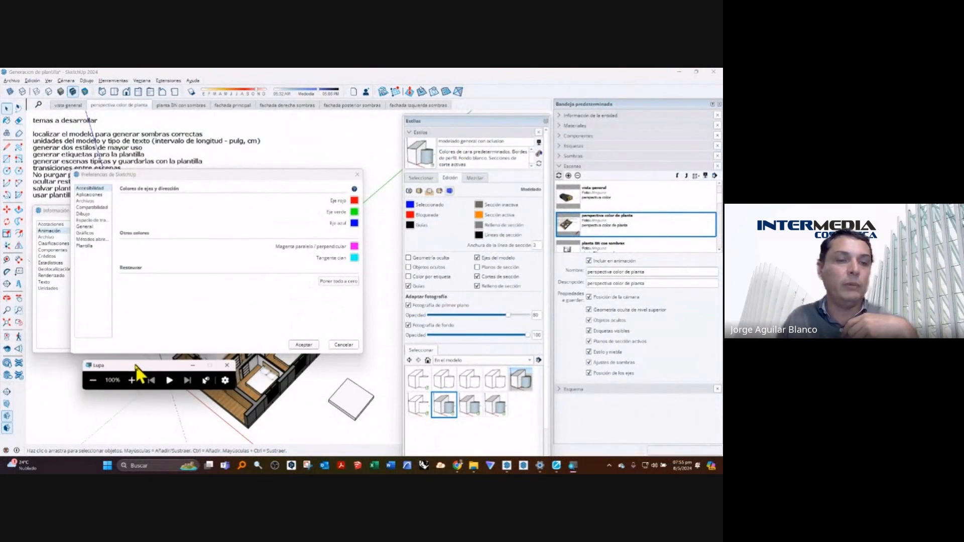
Step: Filter the keyboard shortcut functions in the preferences by norte and magnify the shortcut assigned to the north angle tool
{"action": "left_click", "coordinate": [95, 241]}
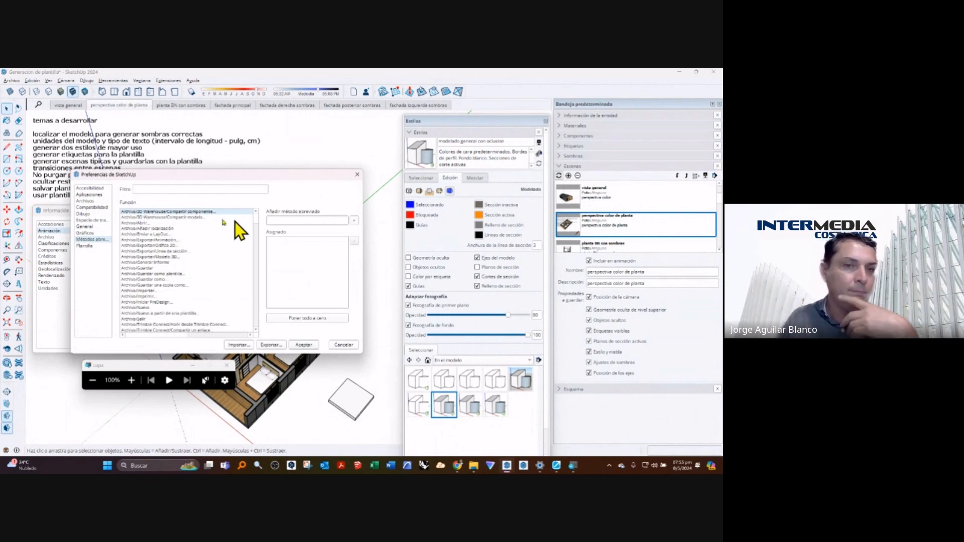
{"action": "left_click", "coordinate": [173, 189]}
{"action": "type", "text": "norte"}
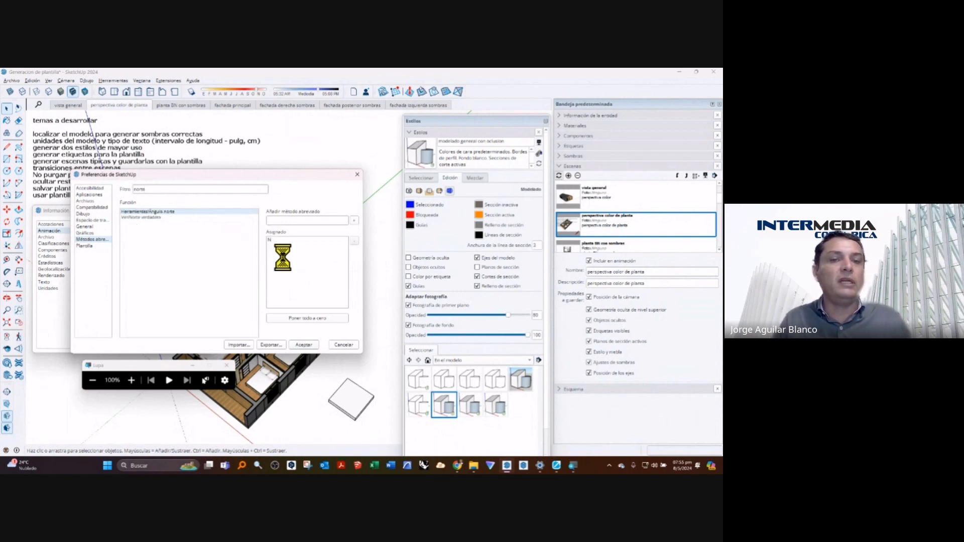
{"action": "left_click", "coordinate": [130, 381]}
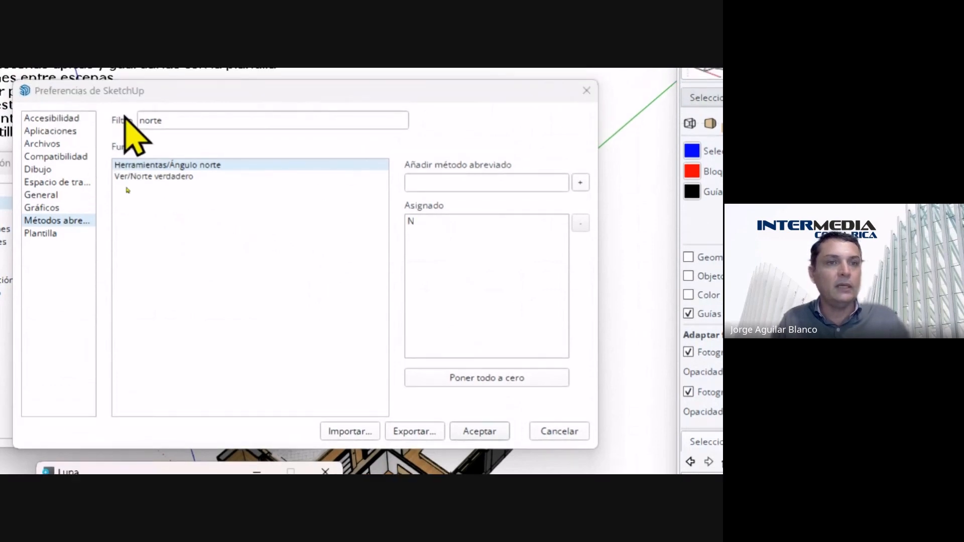
Step: Filter the shortcut functions by esc and examine the shortcuts assigned to updating, adding, deleting and moving between scenes
{"action": "left_click_drag", "start_coordinate": [171, 117], "coordinate": [134, 117]}
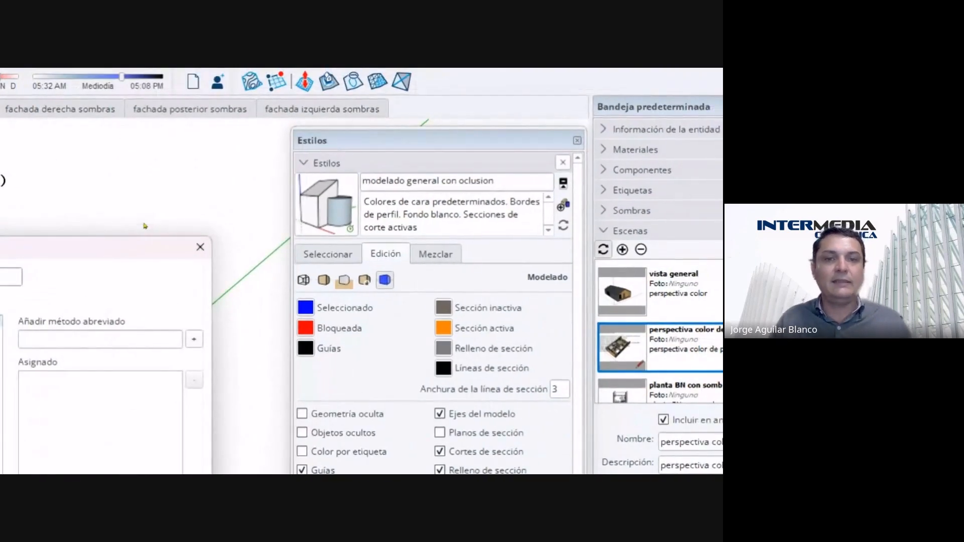
{"action": "mouse_move", "coordinate": [90, 254]}
{"action": "left_mouse_down"}
{"action": "mouse_move", "coordinate": [469, 173]}
{"action": "mouse_move", "coordinate": [469, 147]}
{"action": "left_mouse_up"}
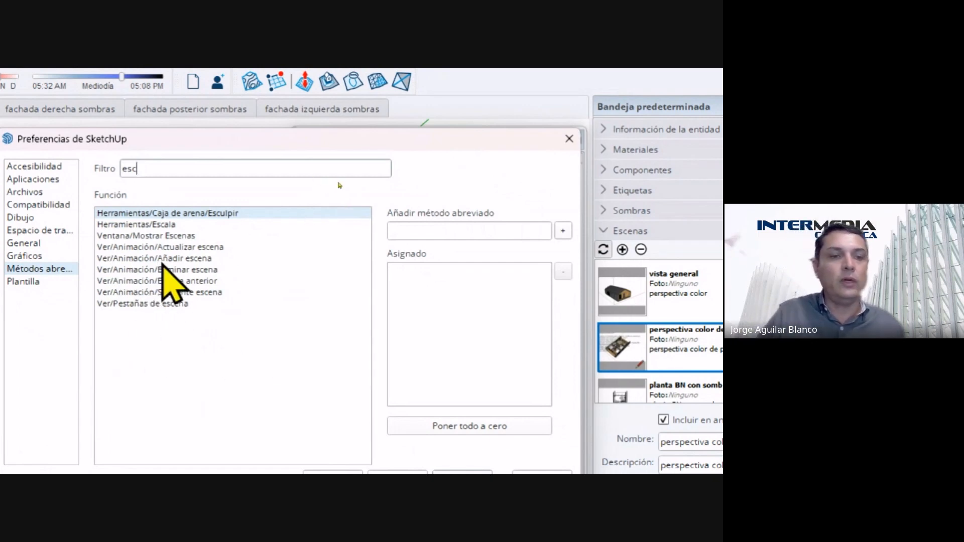
{"action": "left_click", "coordinate": [184, 247]}
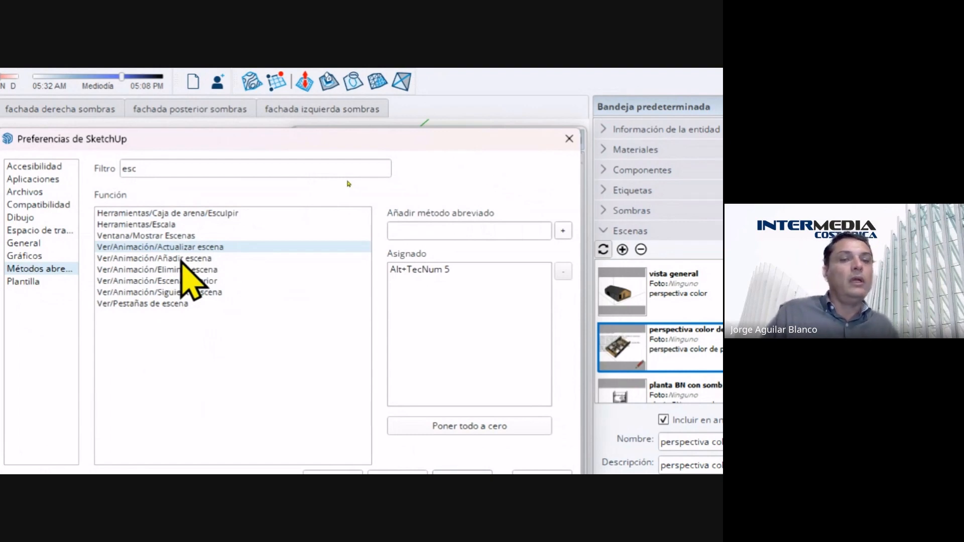
{"action": "left_click", "coordinate": [181, 259]}
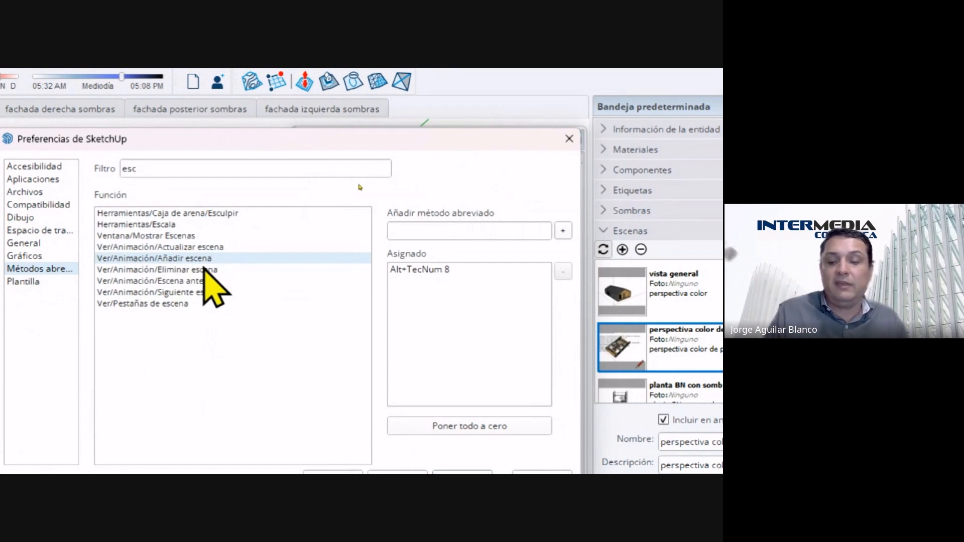
{"action": "left_click", "coordinate": [201, 270]}
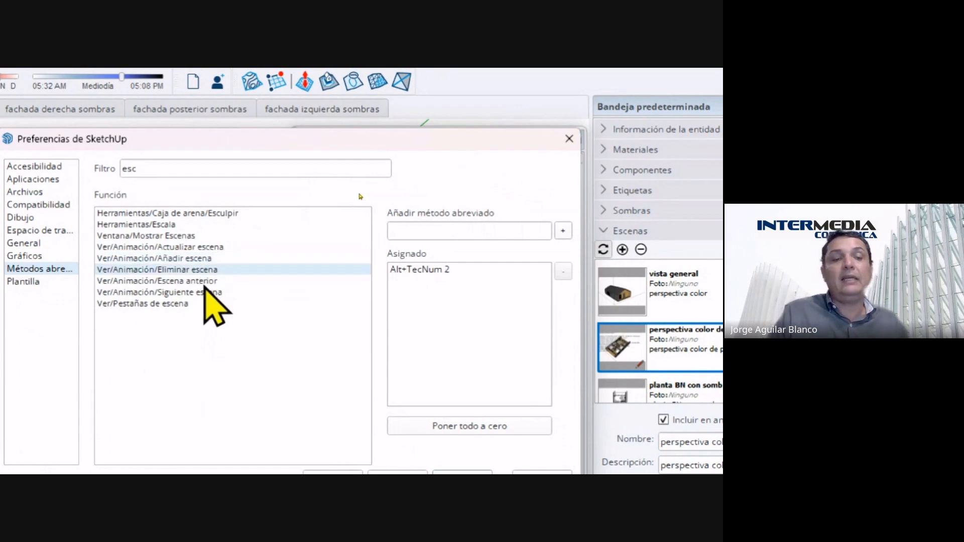
{"action": "left_click", "coordinate": [201, 281]}
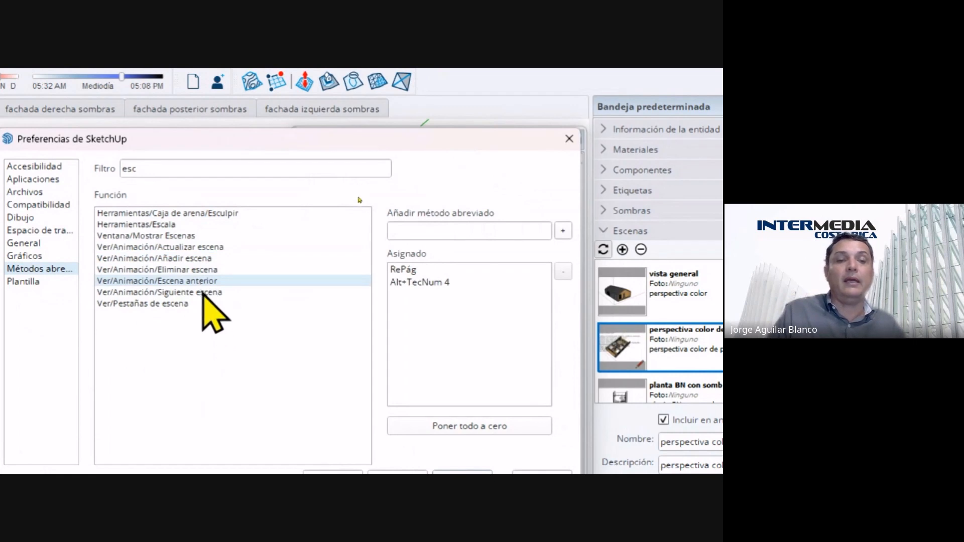
{"action": "left_click", "coordinate": [203, 292]}
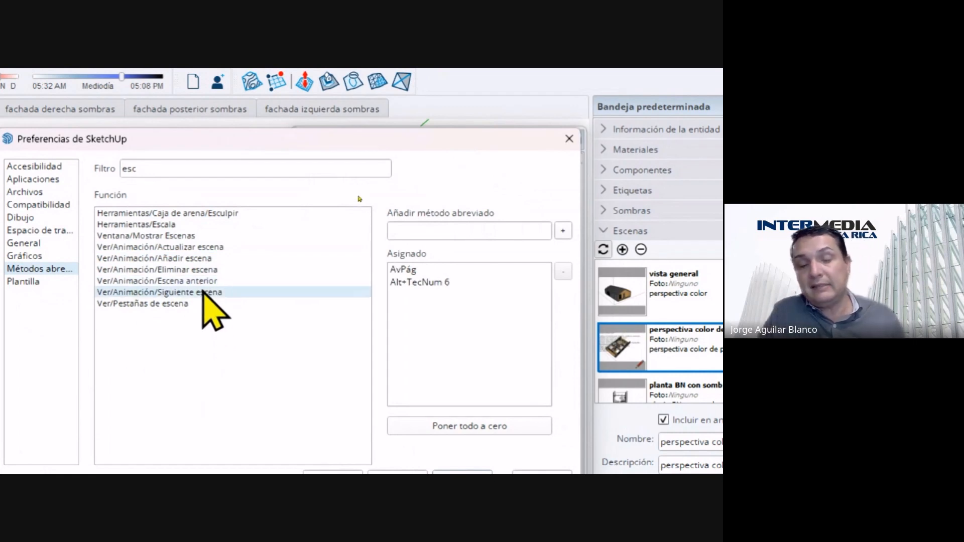
{"action": "left_click", "coordinate": [201, 282]}
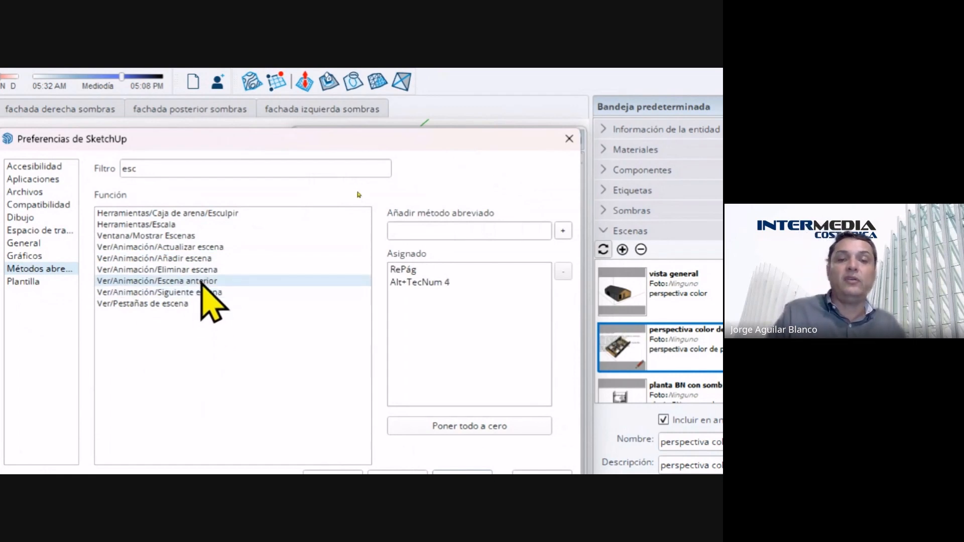
{"action": "left_click", "coordinate": [208, 248]}
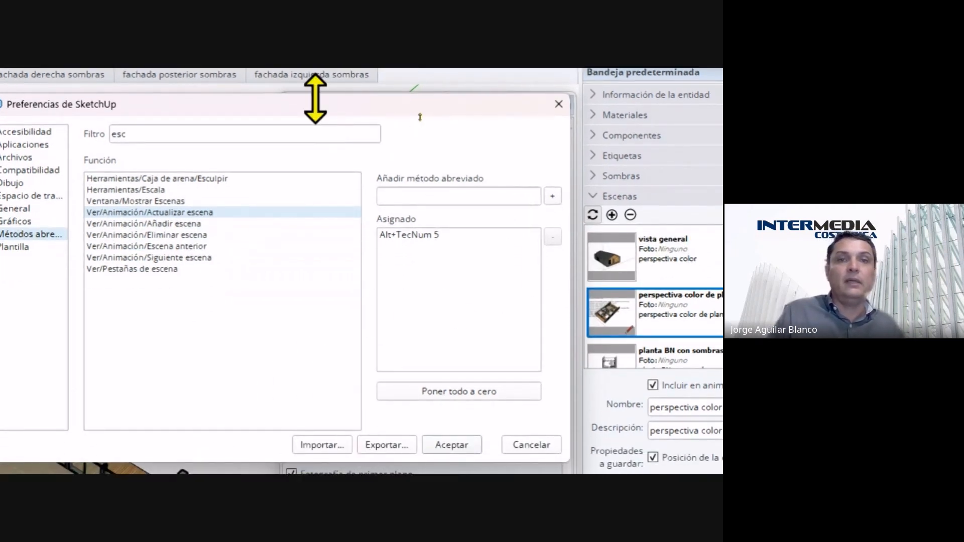
Step: Close the SketchUp preferences, return the Magnifier to 100% and move it clear of the Model Info window
{"action": "mouse_move", "coordinate": [316, 104]}
{"action": "left_mouse_down"}
{"action": "mouse_move", "coordinate": [413, 104]}
{"action": "mouse_move", "coordinate": [386, 95]}
{"action": "left_mouse_up"}
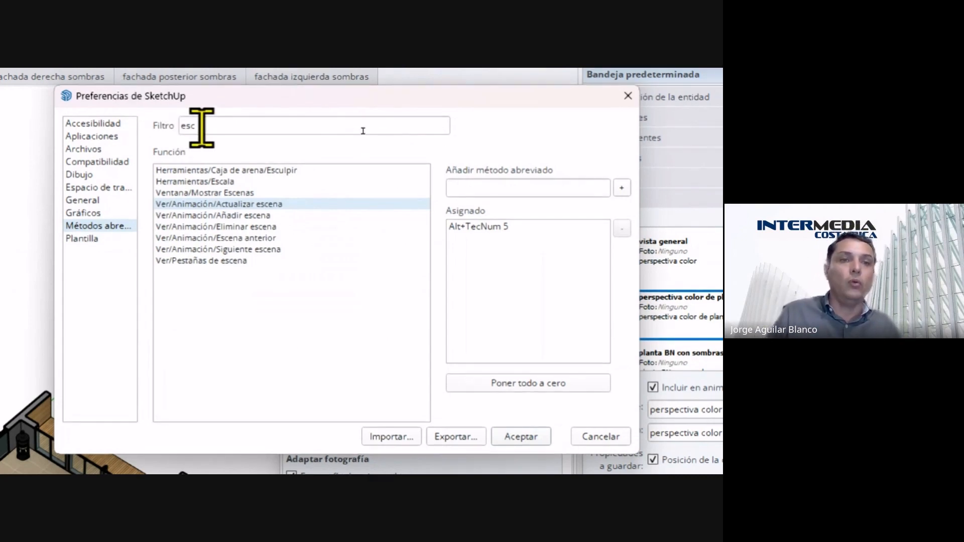
{"action": "double_click", "coordinate": [182, 120]}
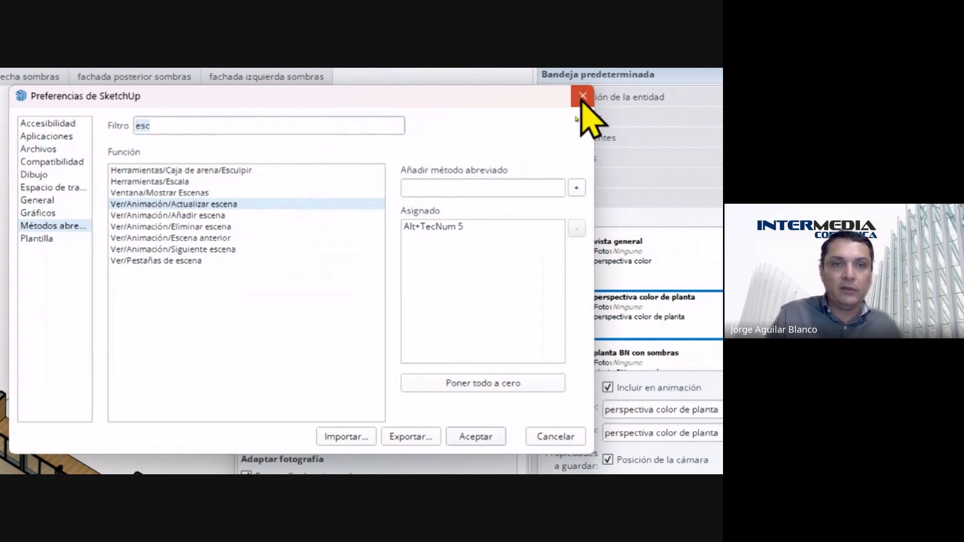
{"action": "left_click", "coordinate": [582, 96]}
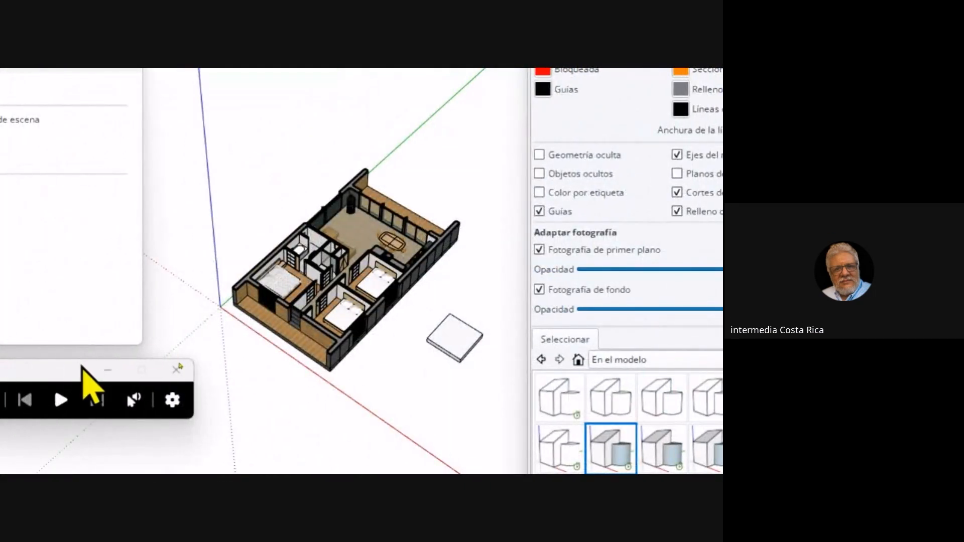
{"action": "left_click_drag", "start_coordinate": [59, 371], "coordinate": [253, 364]}
{"action": "left_click", "coordinate": [101, 394]}
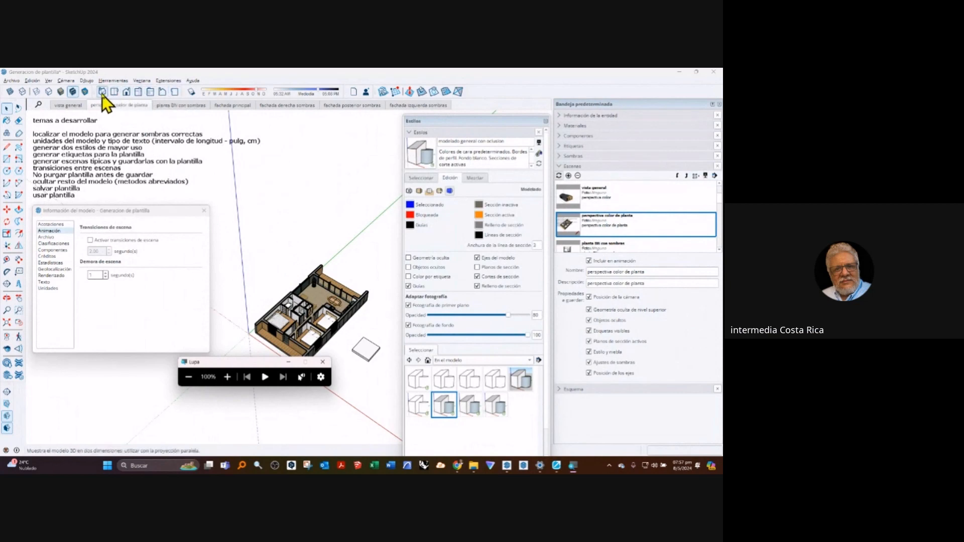
Step: Step forward with the scene shortcuts from perspectiva color de planta to fachada derecha sombras and back one scene to fachada principal
{"action": "left_click", "coordinate": [245, 219]}
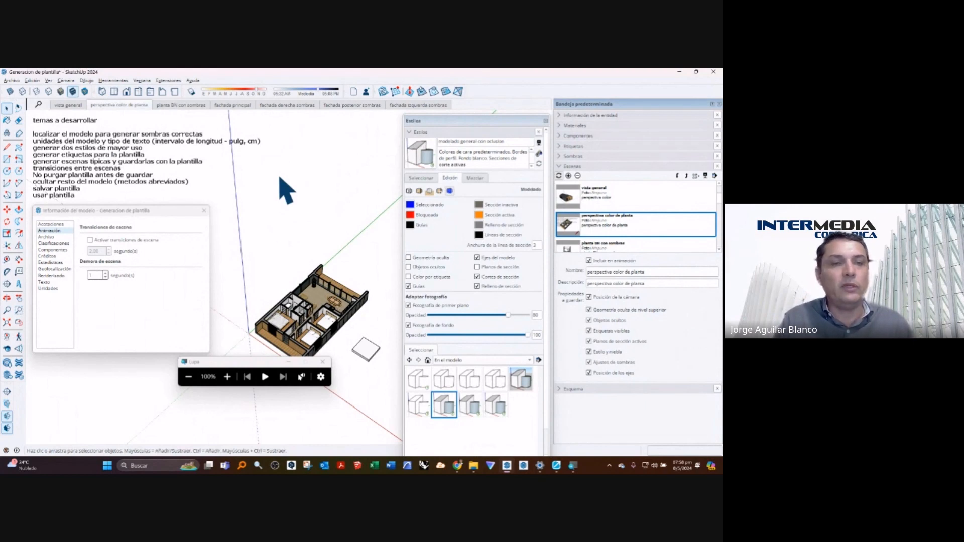
{"action": "key", "text": "Page_Down"}
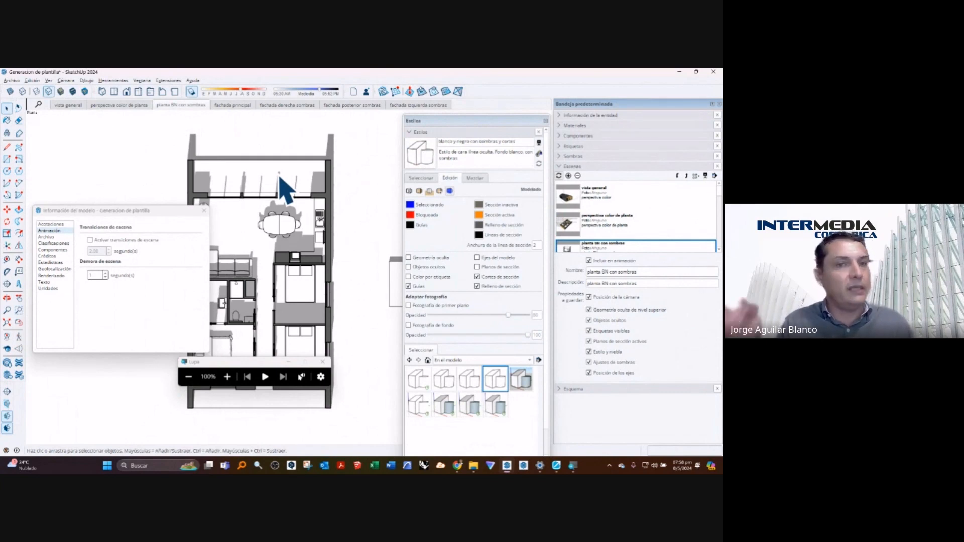
{"action": "key", "text": "Page_Down"}
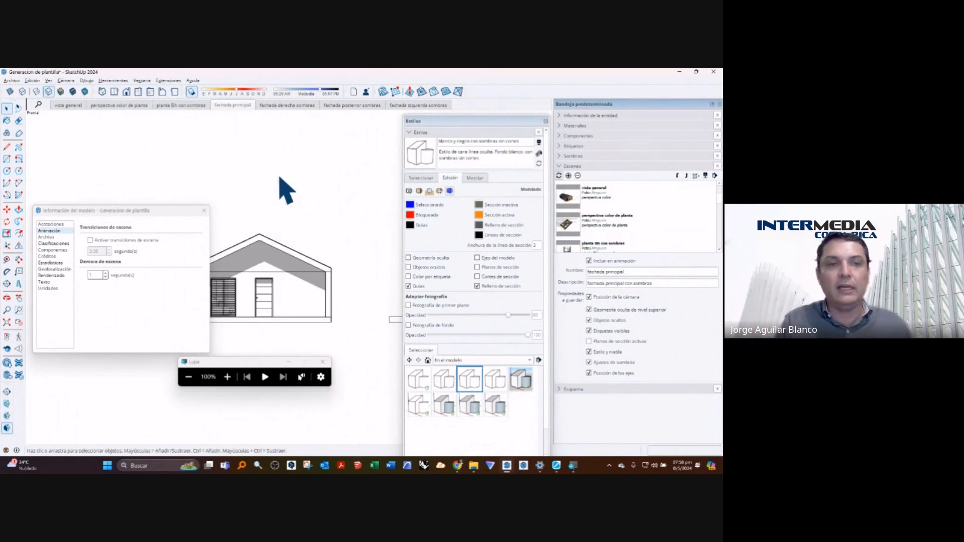
{"action": "key", "text": "Page_Down"}
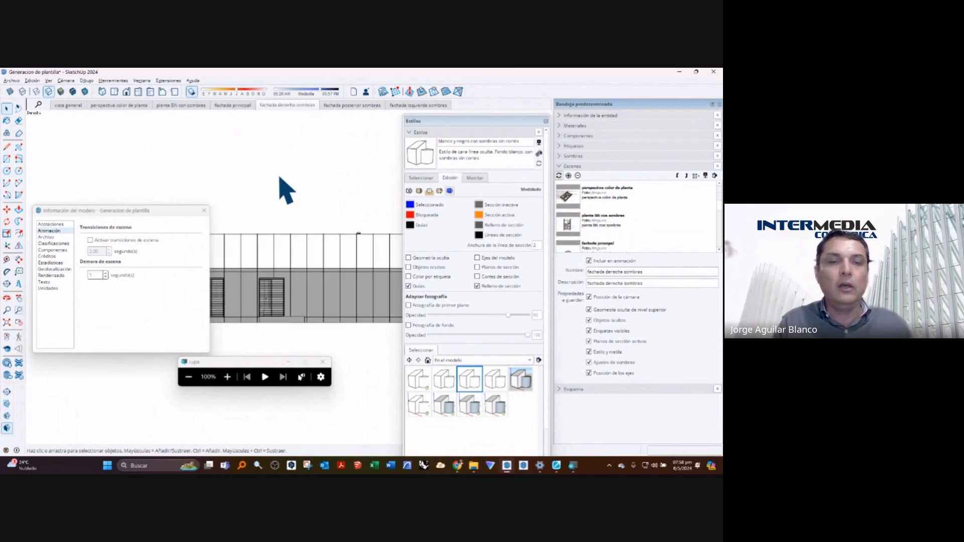
{"action": "key", "text": "Page_Up"}
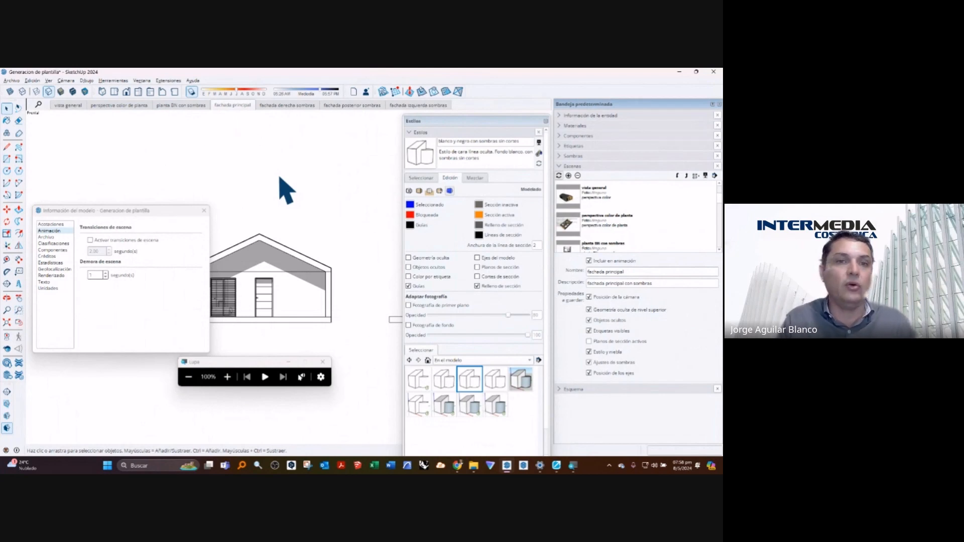
Step: Add a new scene after fachada principal with the scene shortcut and delete it again
{"action": "key", "text": "alt+plus"}
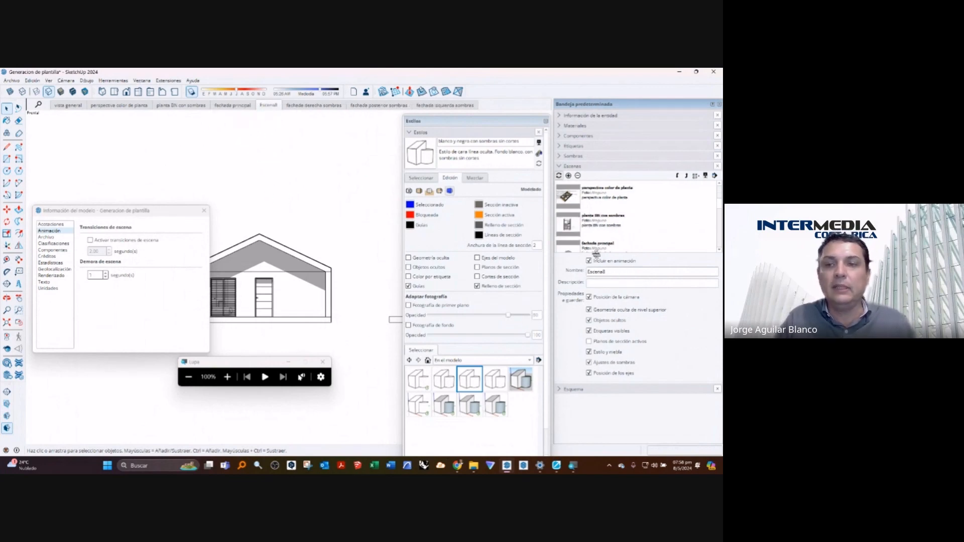
{"action": "left_click", "coordinate": [609, 272]}
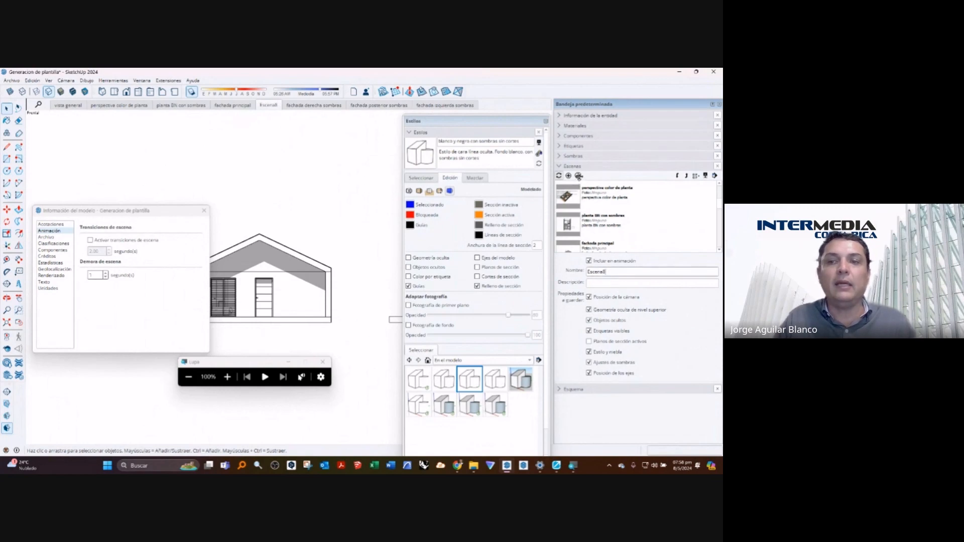
{"action": "left_click", "coordinate": [578, 175]}
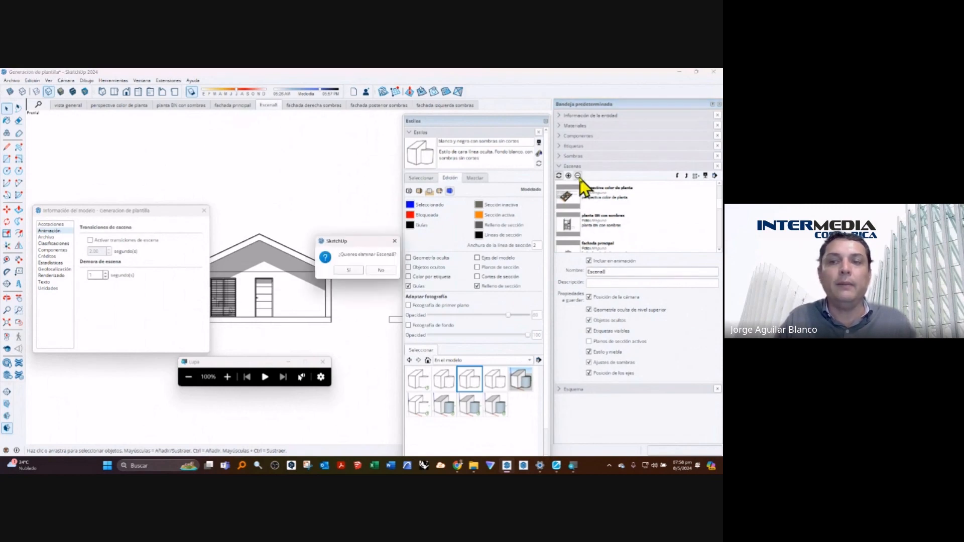
{"action": "left_click", "coordinate": [355, 271]}
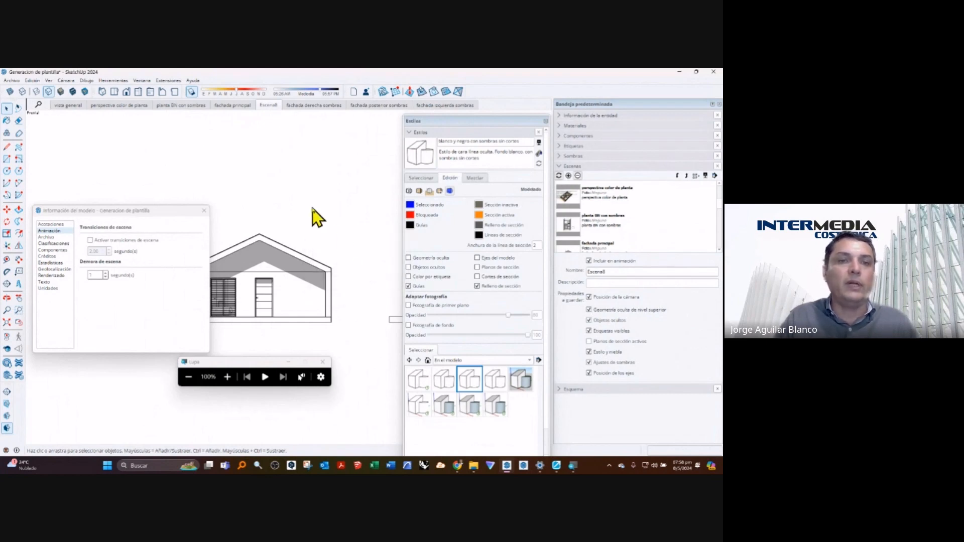
{"action": "scroll", "coordinate": [309, 205], "scroll_direction": "down", "scroll_amount": 3}
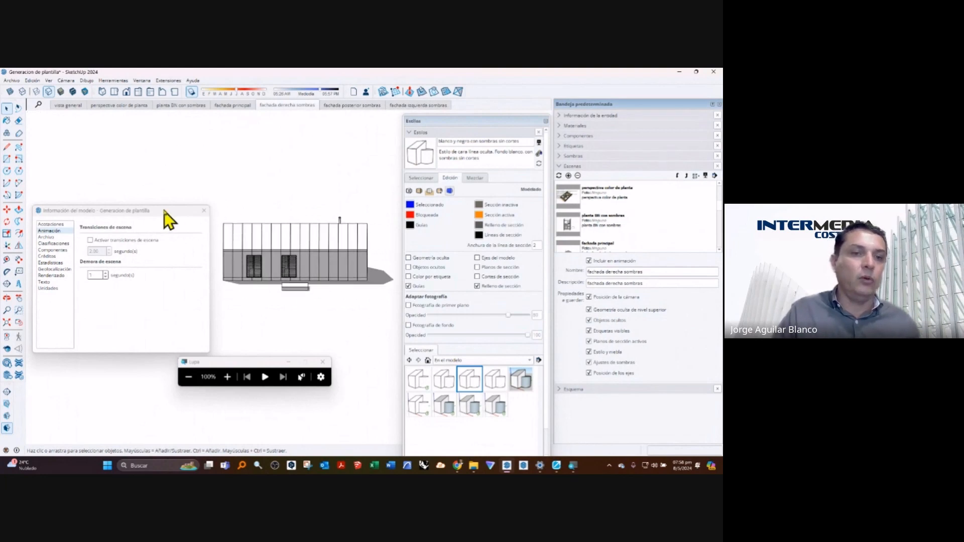
Step: Activate the perspectiva color de planta scene and move the Model Info window clear of the house
{"action": "left_click", "coordinate": [105, 105]}
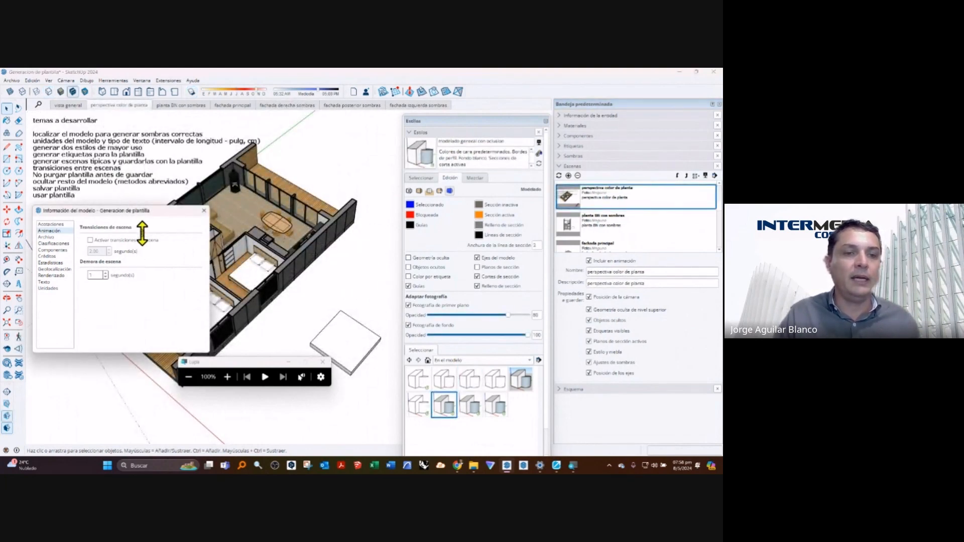
{"action": "left_click_drag", "start_coordinate": [150, 213], "coordinate": [148, 349]}
{"action": "middle_click_drag", "start_coordinate": [239, 271], "coordinate": [266, 259]}
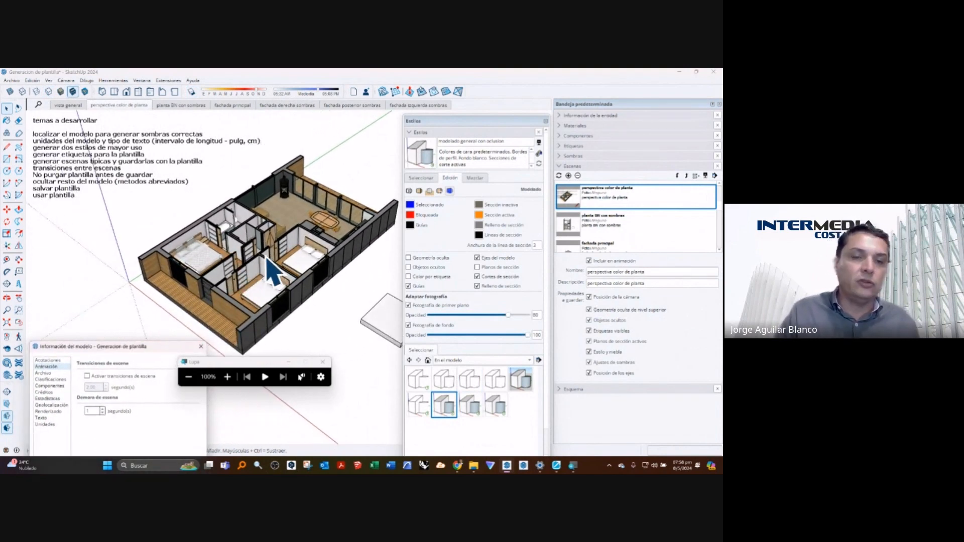
Step: Open the house group for editing and view its outer walls against the faded rest of the model
{"action": "left_click", "coordinate": [265, 247]}
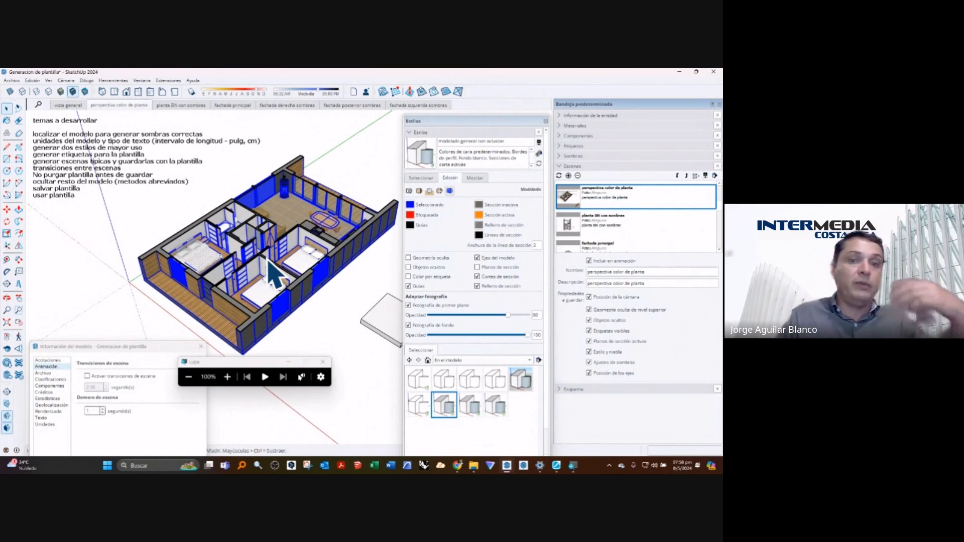
{"action": "double_click", "coordinate": [263, 287]}
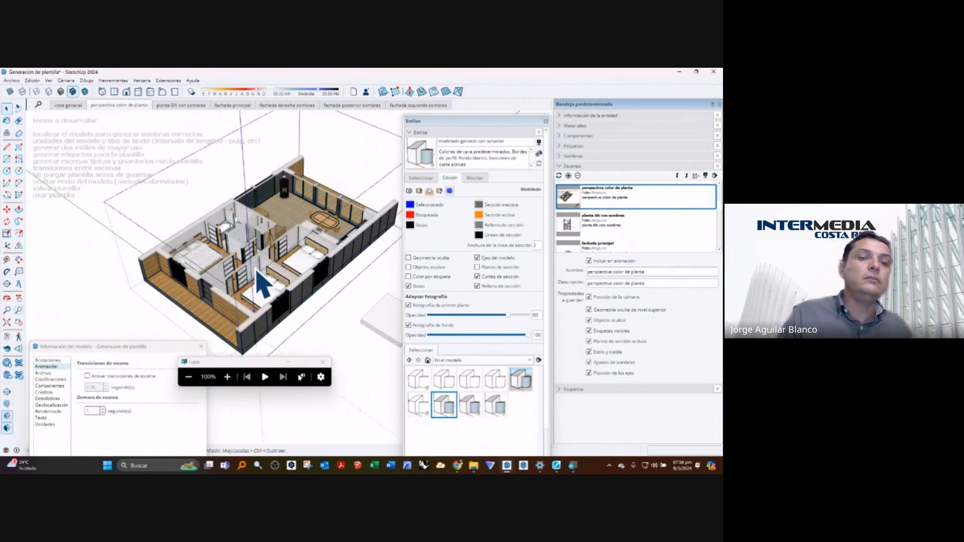
{"action": "middle_click_drag", "start_coordinate": [257, 271], "coordinate": [173, 221]}
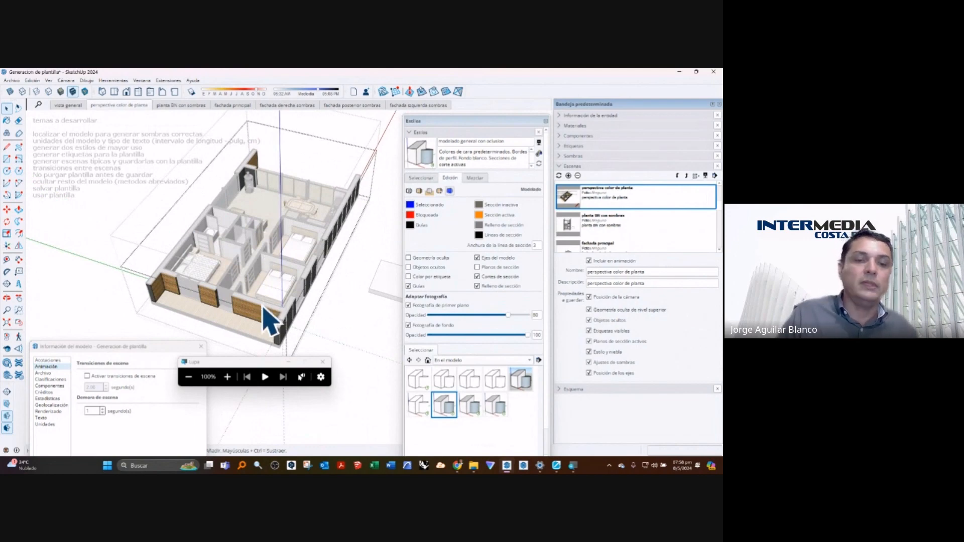
{"action": "middle_click_drag", "start_coordinate": [263, 307], "coordinate": [285, 205]}
{"action": "scroll", "coordinate": [228, 277], "scroll_direction": "up", "scroll_amount": 8}
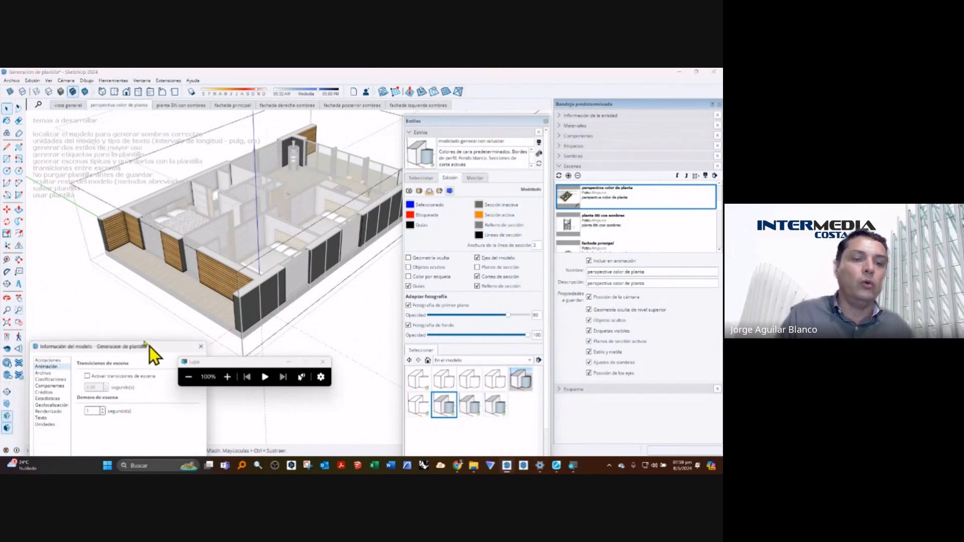
Step: Close and reopen the Model Info window, show its component settings and place it clear of the house
{"action": "left_click_drag", "start_coordinate": [149, 345], "coordinate": [134, 331]}
{"action": "left_click", "coordinate": [184, 332]}
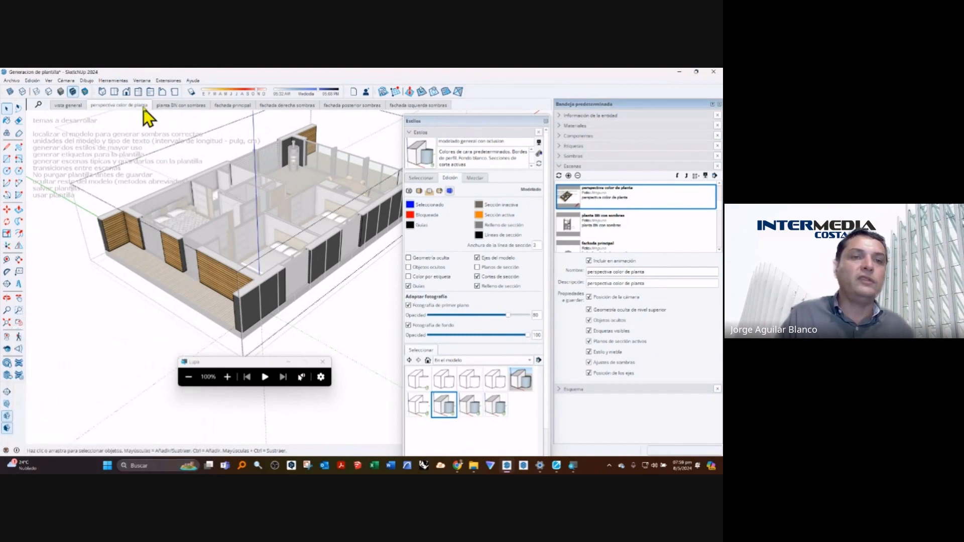
{"action": "left_click", "coordinate": [144, 81]}
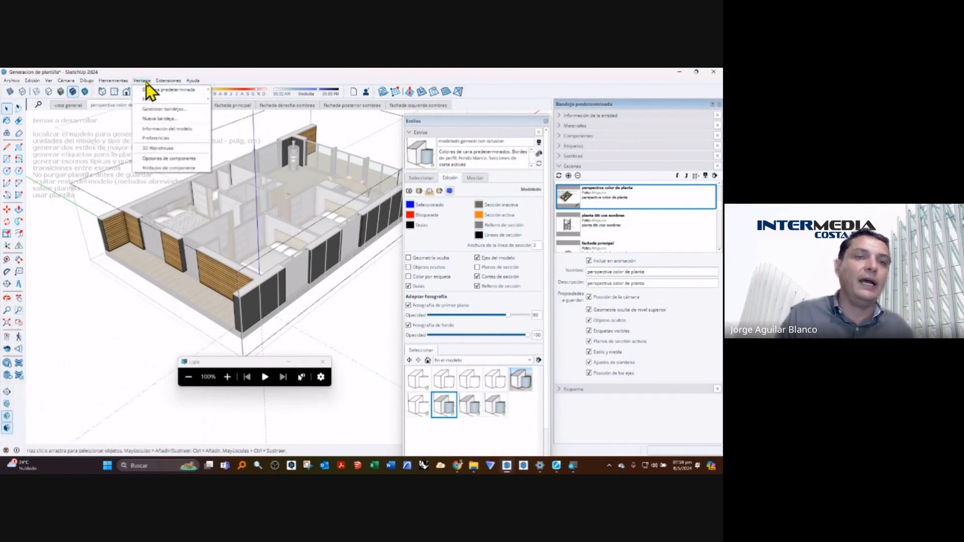
{"action": "left_click", "coordinate": [166, 129]}
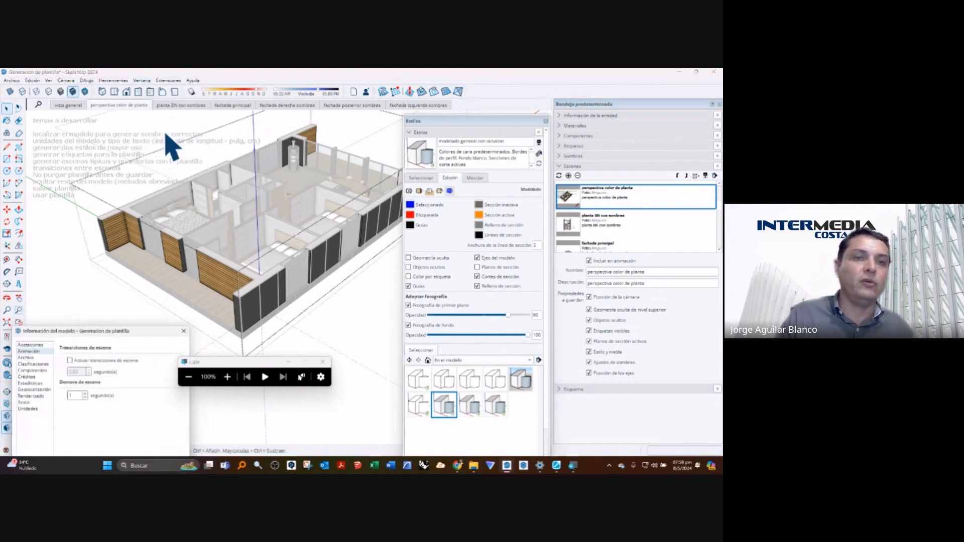
{"action": "left_click", "coordinate": [34, 370]}
{"action": "left_click_drag", "start_coordinate": [90, 335], "coordinate": [92, 321]}
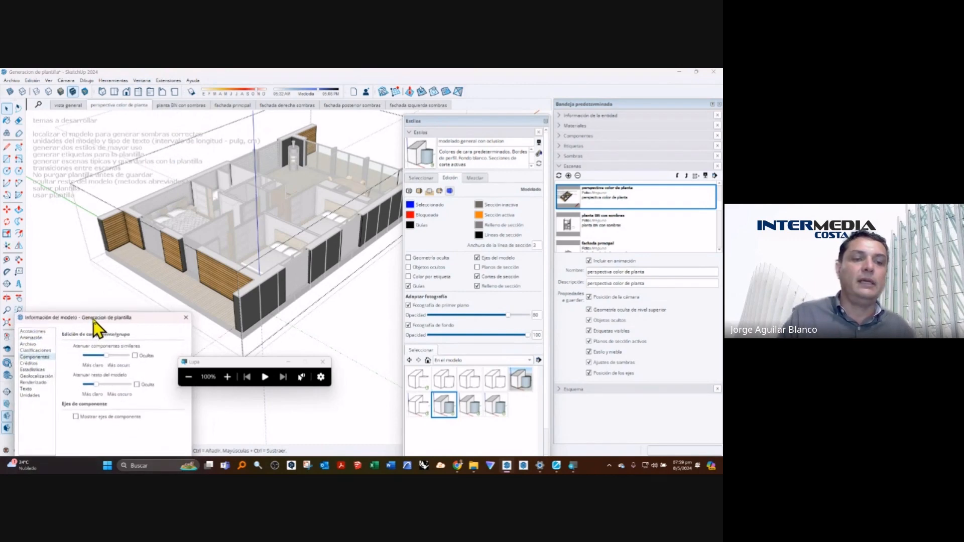
Step: Darken the fading of the rest of the model and adjust the fading of similar components
{"action": "mouse_move", "coordinate": [95, 384]}
{"action": "left_mouse_down"}
{"action": "mouse_move", "coordinate": [129, 384]}
{"action": "mouse_move", "coordinate": [78, 386]}
{"action": "mouse_move", "coordinate": [128, 385]}
{"action": "mouse_move", "coordinate": [109, 385]}
{"action": "left_mouse_up"}
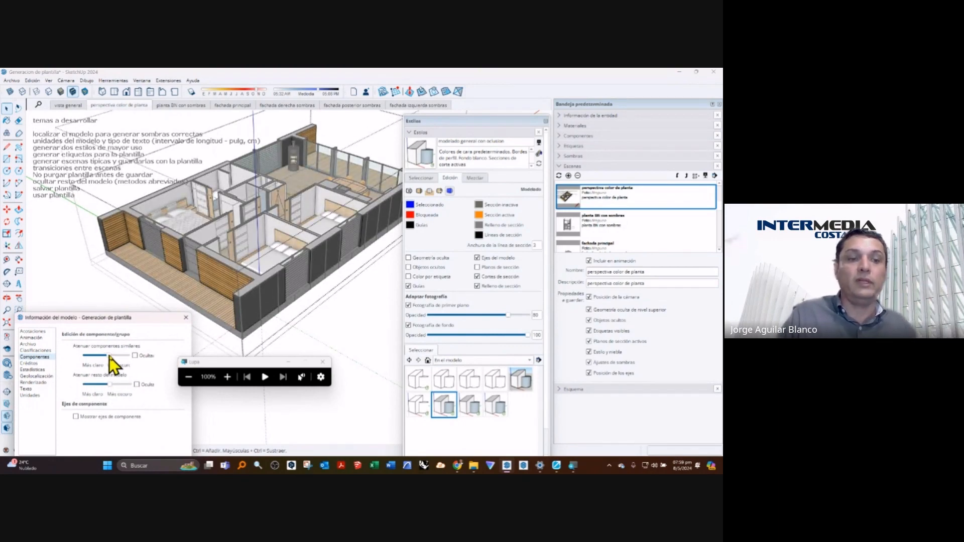
{"action": "left_click_drag", "start_coordinate": [121, 355], "coordinate": [105, 359]}
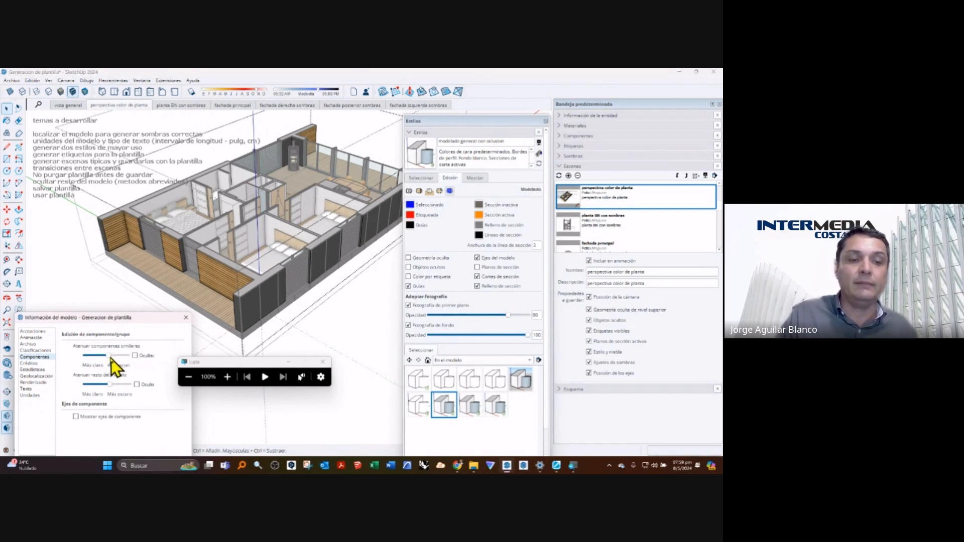
{"action": "mouse_move", "coordinate": [155, 370]}
{"action": "middle_mouse_down"}
{"action": "mouse_move", "coordinate": [286, 323]}
{"action": "mouse_move", "coordinate": [211, 324]}
{"action": "middle_mouse_up"}
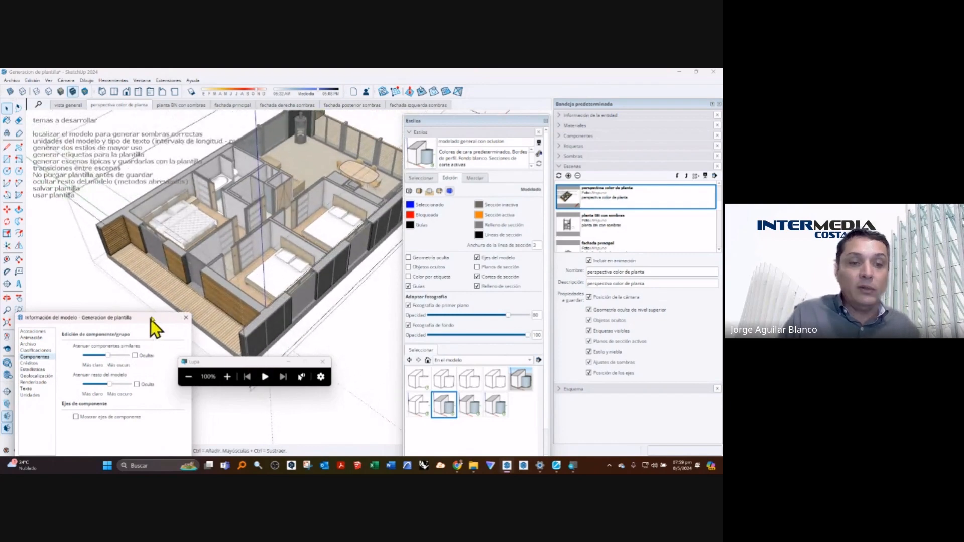
{"action": "left_click_drag", "start_coordinate": [150, 320], "coordinate": [153, 352]}
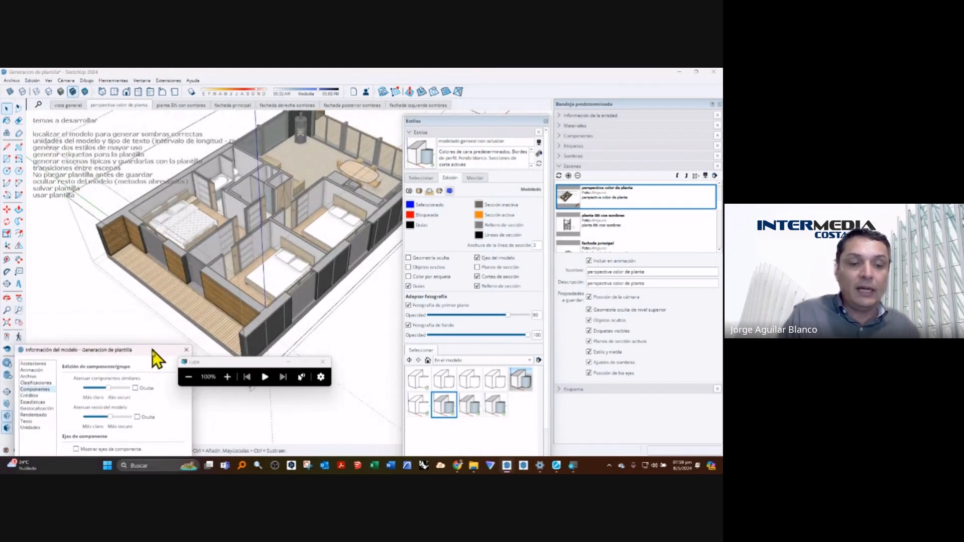
Step: Hide the rest of the model through the component editing settings and show it again
{"action": "left_click", "coordinate": [137, 417]}
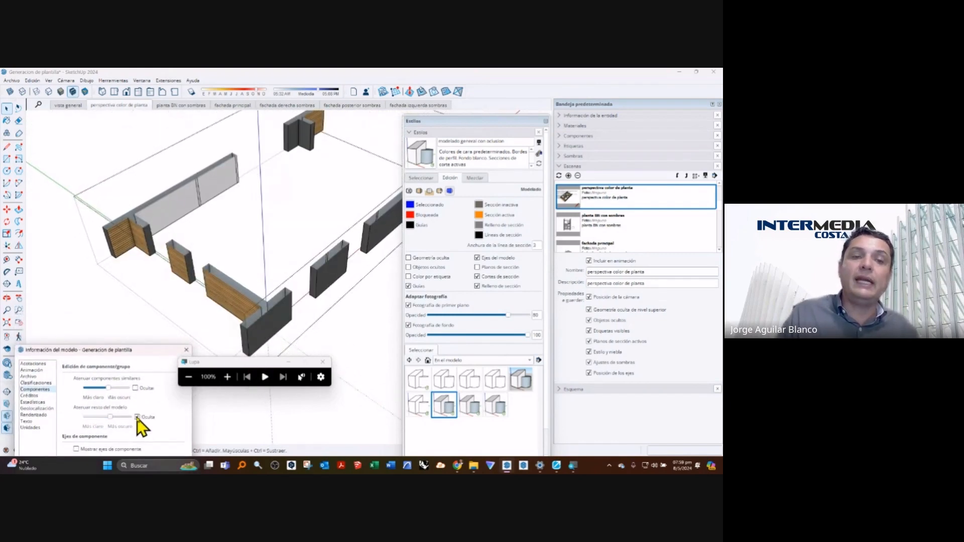
{"action": "left_click", "coordinate": [137, 417]}
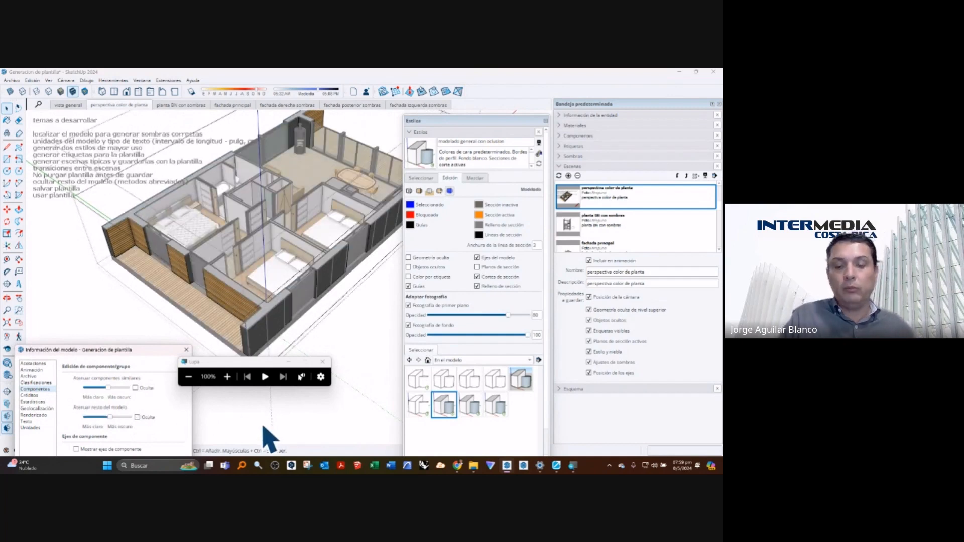
{"action": "left_click", "coordinate": [137, 417]}
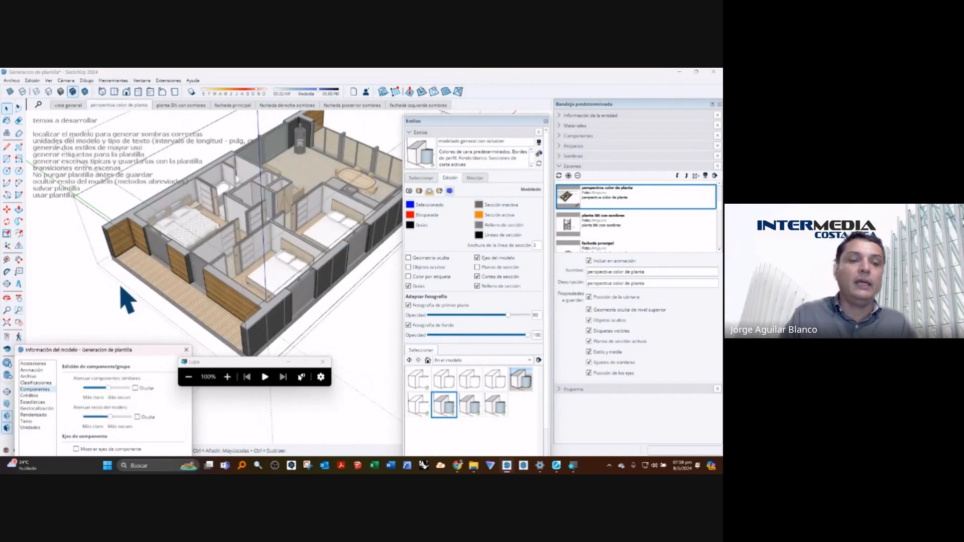
Step: Toggle the visibility of the rest of the model with its keyboard shortcut while editing the house group
{"action": "double_click", "coordinate": [217, 290]}
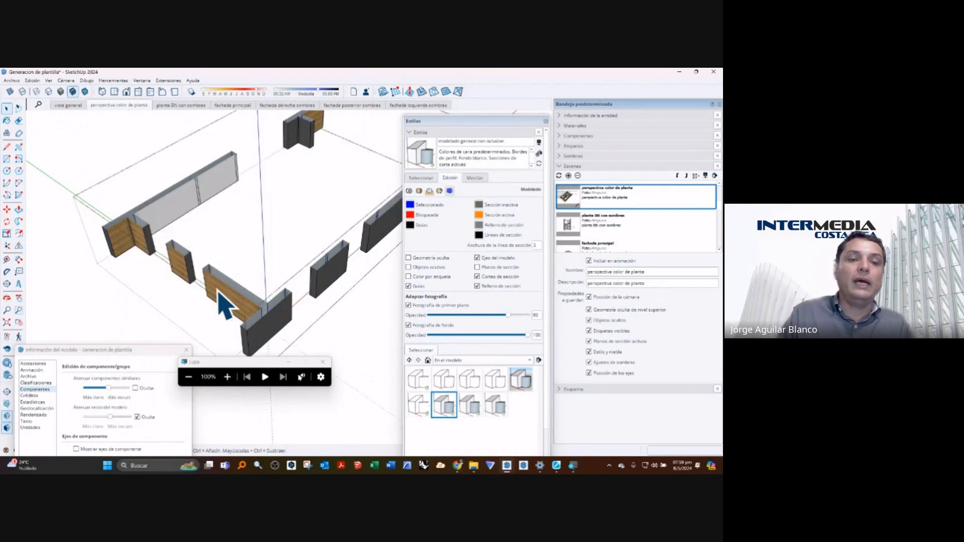
{"action": "key", "text": "i"}
{"action": "key", "text": "i"}
{"action": "key", "text": "i"}
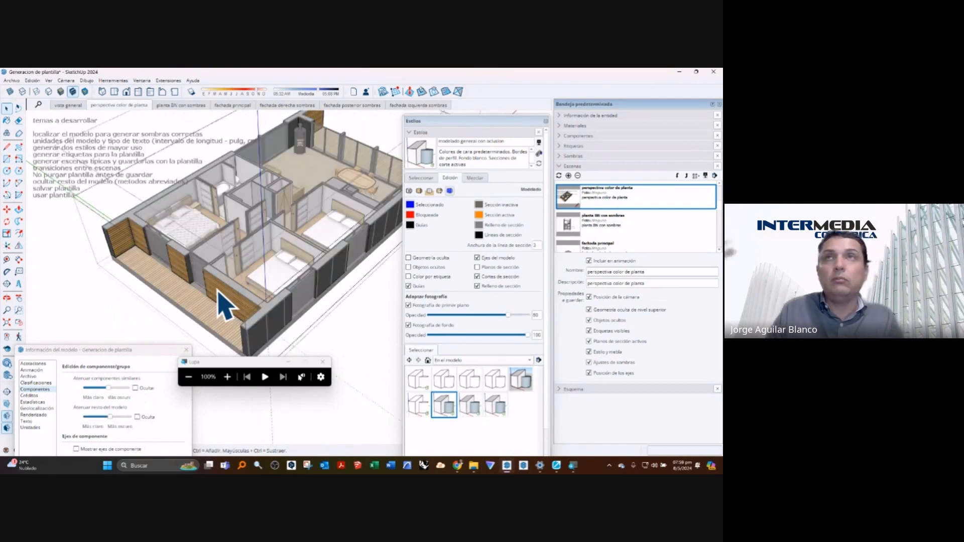
{"action": "key", "text": "i"}
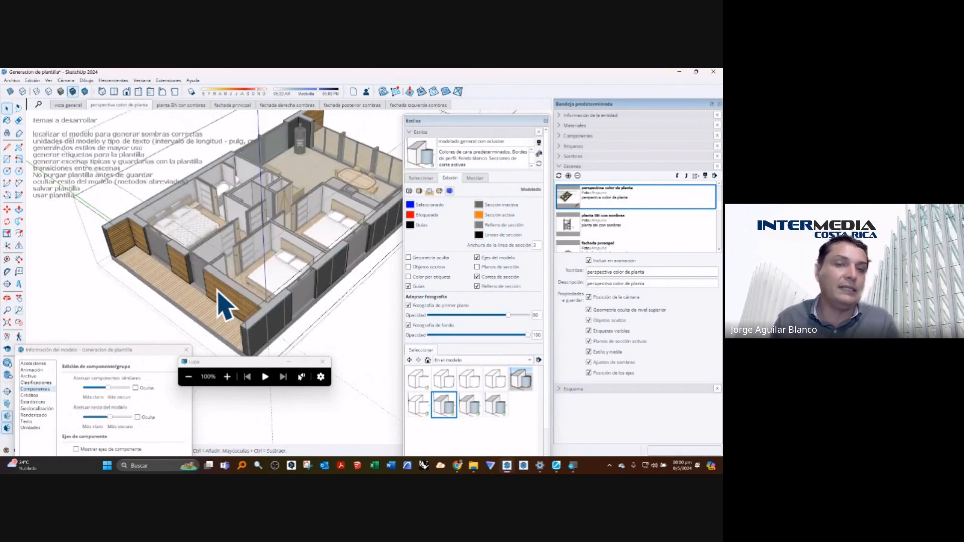
{"action": "key", "text": "h"}
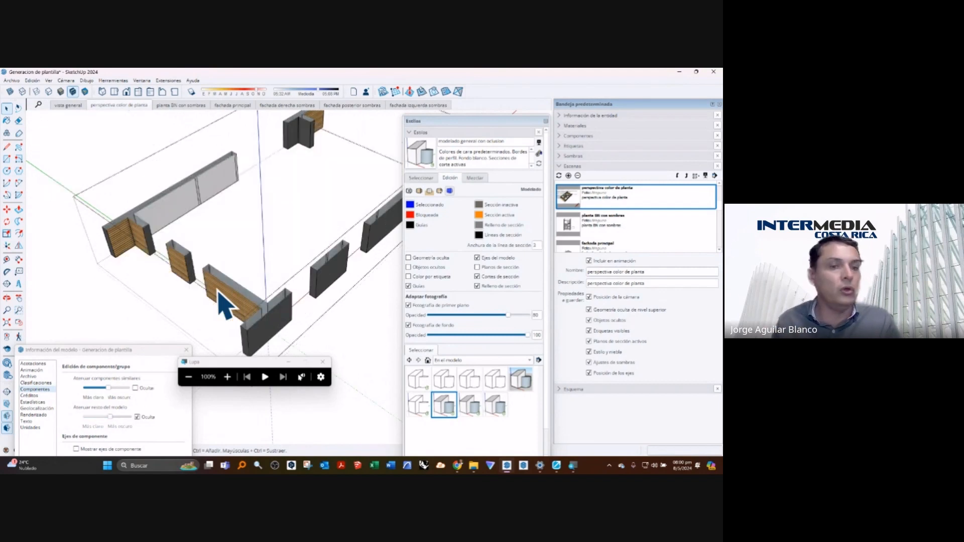
{"action": "key", "text": "h"}
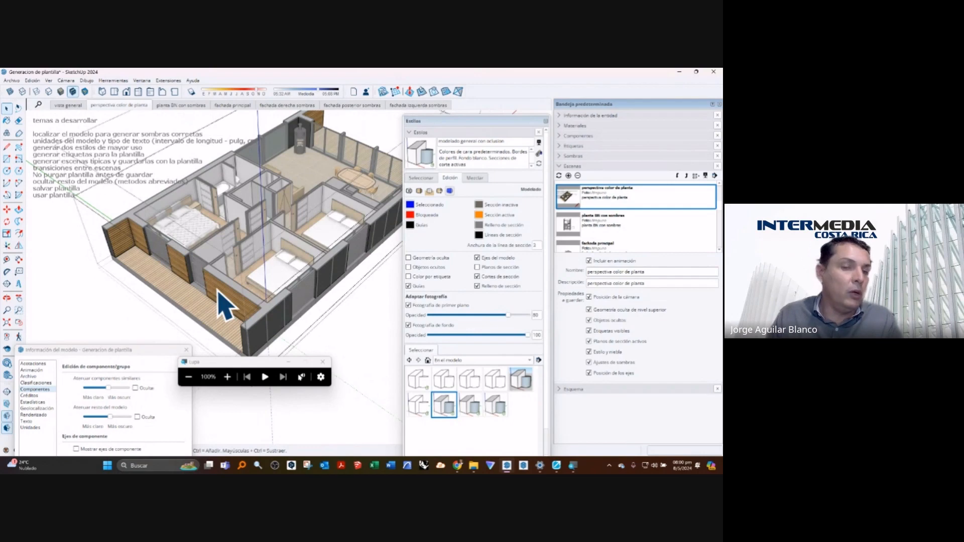
Step: Examine the house walls up close while repeatedly hiding and showing the rest of the model by shortcut
{"action": "scroll", "coordinate": [291, 218], "scroll_direction": "up", "scroll_amount": 3}
{"action": "scroll", "coordinate": [292, 230], "scroll_direction": "down", "scroll_amount": 3}
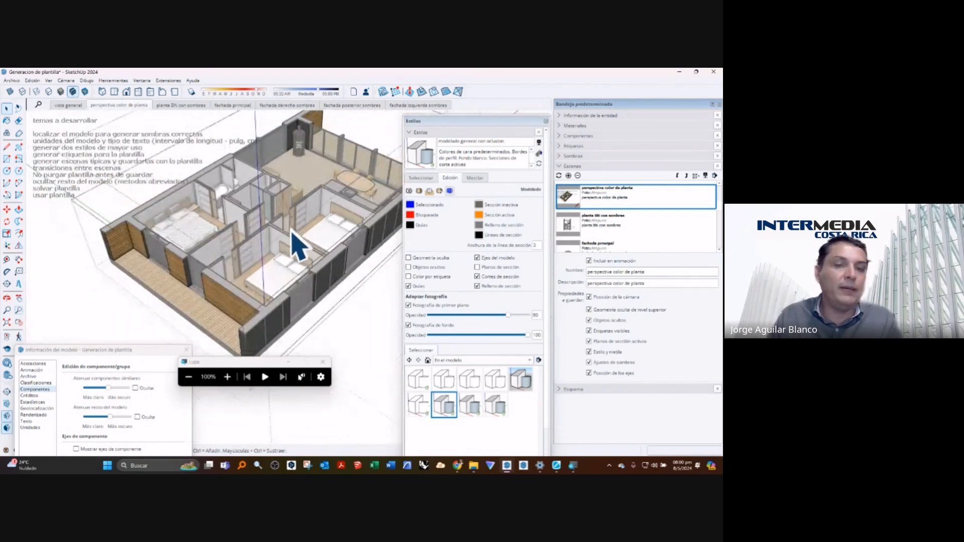
{"action": "middle_click_drag", "start_coordinate": [296, 266], "coordinate": [319, 241]}
{"action": "scroll", "coordinate": [321, 236], "scroll_direction": "up", "scroll_amount": 3}
{"action": "key", "text": "h"}
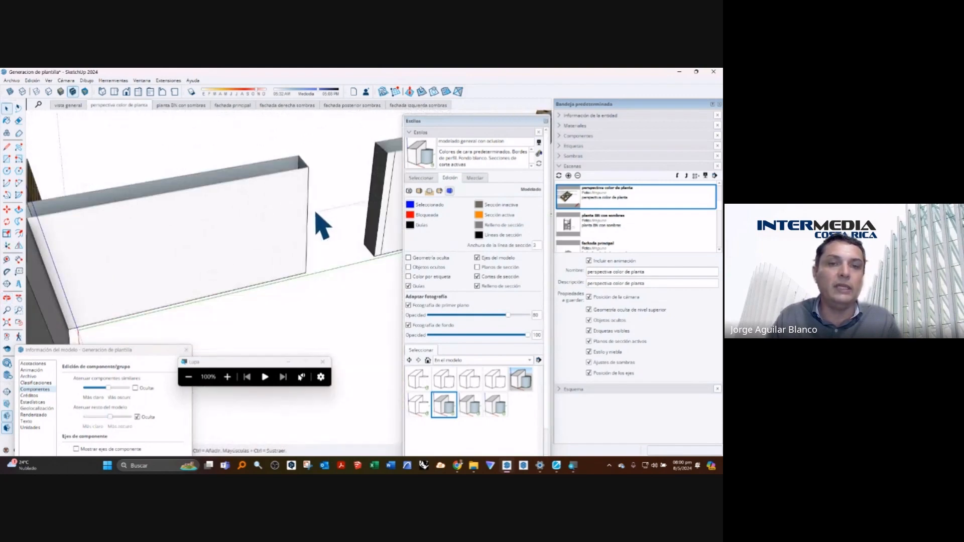
{"action": "key", "text": "h"}
{"action": "middle_click_drag", "start_coordinate": [312, 253], "coordinate": [322, 215]}
{"action": "key", "text": "h"}
{"action": "key", "text": "h"}
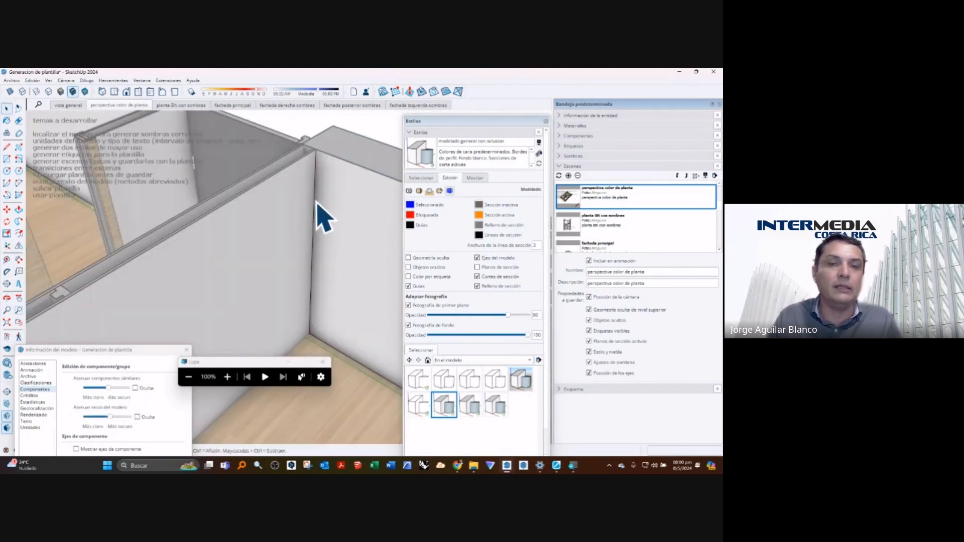
{"action": "key", "text": "h"}
{"action": "key", "text": "h"}
{"action": "key", "text": "h"}
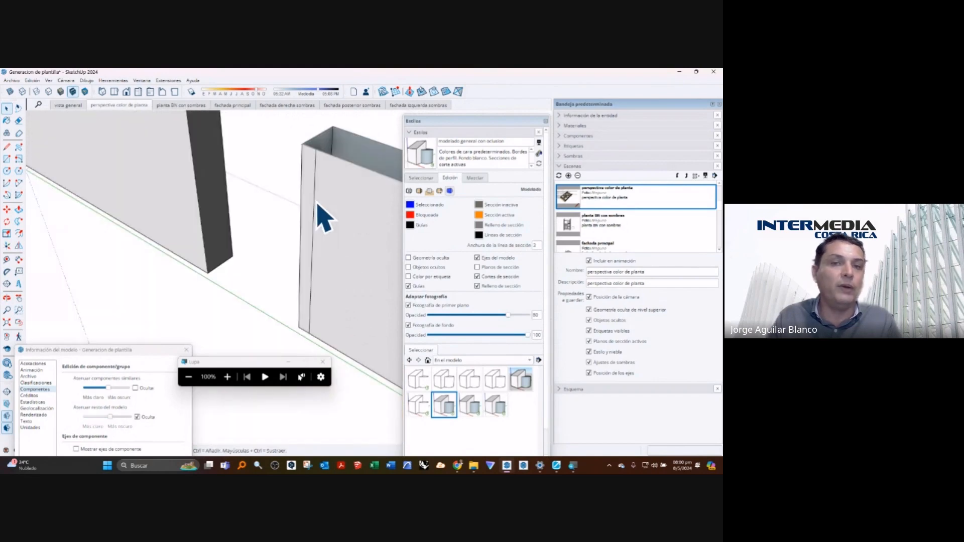
{"action": "key", "text": "h"}
Step: Exit editing of the house group and bring the whole Model Info window back into view
{"action": "scroll", "coordinate": [318, 204], "scroll_direction": "down", "scroll_amount": 10}
{"action": "middle_click_drag", "start_coordinate": [300, 253], "coordinate": [272, 276]}
{"action": "scroll", "coordinate": [313, 232], "scroll_direction": "down", "scroll_amount": 4}
{"action": "scroll", "coordinate": [266, 269], "scroll_direction": "up", "scroll_amount": 5}
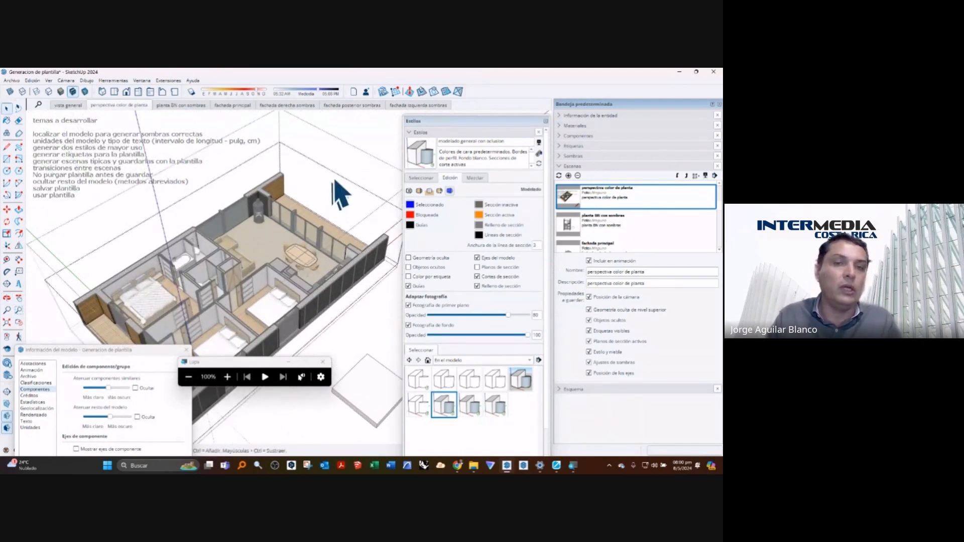
{"action": "scroll", "coordinate": [347, 164], "scroll_direction": "up", "scroll_amount": 2}
{"action": "left_click", "coordinate": [354, 136]}
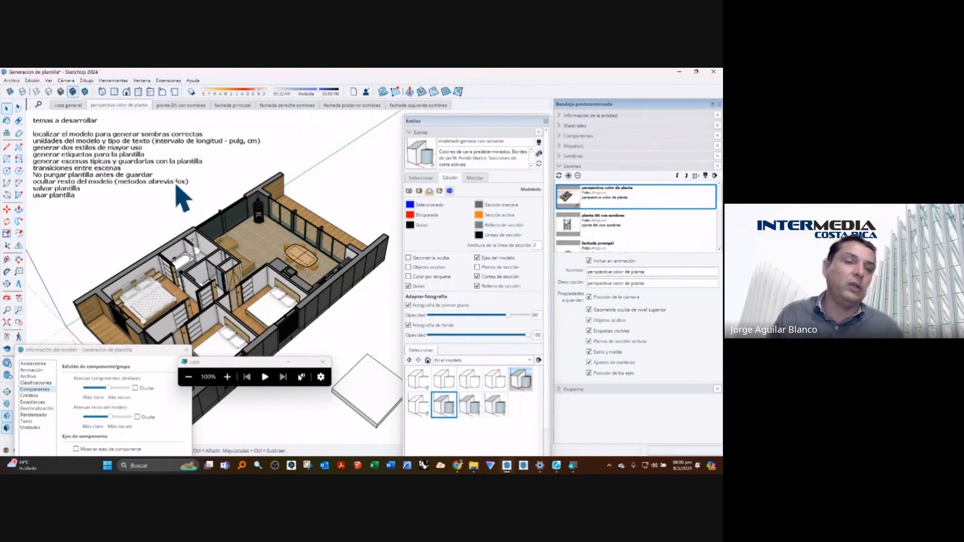
{"action": "scroll", "coordinate": [323, 216], "scroll_direction": "down", "scroll_amount": 3}
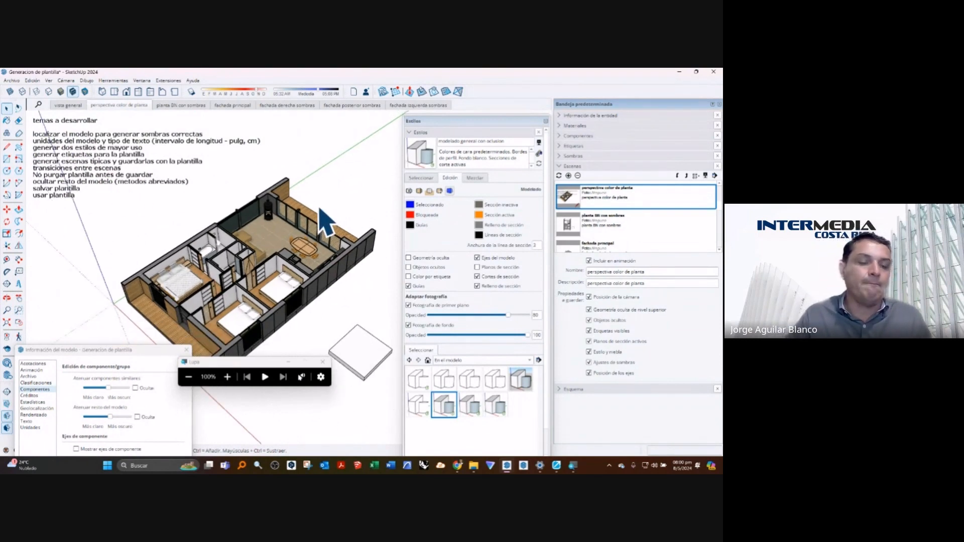
{"action": "left_click_drag", "start_coordinate": [158, 351], "coordinate": [203, 262]}
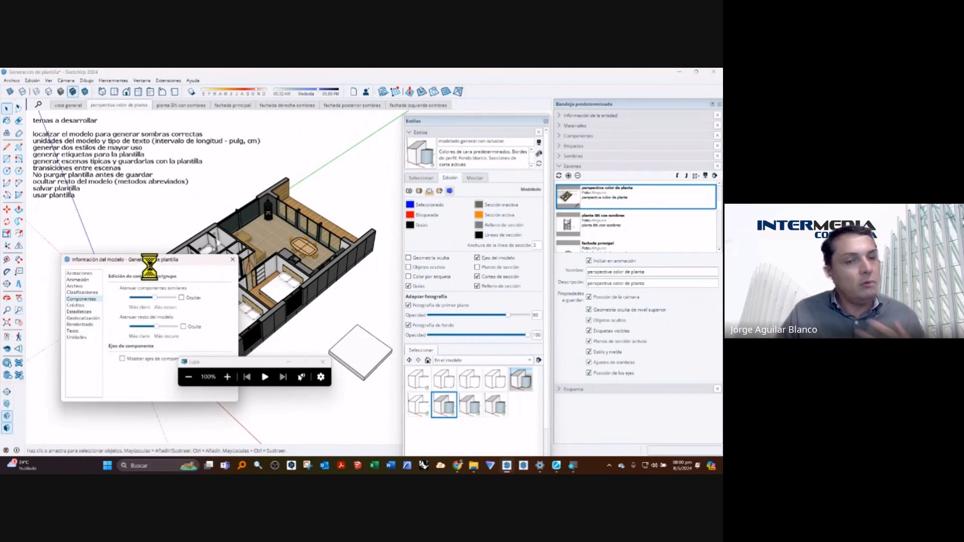
Step: Check the scene transition settings in Model Info and move the window out of the way of the house
{"action": "left_click_drag", "start_coordinate": [160, 262], "coordinate": [152, 456]}
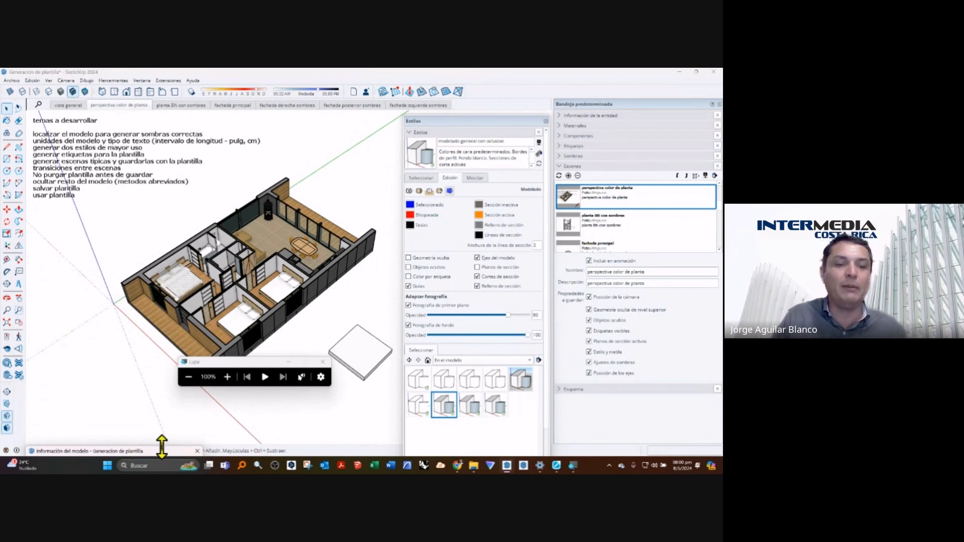
{"action": "left_click_drag", "start_coordinate": [163, 451], "coordinate": [132, 327]}
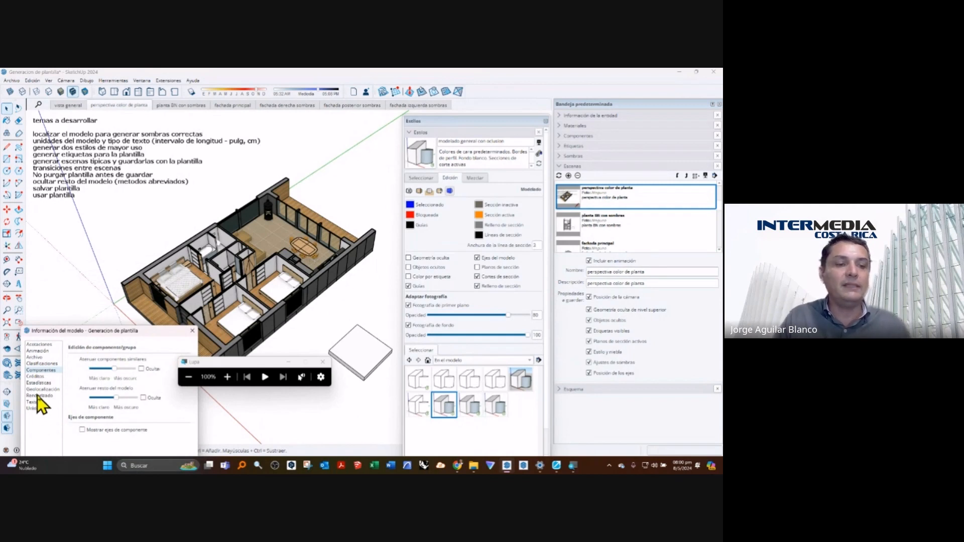
{"action": "left_click", "coordinate": [40, 351]}
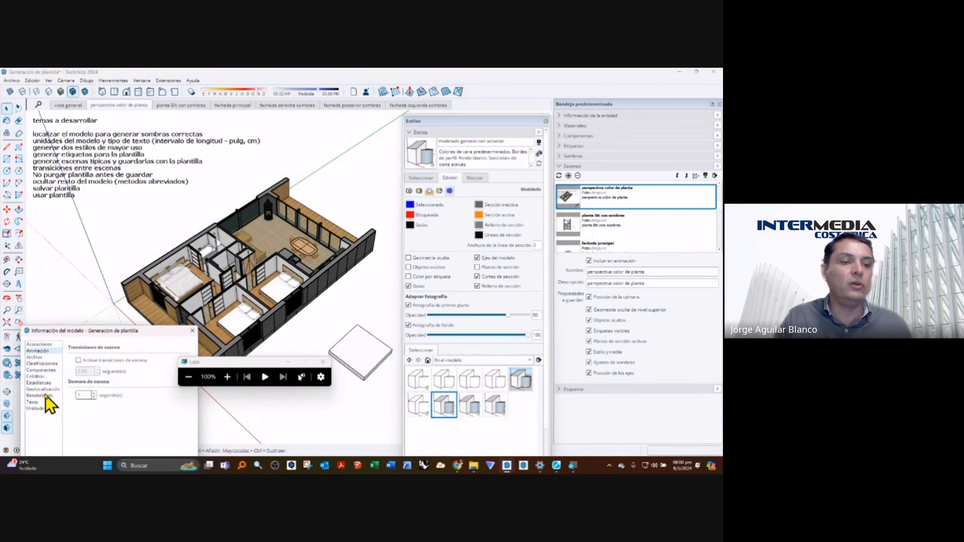
{"action": "left_click_drag", "start_coordinate": [110, 333], "coordinate": [119, 452]}
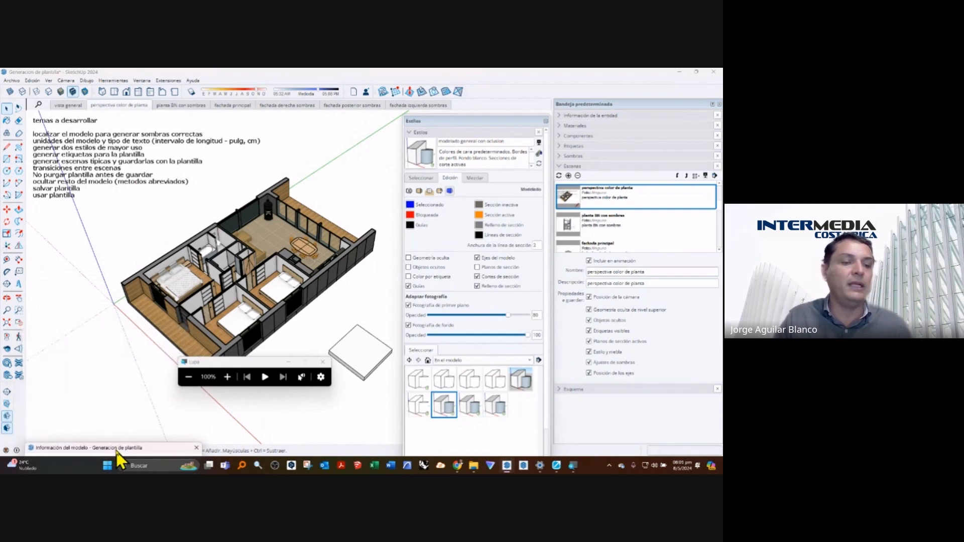
{"action": "left_click", "coordinate": [142, 80]}
{"action": "left_click", "coordinate": [150, 129]}
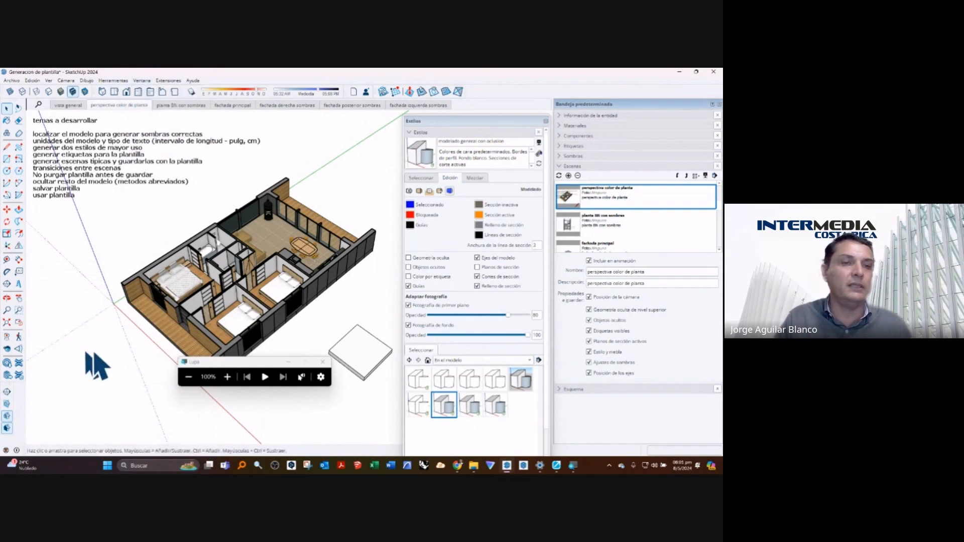
{"action": "left_click", "coordinate": [141, 80]}
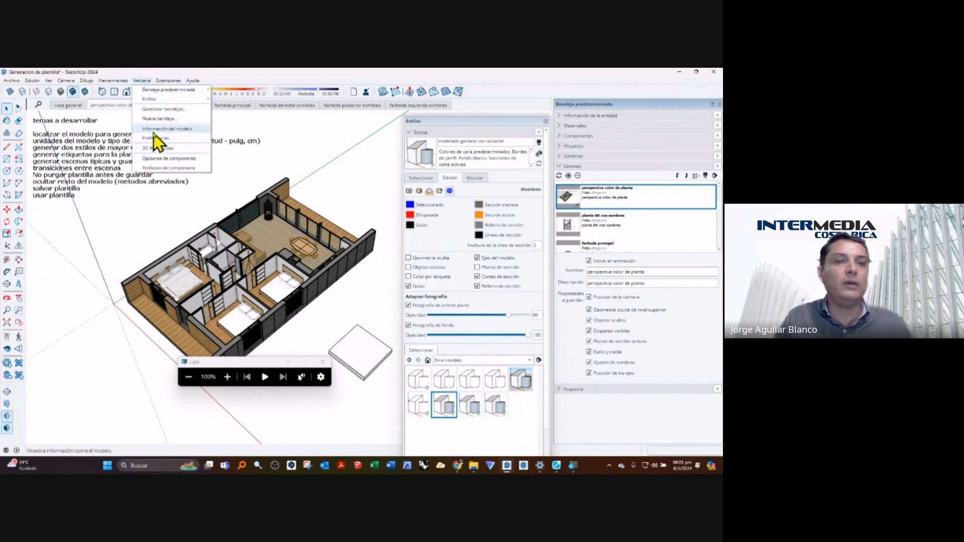
{"action": "left_click", "coordinate": [152, 130]}
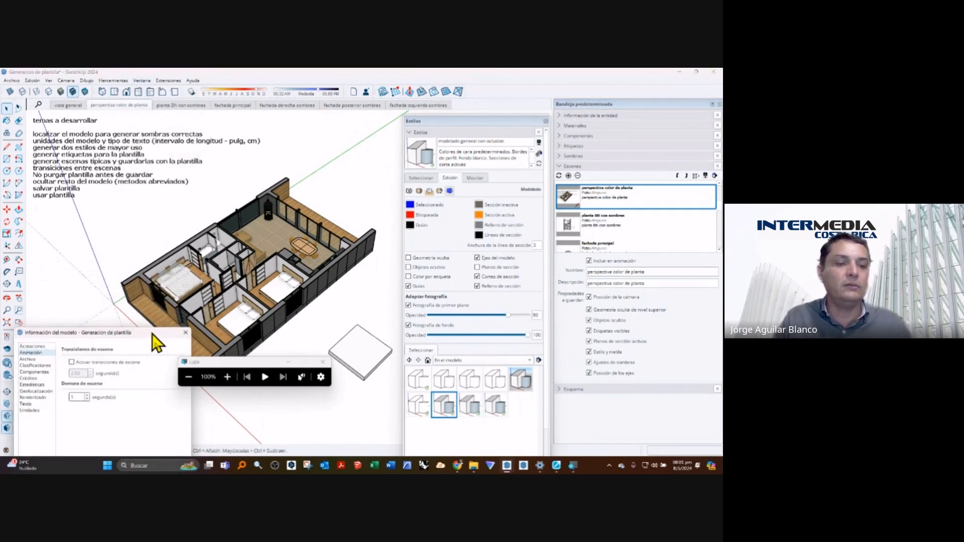
{"action": "left_click_drag", "start_coordinate": [152, 334], "coordinate": [164, 438]}
Step: Orbit around the house with nothing selected and return to the scene perspectiva color de planta
{"action": "left_click", "coordinate": [199, 288]}
{"action": "middle_click_drag", "start_coordinate": [199, 288], "coordinate": [201, 283]}
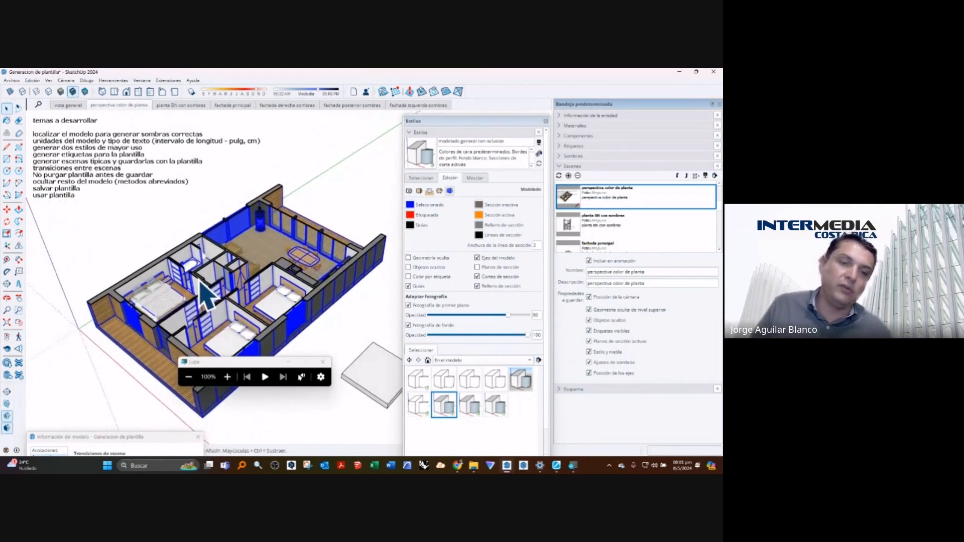
{"action": "left_click", "coordinate": [83, 216]}
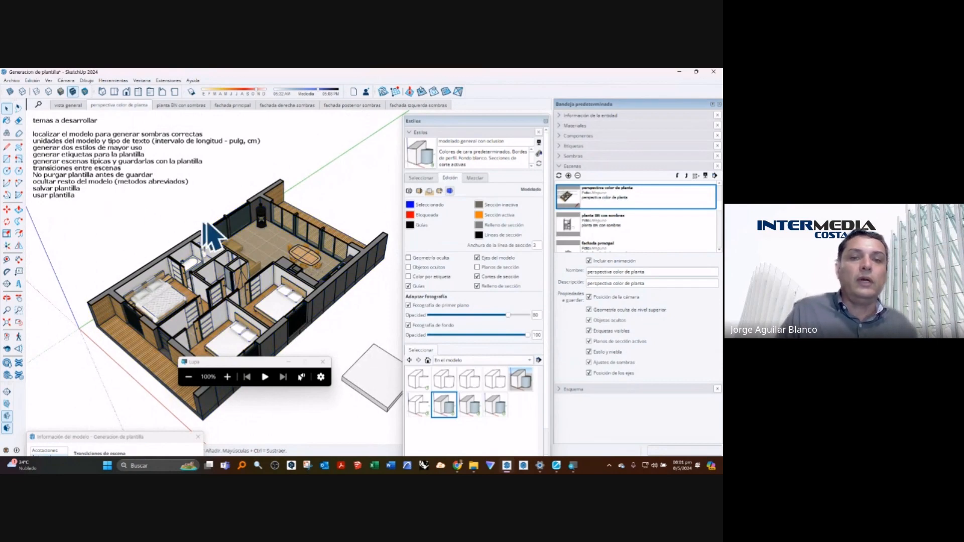
{"action": "middle_click_drag", "start_coordinate": [204, 224], "coordinate": [104, 156]}
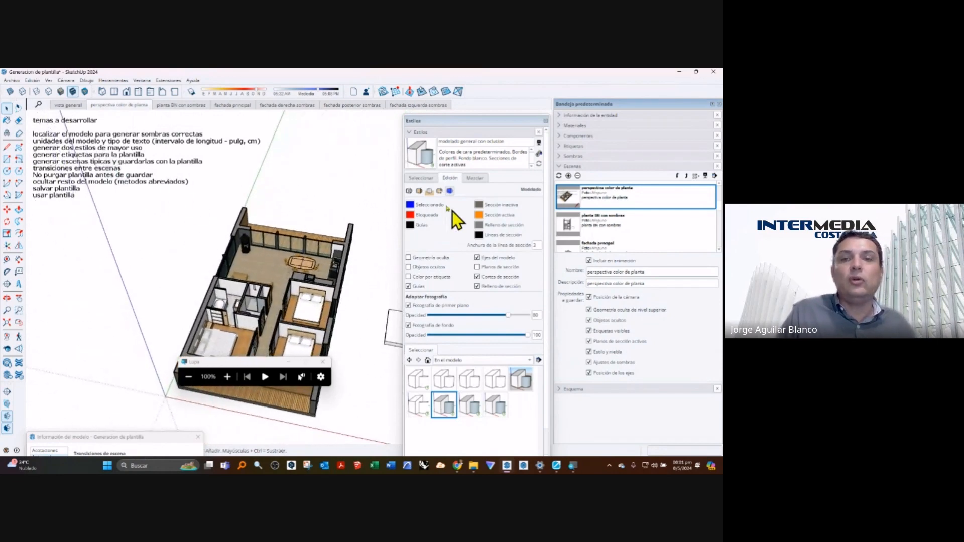
{"action": "left_click", "coordinate": [116, 105]}
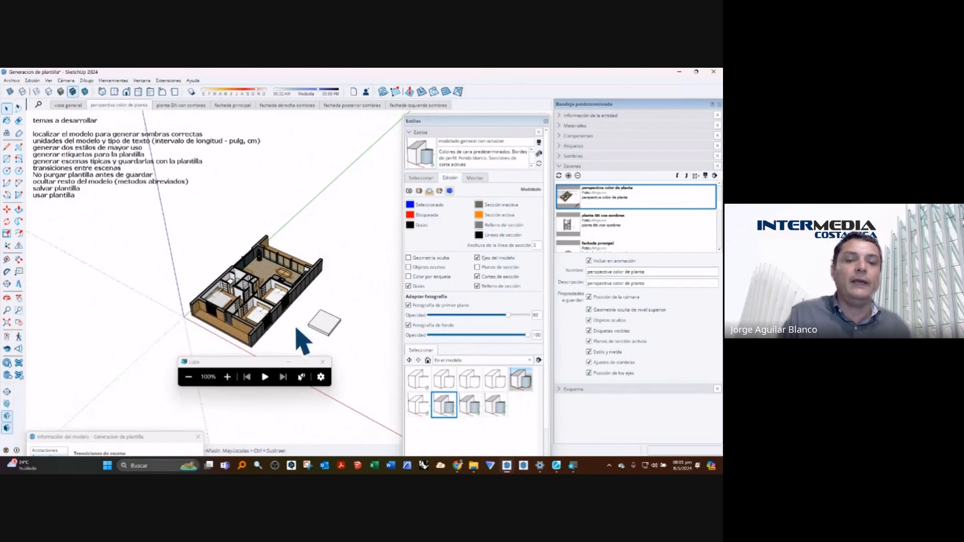
Step: Select the house and the slab beside it, switch to the scene vista general, and delete the selected geometry
{"action": "left_click_drag", "start_coordinate": [266, 361], "coordinate": [302, 421]}
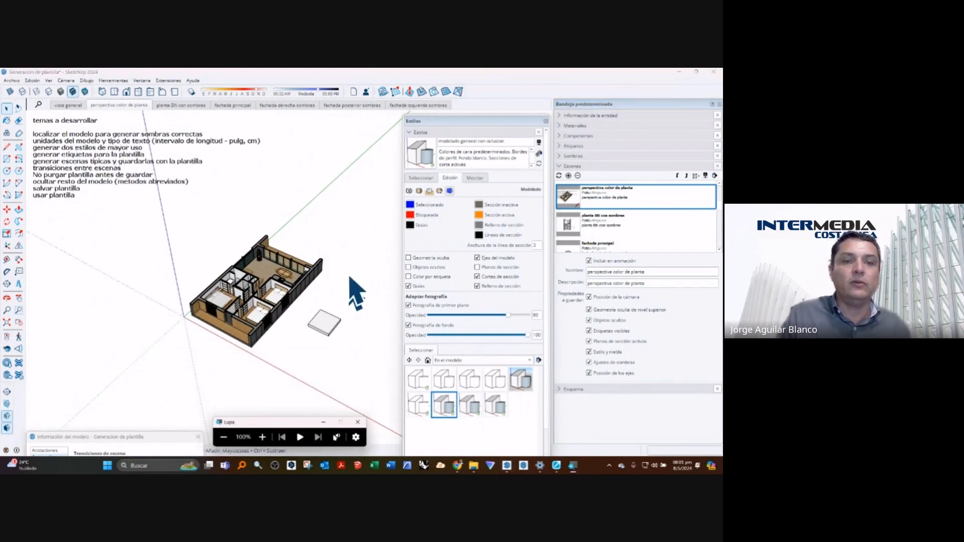
{"action": "left_click_drag", "start_coordinate": [354, 210], "coordinate": [182, 358]}
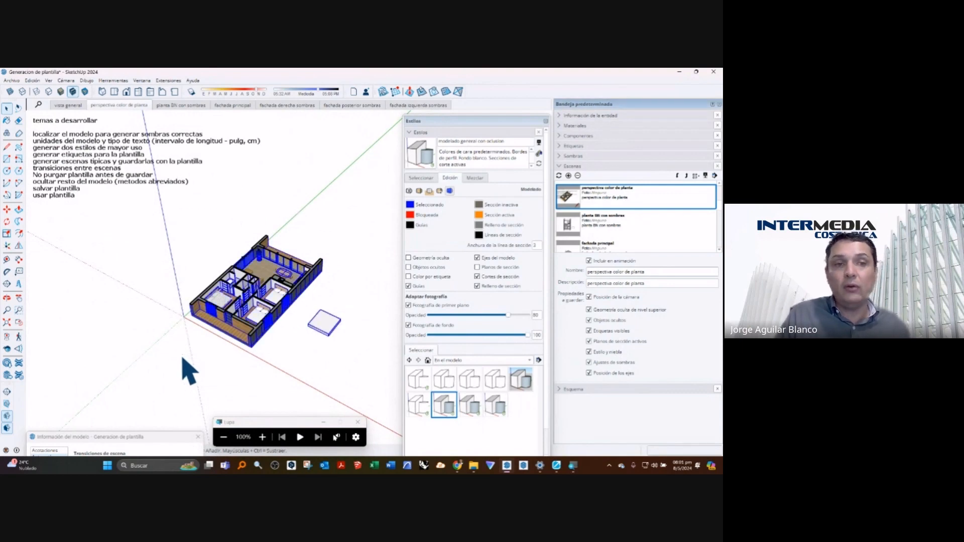
{"action": "left_click", "coordinate": [75, 106]}
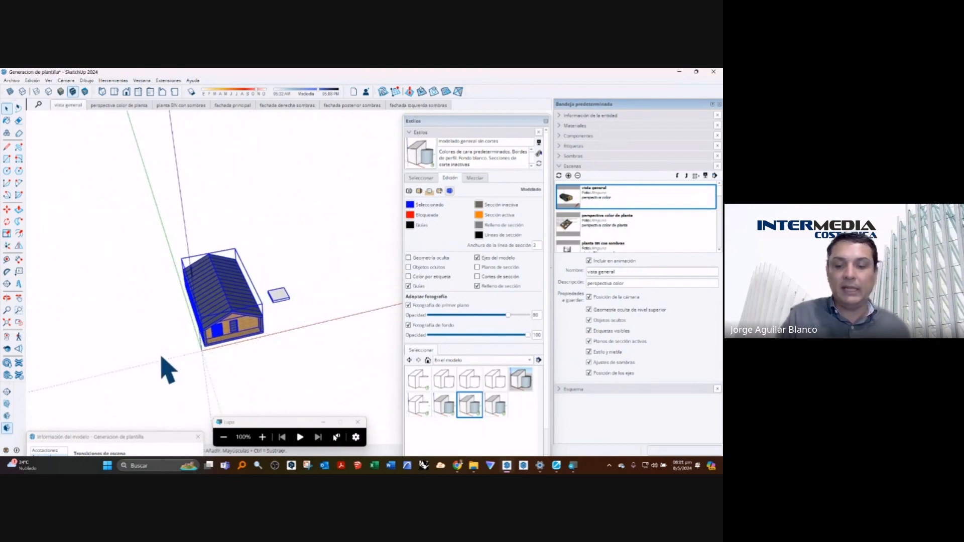
{"action": "key", "text": "Delete"}
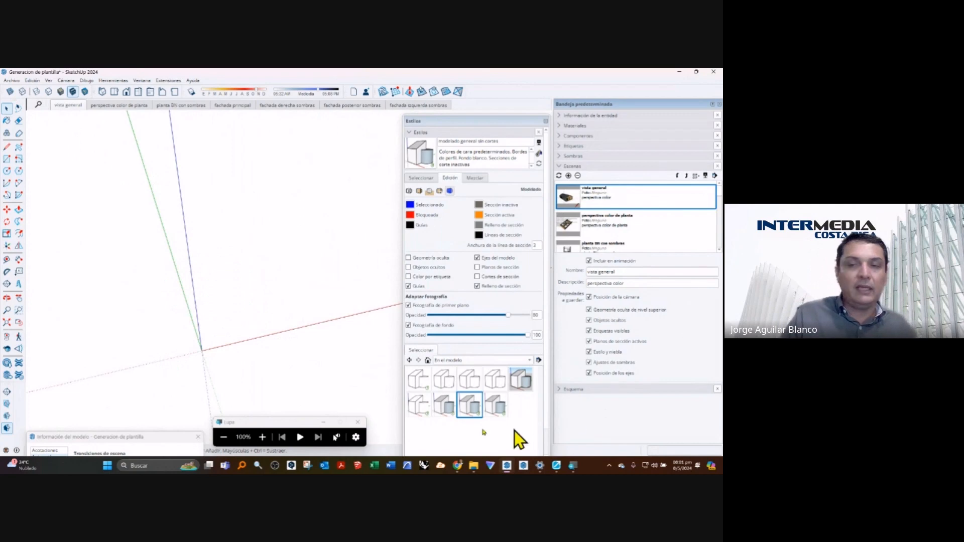
Step: Save the emptied model as a template named uso diario and set it as the default template
{"action": "left_click", "coordinate": [15, 80]}
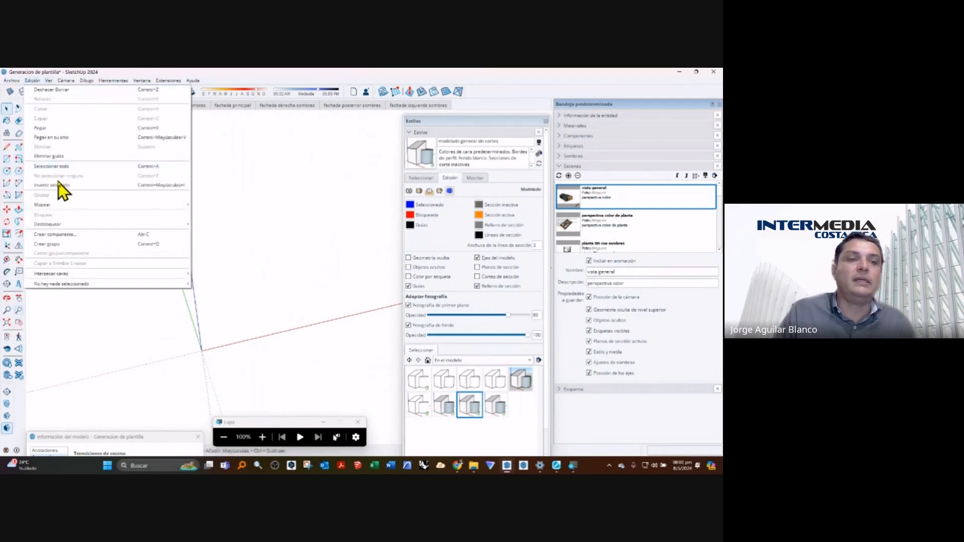
{"action": "mouse_move", "coordinate": [12, 80]}
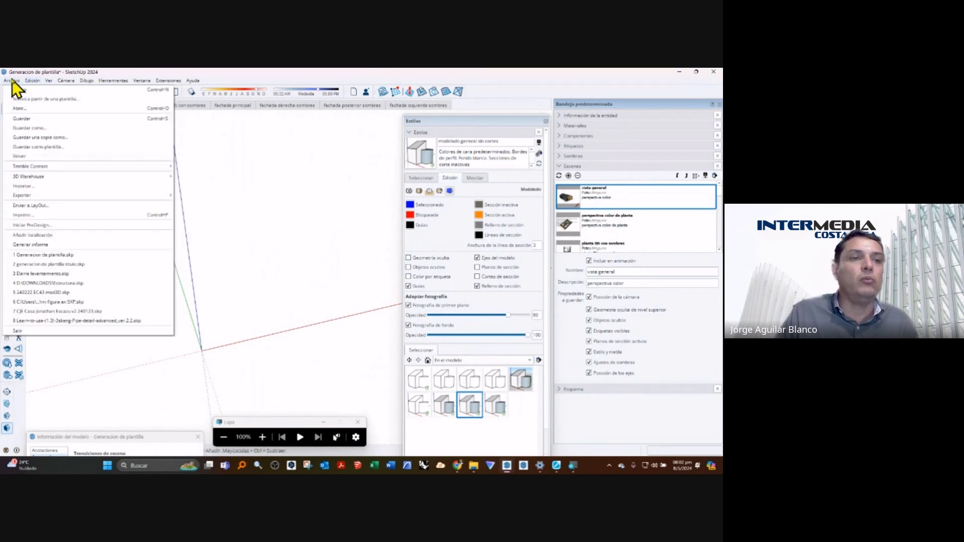
{"action": "left_click", "coordinate": [50, 147]}
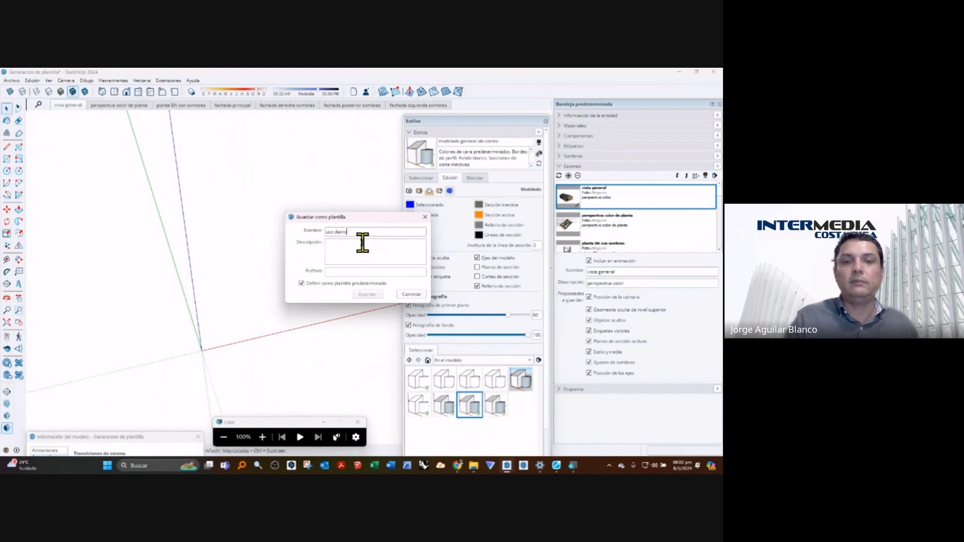
{"action": "left_click", "coordinate": [362, 253]}
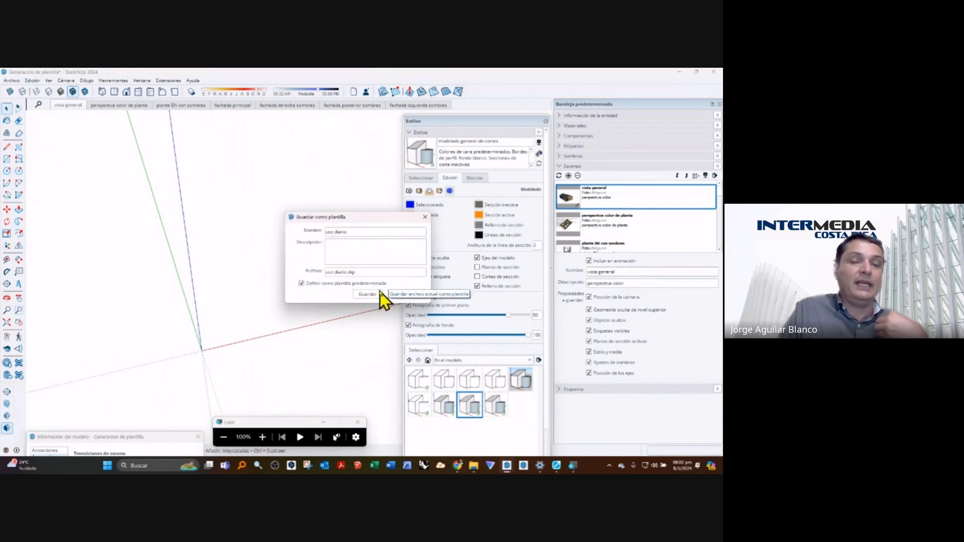
{"action": "left_click", "coordinate": [302, 284]}
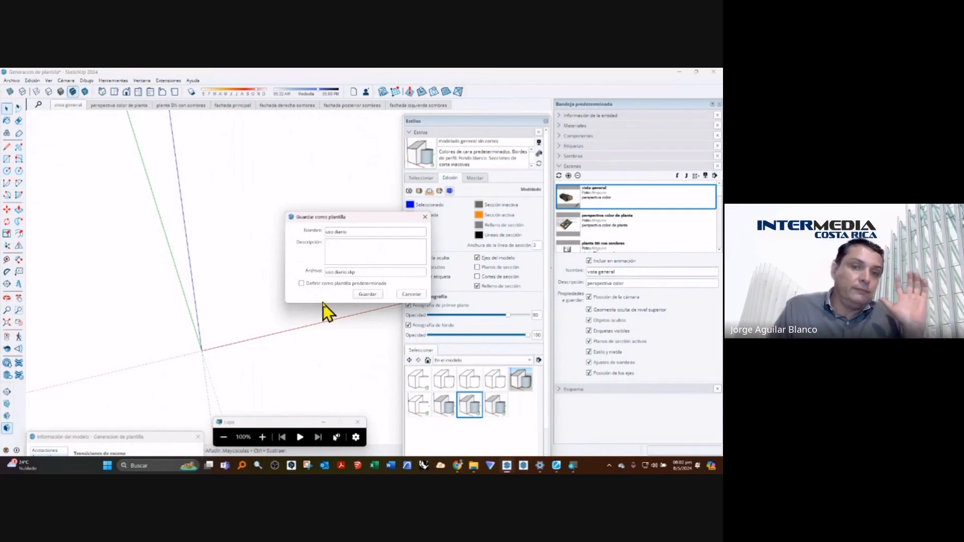
{"action": "left_click", "coordinate": [301, 284]}
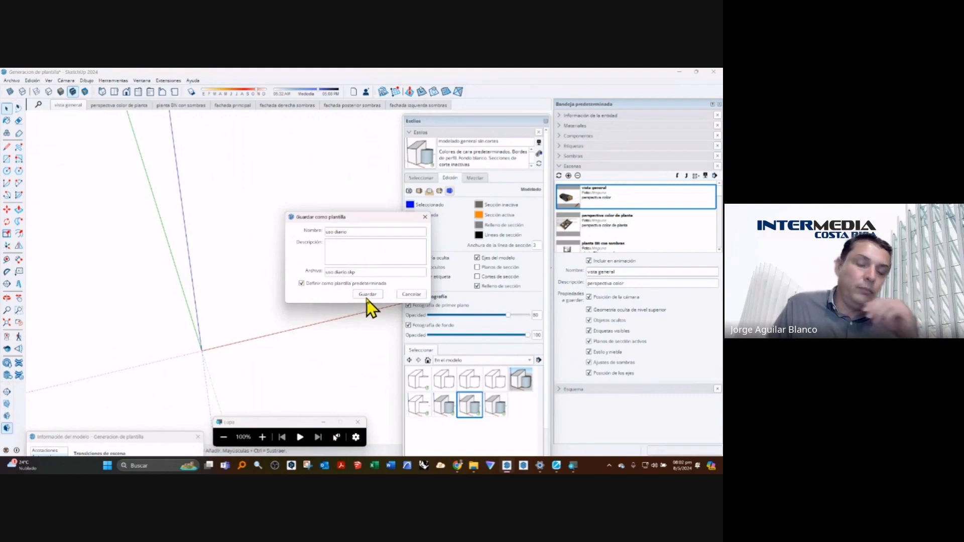
{"action": "left_click", "coordinate": [368, 294]}
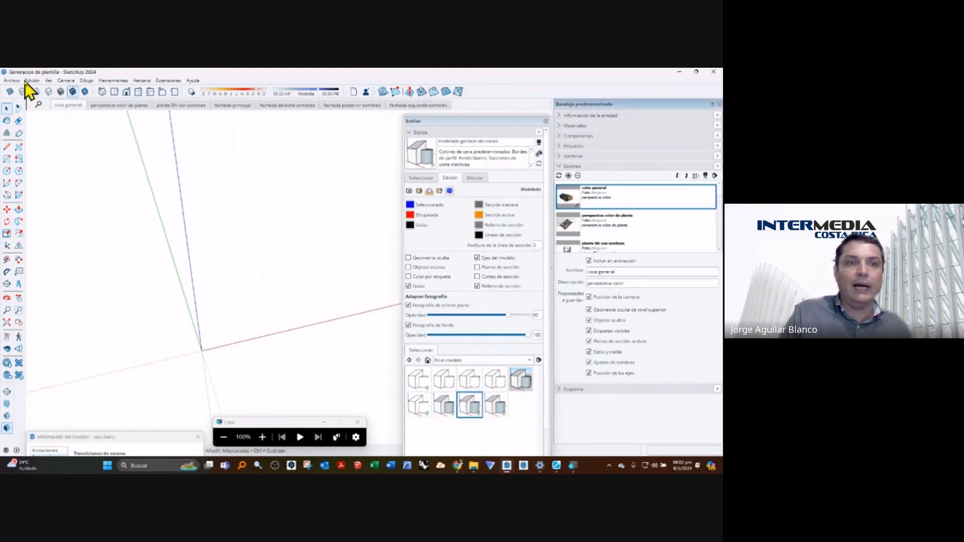
Step: Start a new model from the custom template uso diario
{"action": "left_click", "coordinate": [12, 81]}
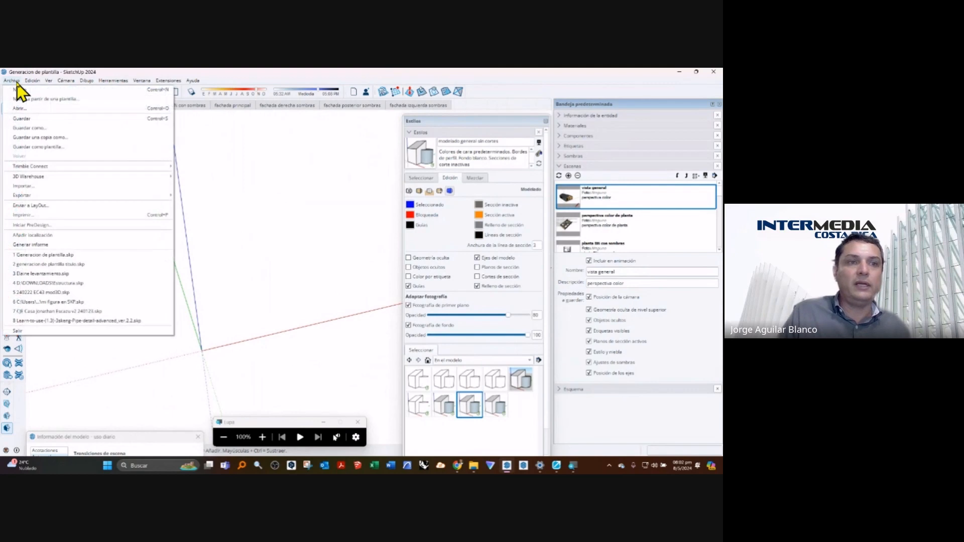
{"action": "left_click", "coordinate": [47, 99]}
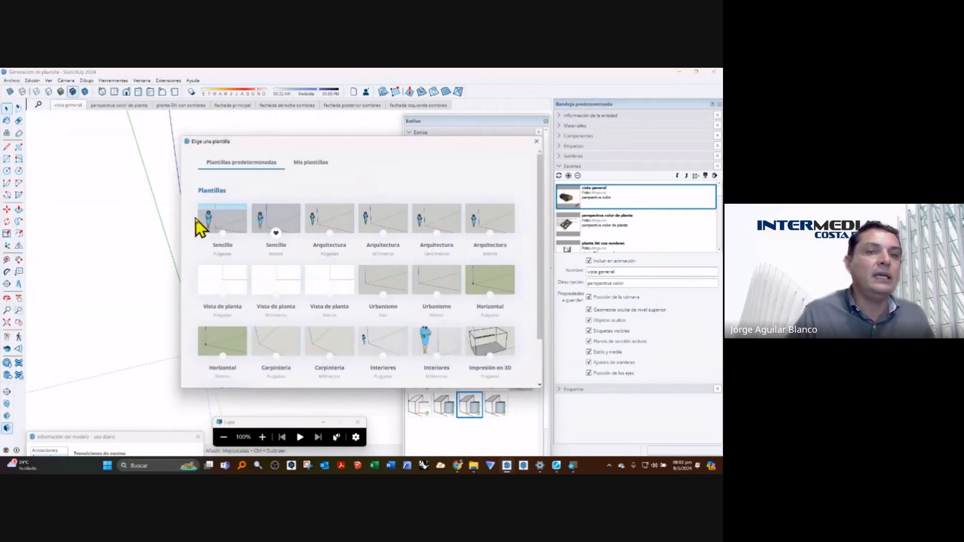
{"action": "left_click_drag", "start_coordinate": [242, 142], "coordinate": [285, 126]}
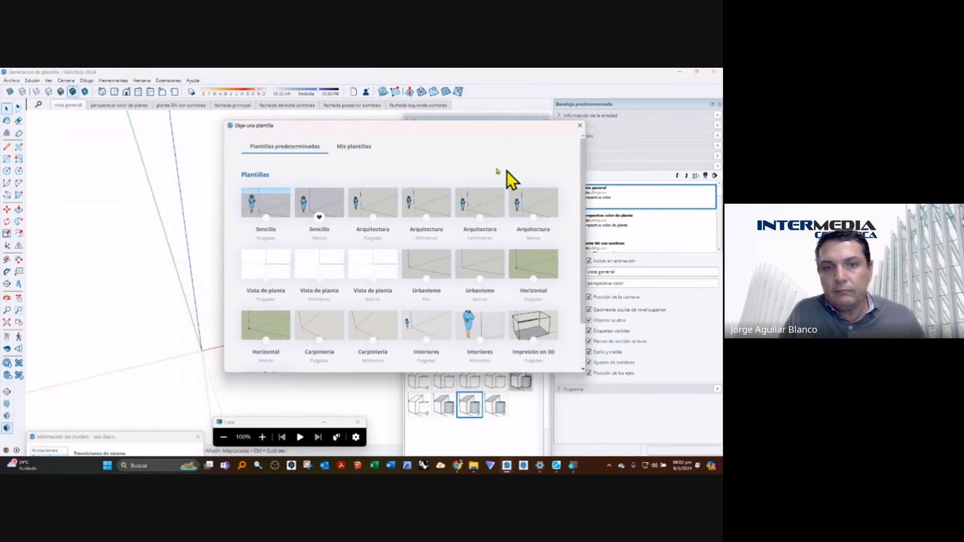
{"action": "scroll", "coordinate": [374, 248], "scroll_direction": "down", "scroll_amount": 1}
{"action": "scroll", "coordinate": [370, 317], "scroll_direction": "up", "scroll_amount": 2}
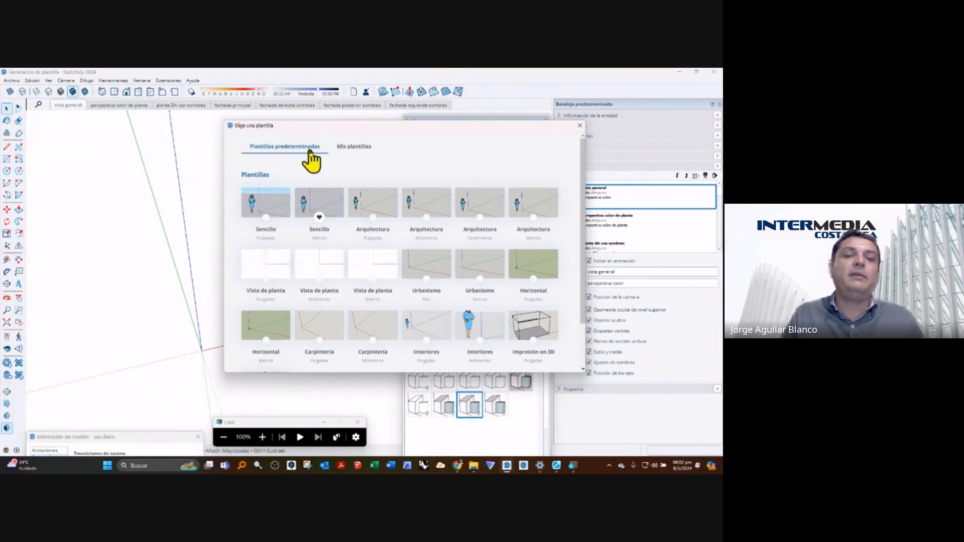
{"action": "left_click", "coordinate": [360, 151]}
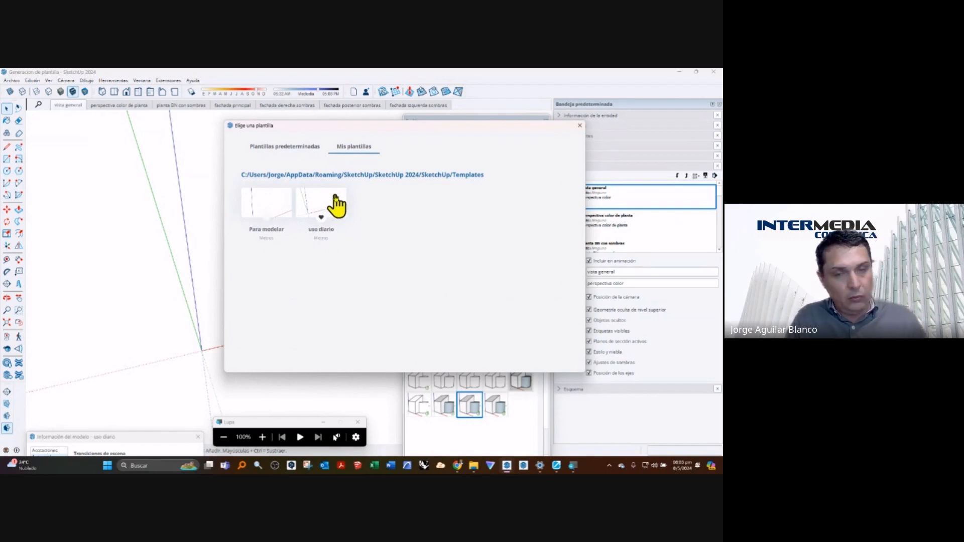
{"action": "left_click", "coordinate": [337, 215]}
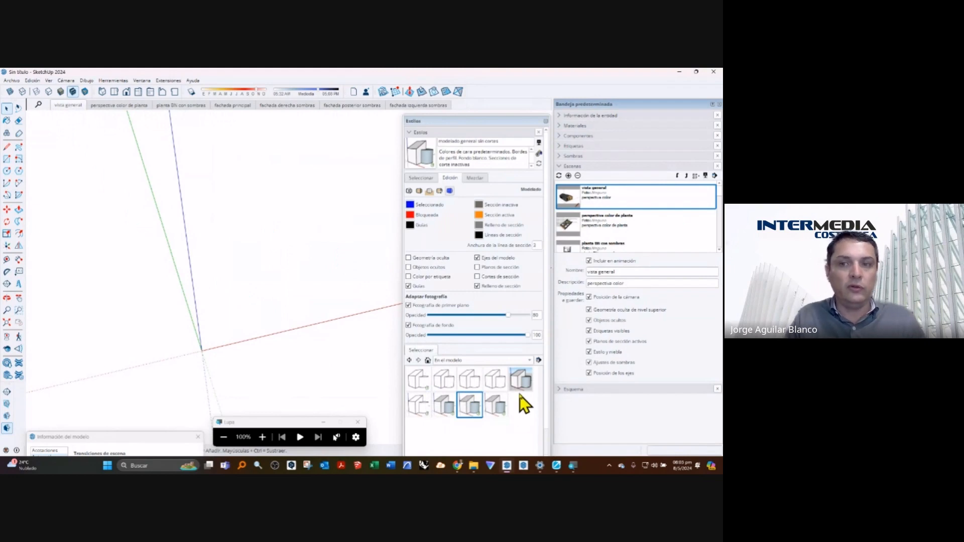
Step: Make the coordenadas and texto tags visible and expand the tag folder of the original model
{"action": "left_click", "coordinate": [559, 145]}
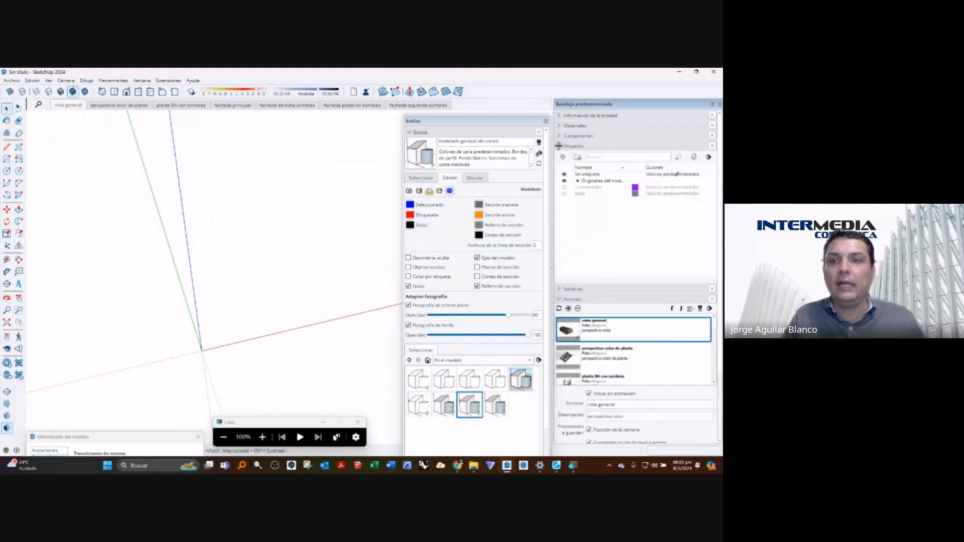
{"action": "left_click", "coordinate": [564, 187]}
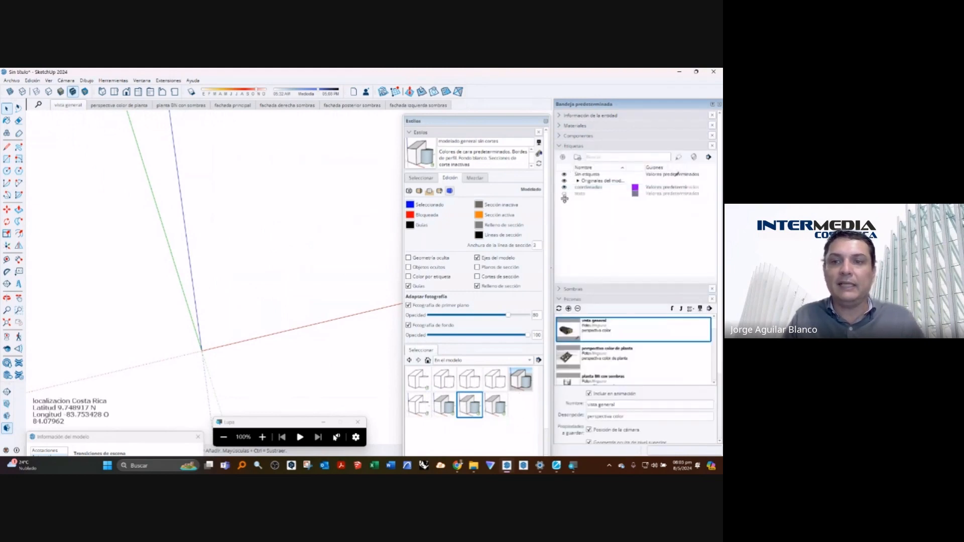
{"action": "left_click", "coordinate": [565, 194]}
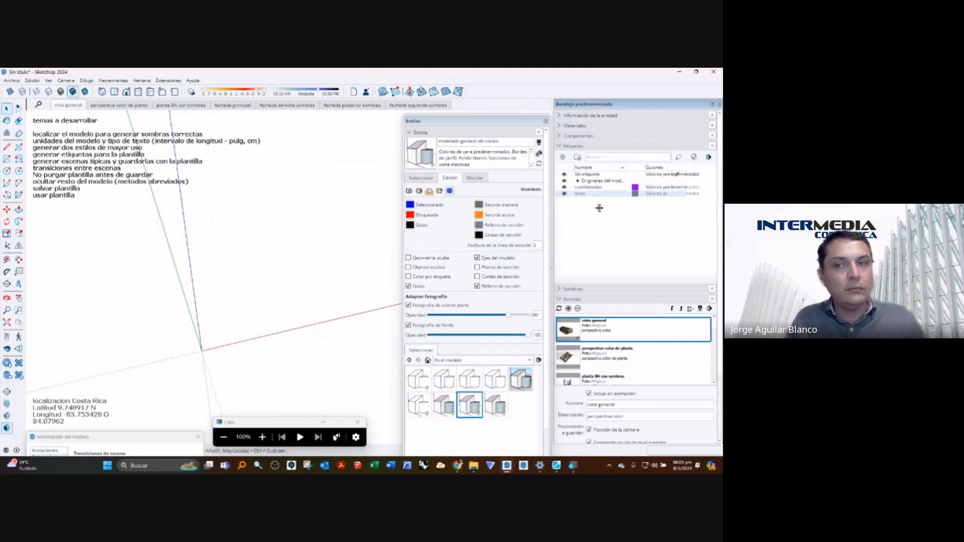
{"action": "left_click", "coordinate": [580, 180]}
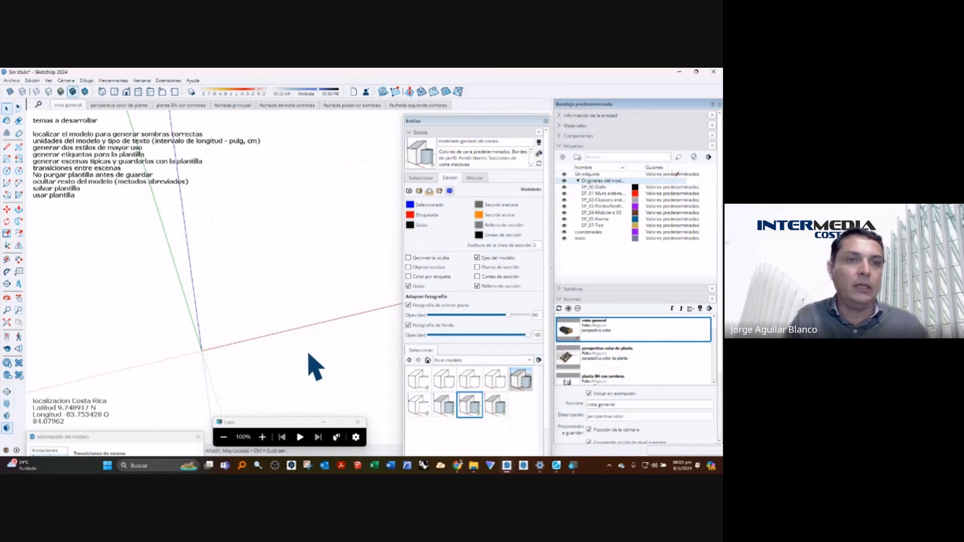
{"action": "scroll", "coordinate": [255, 323], "scroll_direction": "down", "scroll_amount": 2}
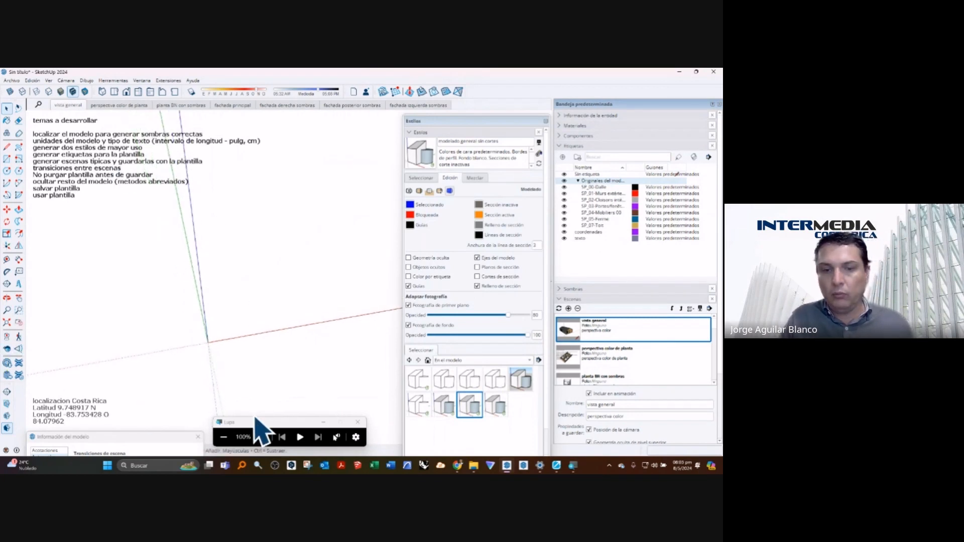
Step: Bring the gabled house into the new model and place it beside the axes' origin
{"action": "left_click", "coordinate": [481, 470]}
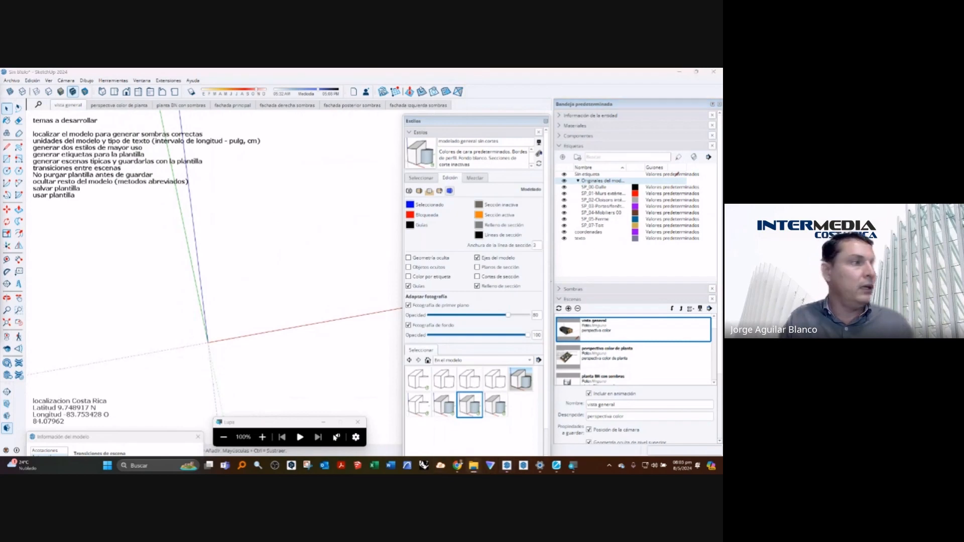
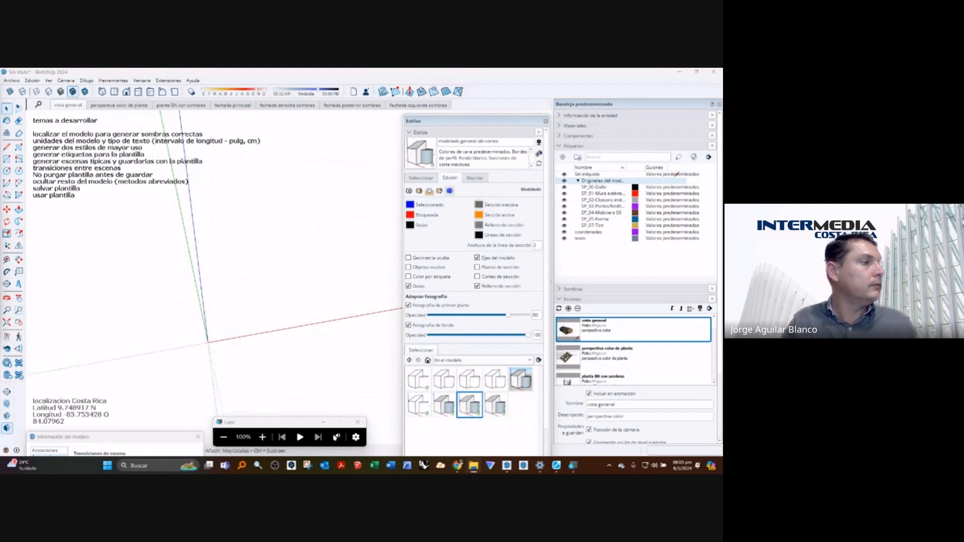
{"action": "mouse_move", "coordinate": [97, 306]}
{"action": "left_mouse_down"}
{"action": "mouse_move", "coordinate": [215, 308]}
{"action": "mouse_move", "coordinate": [241, 289]}
{"action": "mouse_move", "coordinate": [221, 351]}
{"action": "mouse_move", "coordinate": [213, 344]}
{"action": "left_mouse_up"}
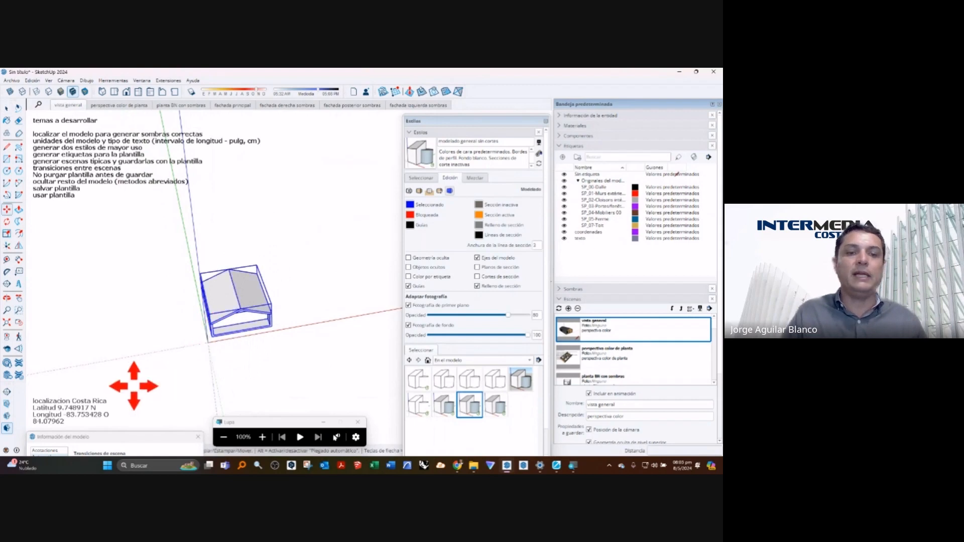
{"action": "scroll", "coordinate": [252, 340], "scroll_direction": "up", "scroll_amount": 3}
{"action": "middle_click_drag", "start_coordinate": [253, 340], "coordinate": [71, 137]}
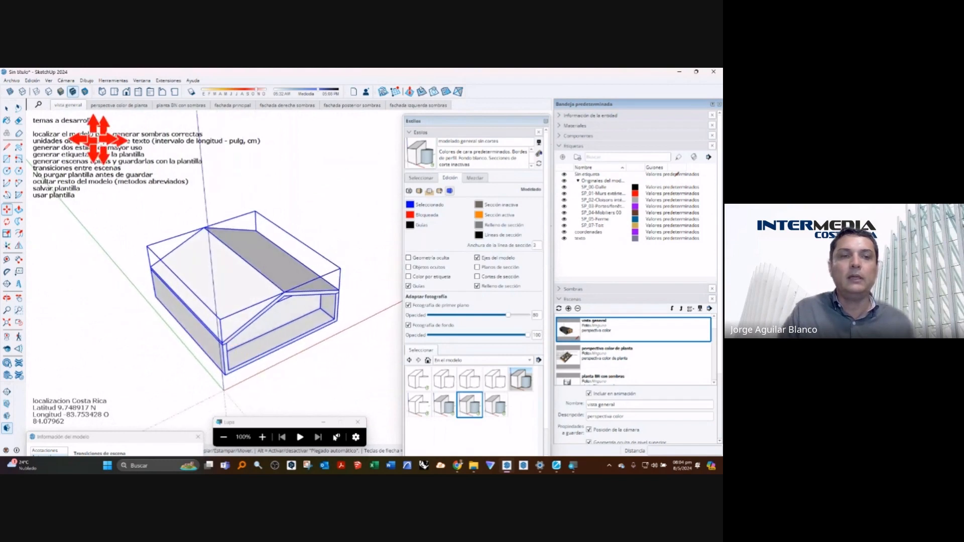
Step: Examine the house in the scenes perspectiva color de planta, planta BN con sombras and the four facade scenes
{"action": "left_click", "coordinate": [122, 109]}
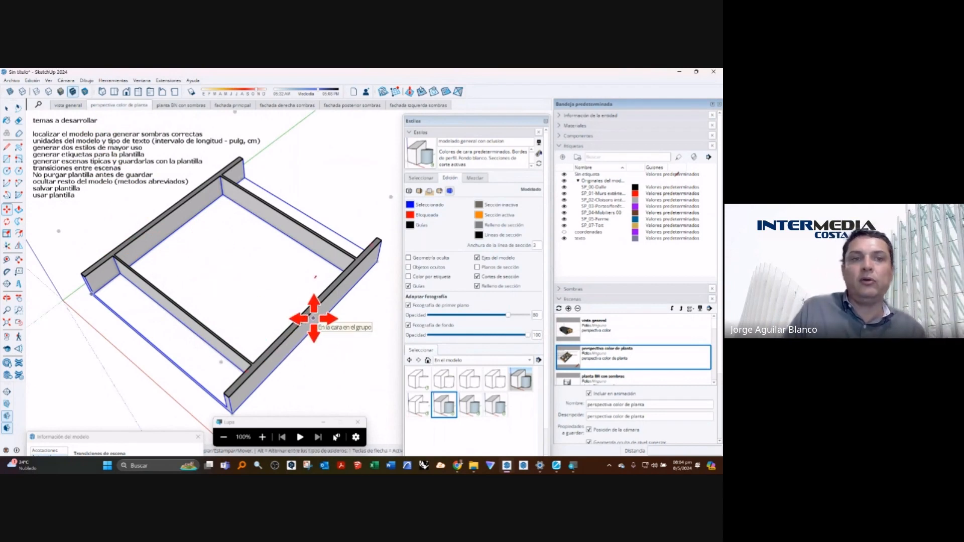
{"action": "left_click", "coordinate": [184, 106]}
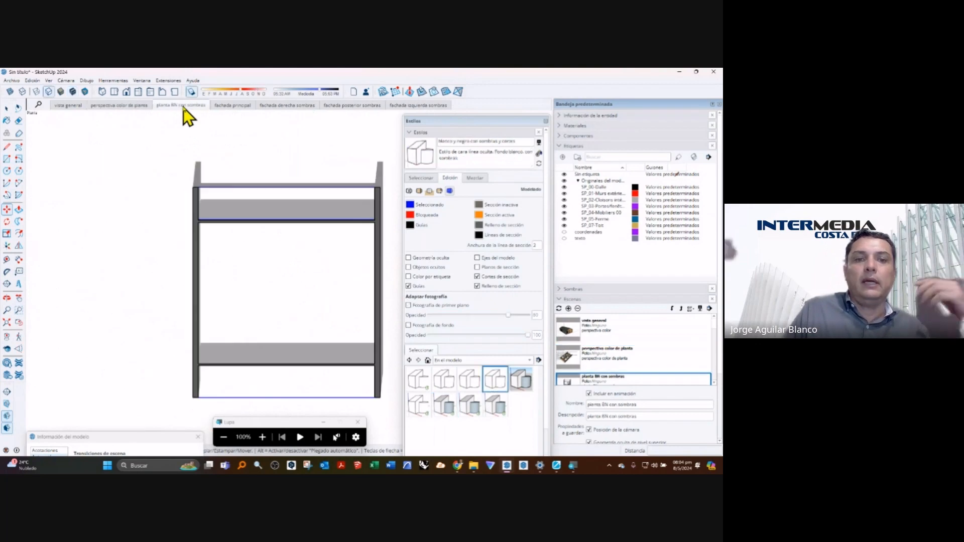
{"action": "left_click", "coordinate": [232, 106]}
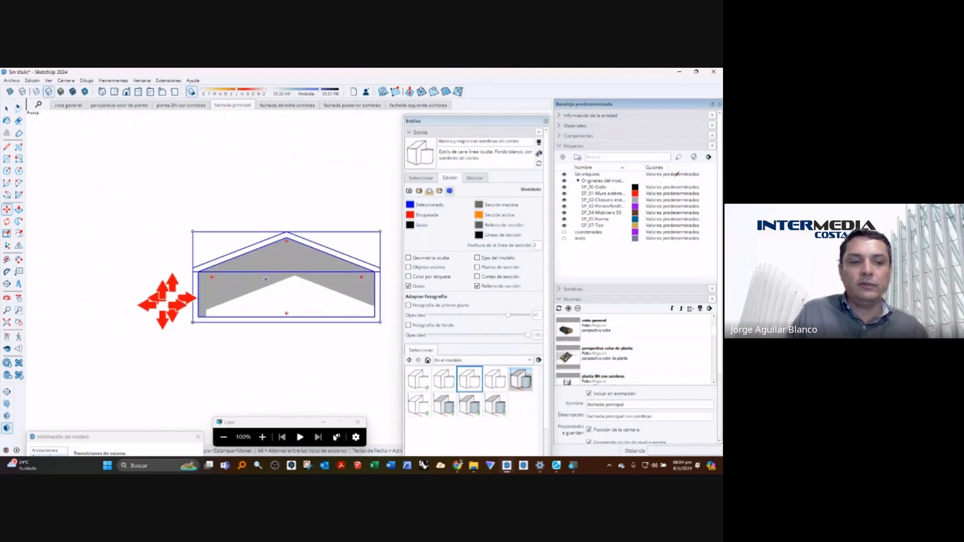
{"action": "left_click", "coordinate": [201, 106]}
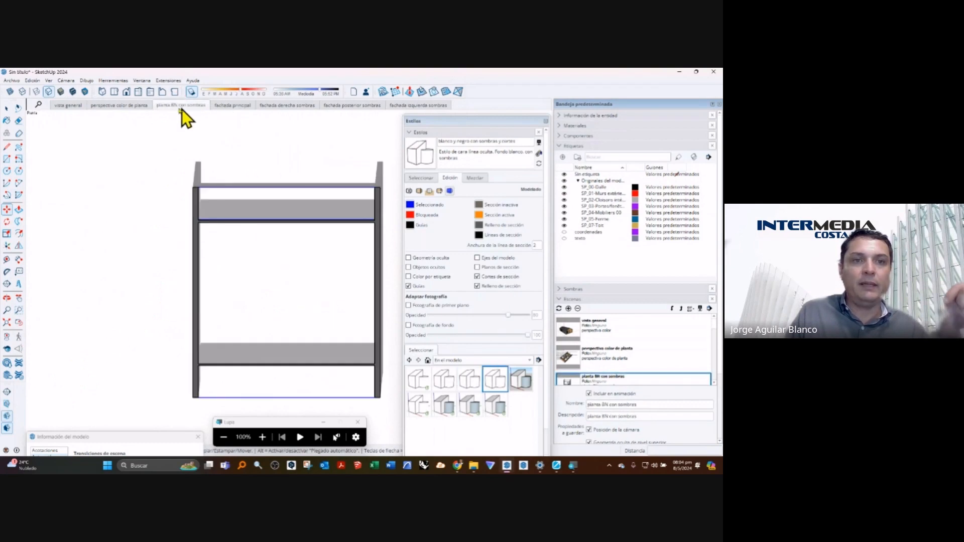
{"action": "left_click", "coordinate": [227, 106]}
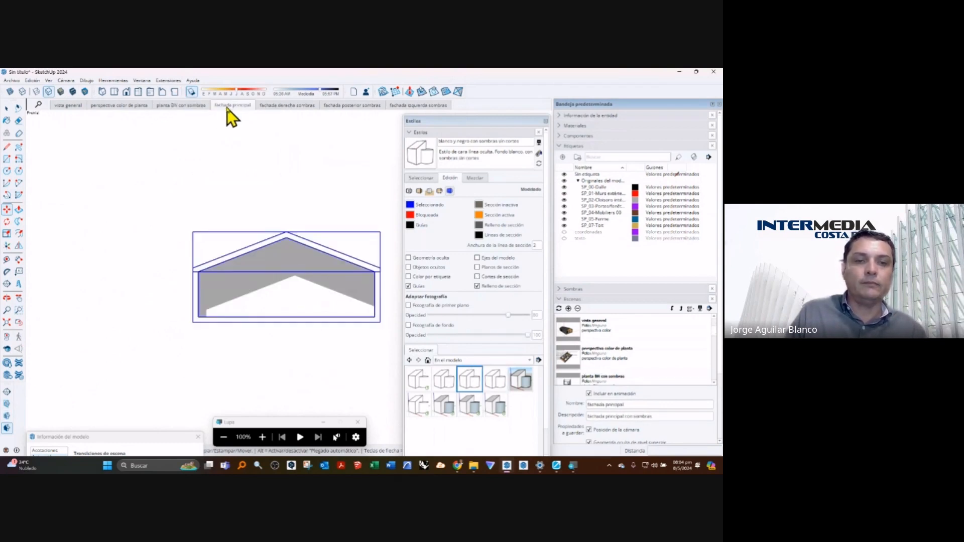
{"action": "left_click", "coordinate": [198, 107]}
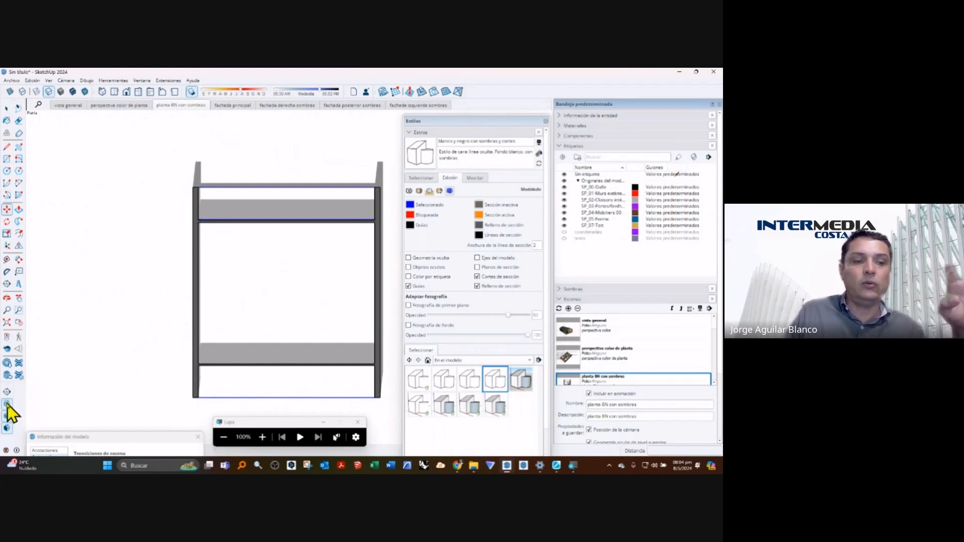
{"action": "scroll", "coordinate": [146, 314], "scroll_direction": "down", "scroll_amount": 2}
{"action": "scroll", "coordinate": [205, 345], "scroll_direction": "down", "scroll_amount": 2}
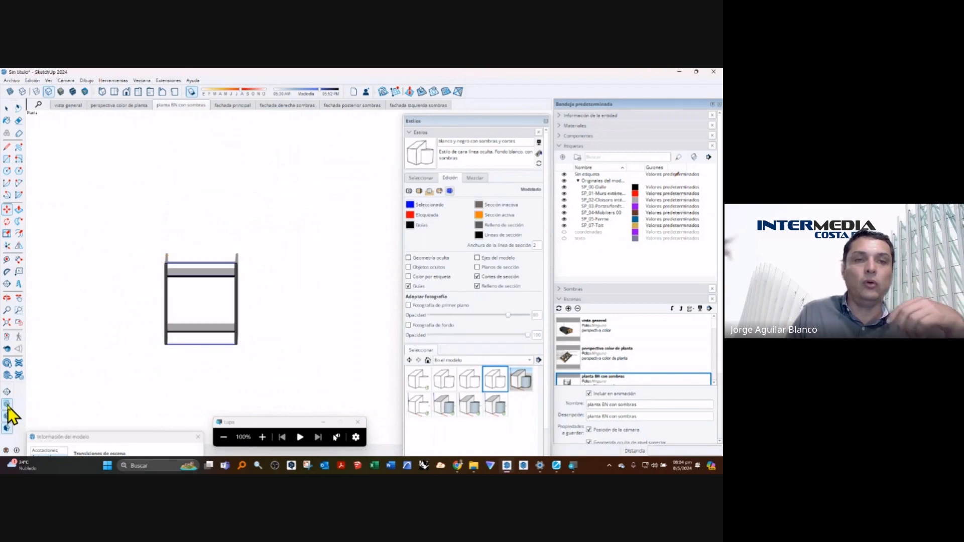
{"action": "left_click", "coordinate": [227, 107]}
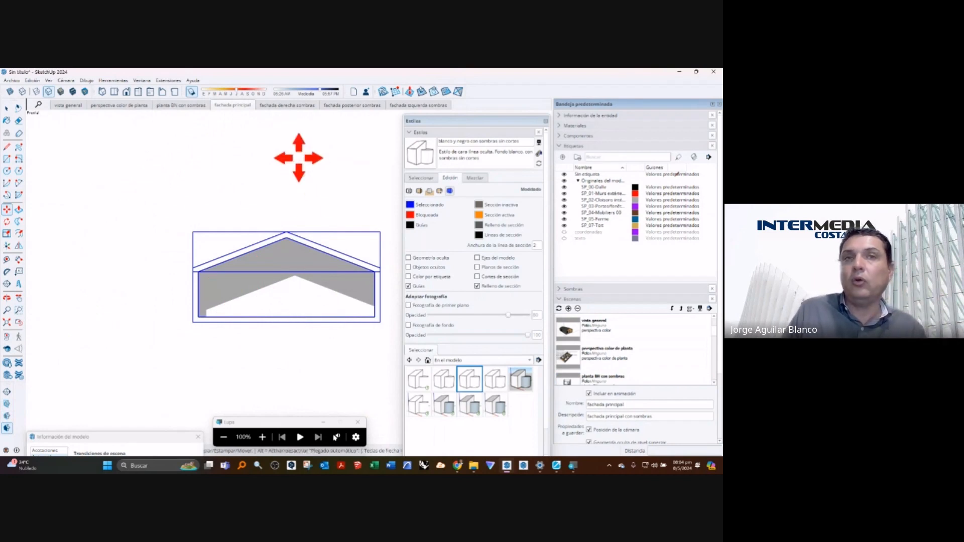
{"action": "left_click", "coordinate": [288, 107]}
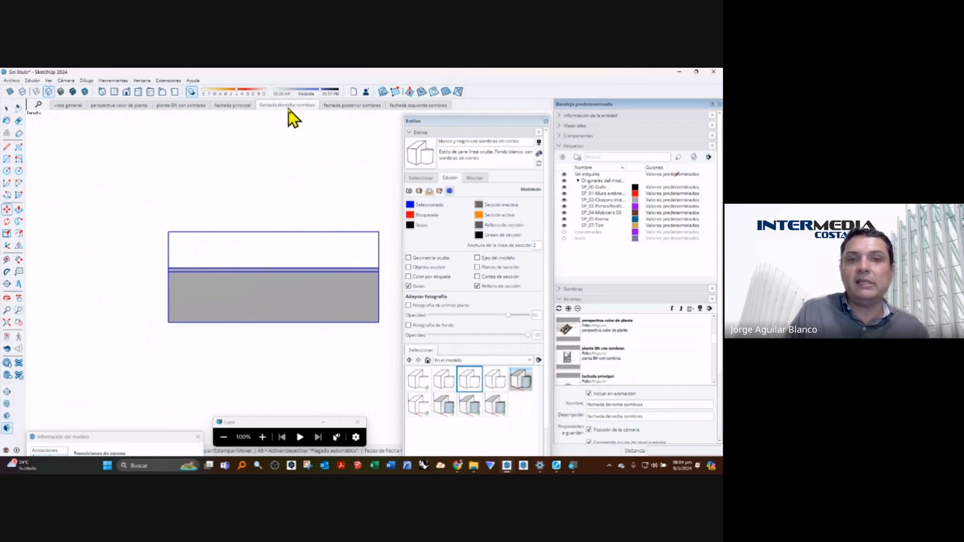
{"action": "left_click", "coordinate": [339, 107]}
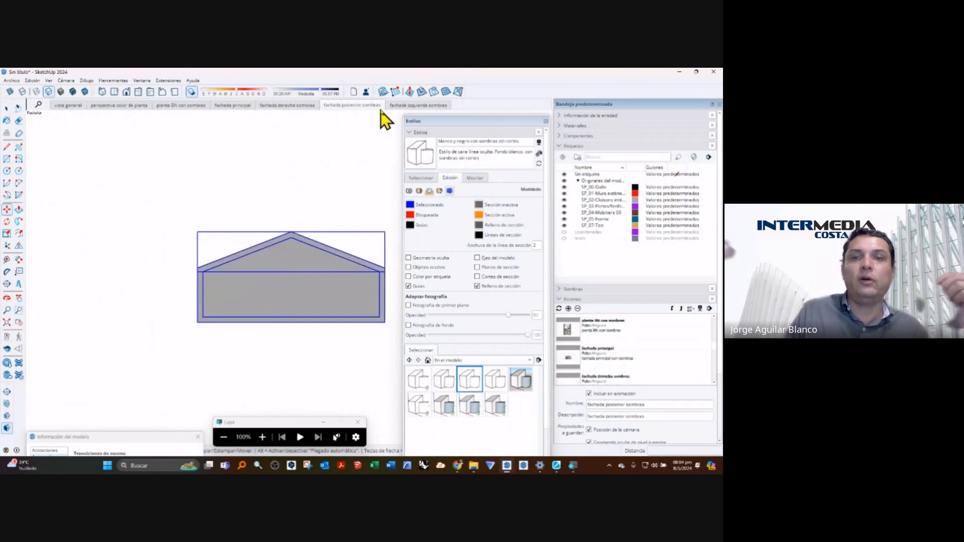
{"action": "left_click", "coordinate": [393, 107]}
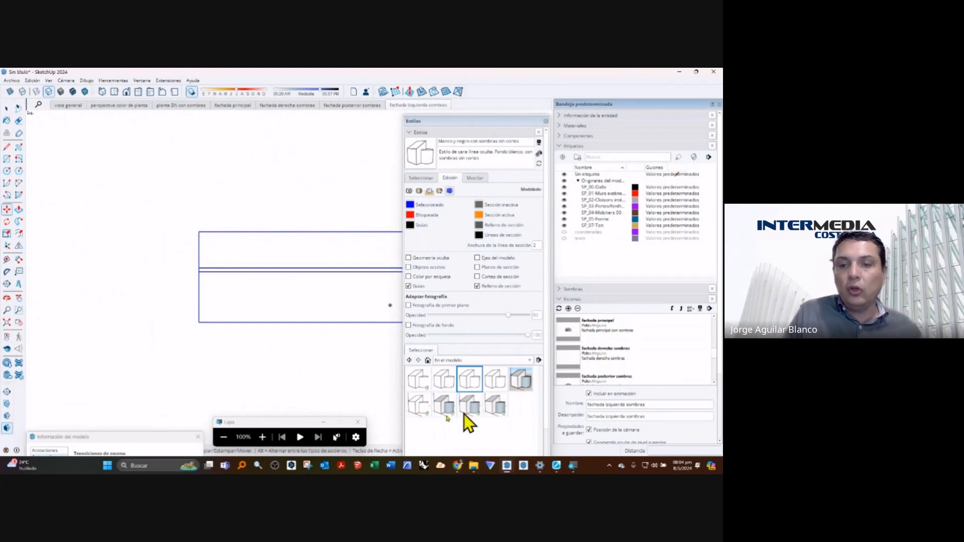
Step: Compare the style and shadows of the house between the scenes fachada izquierda sombras and vista general, viewed in perspective
{"action": "middle_click_drag", "start_coordinate": [172, 266], "coordinate": [174, 266]}
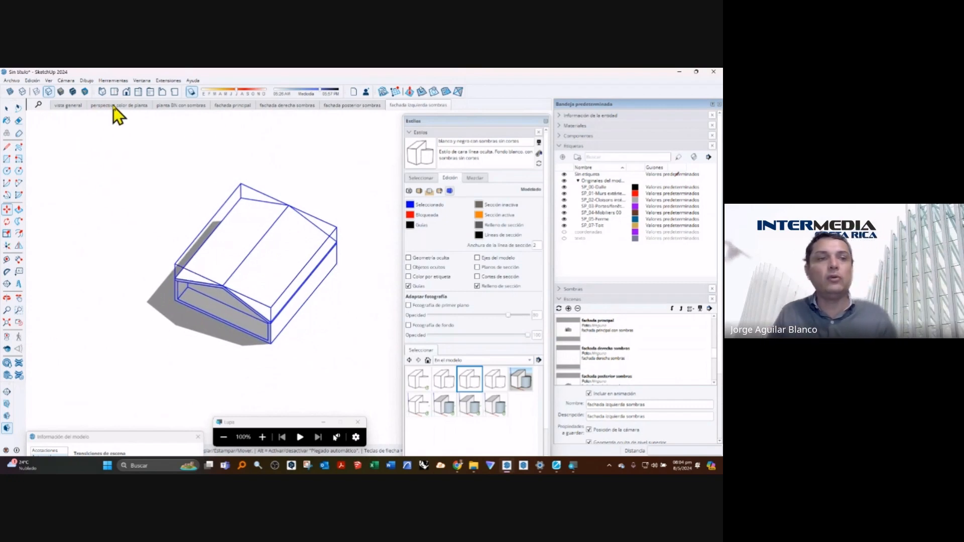
{"action": "left_click", "coordinate": [81, 106]}
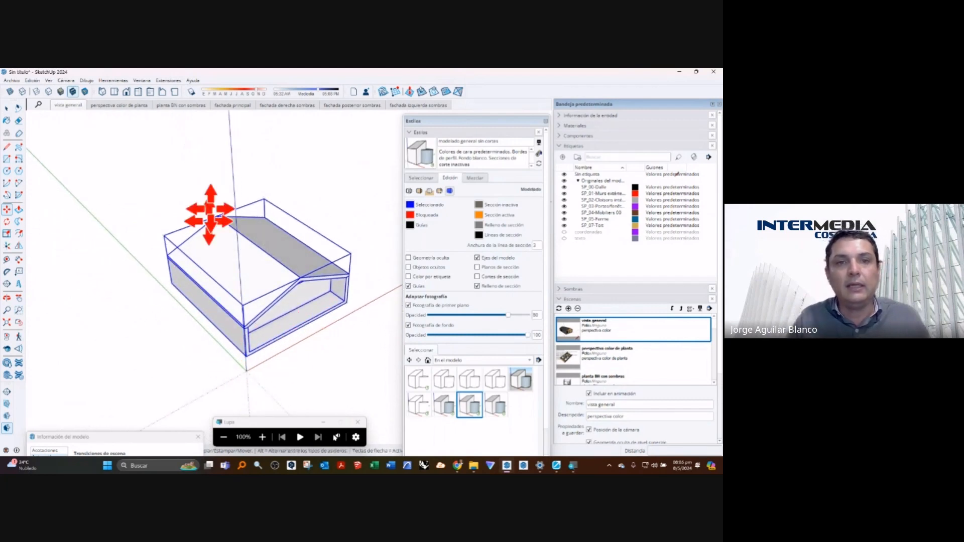
{"action": "left_click", "coordinate": [398, 107]}
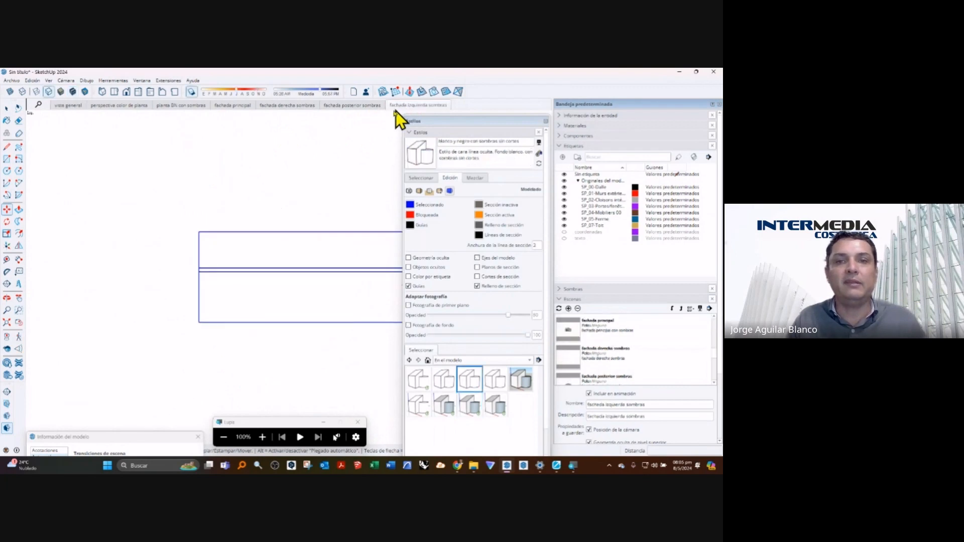
{"action": "middle_click_drag", "start_coordinate": [274, 274], "coordinate": [275, 274]}
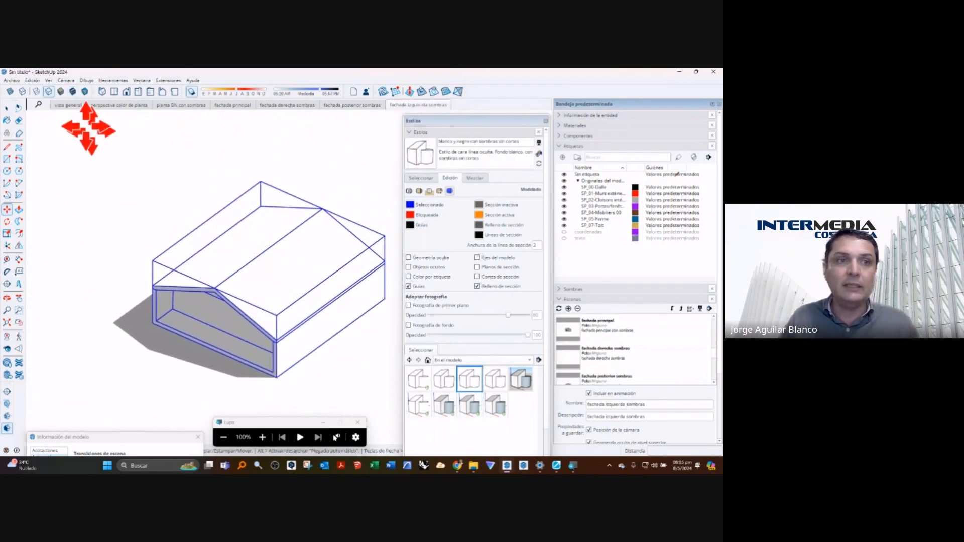
{"action": "left_click", "coordinate": [69, 105]}
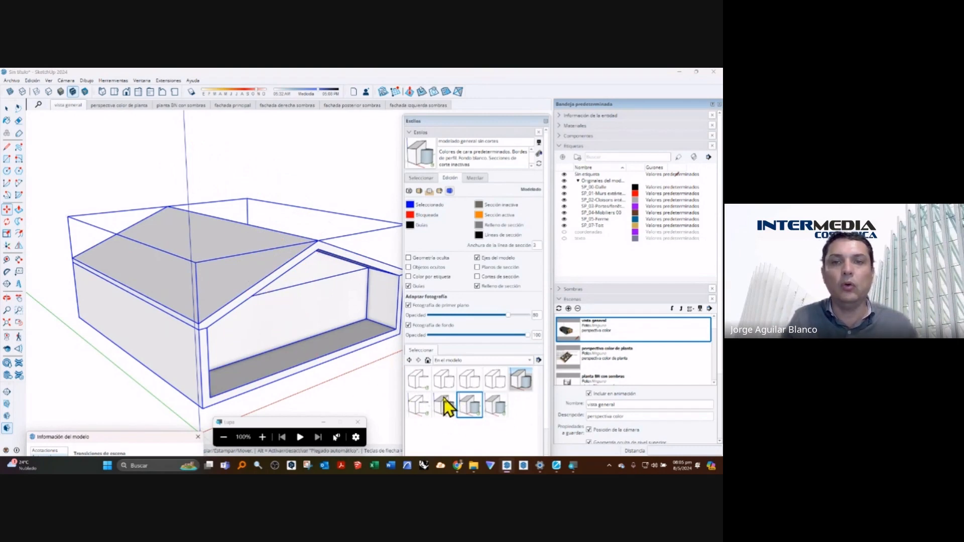
Step: Move the house about 1.34 m within the scene vista general, keeping it near the axes' origin
{"action": "middle_click_drag", "start_coordinate": [347, 241], "coordinate": [326, 274]}
{"action": "scroll", "coordinate": [335, 287], "scroll_direction": "down", "scroll_amount": 5}
{"action": "left_click", "coordinate": [347, 328]}
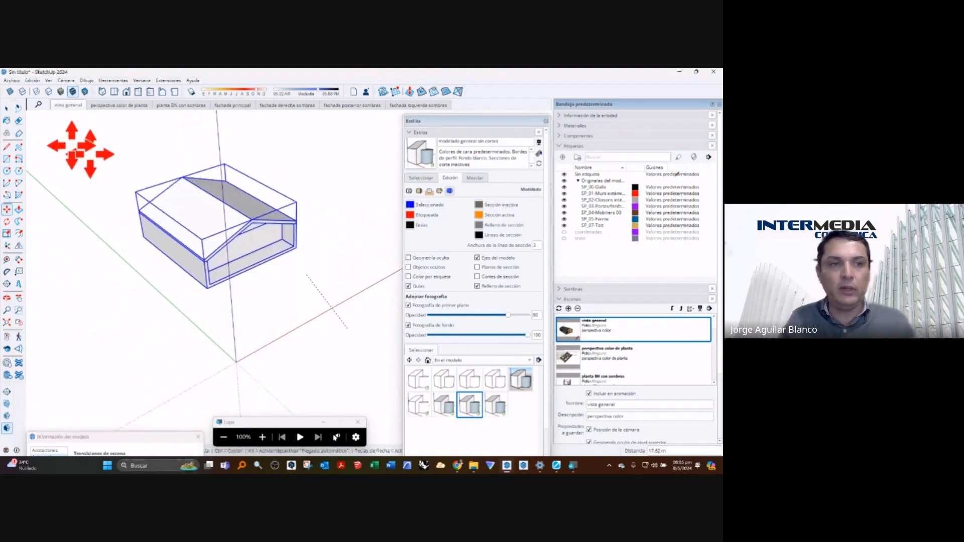
{"action": "left_click", "coordinate": [359, 322]}
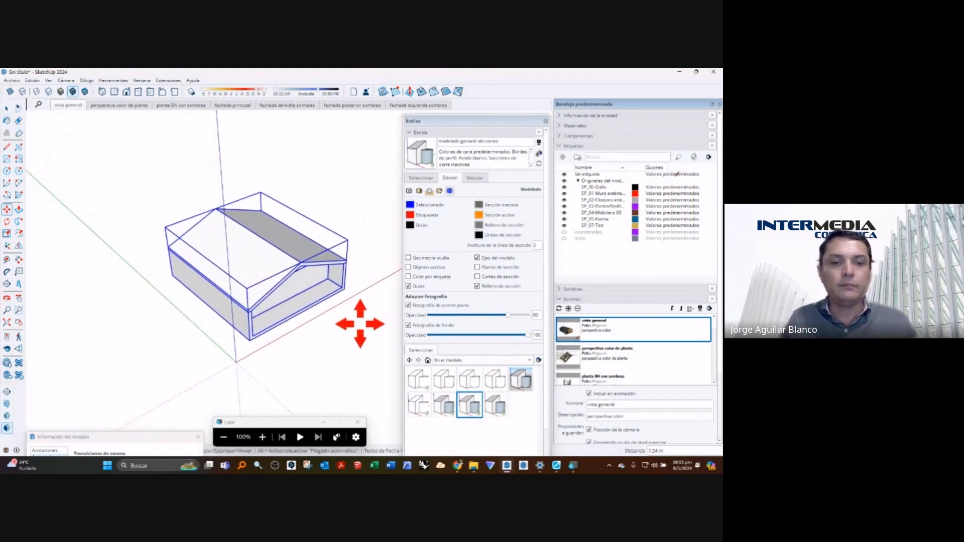
Step: Delete the selected house and undo the deletion
{"action": "key", "text": "space"}
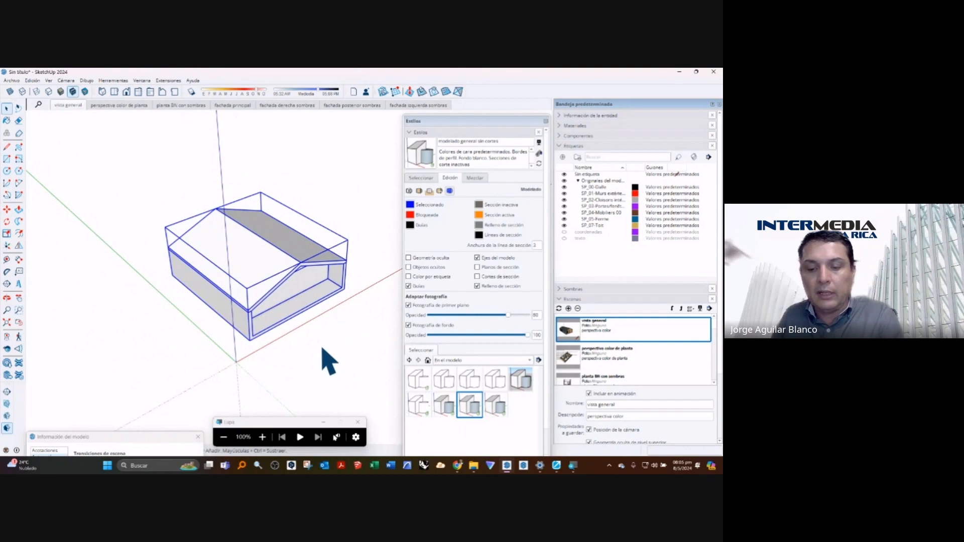
{"action": "key", "text": "Delete"}
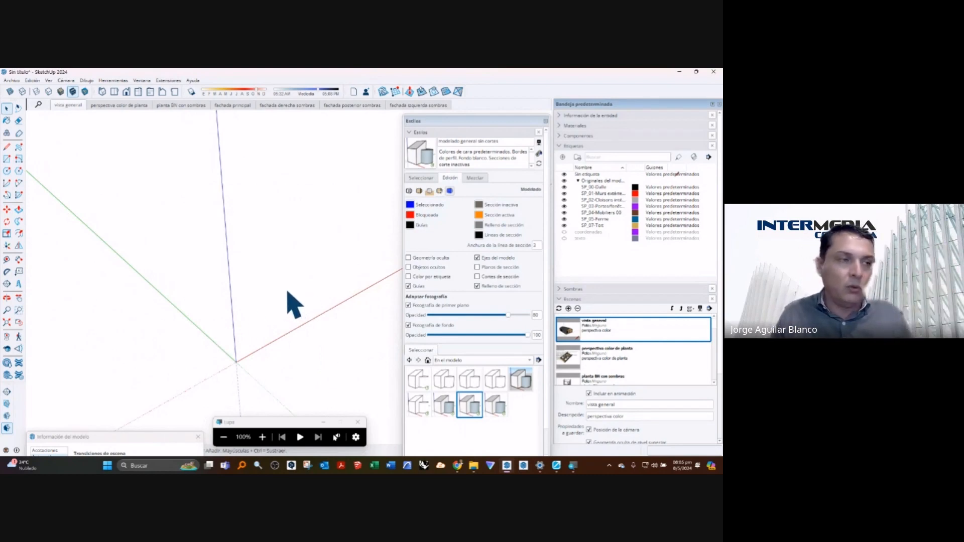
{"action": "scroll", "coordinate": [293, 304], "scroll_direction": "down", "scroll_amount": 1}
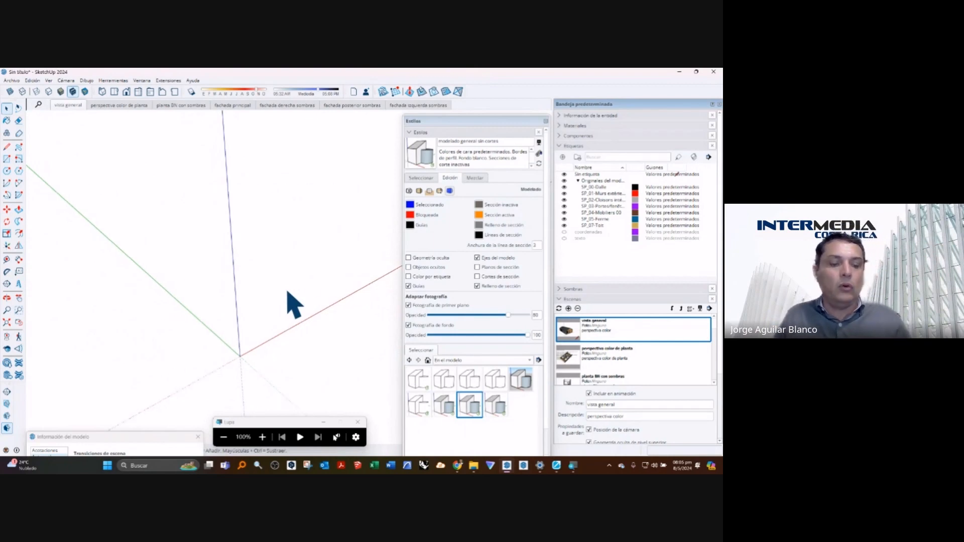
{"action": "key", "text": "ctrl+z"}
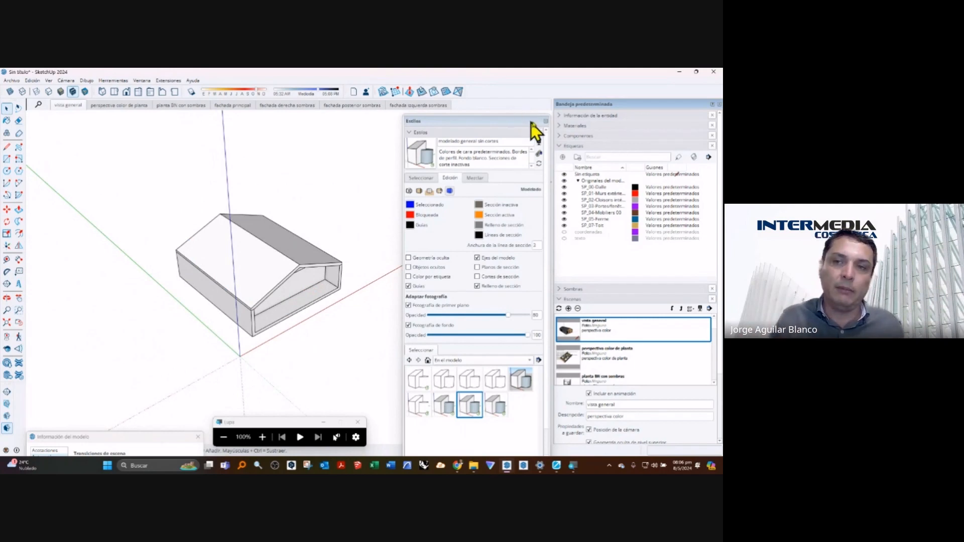
Step: Hide the floating Estilos tray and switch to the scene perspectiva color de planta
{"action": "left_click", "coordinate": [546, 122]}
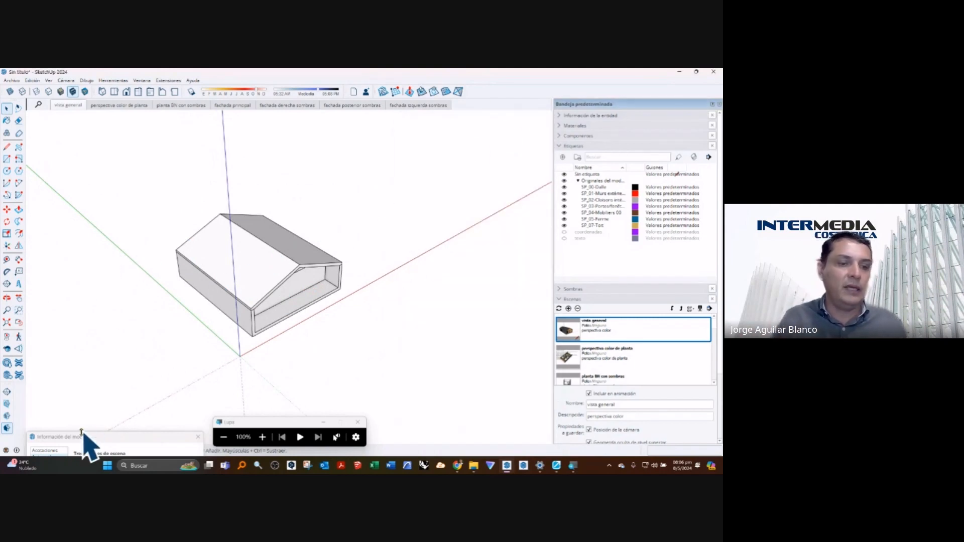
{"action": "left_click", "coordinate": [91, 105]}
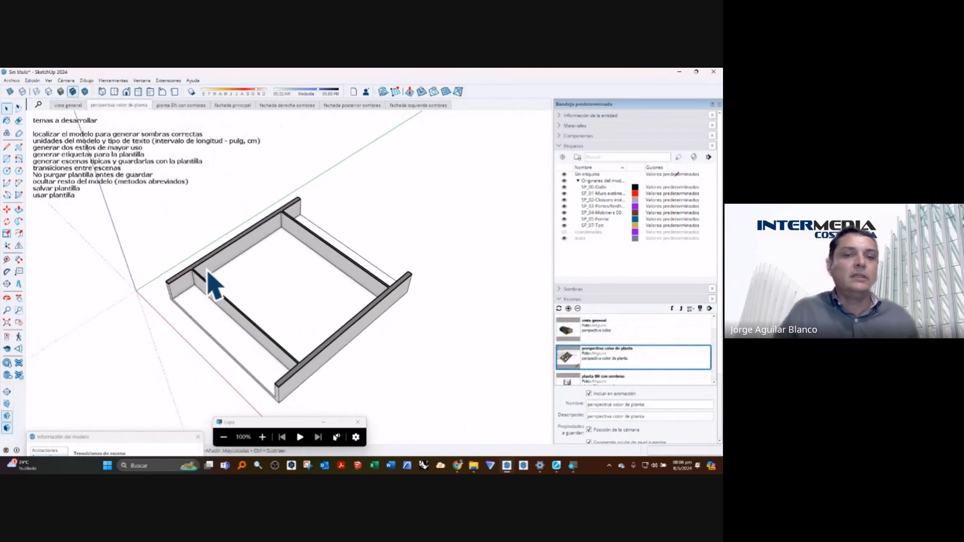